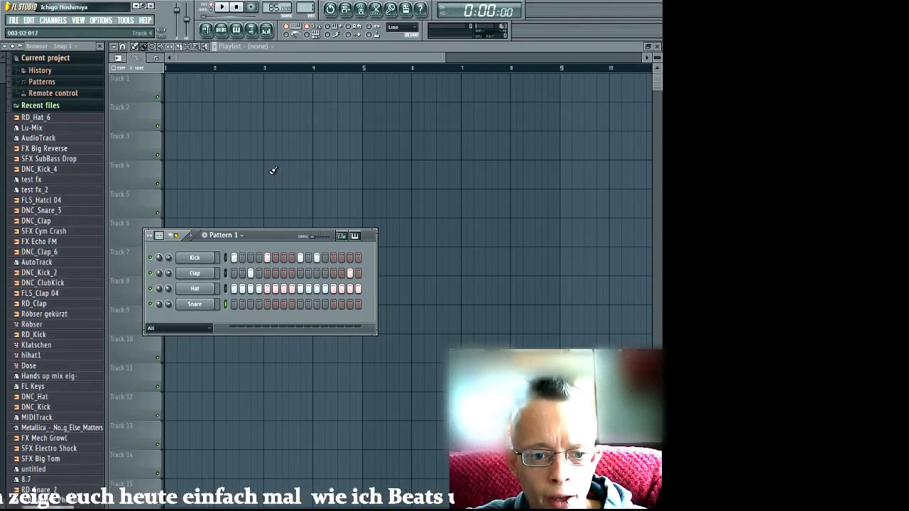
- Load the ST Dark Cellos preset from the Classical category in Nexus and close the plugin window
key(space)
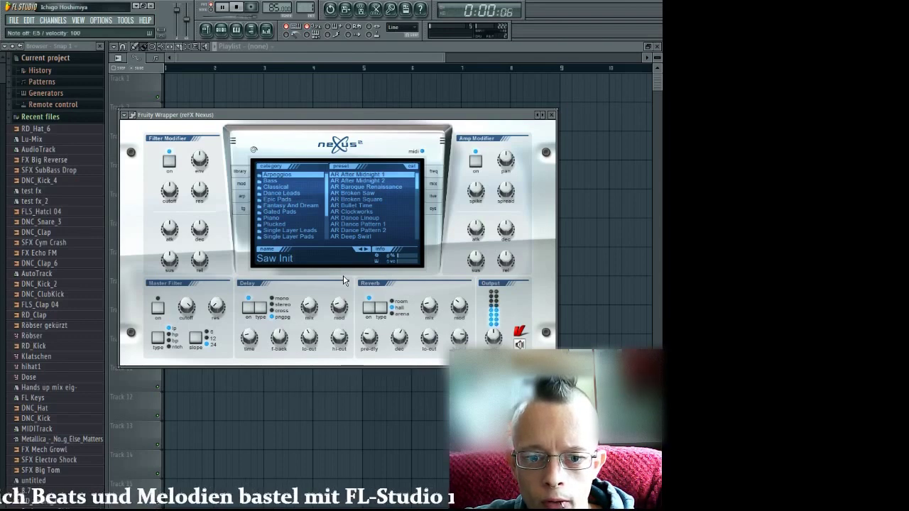
click(298, 188)
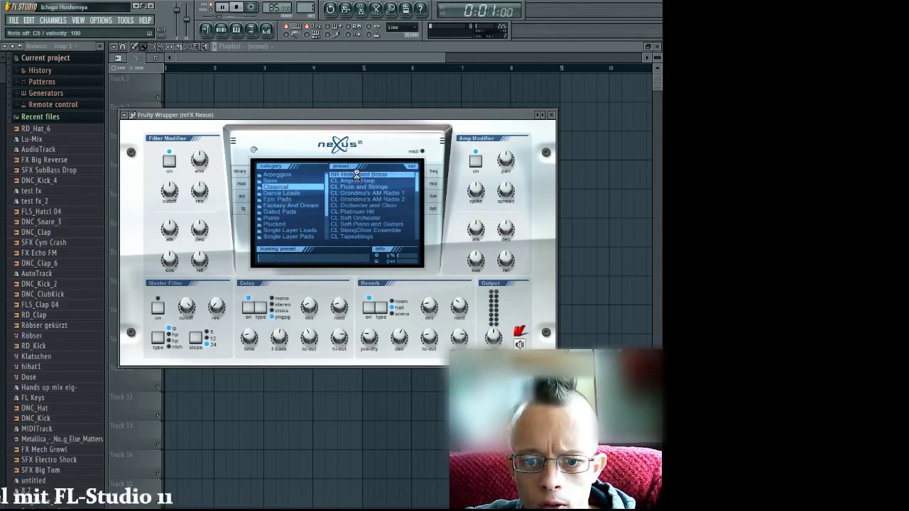
click(367, 217)
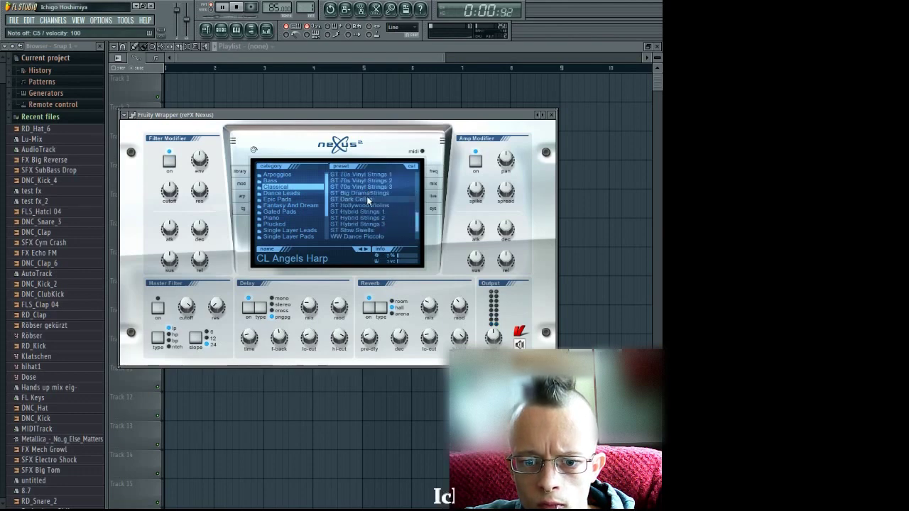
click(367, 198)
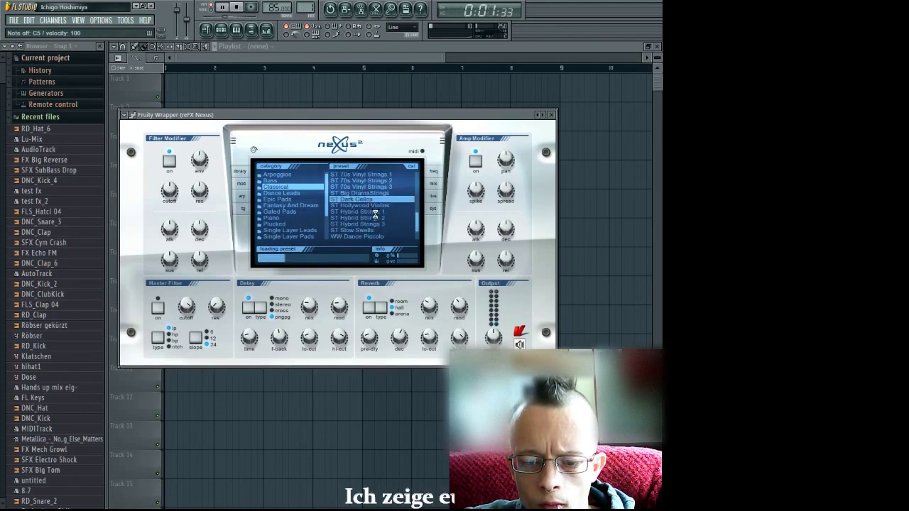
click(551, 115)
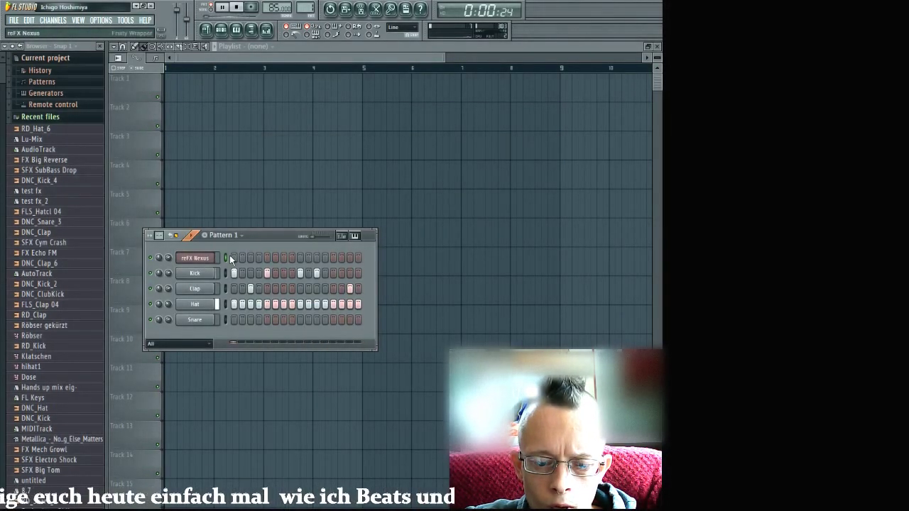
- Open the reFX Nexus piano roll and place C5, D4 and G4 notes at the start of bar 1
key(F7)
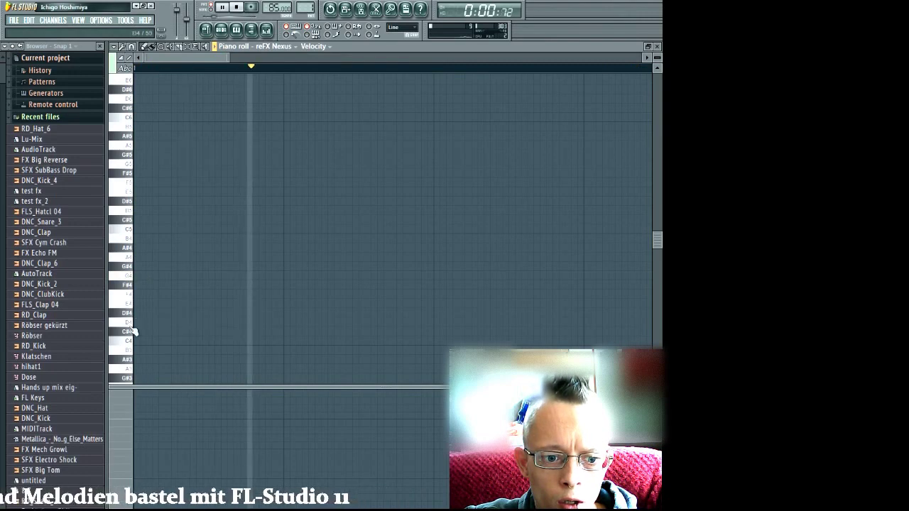
click(153, 229)
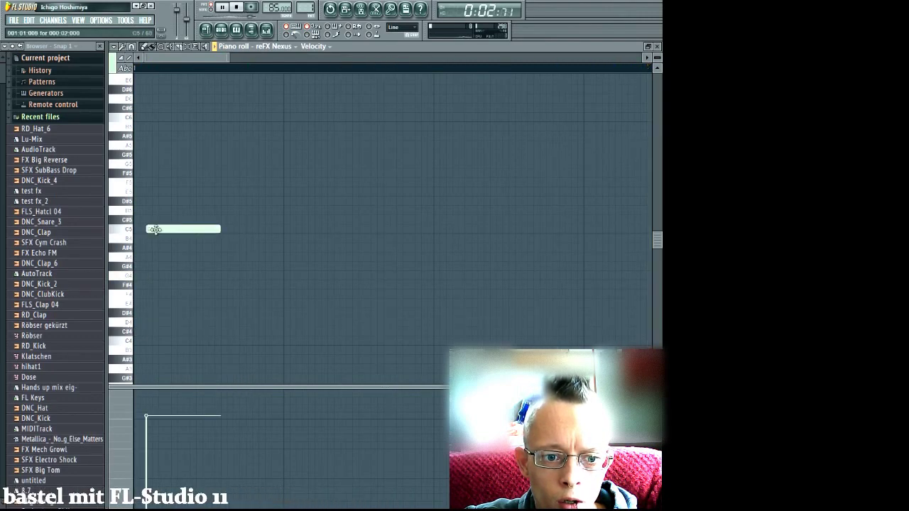
drag(155, 229, 142, 229)
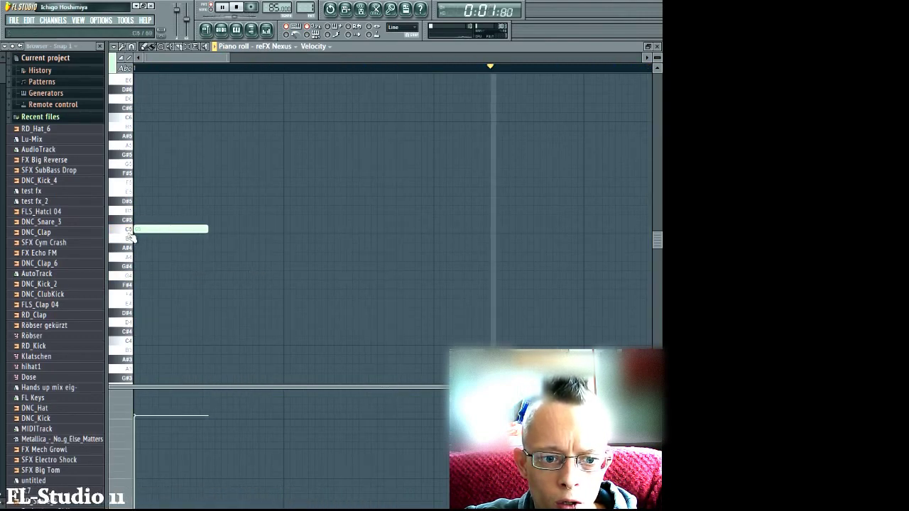
click(131, 232)
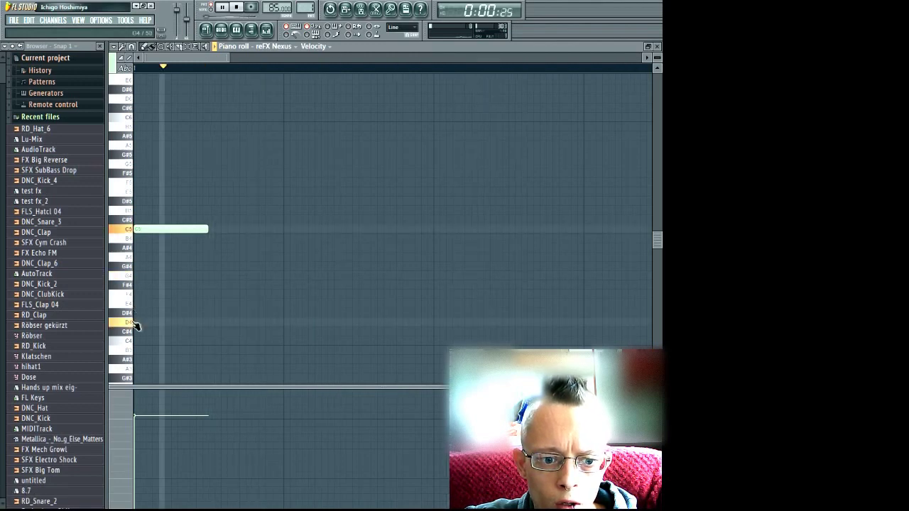
click(136, 322)
click(136, 274)
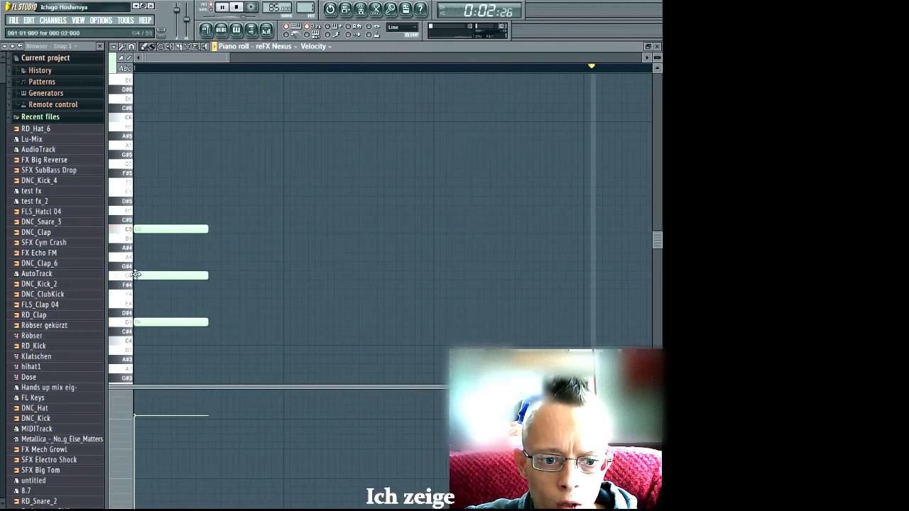
- Stop playback and move the G4 note to beat 2 and the D4 note to beat 3 of bar 1
key(space)
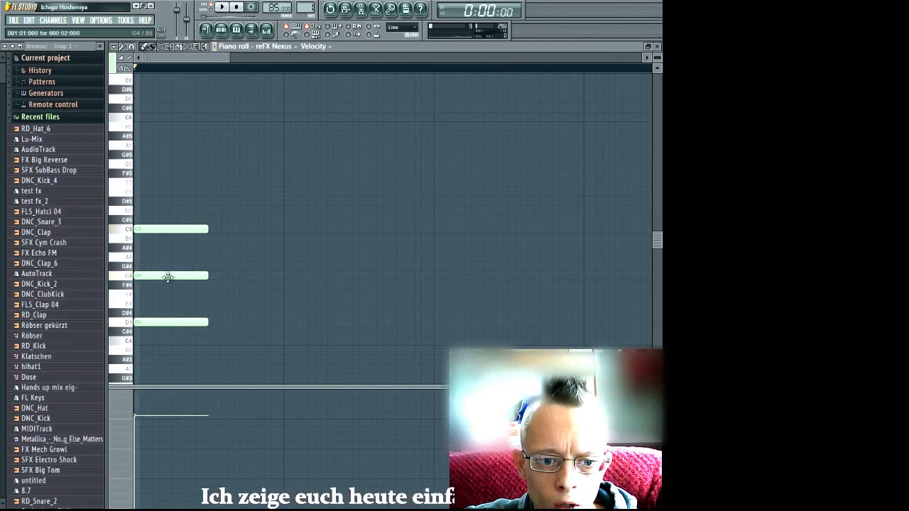
drag(168, 276, 209, 281)
drag(321, 287, 317, 276)
drag(203, 321, 487, 319)
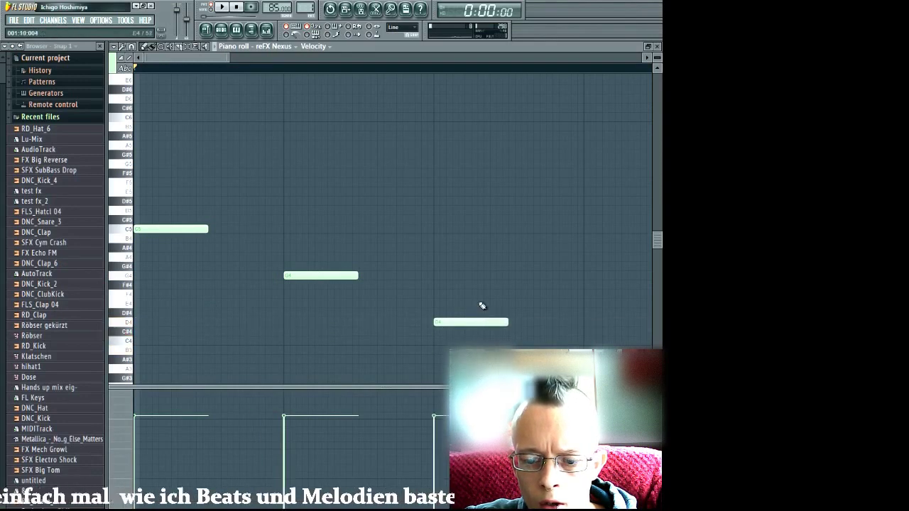
- Lengthen the C5, G4 and D4 notes together to one full beat each and play the pattern
scroll(430, 249, down, 4)
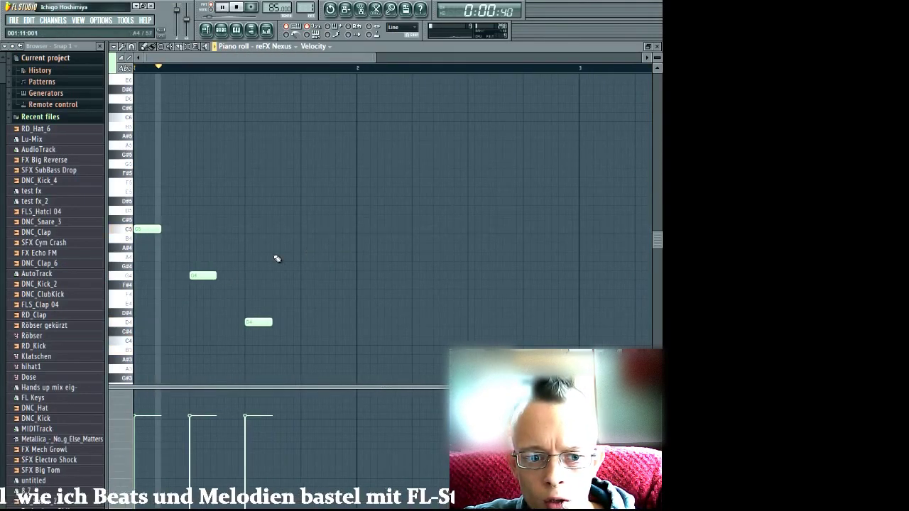
drag(158, 225, 290, 323)
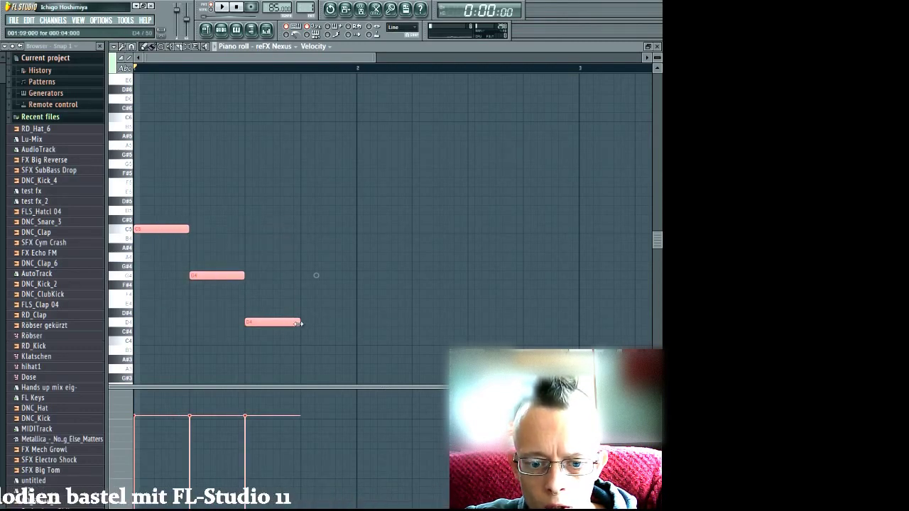
key(space)
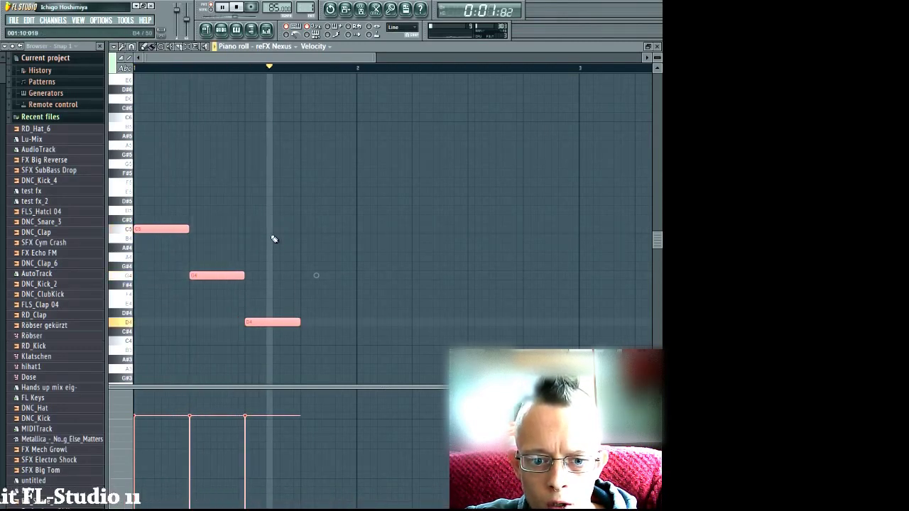
- Add a one-beat A4 note on beat 4 of bar 1 and stop playback
click(291, 248)
click(301, 259)
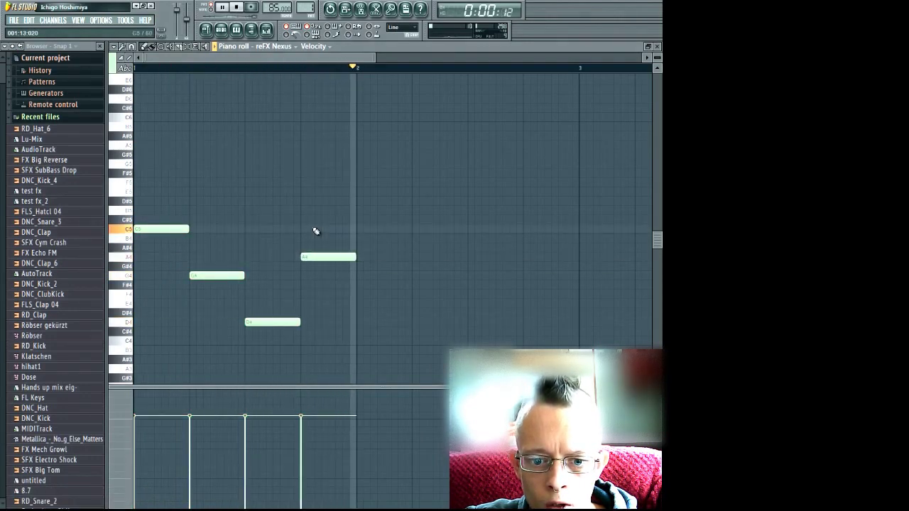
key(space)
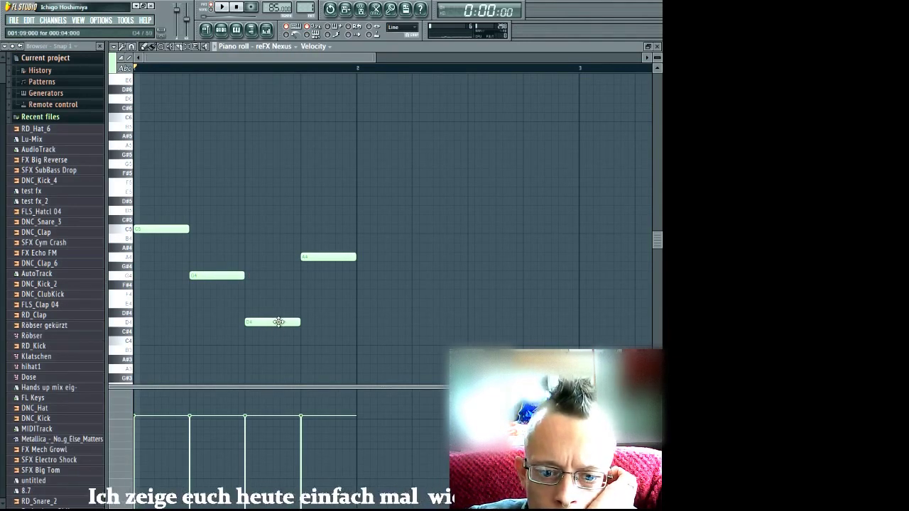
- Move the A4 note to beat 3 and the D4 note to E4 on beat 4, and play back the melody
drag(276, 320, 324, 304)
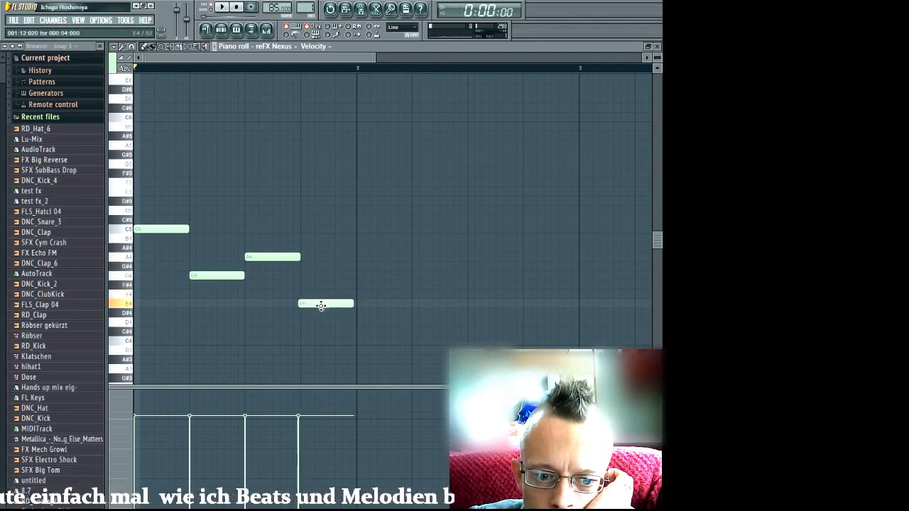
key(space)
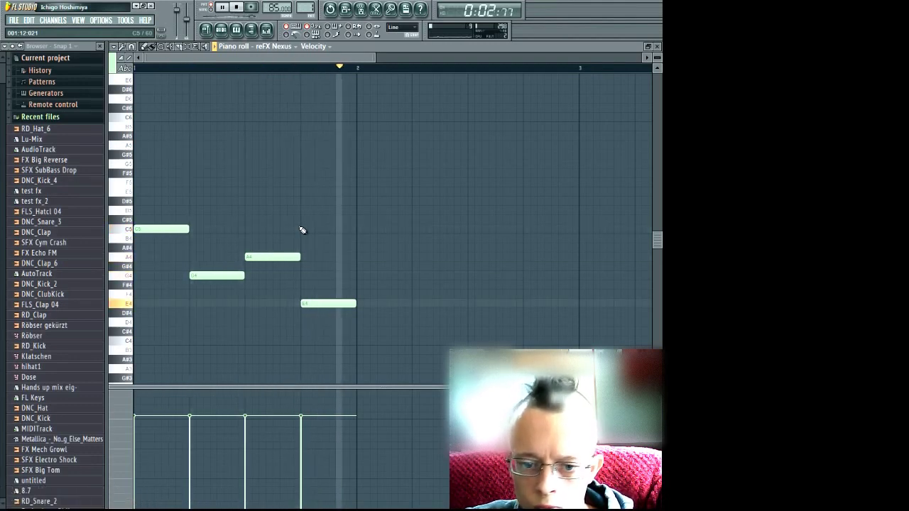
key(space)
- Duplicate the four-note melody from bar 1 into bar 2 and clear the selection
drag(132, 213, 163, 340)
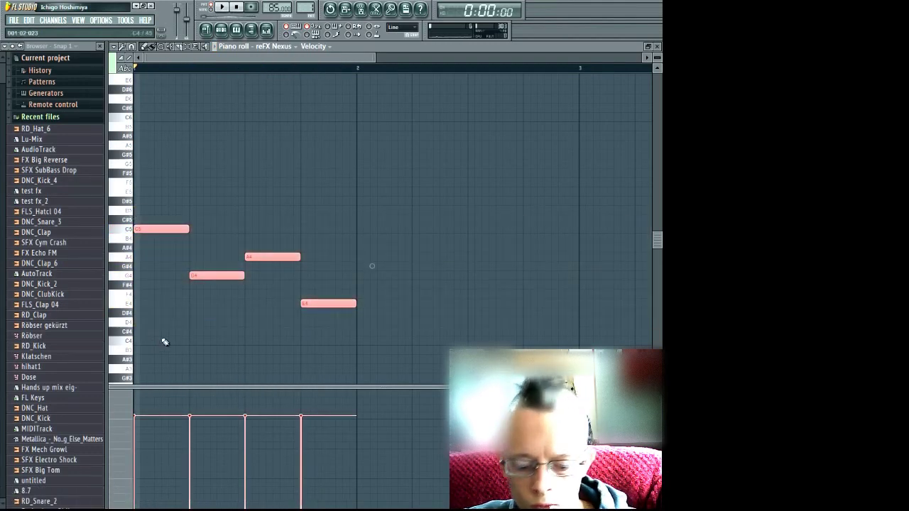
key(ctrl+b)
key(ctrl+d)
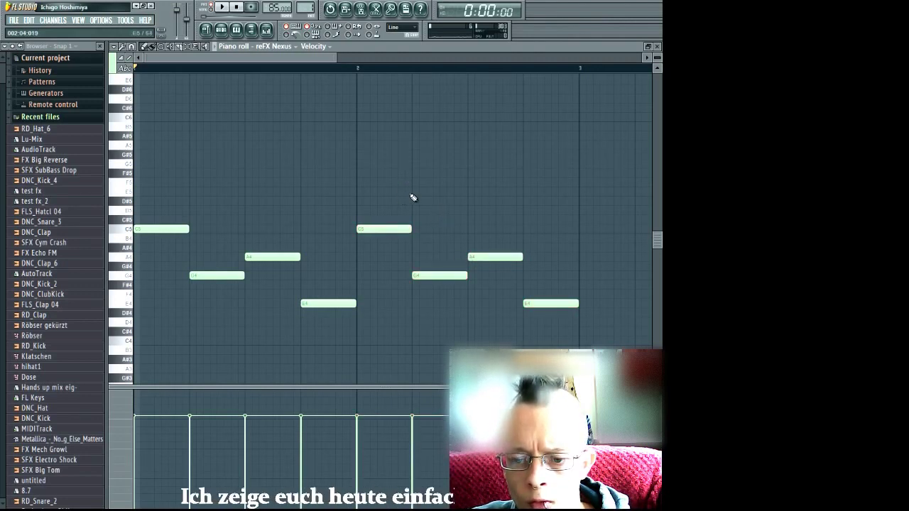
- Select the four notes in bar 2 and shorten them together to one step each
drag(395, 198, 586, 373)
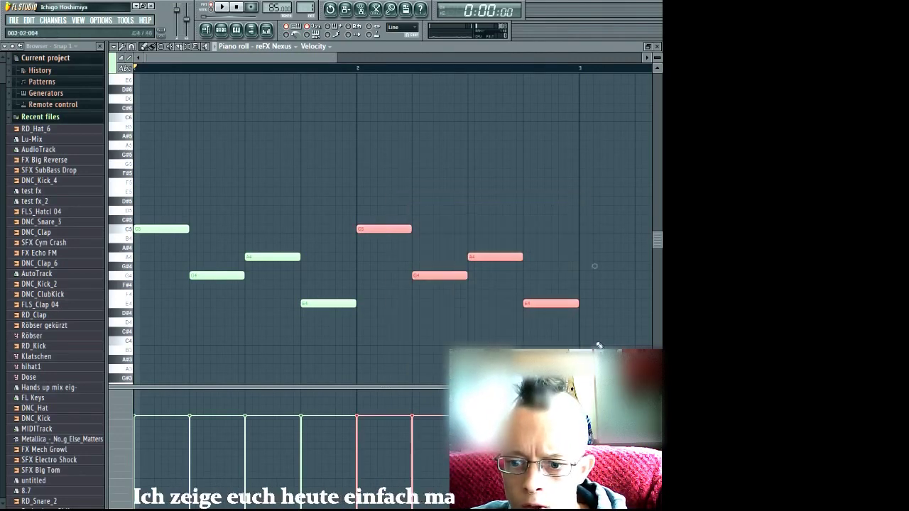
scroll(582, 309, down, 2)
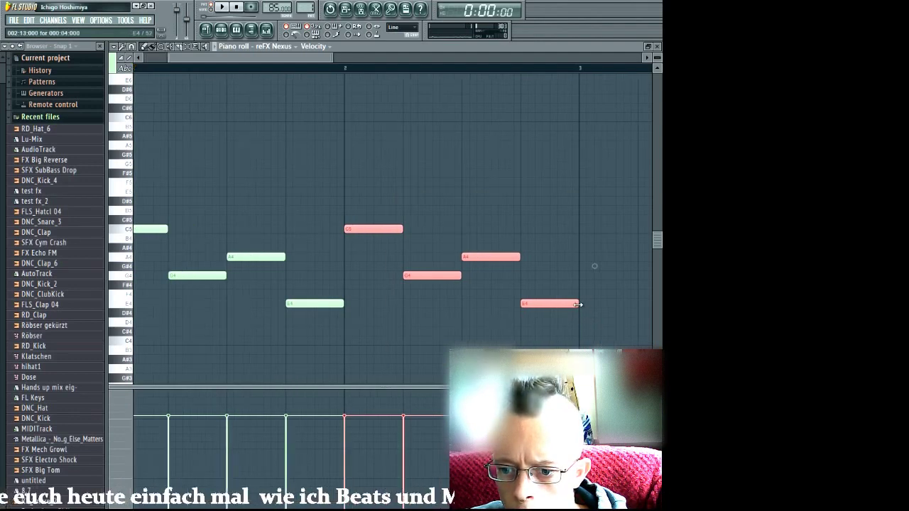
scroll(575, 310, down, 2)
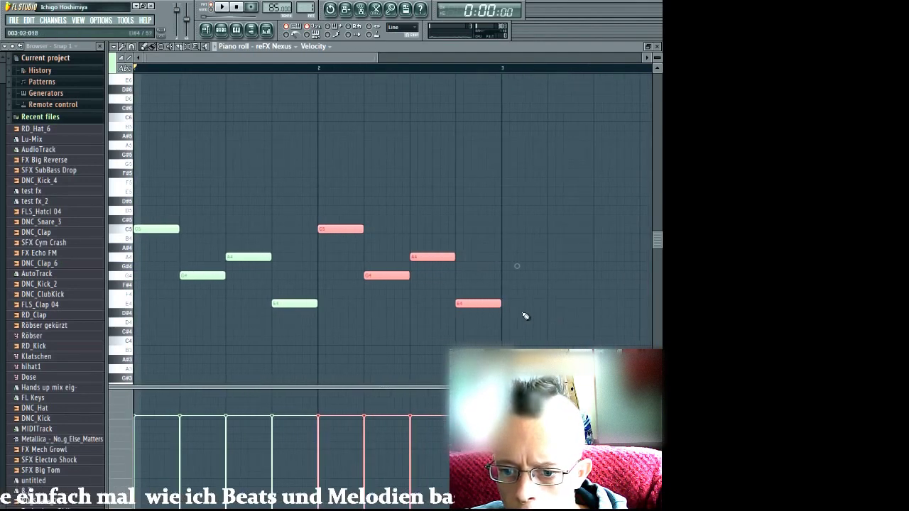
scroll(470, 317, down, 3)
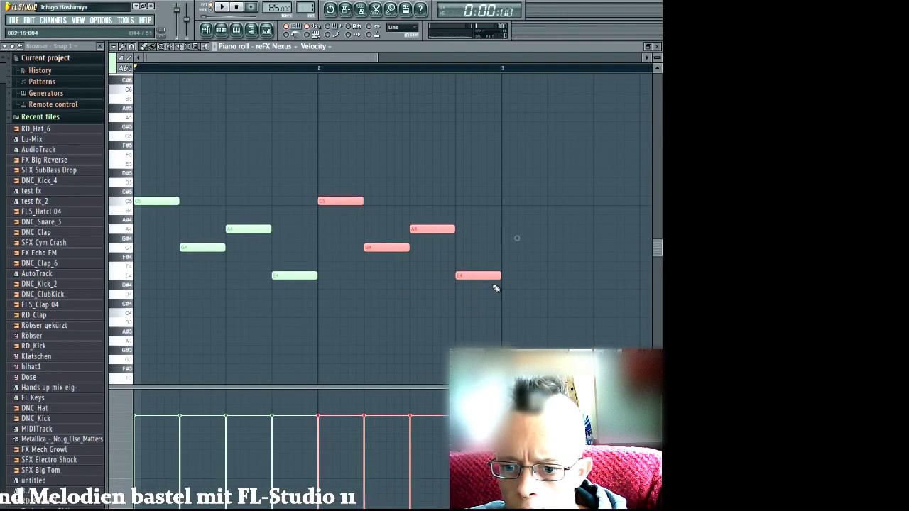
drag(499, 277, 477, 284)
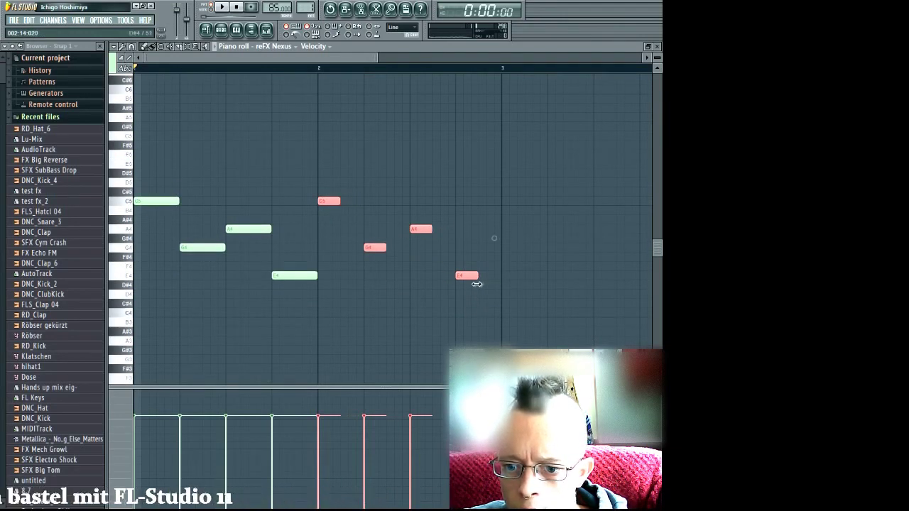
scroll(469, 297, up, 2)
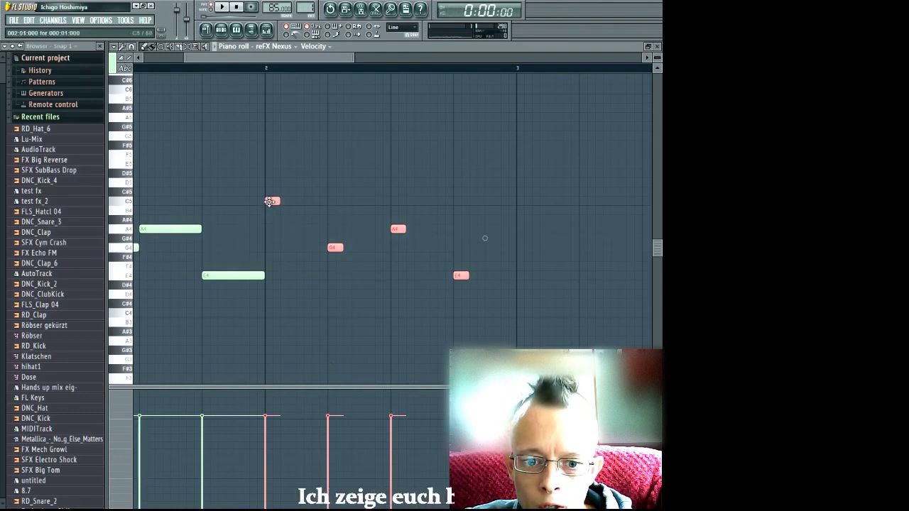
- Copy the four short notes in bar 2, offset the copies two steps from the originals, and play the result
drag(270, 202, 285, 201)
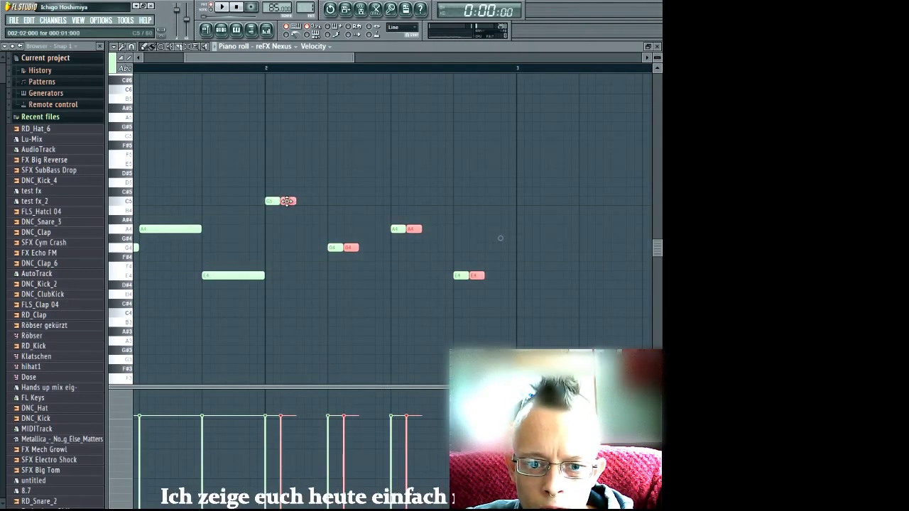
drag(286, 201, 302, 201)
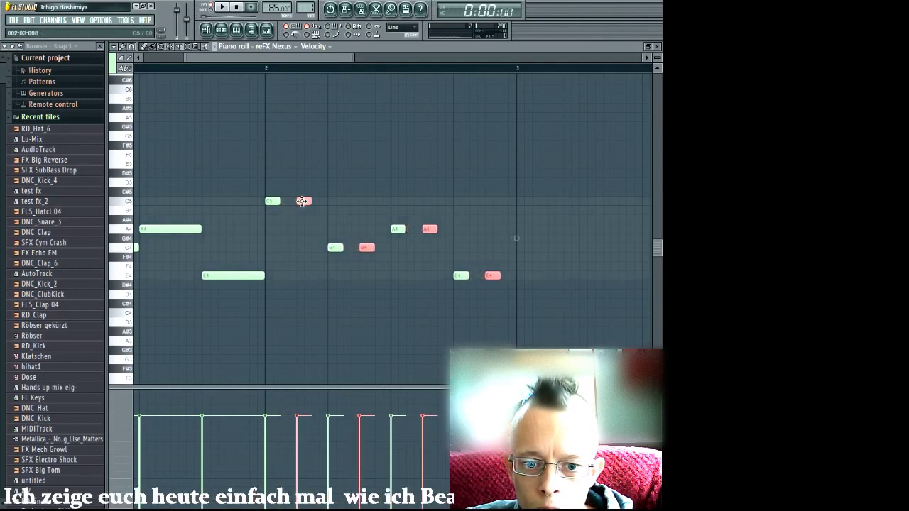
key(space)
scroll(303, 149, down, 2)
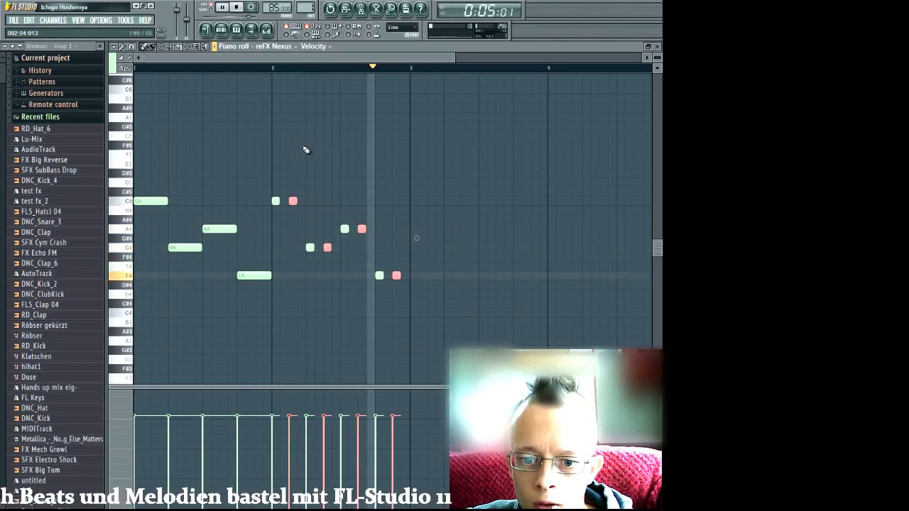
key(space)
- Add a one-step F5 note directly after the second short C5 note in bar 2
scroll(303, 176, up, 3)
scroll(302, 175, up, 2)
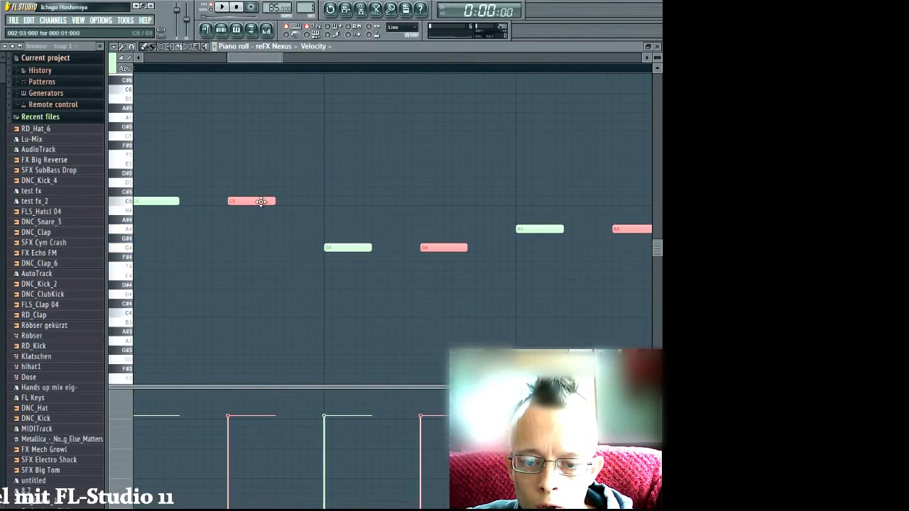
click(317, 159)
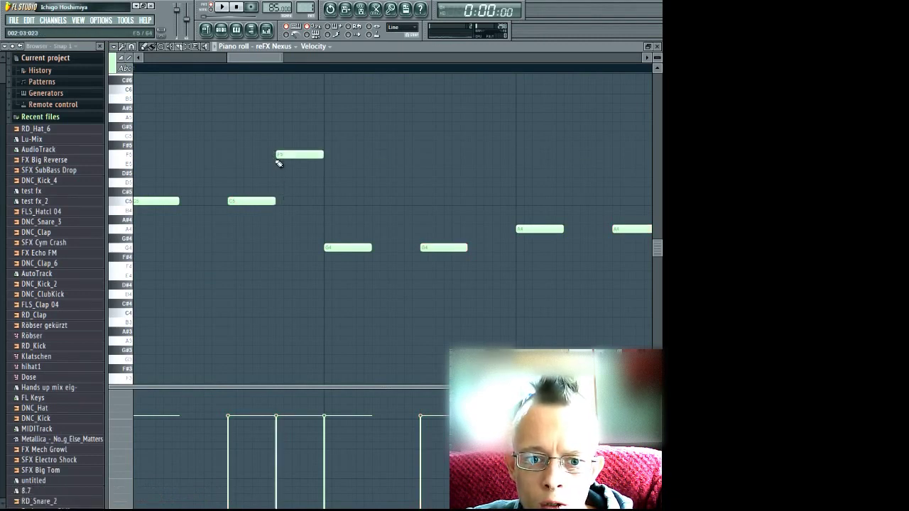
key(space)
- Lower the F5 note in bar 2 to E5 and play from near the end of bar 1
scroll(295, 156, down, 5)
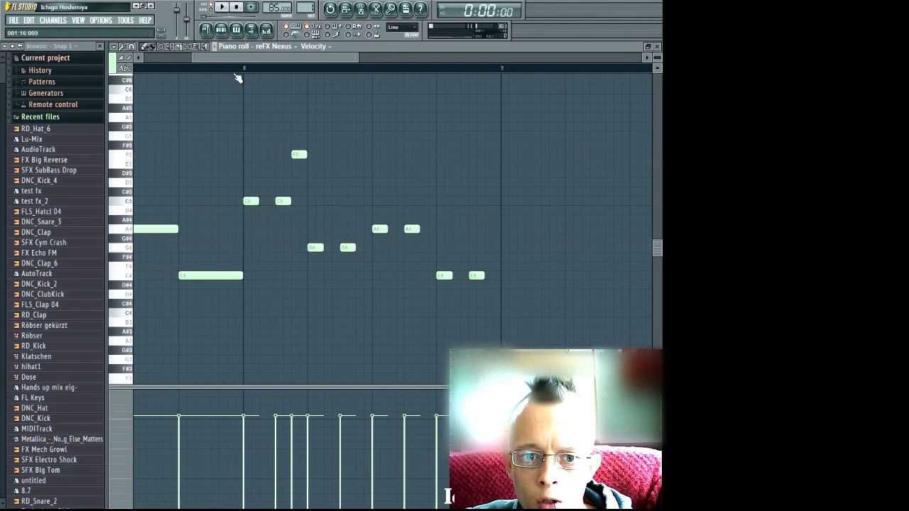
key(space)
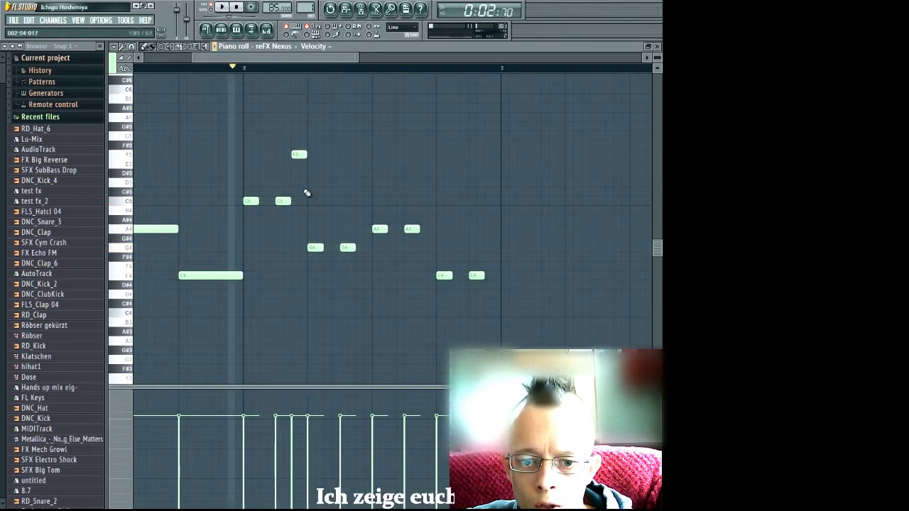
drag(299, 156, 298, 165)
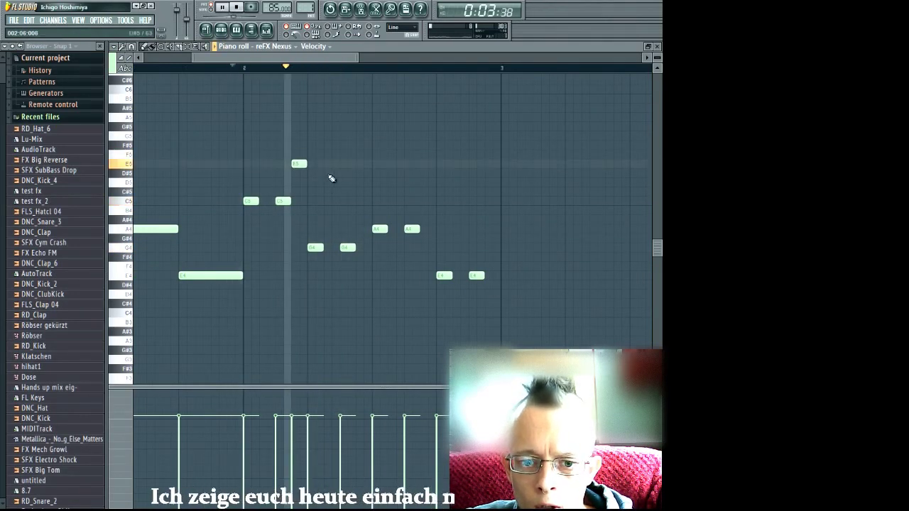
- Add a one-step F4 note after the second G4 and a one-step G4 note after the second E4 in bar 2
key(space)
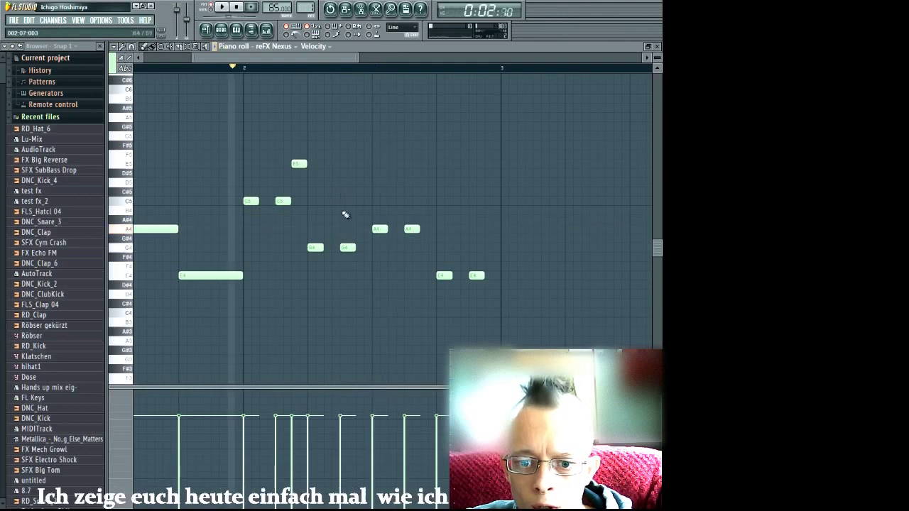
click(361, 265)
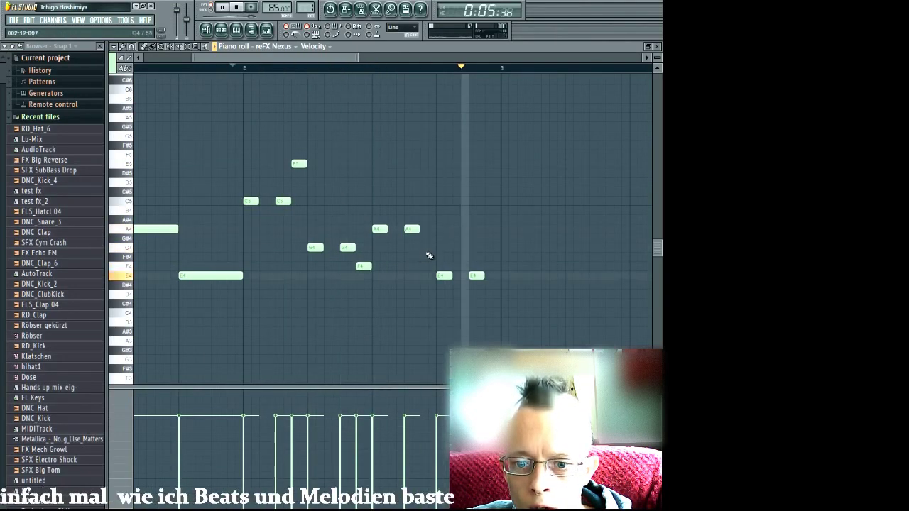
click(489, 249)
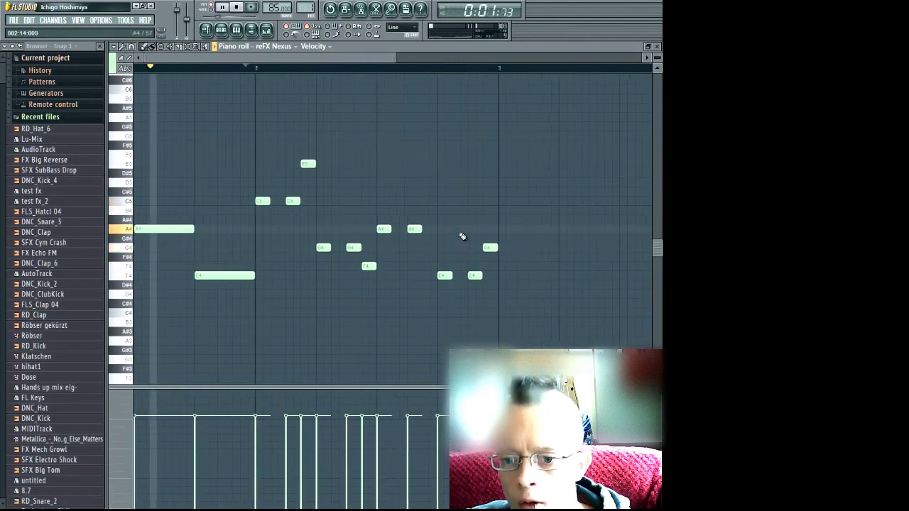
- Duplicate the four long notes of bar 1 and place the copies at the start of bar 3
ctrl+scroll(426, 234, down, 3)
drag(146, 188, 197, 279)
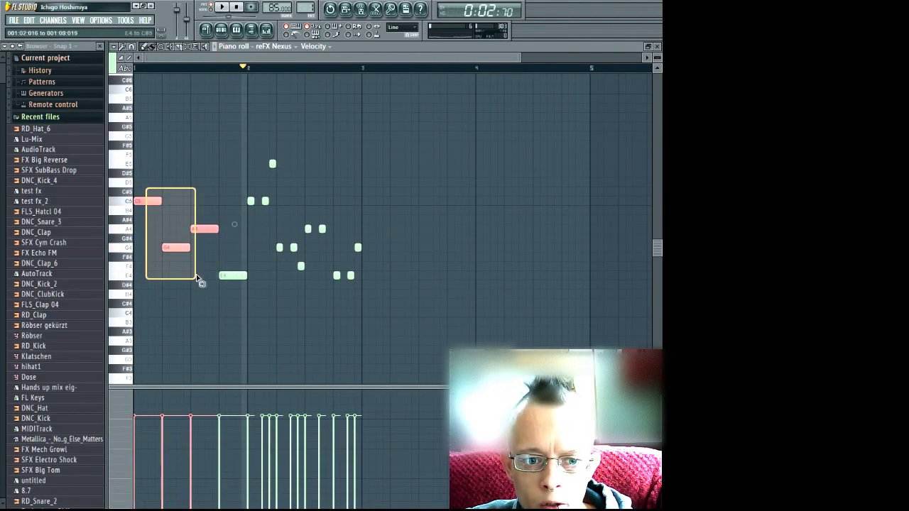
drag(230, 306, 229, 300)
key(ctrl+b)
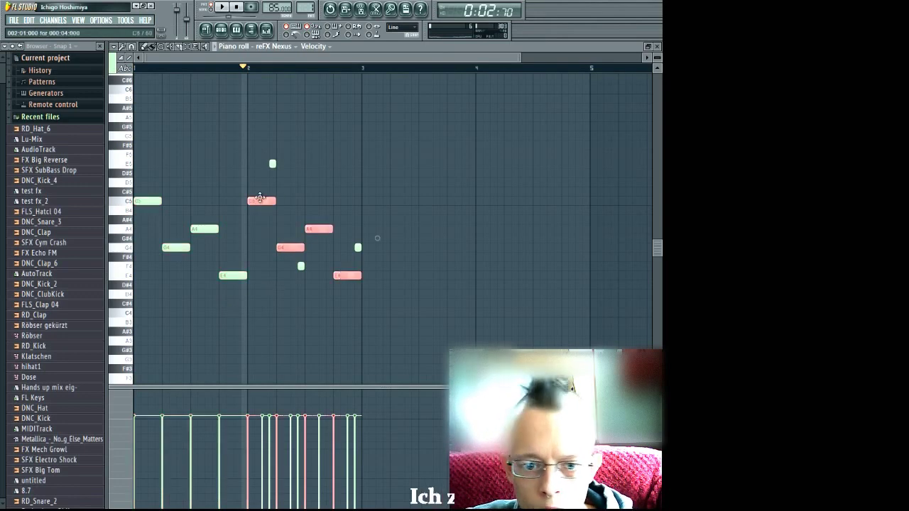
drag(256, 201, 380, 211)
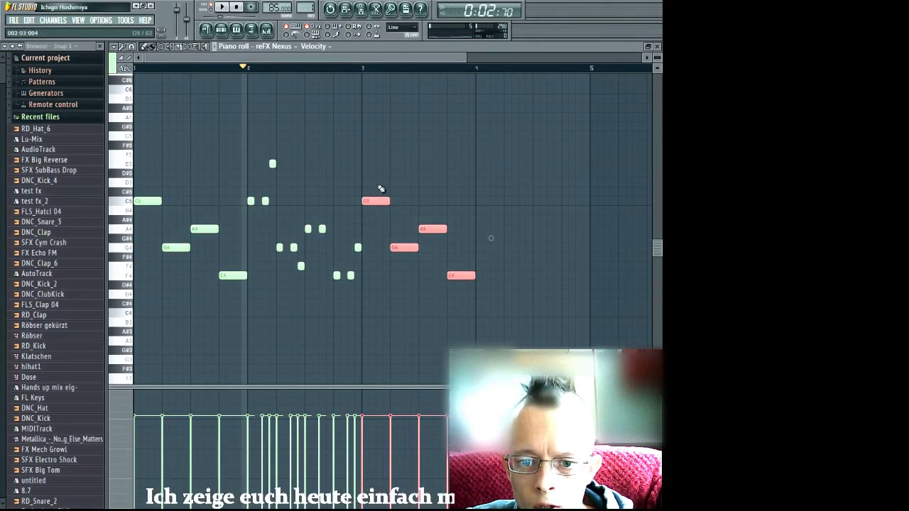
click(381, 189)
- Change the last three notes of bar 3 to E5, D5 and A4, and play the result
scroll(378, 178, up, 3)
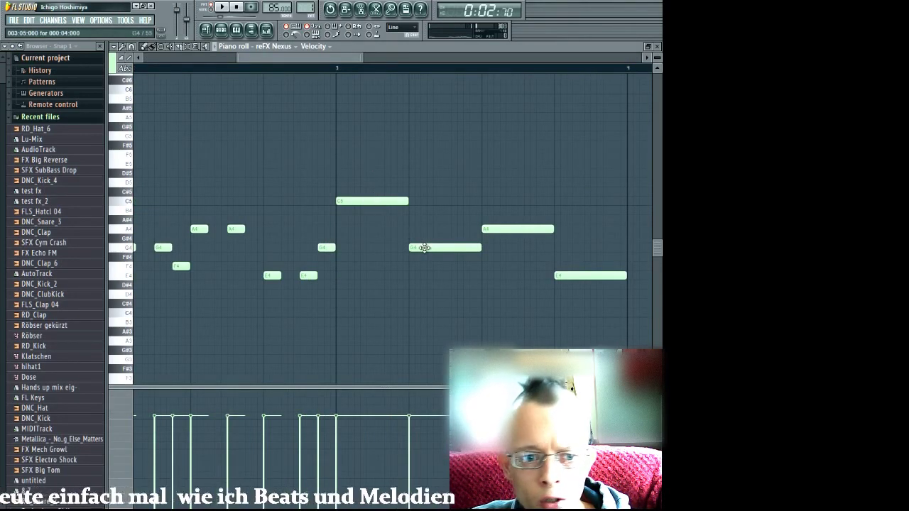
drag(424, 247, 424, 152)
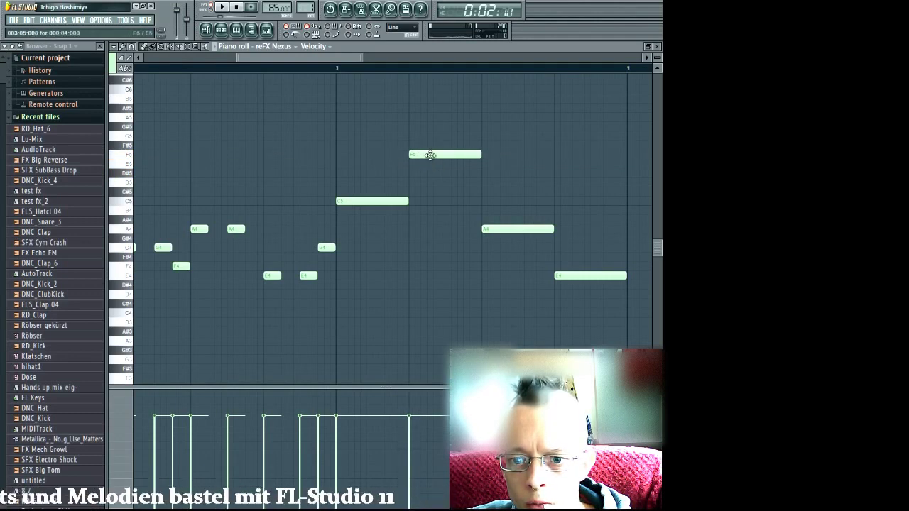
drag(424, 154, 423, 188)
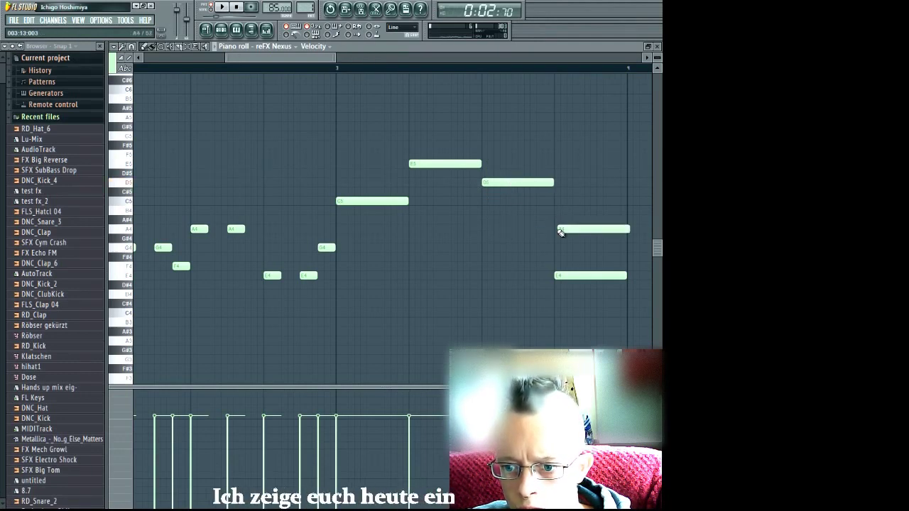
right_click(583, 277)
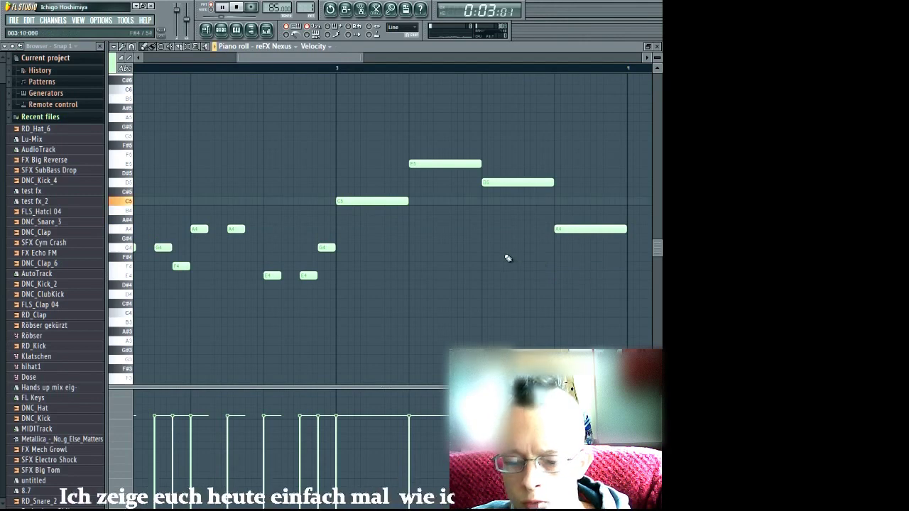
scroll(498, 254, down, 2)
key(space)
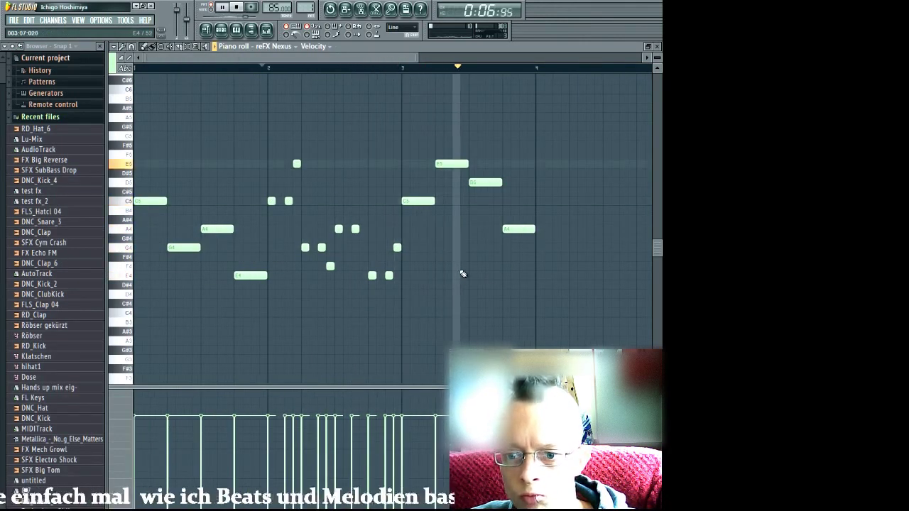
key(space)
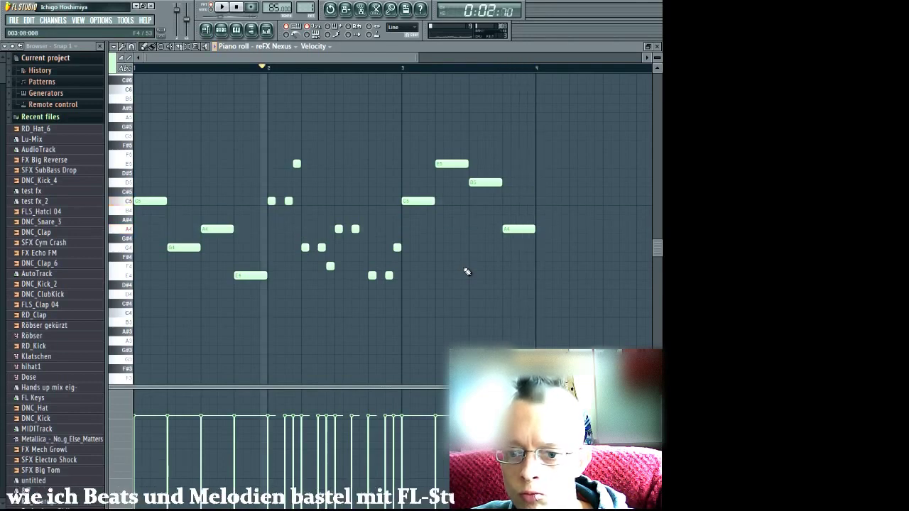
- Copy the four long notes of bar 3 into bar 4
drag(411, 133, 547, 279)
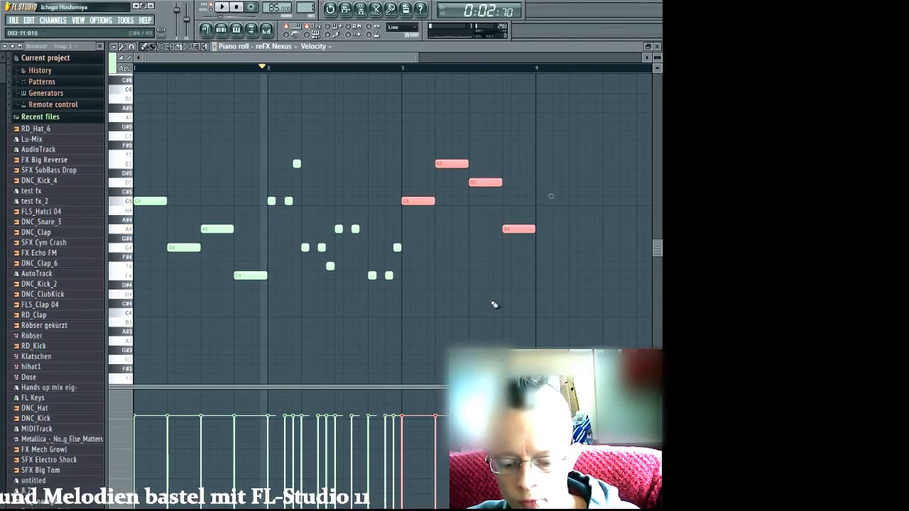
scroll(496, 301, right, 2)
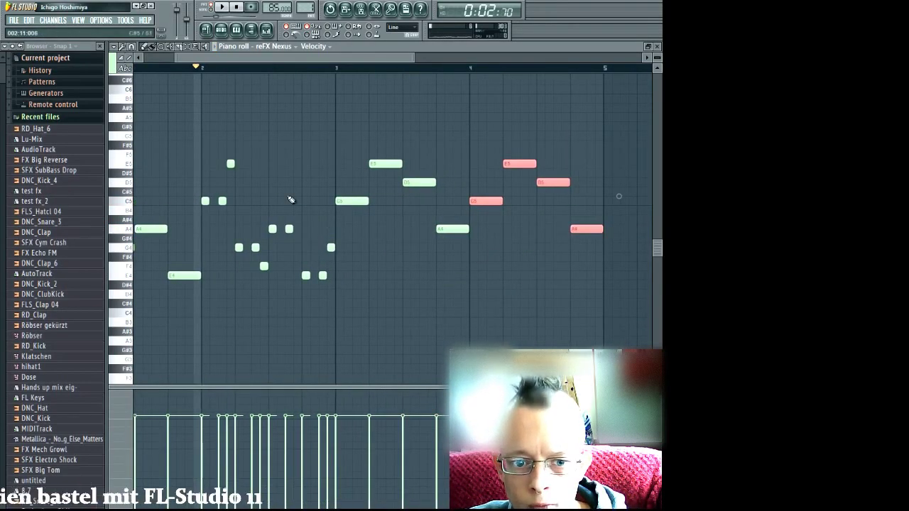
click(303, 184)
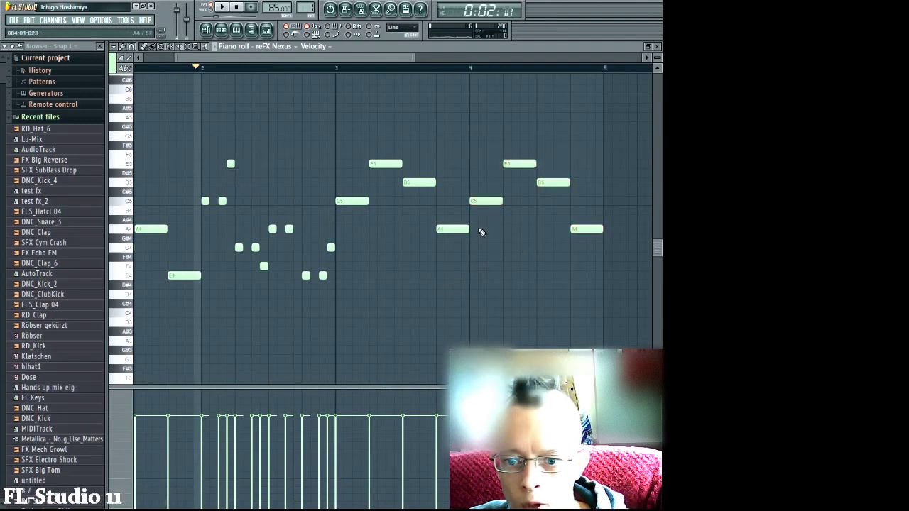
- Shorten the four notes in bar 4 to one step each
scroll(462, 244, up, 3)
mouse_move(511, 256)
mouse_down()
mouse_move(350, 263)
mouse_move(307, 337)
mouse_up()
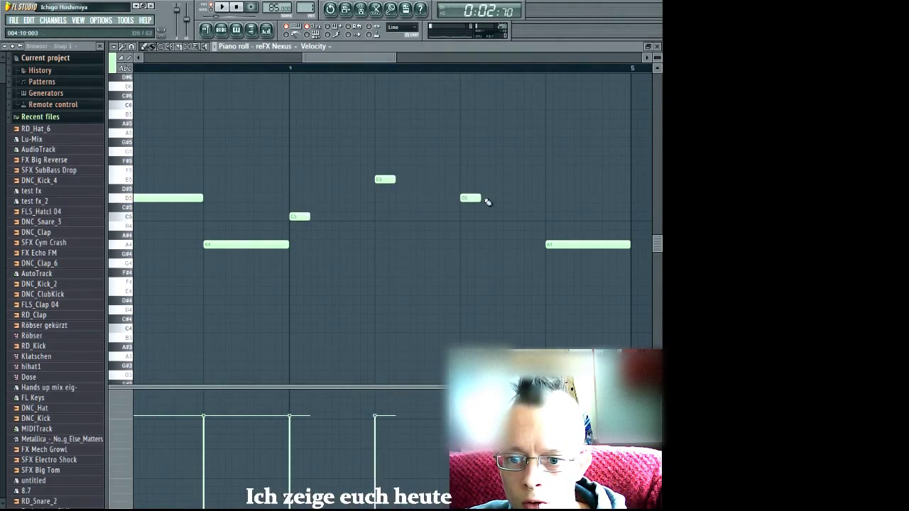
drag(488, 202, 444, 228)
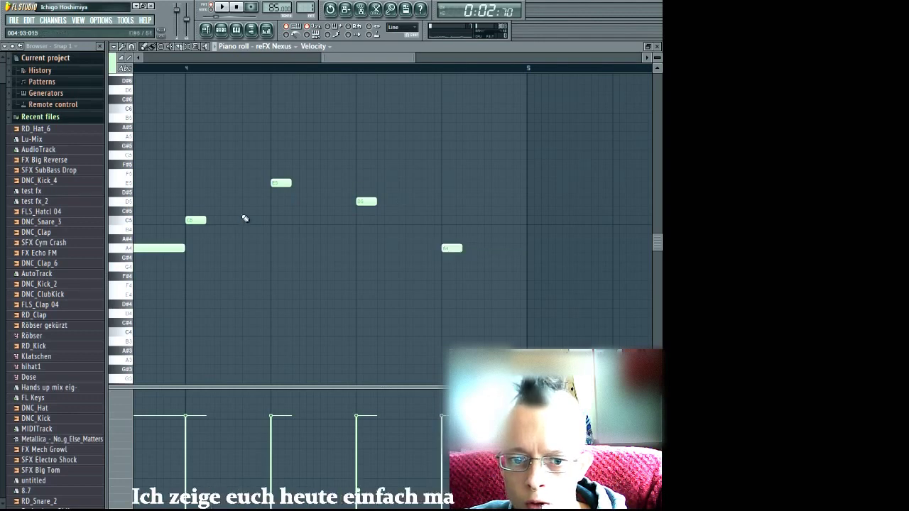
- Copy the short notes in bar 4 so that every beat holds four consecutive one-step notes of the same pitch
drag(194, 152, 472, 264)
scroll(169, 270, up, 2)
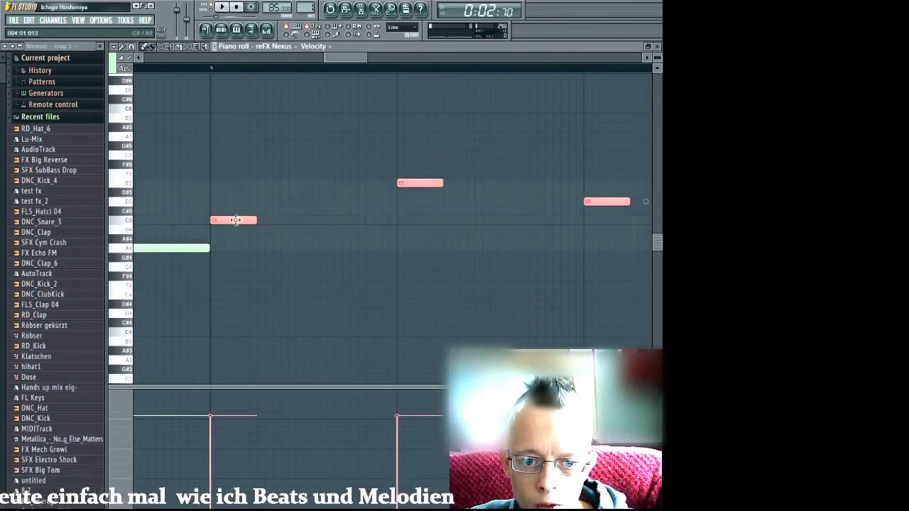
drag(235, 220, 367, 223)
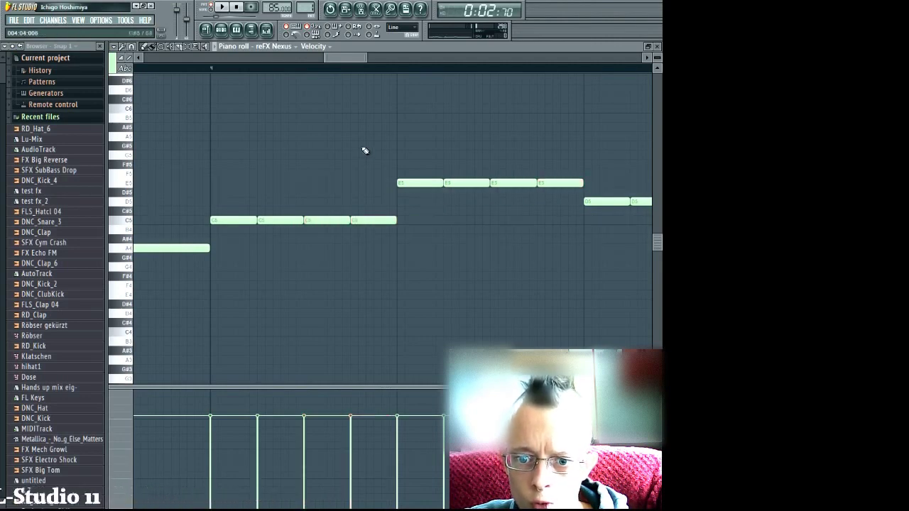
ctrl+scroll(365, 151, down, 4)
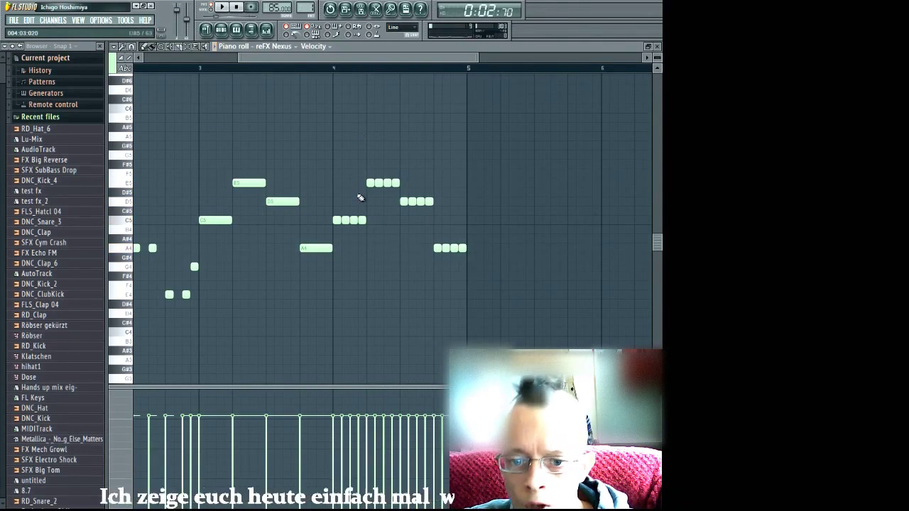
- Thin out bar 4's first two beats by removing the second C5 and fourth E5 and lowering the second E5 to D5, playing from bar 3's end
scroll(360, 197, up, 2)
scroll(361, 198, up, 1)
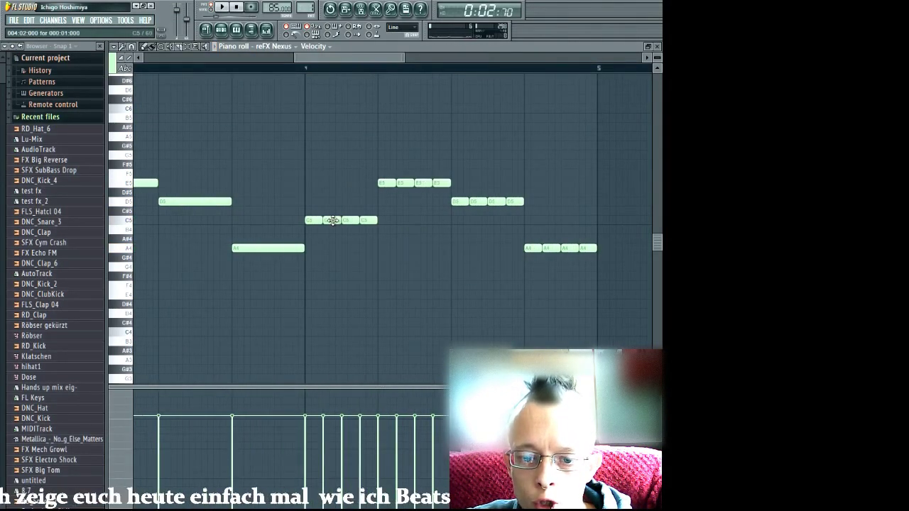
right_click(333, 220)
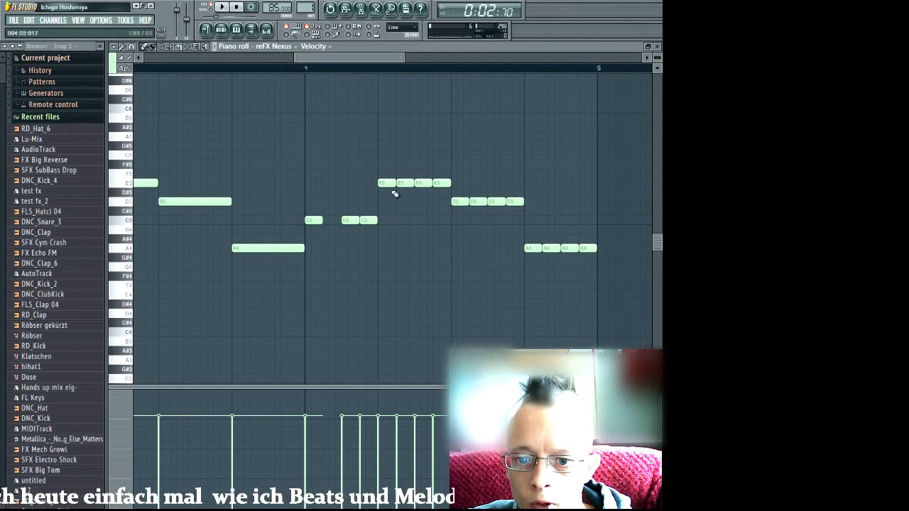
click(298, 74)
key(space)
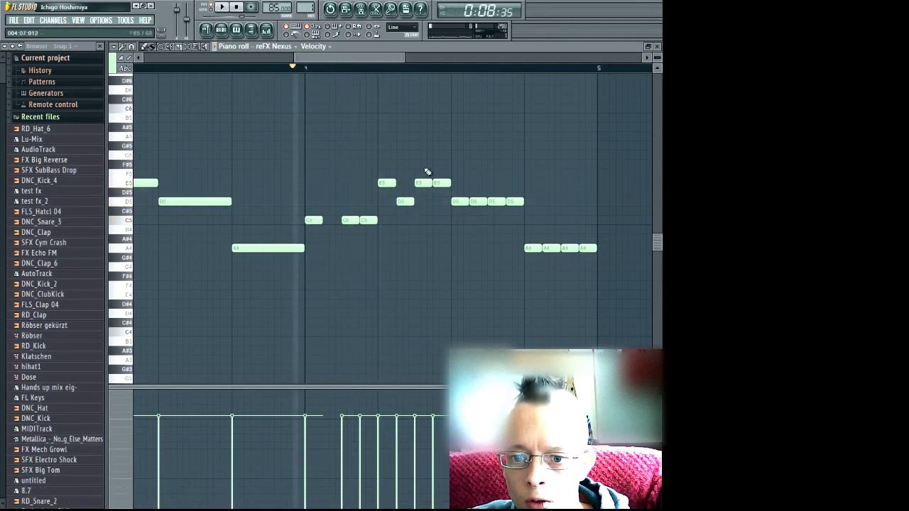
key(space)
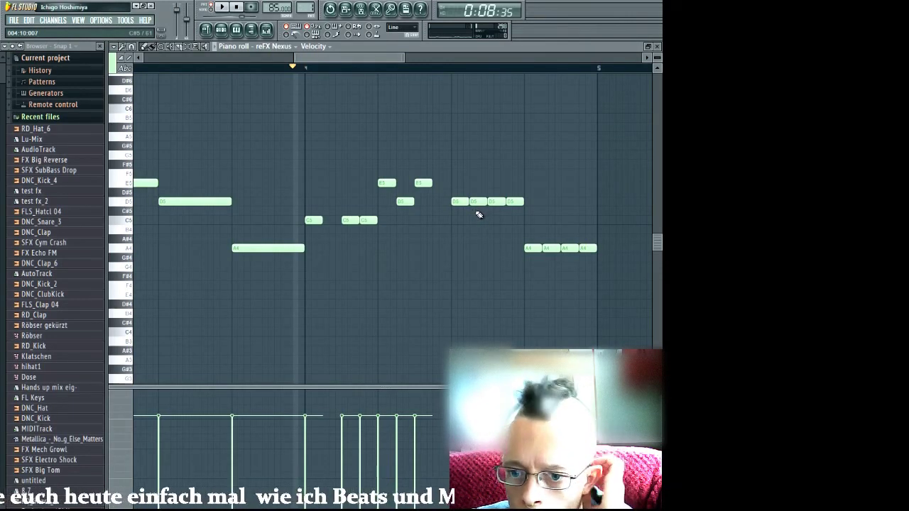
- Remove the second D5 in bar 4 and rework the last beat into a short A4, a two-step C5 and a short A4
right_click(478, 203)
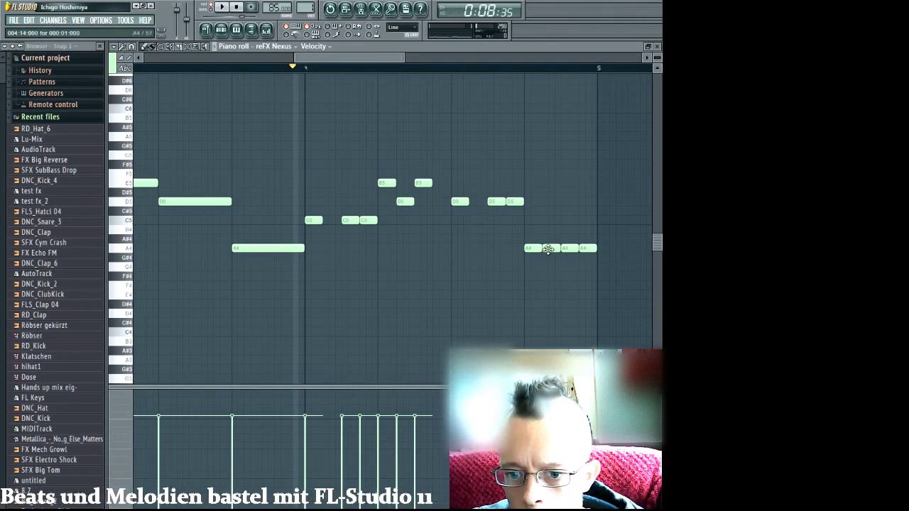
drag(548, 248, 546, 219)
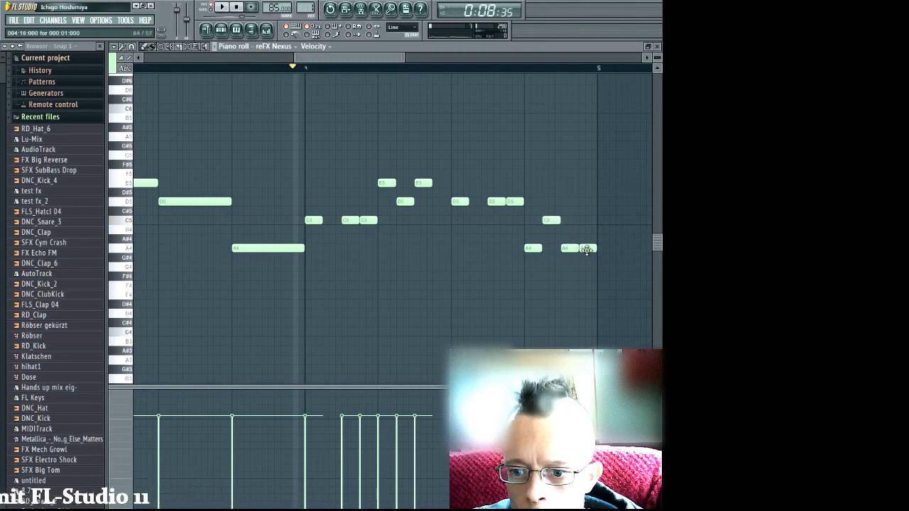
key(space)
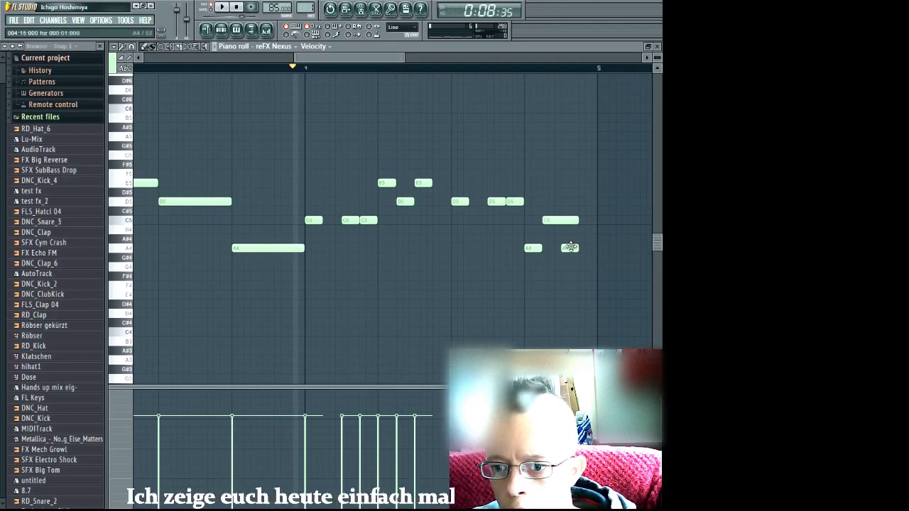
drag(572, 247, 590, 246)
key(space)
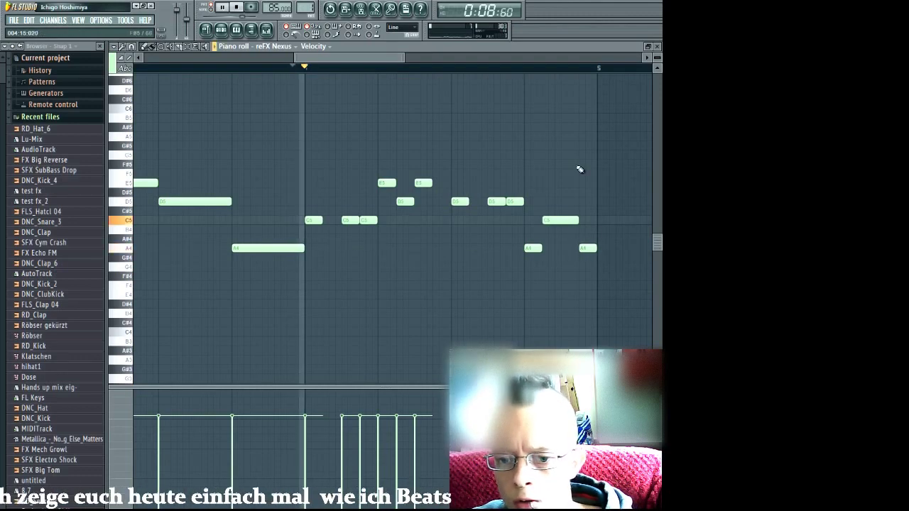
- Delete the last D5 note in bar 4 and play the melody again
key(space)
right_click(515, 201)
key(space)
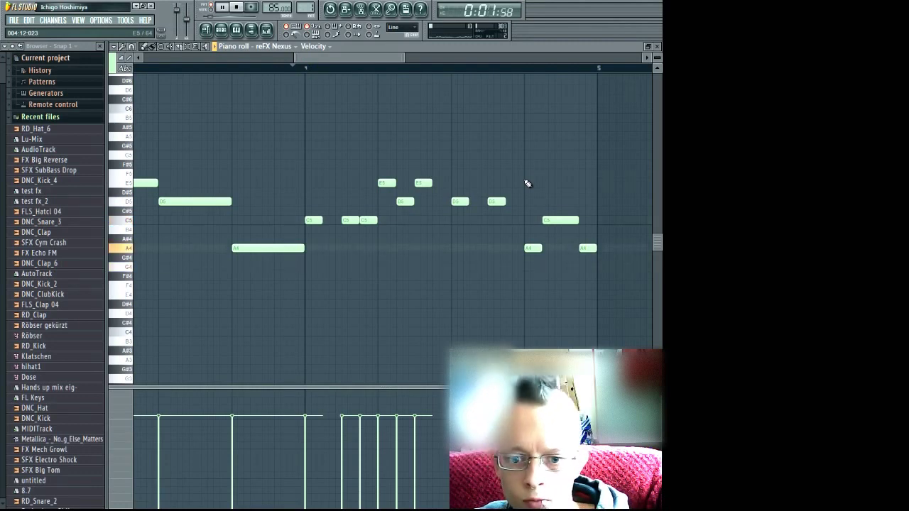
- Reopen the Nexus melody in the piano roll, examine it by selecting the notes of bars 2 and 4, and return to the playlist
key(F5)
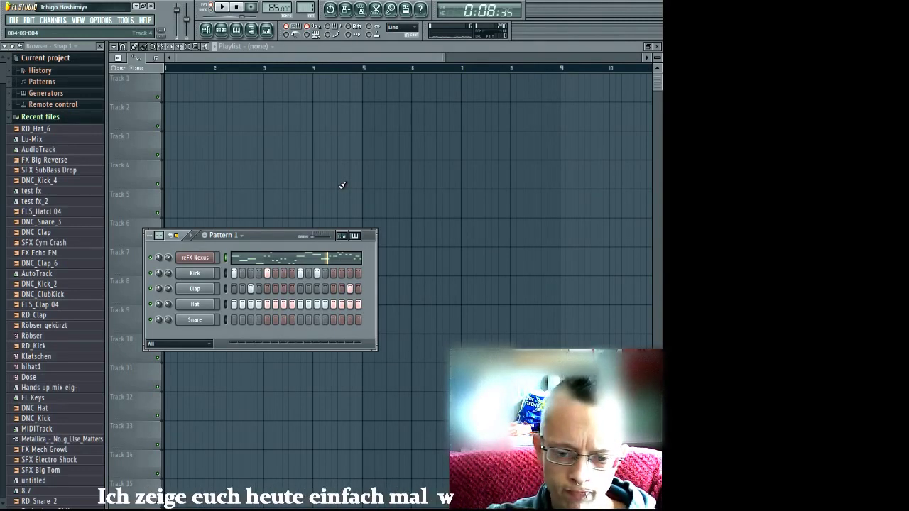
click(306, 261)
scroll(240, 179, down, 3)
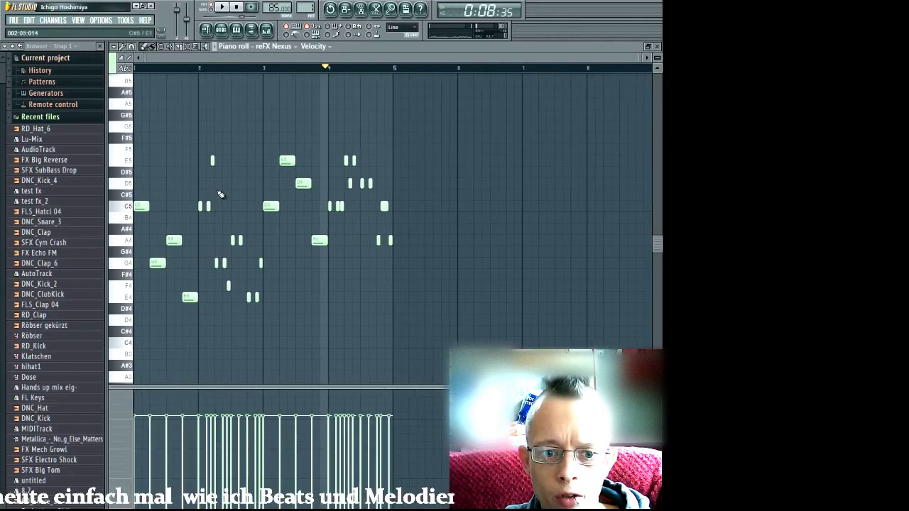
drag(171, 100, 142, 349)
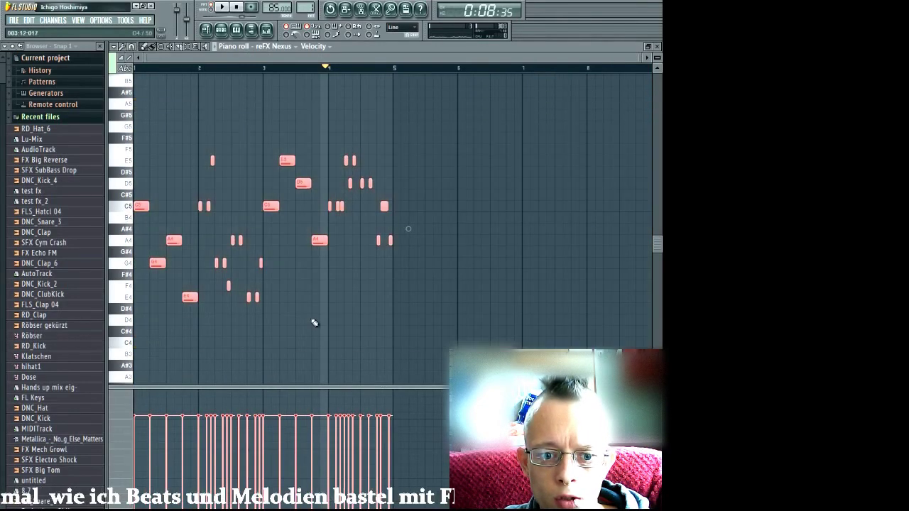
click(223, 172)
drag(203, 145, 261, 310)
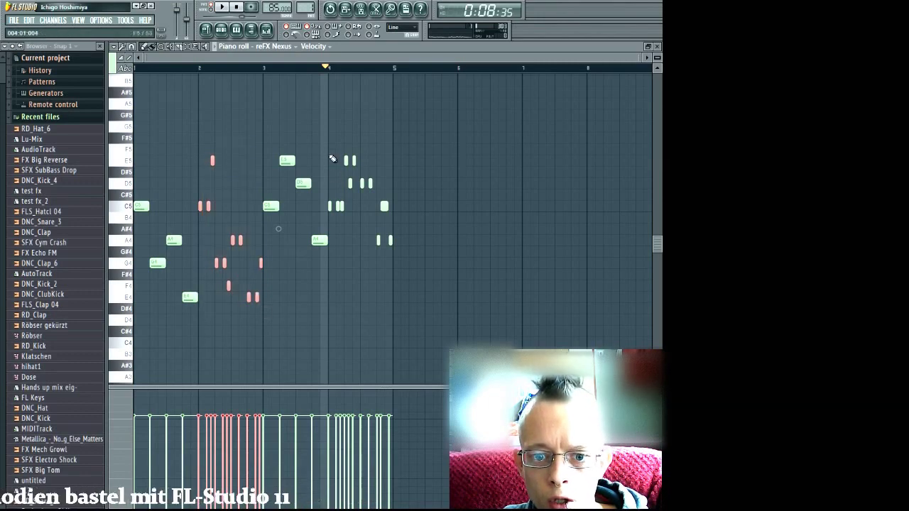
drag(330, 153, 394, 242)
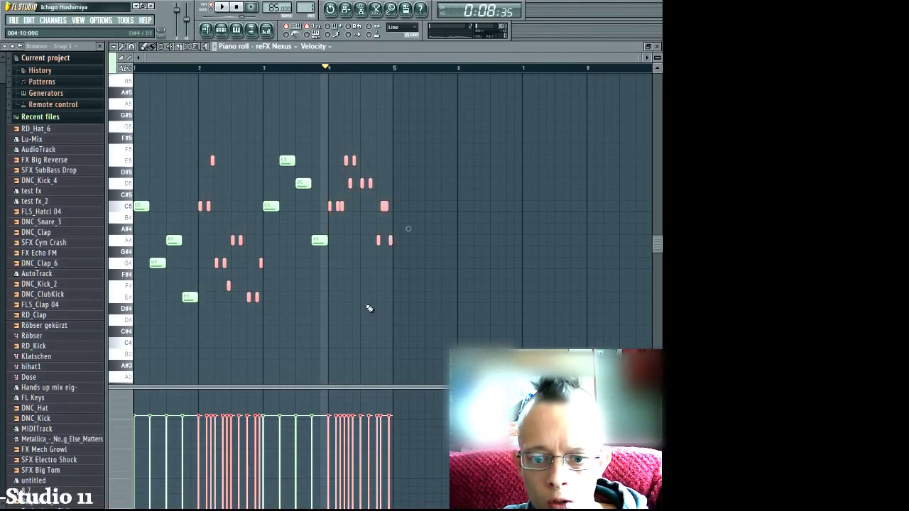
key(F7)
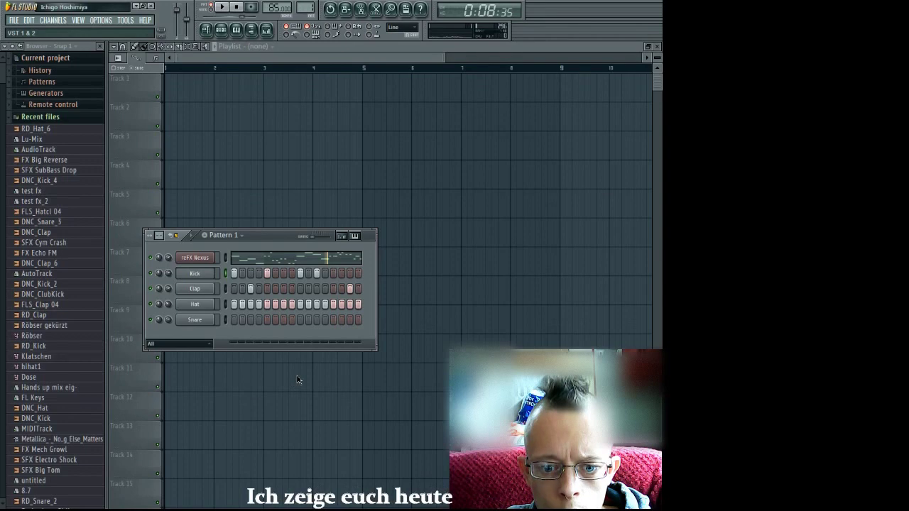
- Add a second Nexus channel, try its Piano presets PN FM Piano and PN DX Era, and switch to the XP Dance Vol.2 category
click(194, 257)
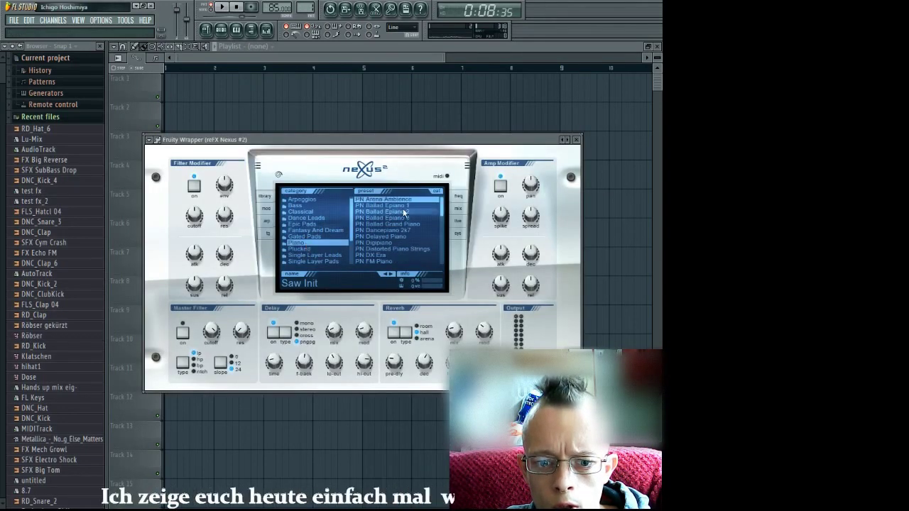
scroll(395, 234, down, 2)
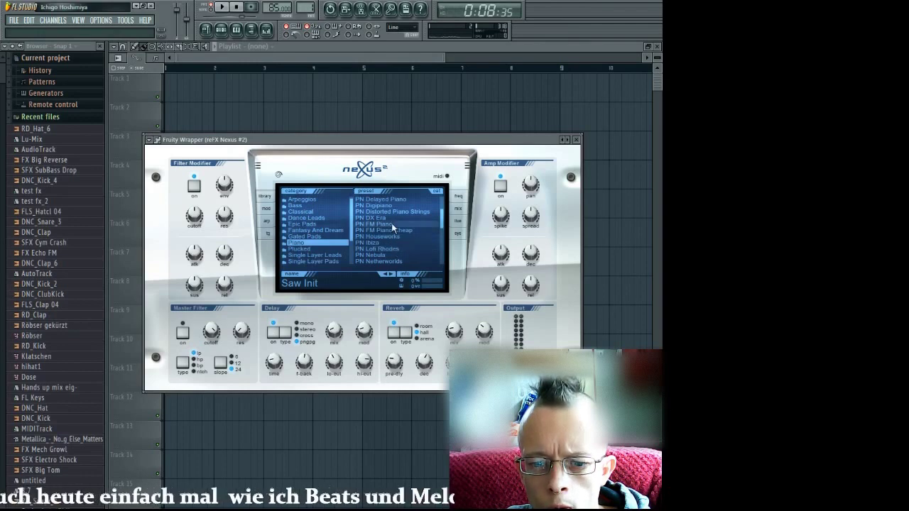
click(392, 225)
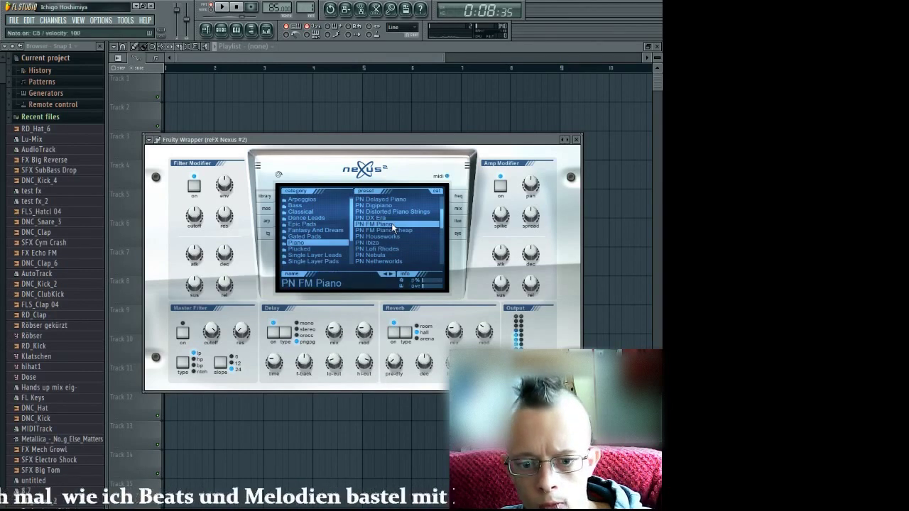
click(388, 218)
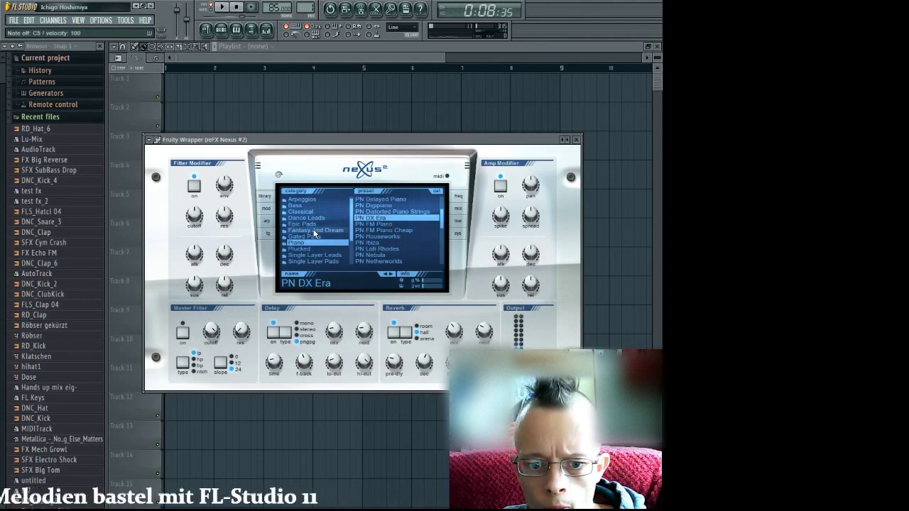
scroll(317, 252, down, 2)
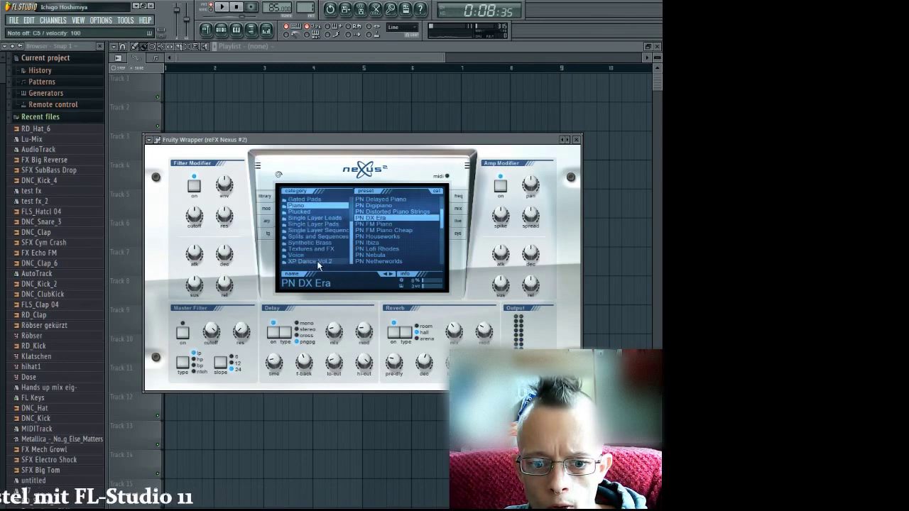
click(316, 261)
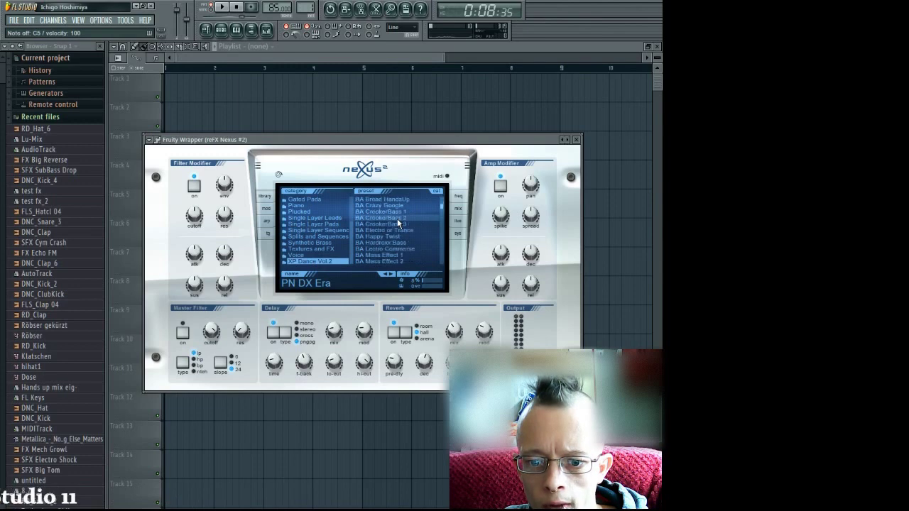
- Audition the XP Dance Vol.2 presets DL Lofi Beatbox, DL Beatbox, BL Schillbell and BL Italo Bells 2
scroll(397, 220, down, 3)
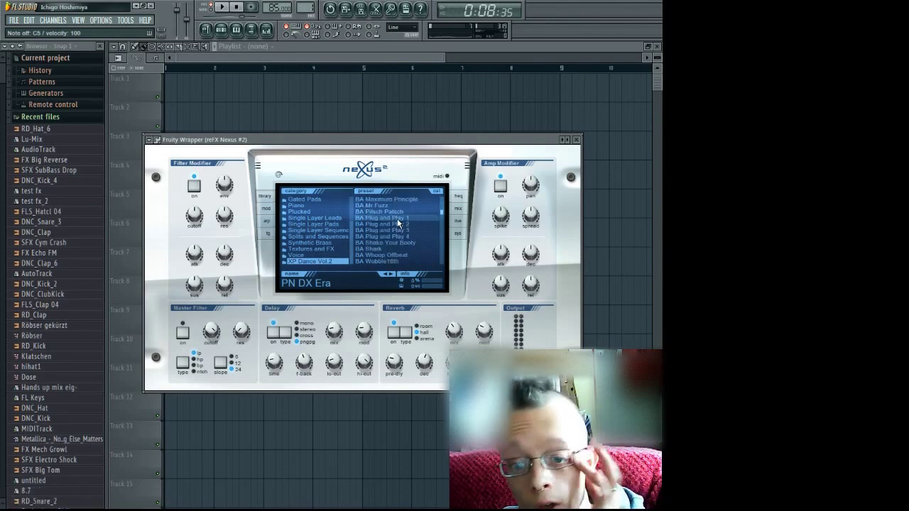
scroll(396, 220, down, 3)
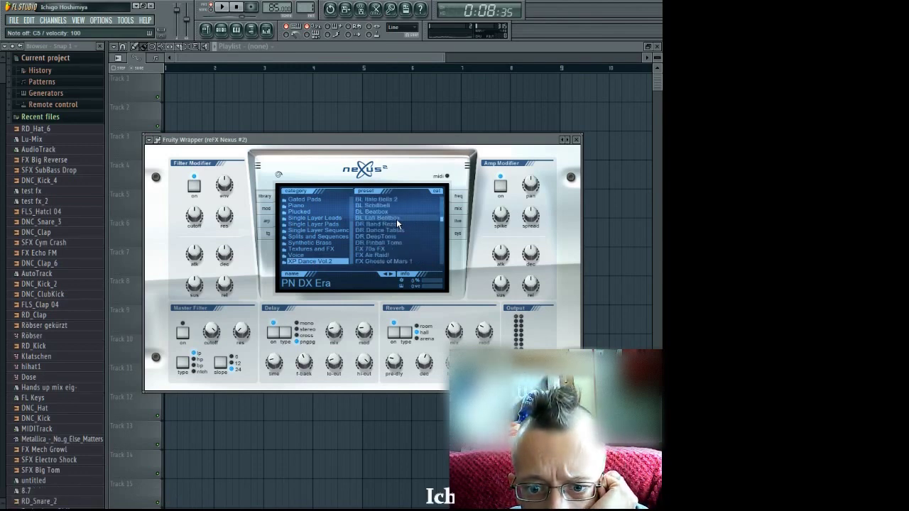
click(396, 219)
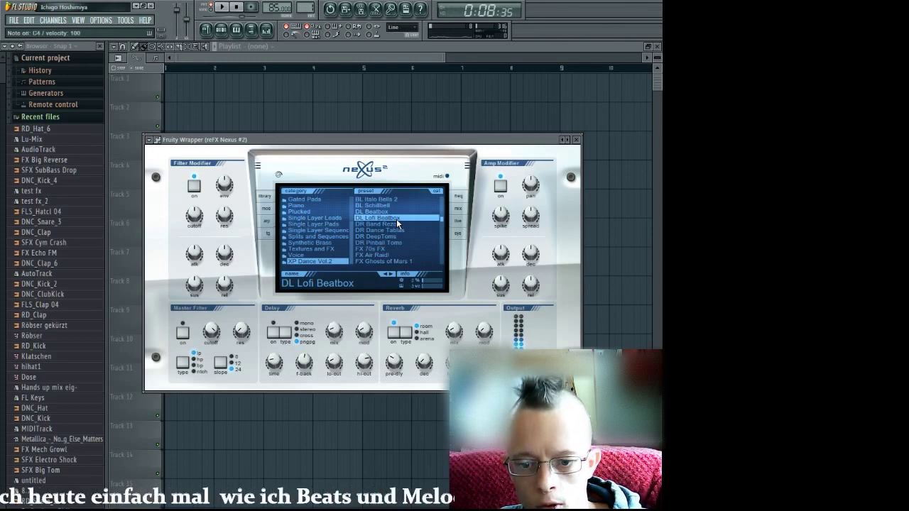
click(383, 214)
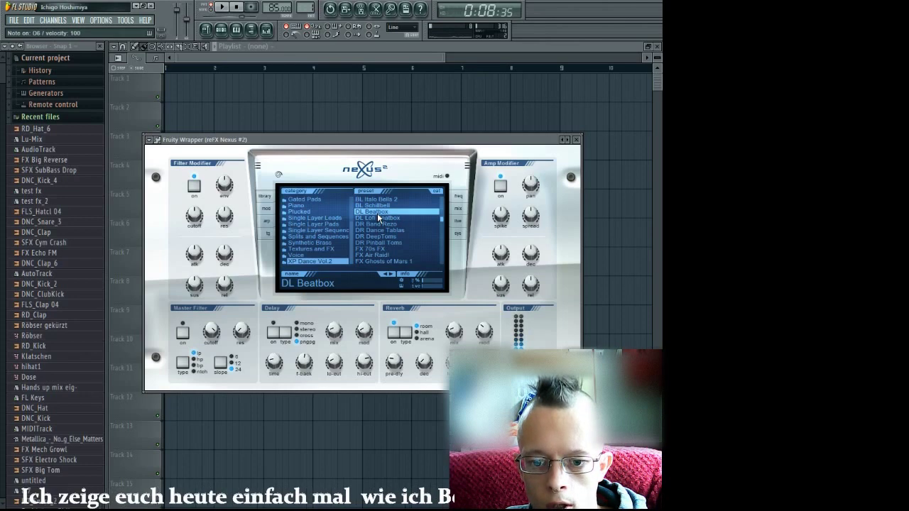
click(377, 205)
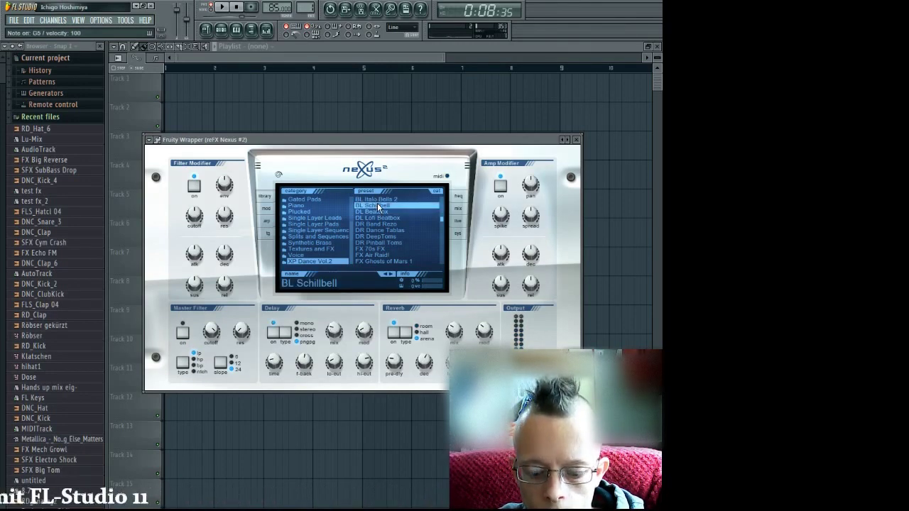
click(378, 198)
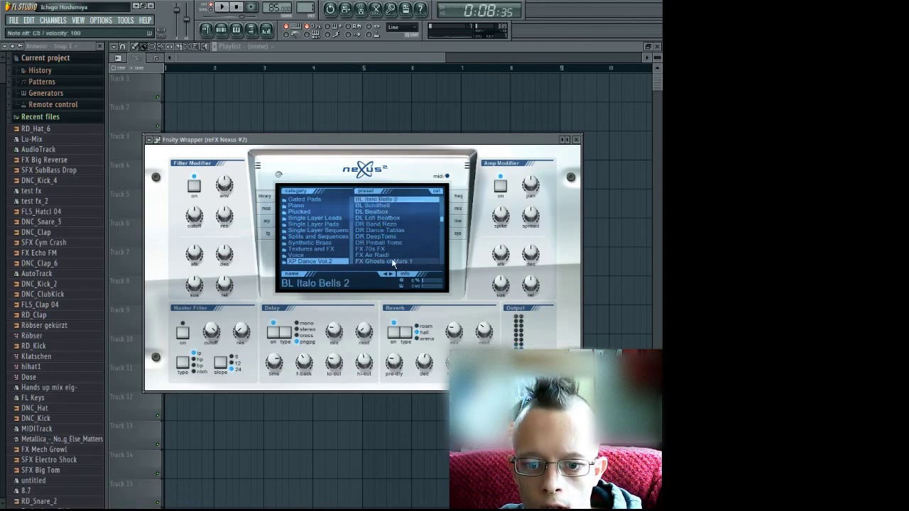
- Audition LD Daft da Funk, FX Subbomb and FX Predator Transmission, load LD Angel One in the second Nexus instead, and close the plugin
scroll(396, 228, down, 3)
scroll(396, 228, down, 2)
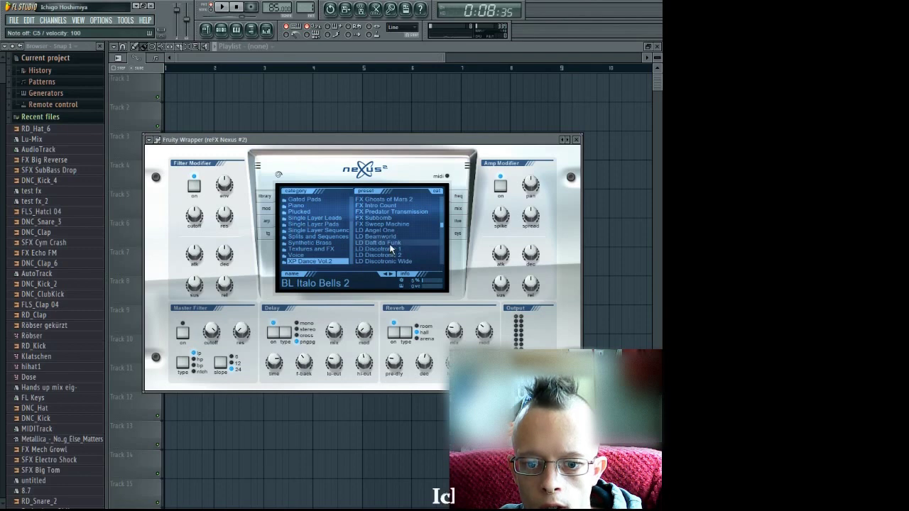
click(389, 245)
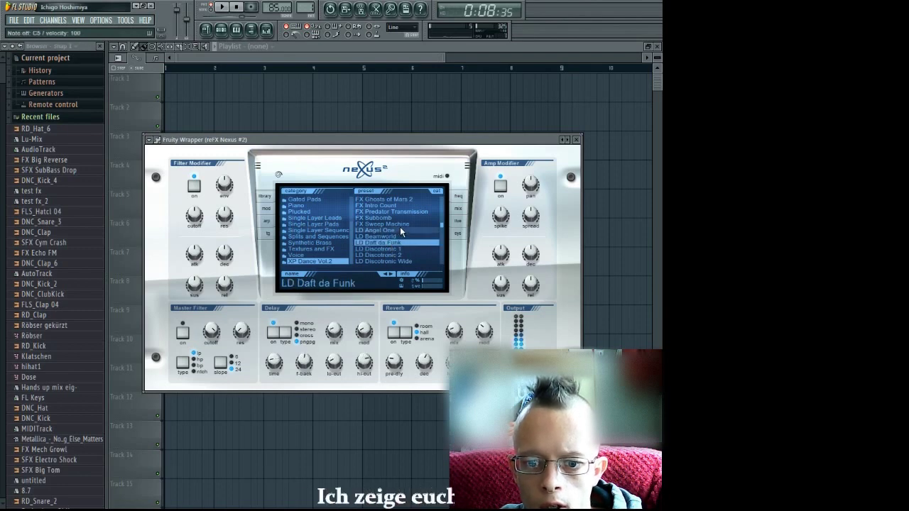
click(396, 220)
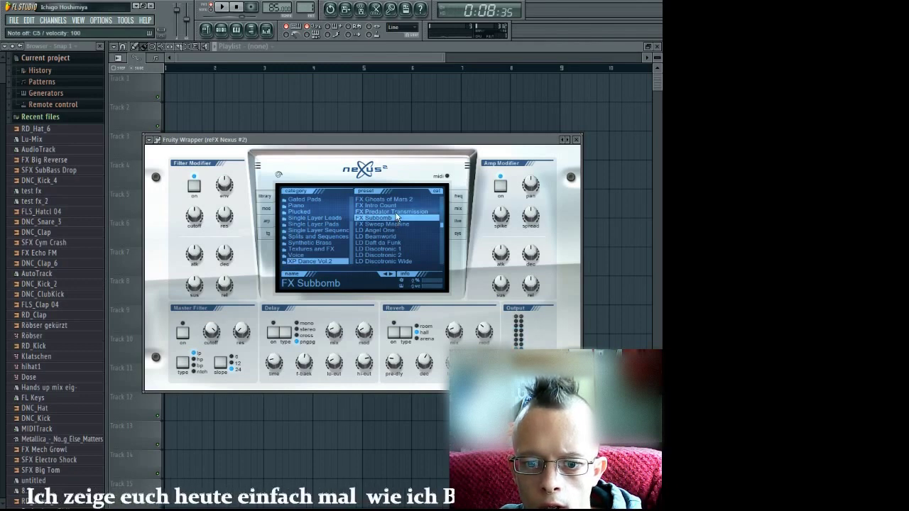
click(395, 212)
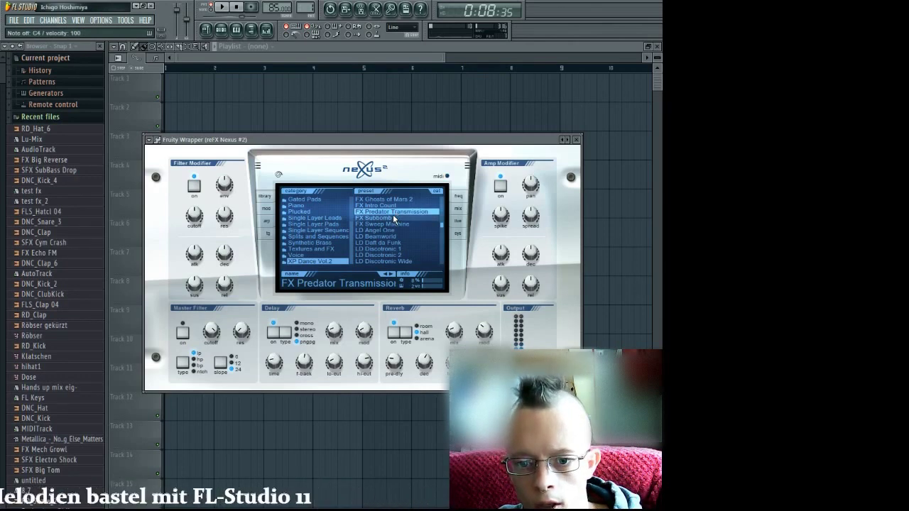
click(390, 232)
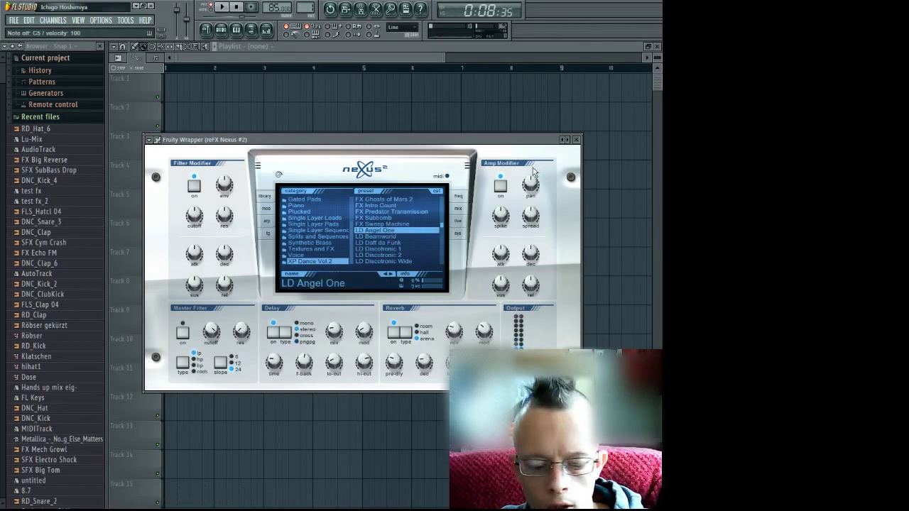
key(Escape)
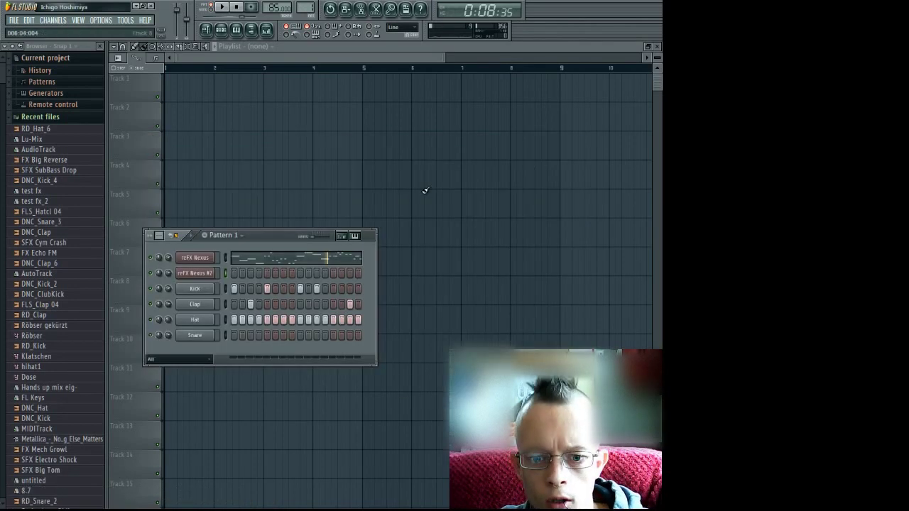
- Rename the second Nexus channel LD Angel One after its preset and colour it yellow
click(202, 273)
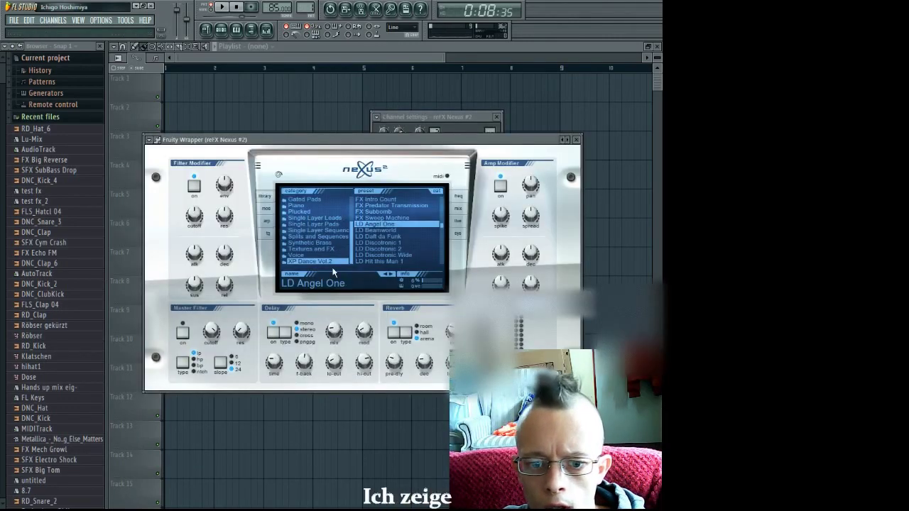
click(338, 284)
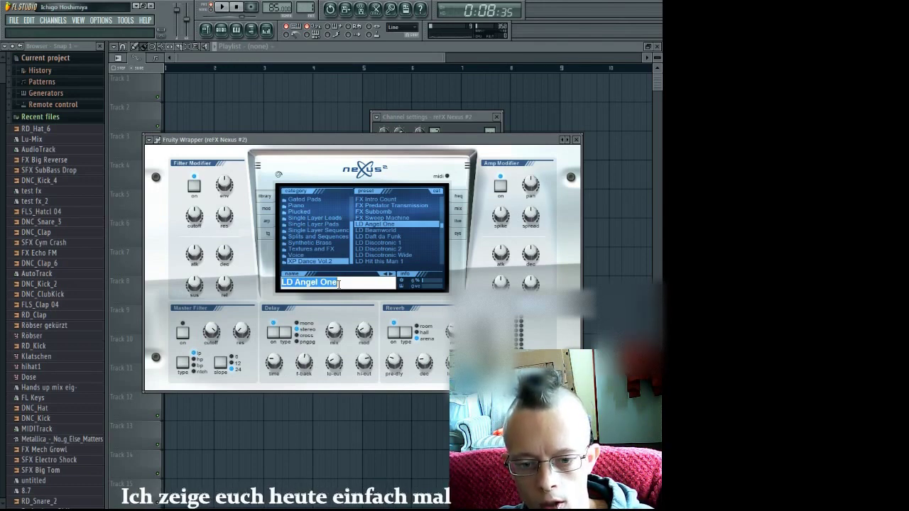
key(Escape)
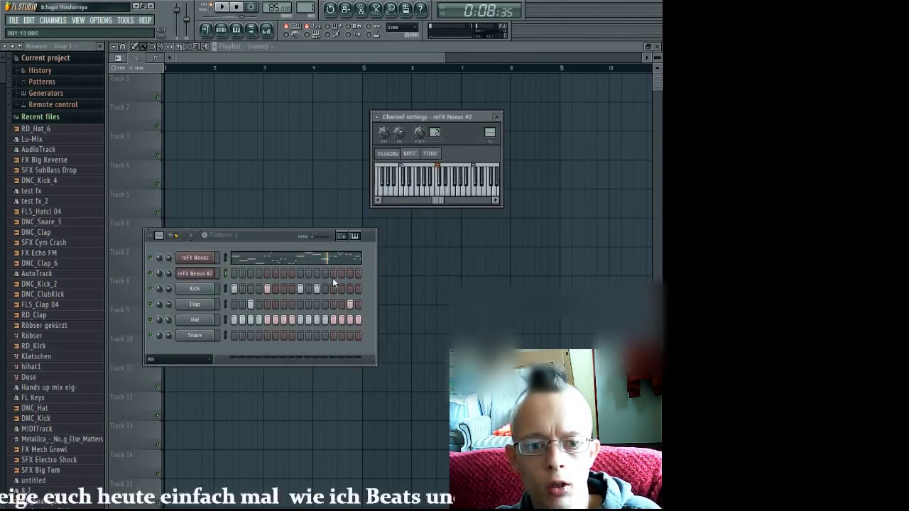
click(210, 281)
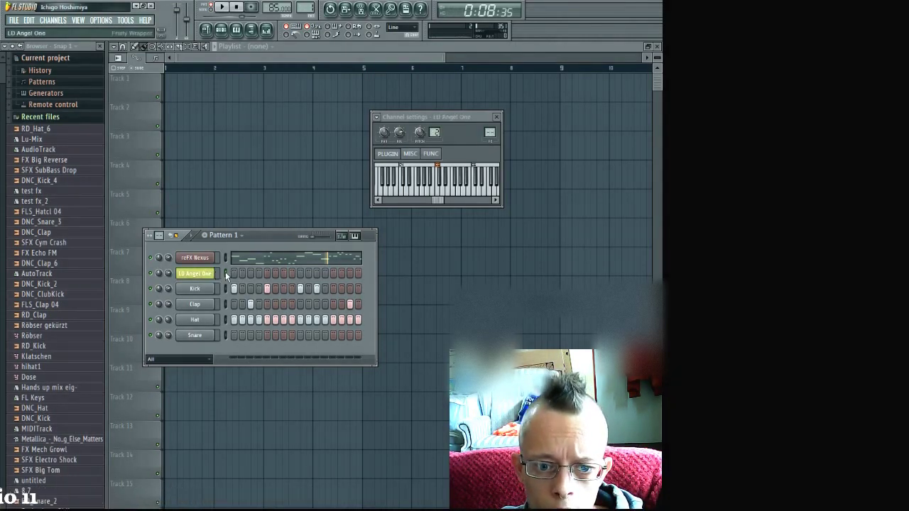
- Paste the copied short melody notes into the LD Angel One piano roll, shift them into bars 2 and 4, and play the pattern
key(F7)
scroll(309, 210, down, 5)
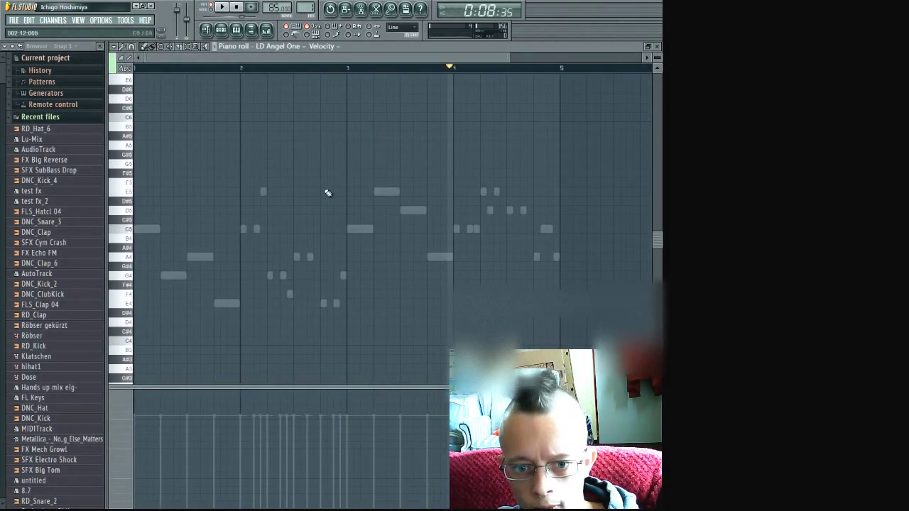
key(ctrl+v)
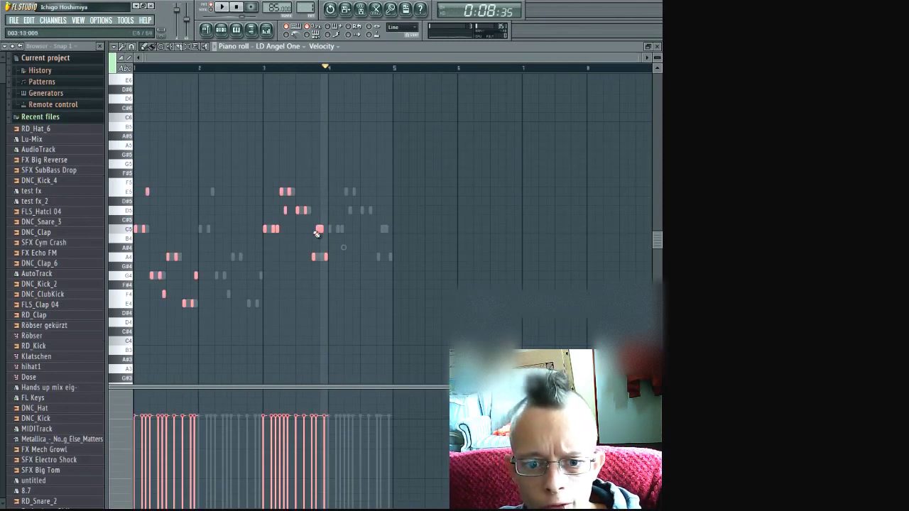
drag(318, 228, 398, 227)
scroll(381, 230, up, 3)
scroll(385, 171, down, 3)
key(space)
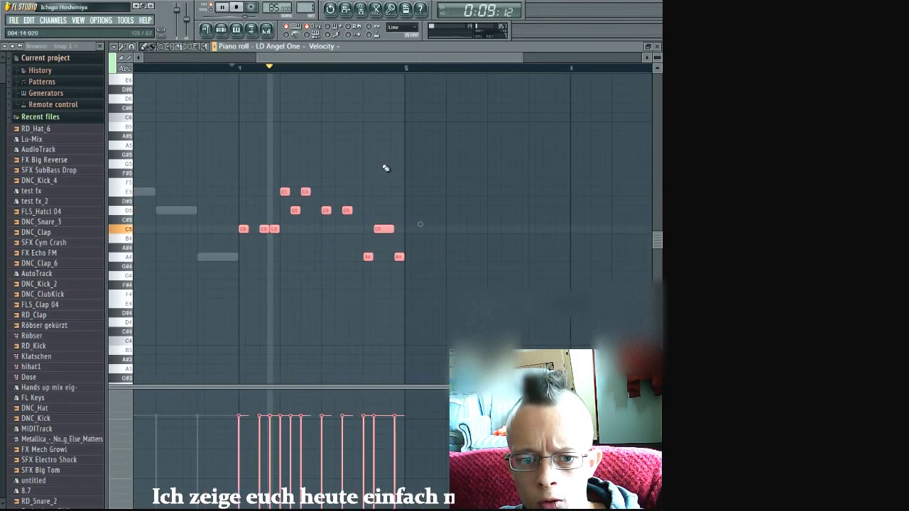
key(F5)
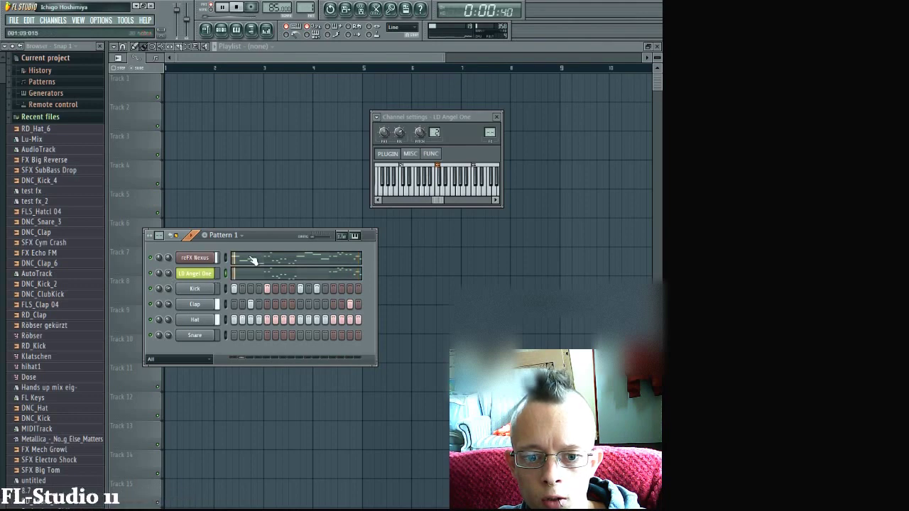
key(space)
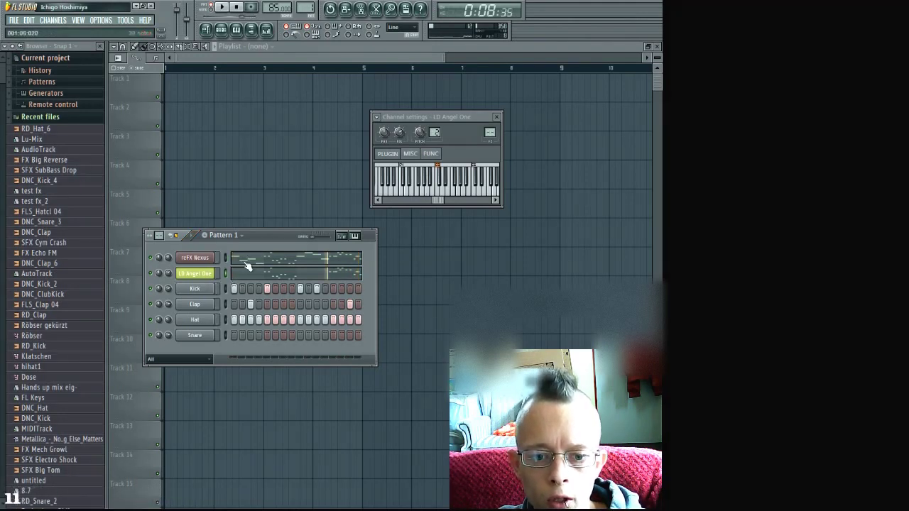
- Copy the long notes of bars 1 and 3 from the first Nexus channel's melody and return to the playlist
click(247, 264)
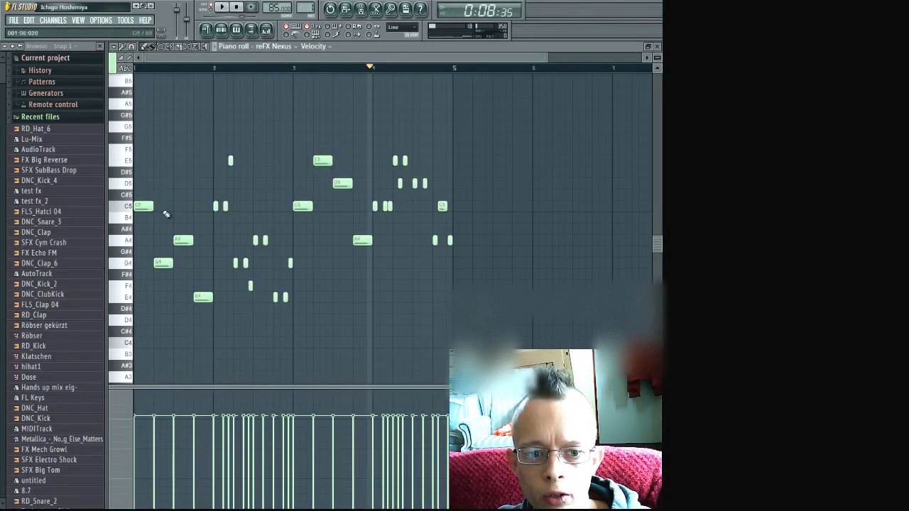
drag(141, 198, 214, 316)
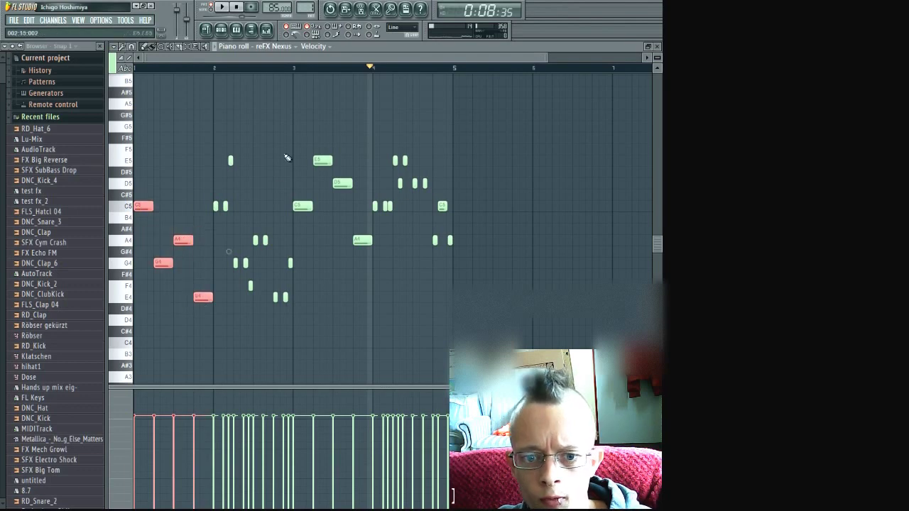
drag(298, 144, 363, 249)
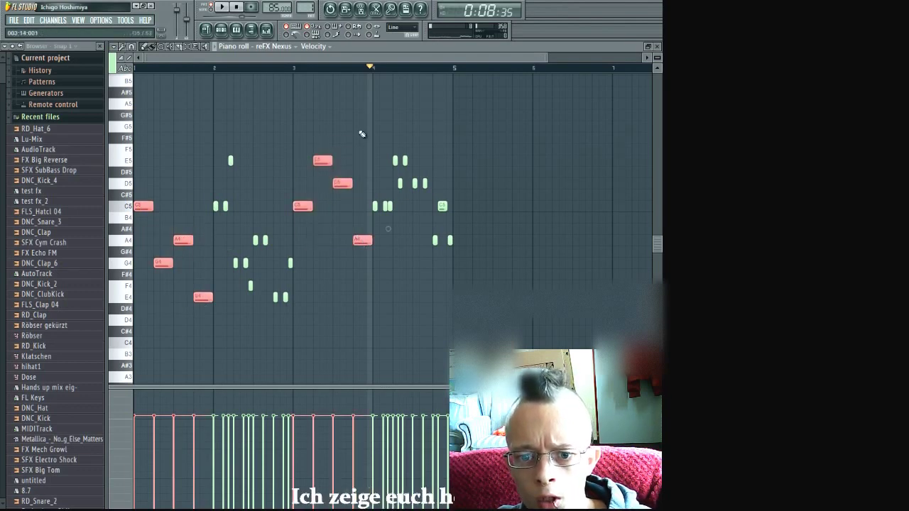
key(F7)
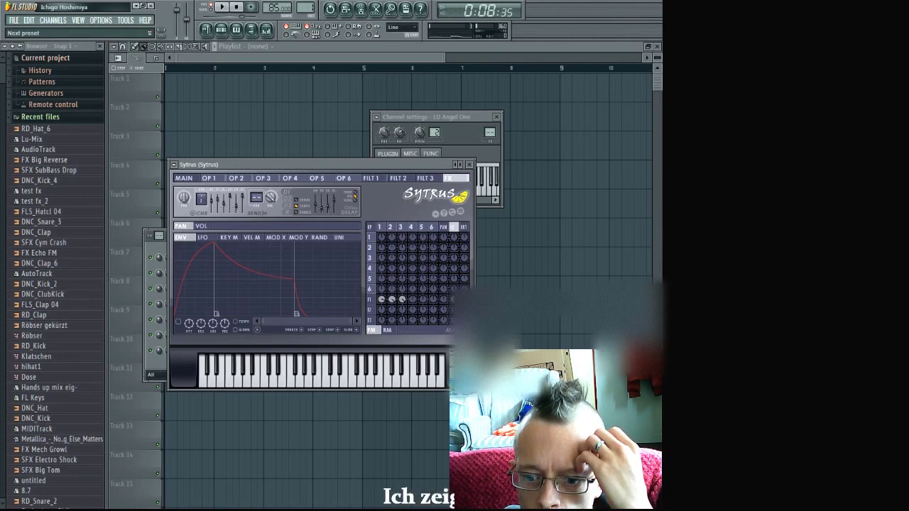
- Load the Trumpet preset in a new Sytrus channel, paste the copied long notes into its piano roll, and play the pattern from the playlist
click(462, 164)
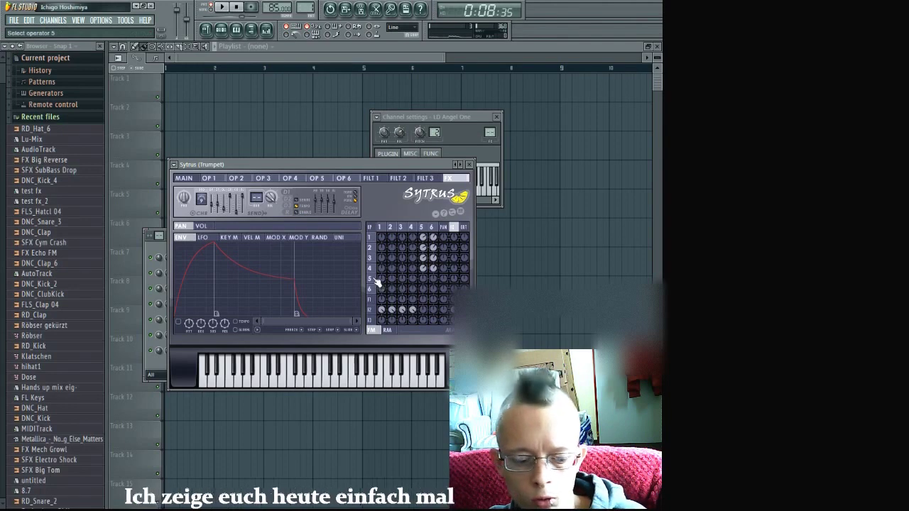
key(Escape)
click(209, 289)
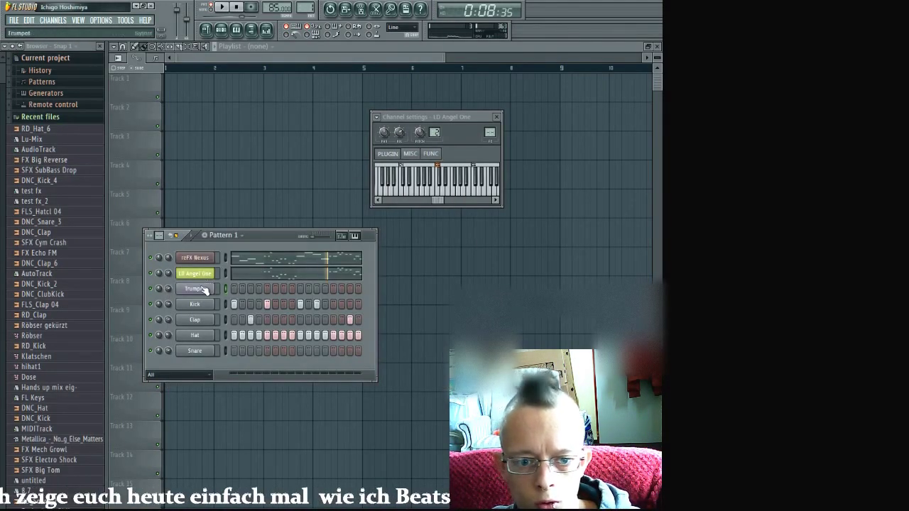
key(F7)
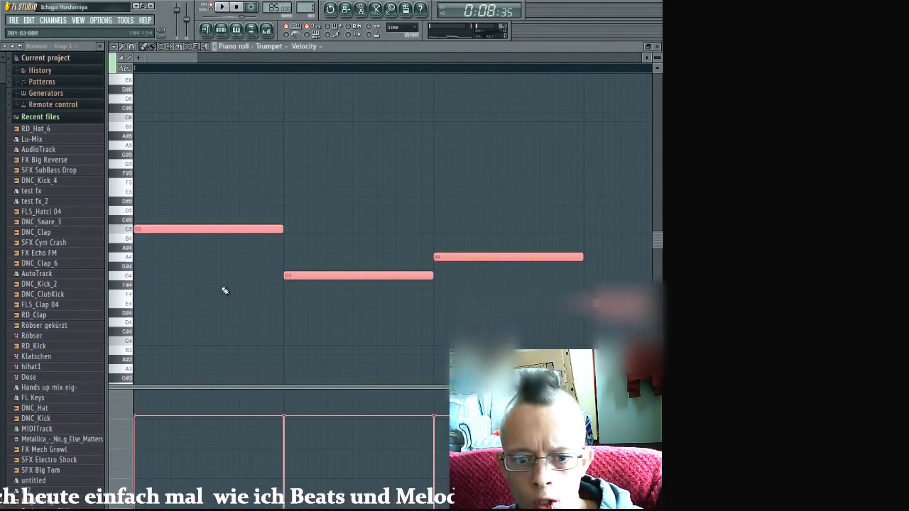
key(F7)
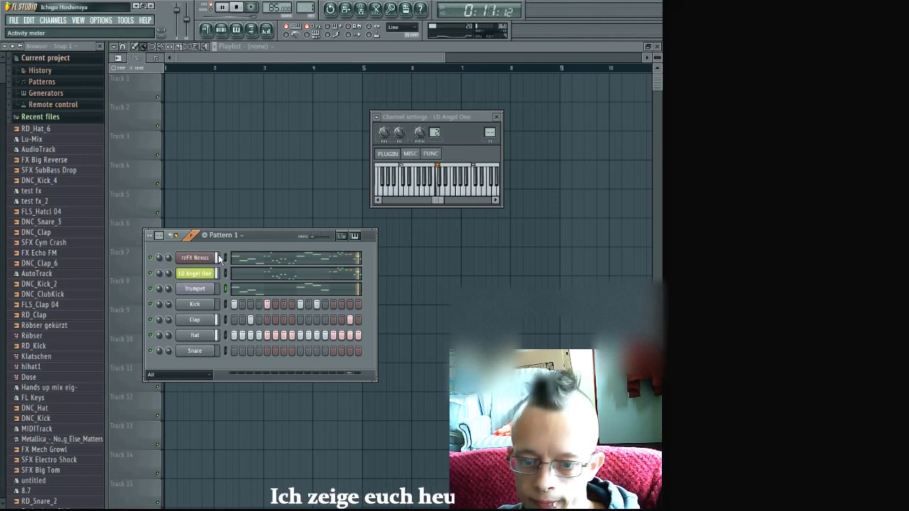
- Delete all melody notes from the reFX Nexus channel's piano roll and return to the playlist
click(255, 260)
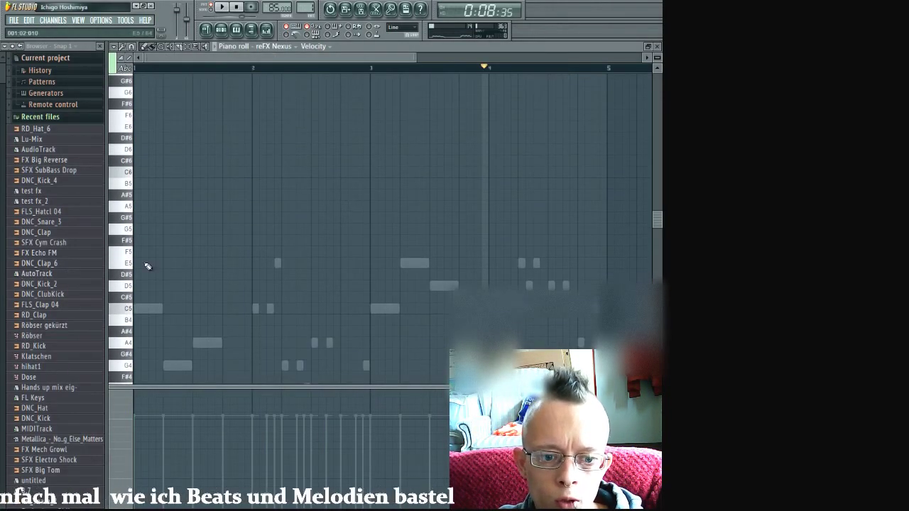
scroll(150, 270, down, 3)
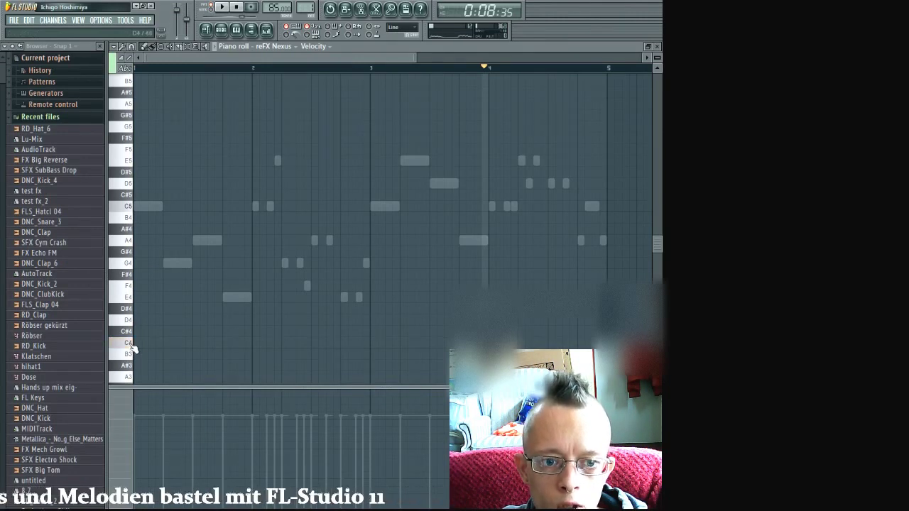
scroll(135, 320, up, 5)
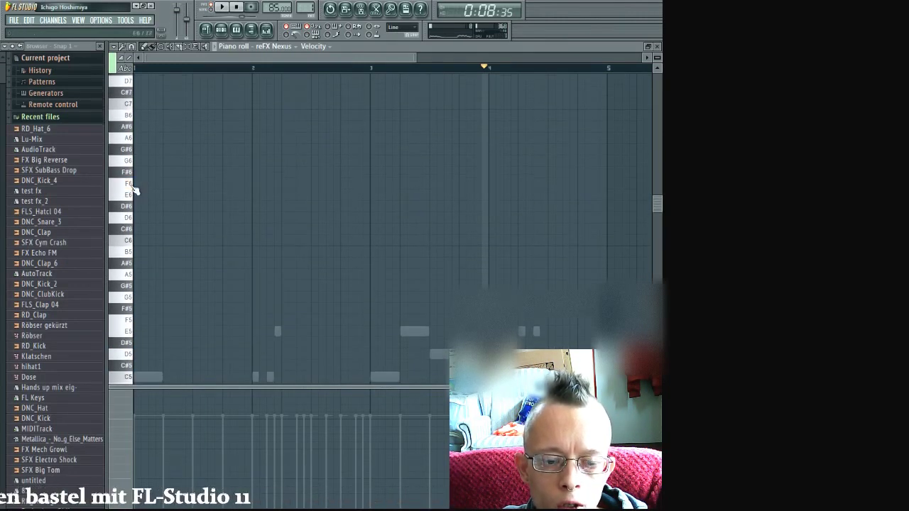
scroll(133, 171, up, 1)
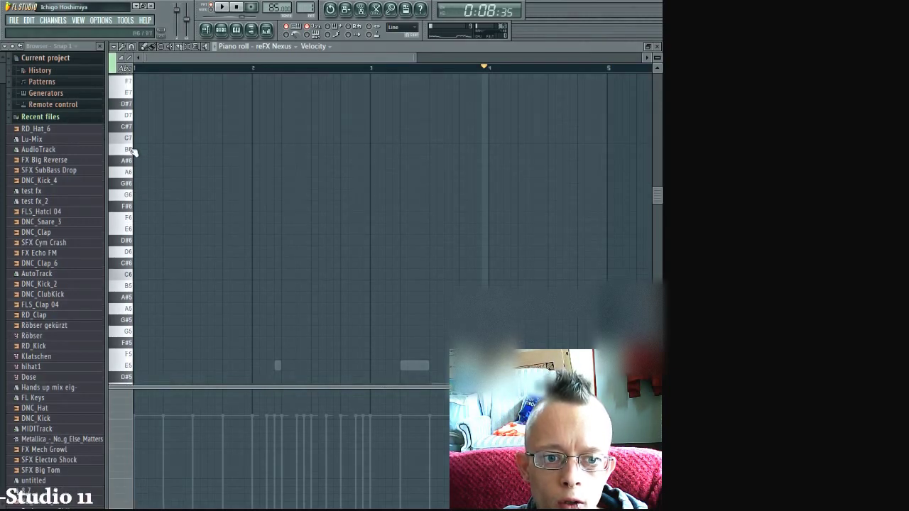
key(F7)
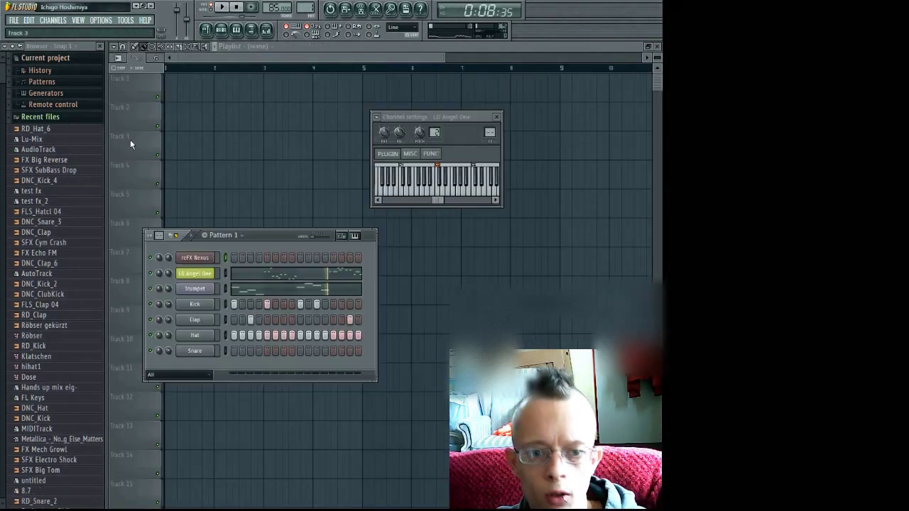
- Load the Plucked preset PL Hands Up Bells 1 in the reFX Nexus channel and close the plugin
click(193, 257)
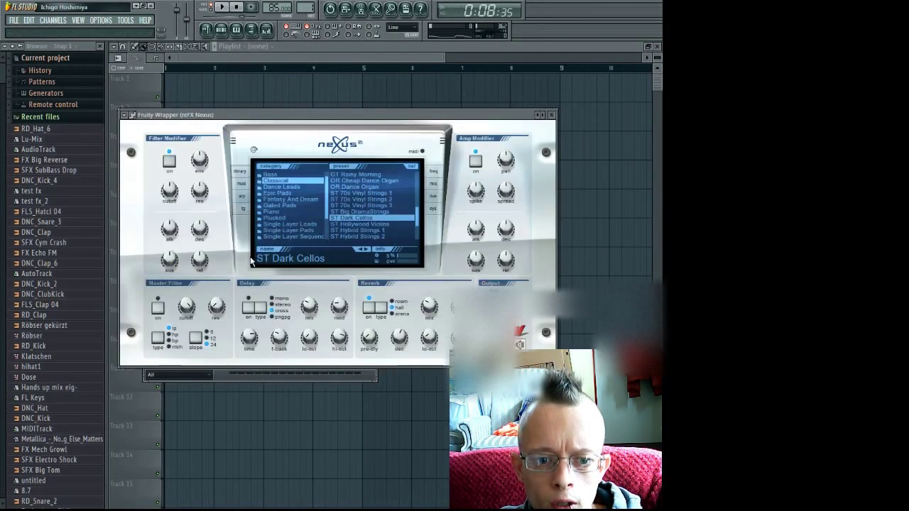
click(286, 218)
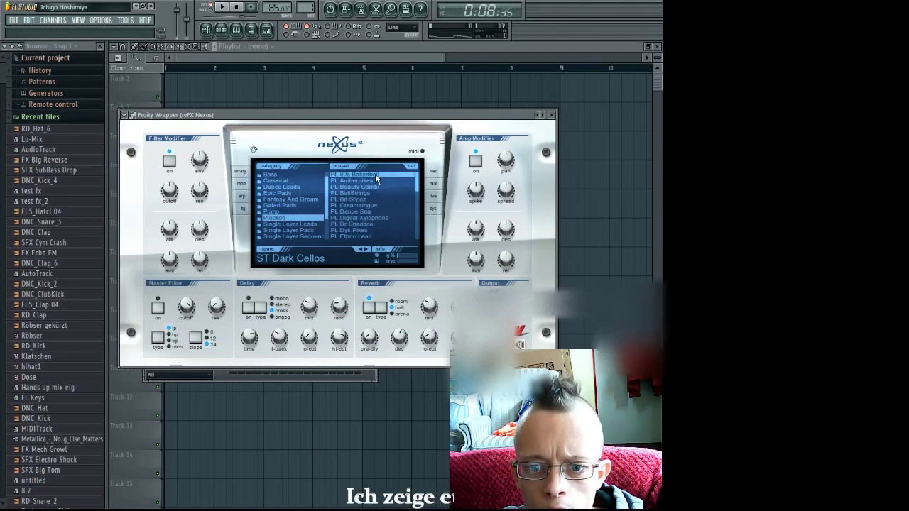
scroll(372, 195, down, 2)
scroll(371, 201, down, 1)
click(371, 224)
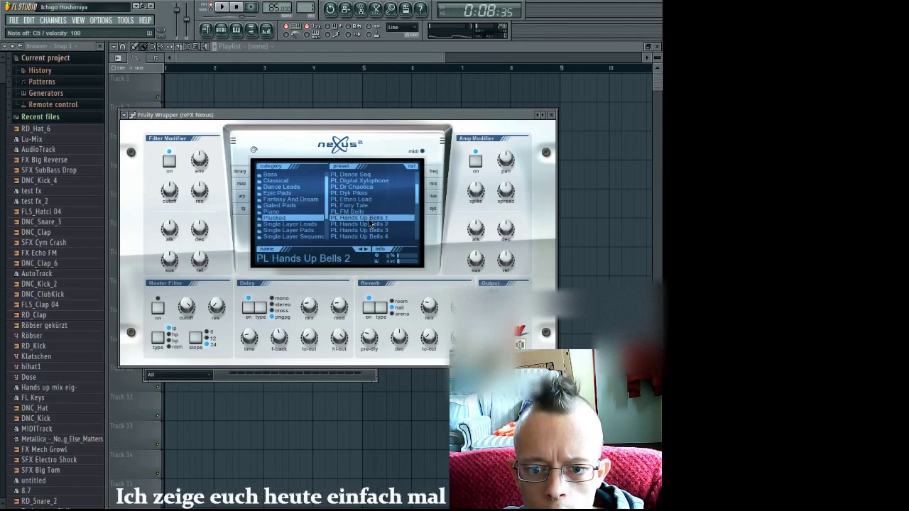
click(370, 217)
scroll(370, 212, down, 4)
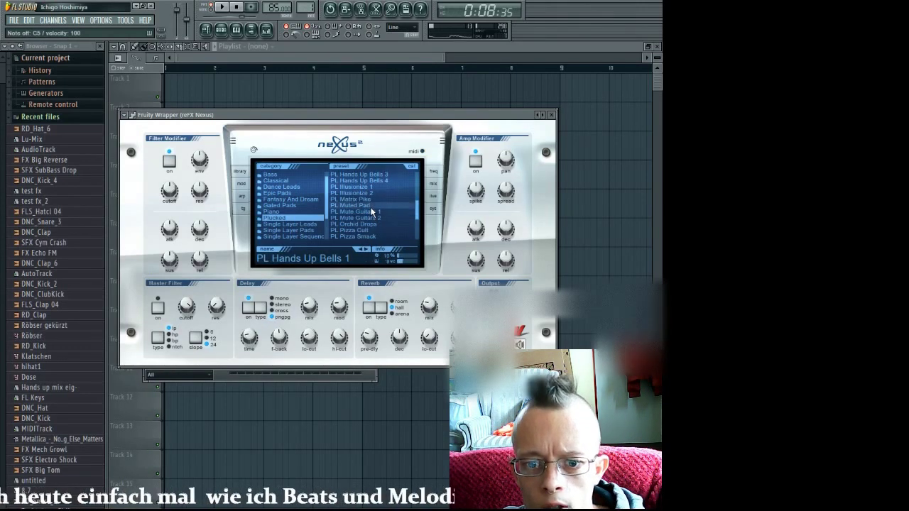
key(Escape)
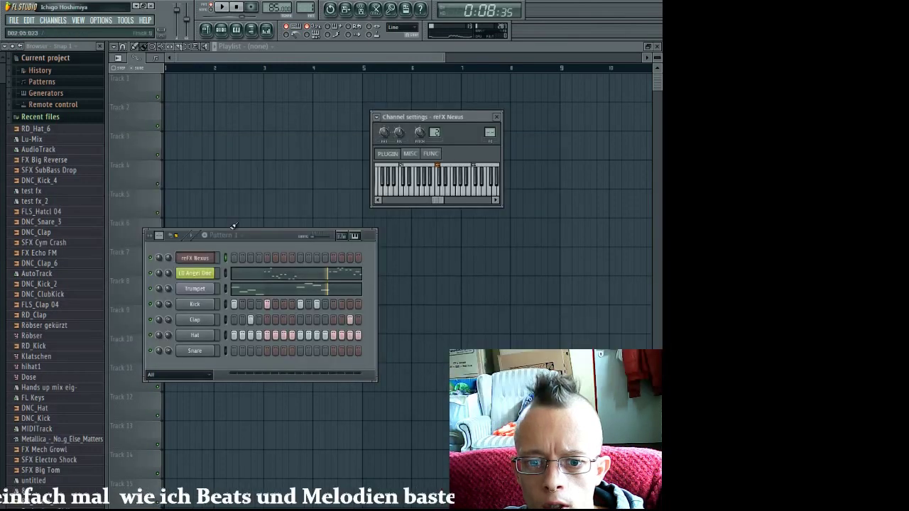
- Draw four C5 notes, one on each beat of bar 1, in the reFX Nexus piano roll and play the pattern
click(195, 260)
key(F7)
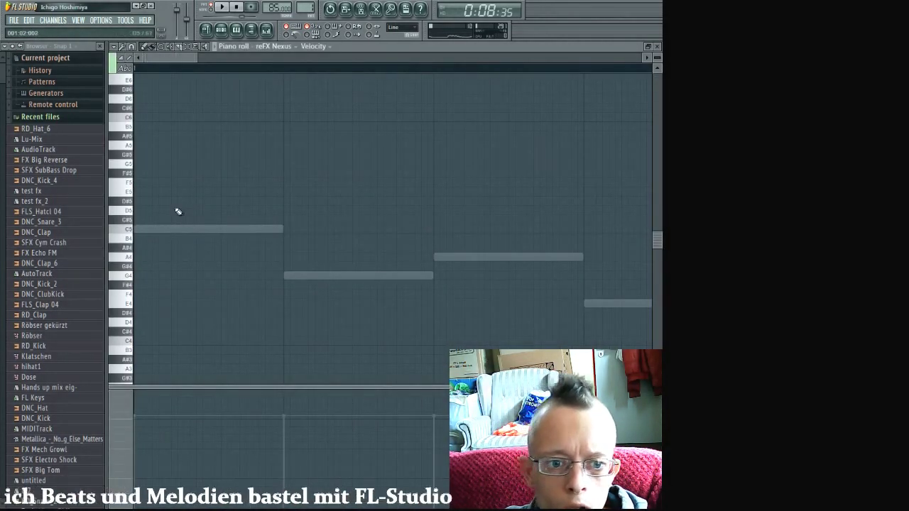
click(147, 229)
drag(151, 229, 139, 228)
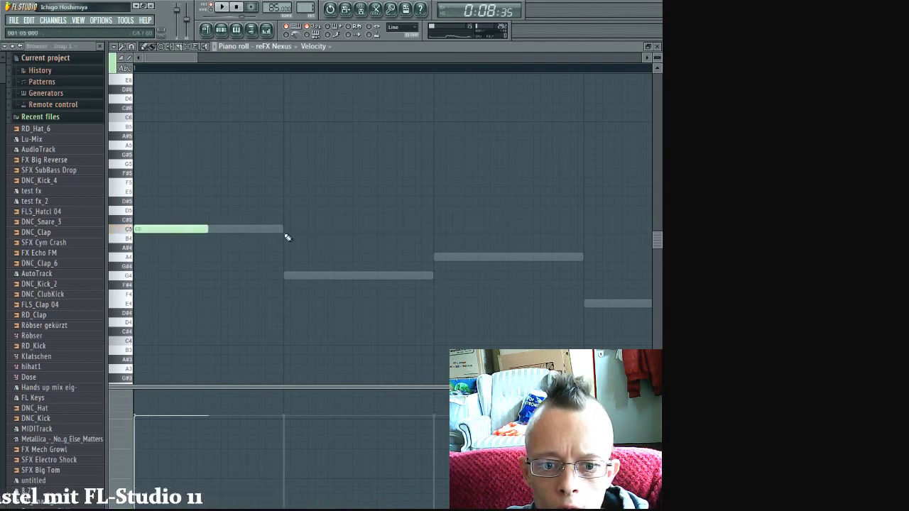
click(285, 231)
click(433, 232)
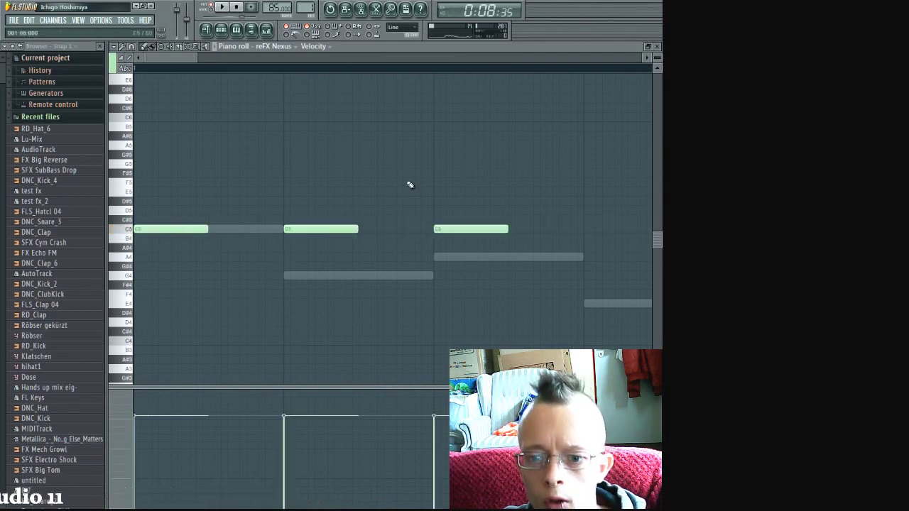
scroll(438, 230, down, 2)
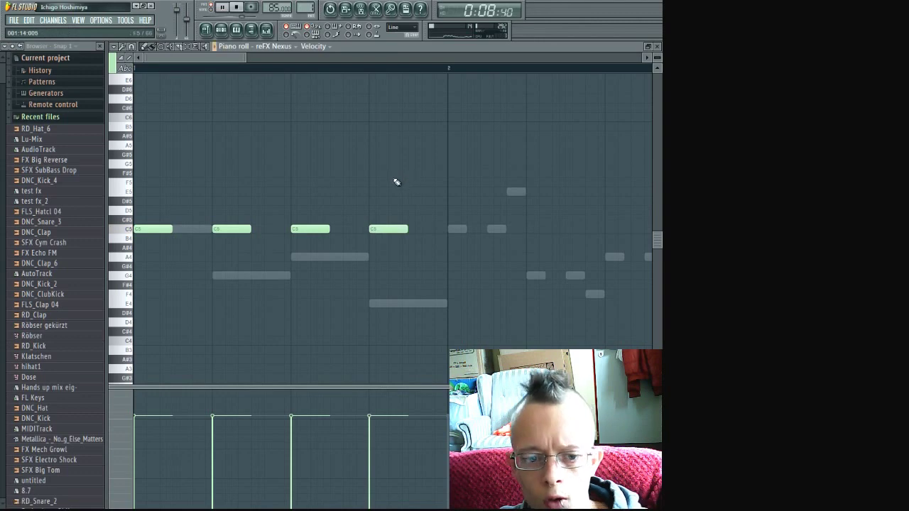
scroll(251, 130, down, 5)
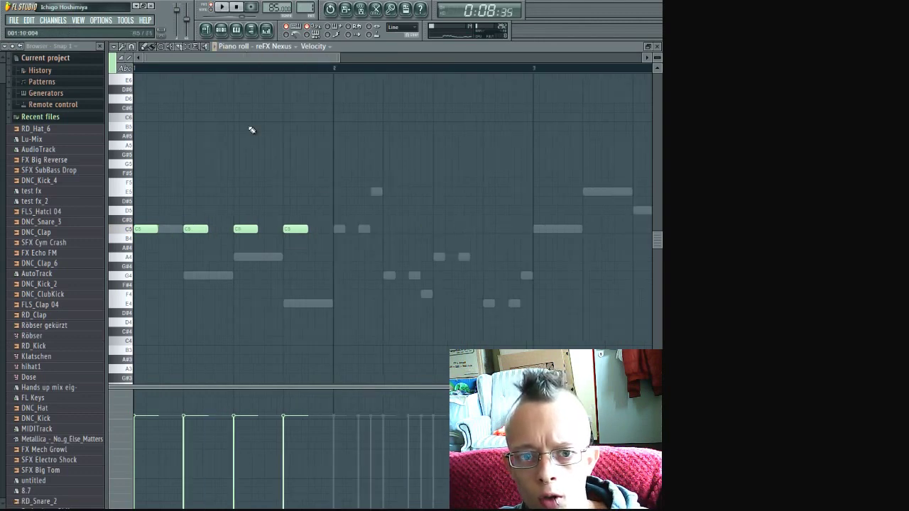
click(235, 8)
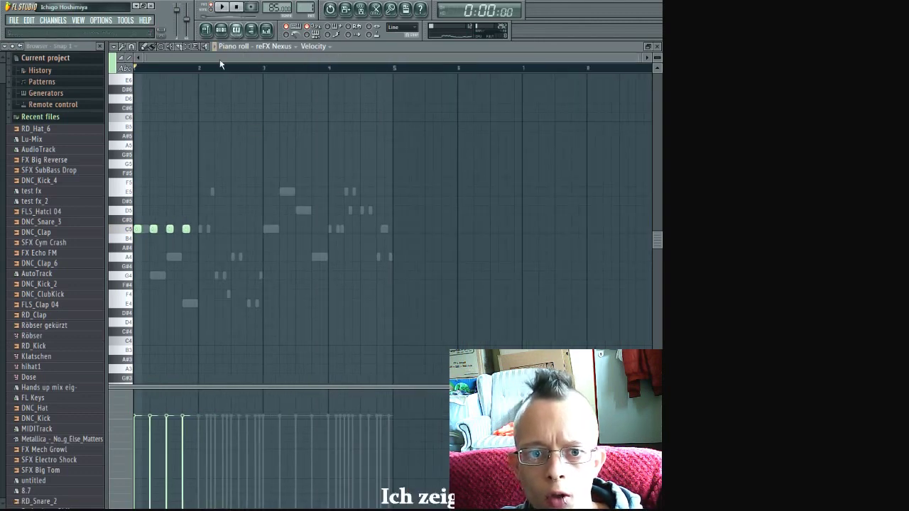
key(space)
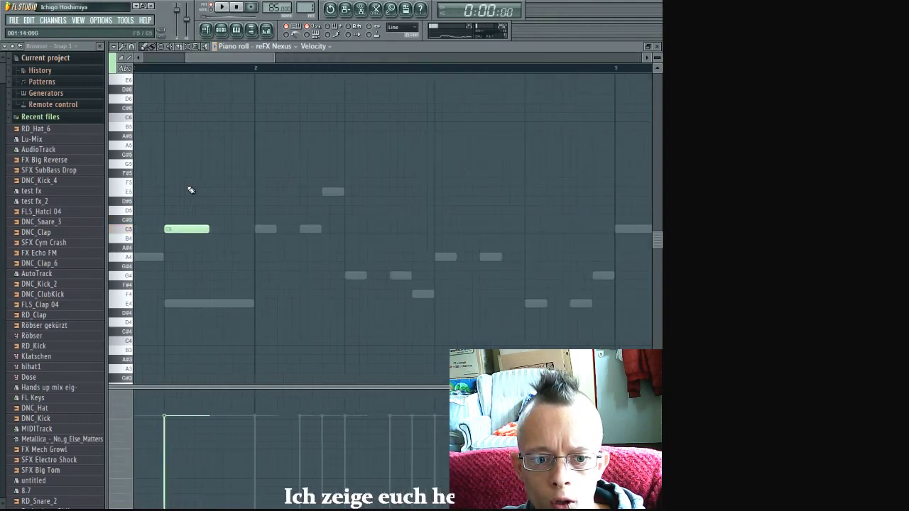
key(space)
key(F7)
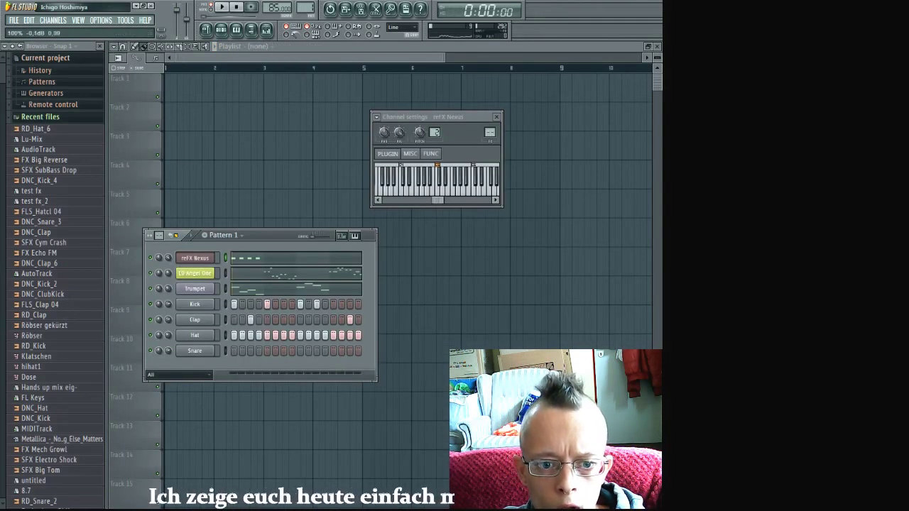
- Play the reFX Nexus notes, then delete the last three C5 notes of bar 1
click(250, 263)
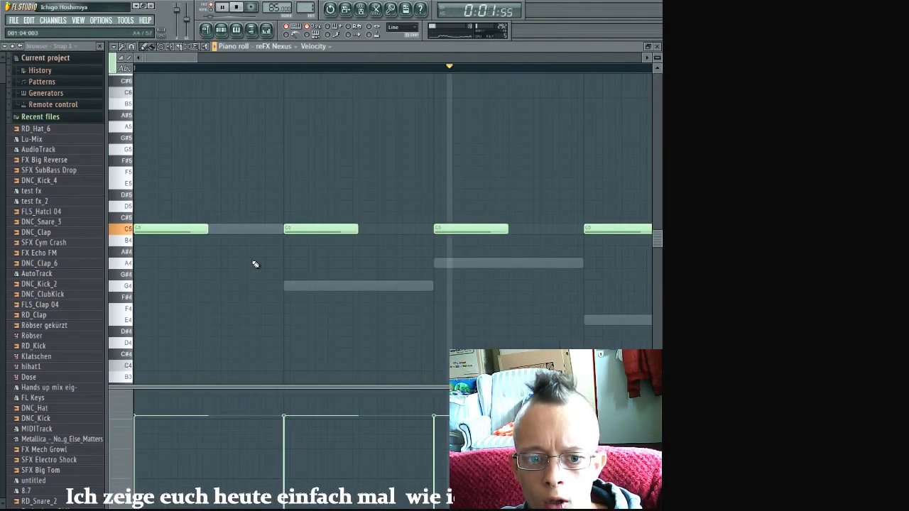
key(space)
scroll(242, 248, down, 3)
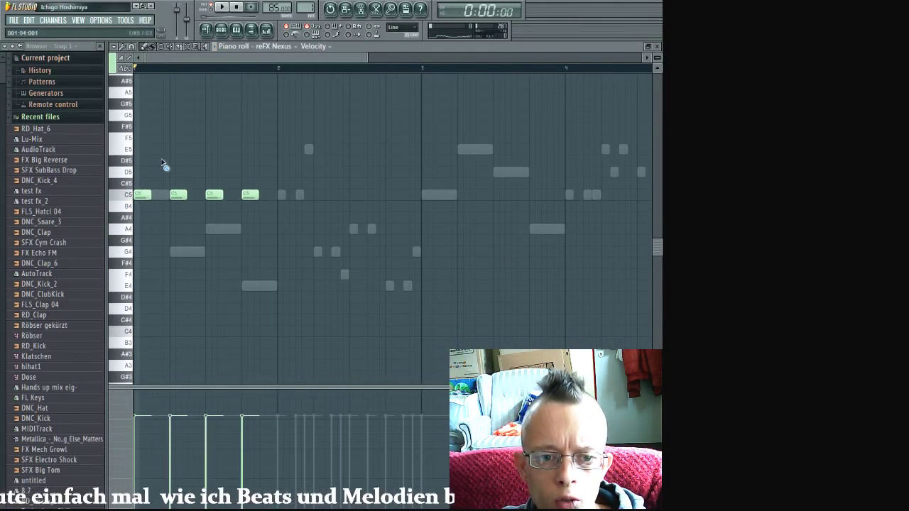
drag(175, 189, 273, 211)
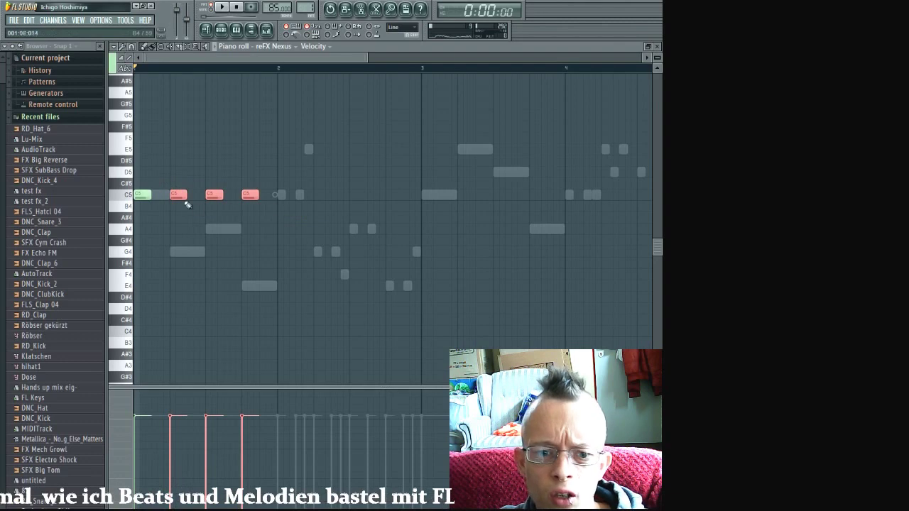
drag(170, 199, 161, 199)
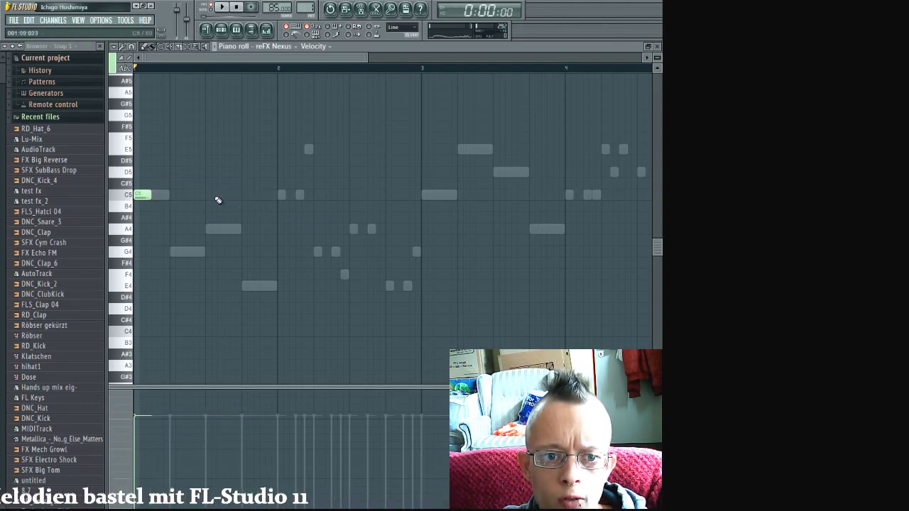
- Paint further C5 notes back to back after the first one, up to the middle of beat 3, and play the pattern
scroll(167, 151, up, 3)
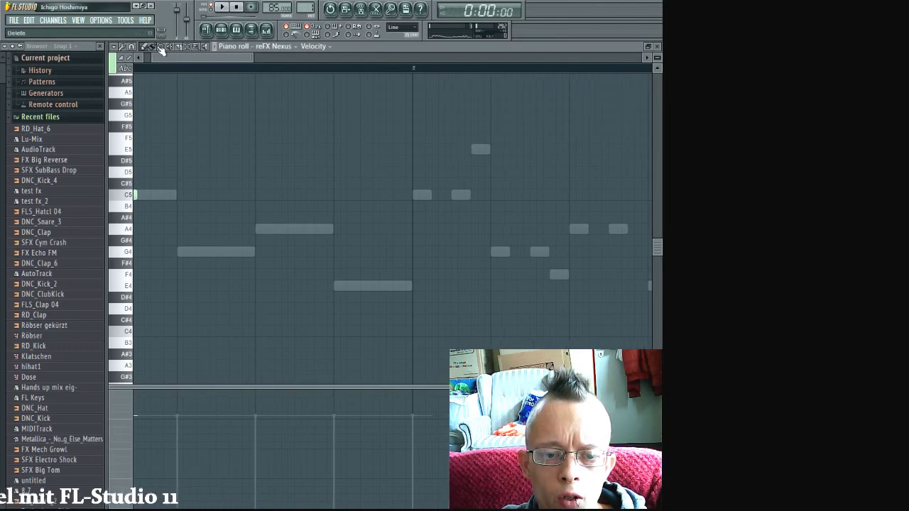
scroll(183, 205, up, 3)
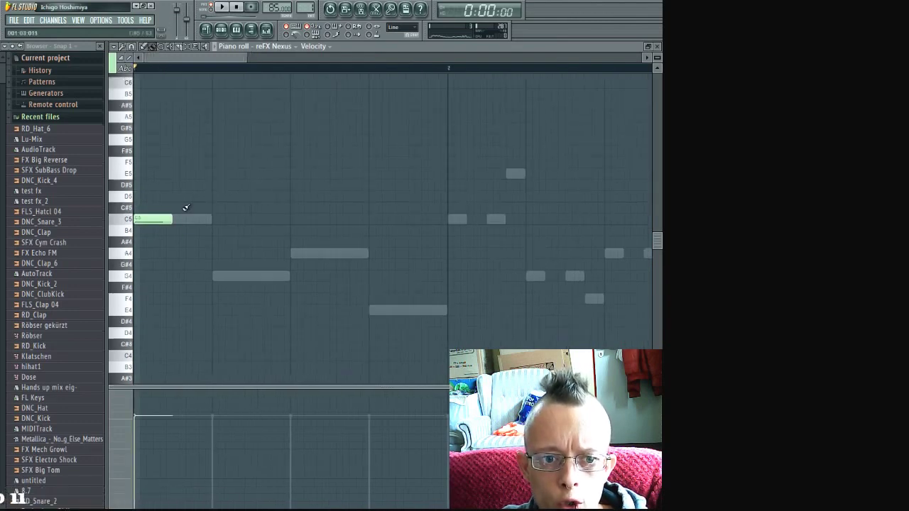
mouse_move(243, 220)
mouse_down()
mouse_move(490, 230)
mouse_move(546, 217)
mouse_up()
scroll(469, 167, down, 3)
key(space)
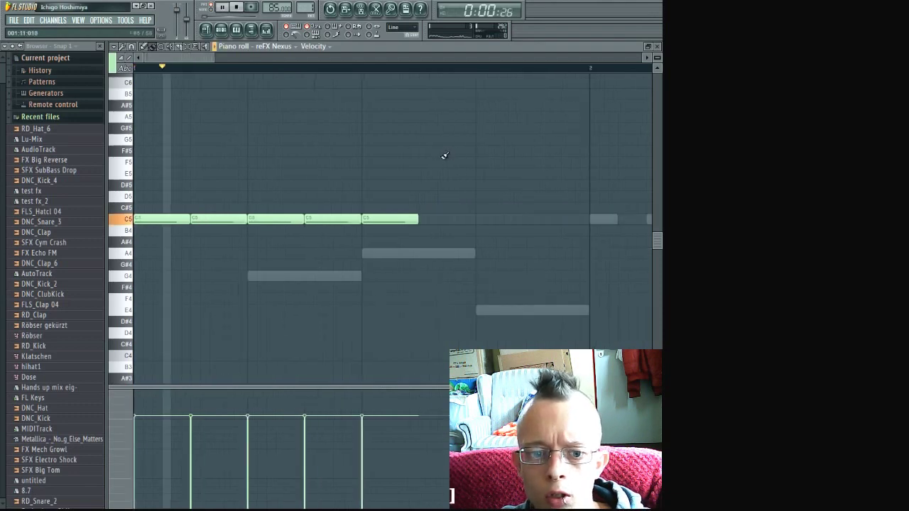
key(space)
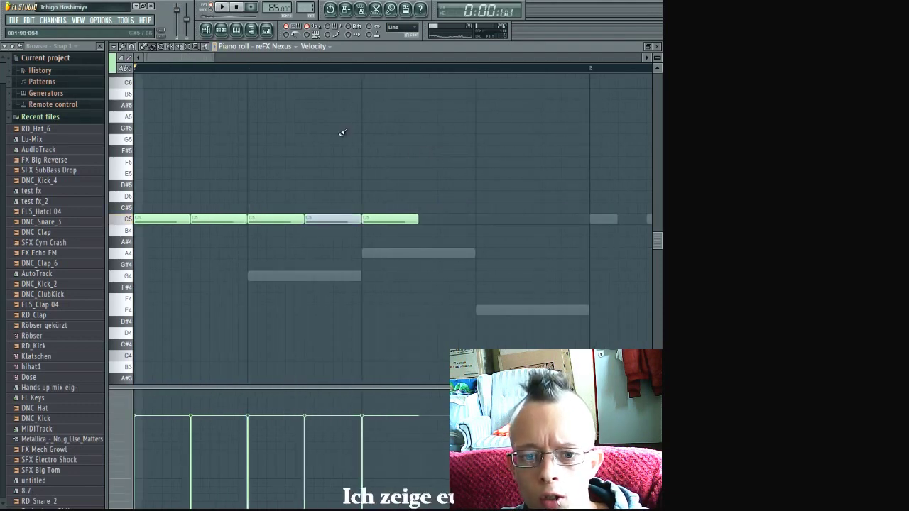
- Shorten the fourth C5 note, place another short C5 note before beat 3, and play the pattern
click(332, 219)
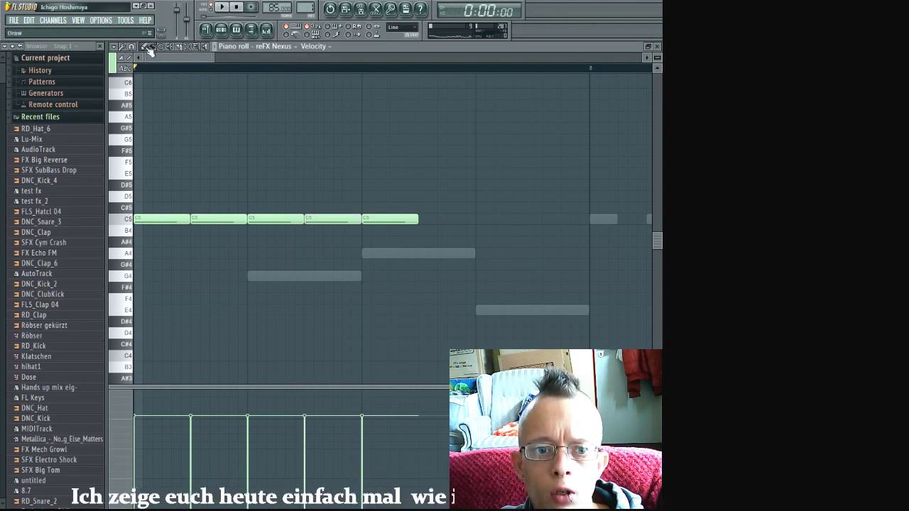
drag(360, 219, 349, 220)
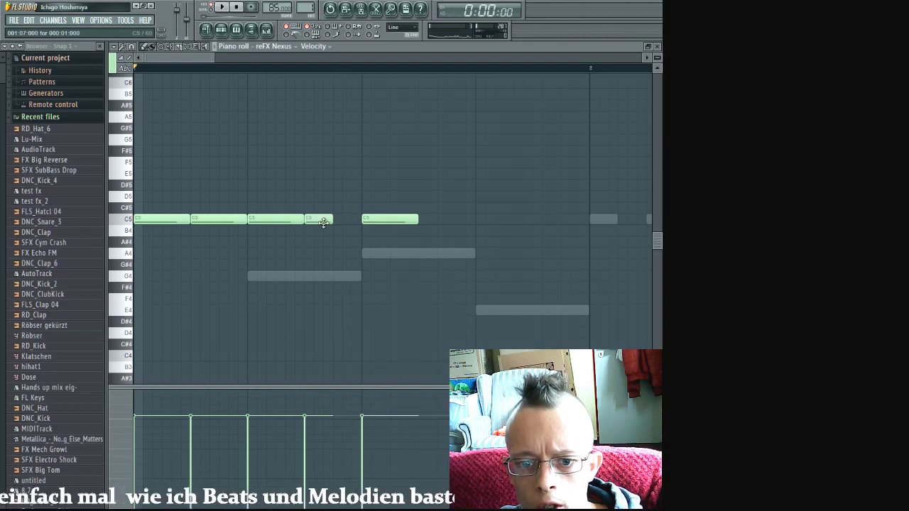
drag(336, 226, 316, 219)
key(space)
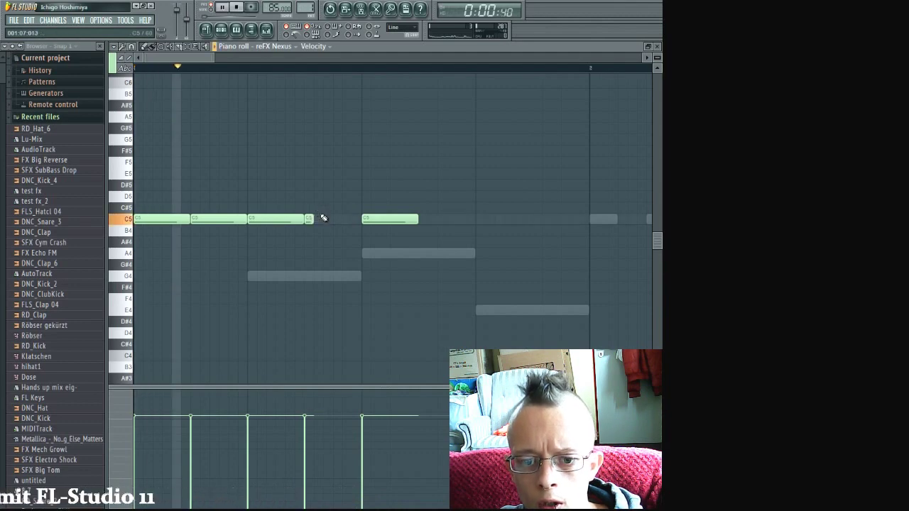
click(325, 219)
key(space)
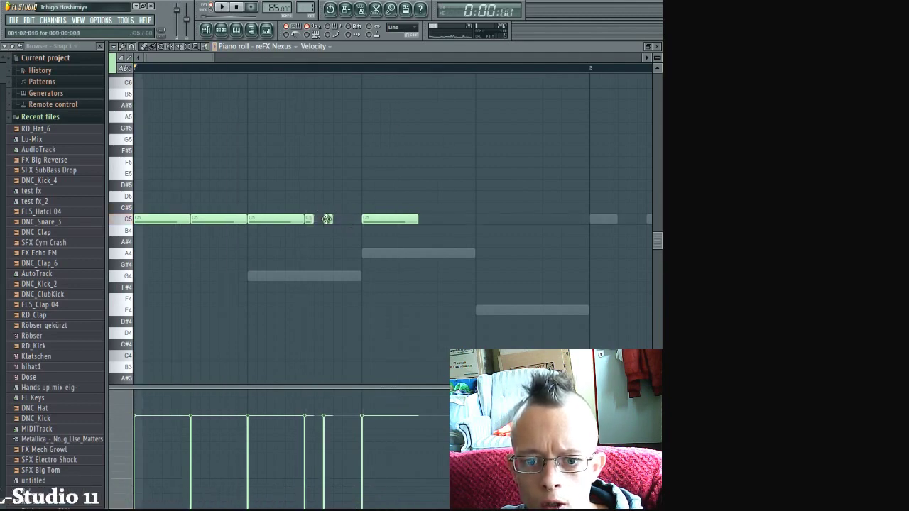
key(space)
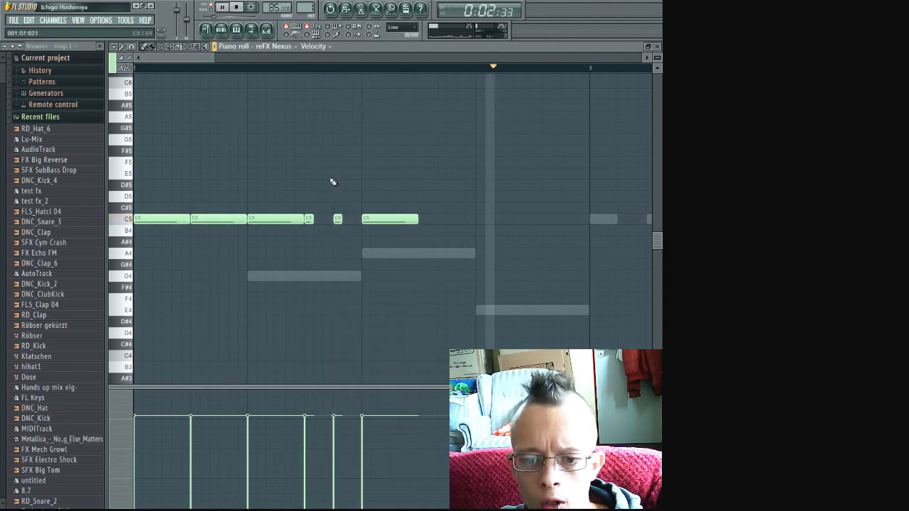
key(space)
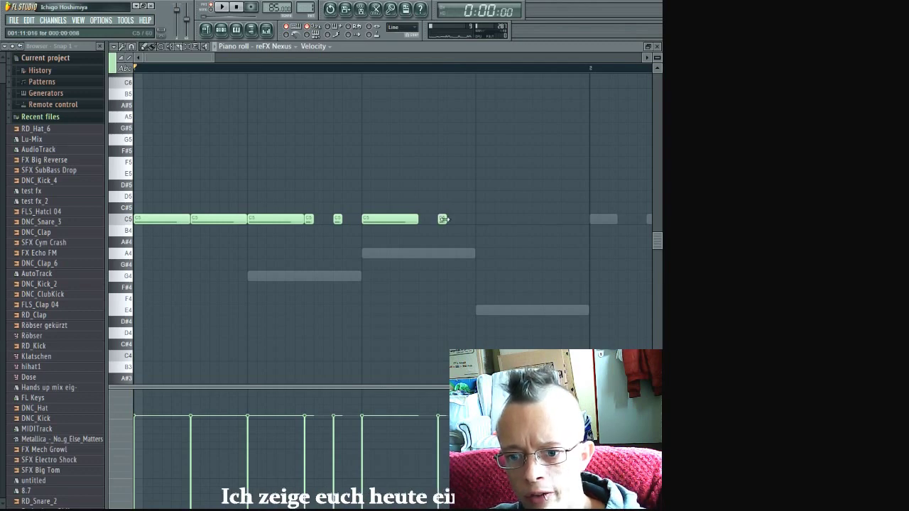
- Place two short notes after the last C5 note in beat 3, raise them to D5 slightly earlier, and play the pattern
click(469, 220)
key(space)
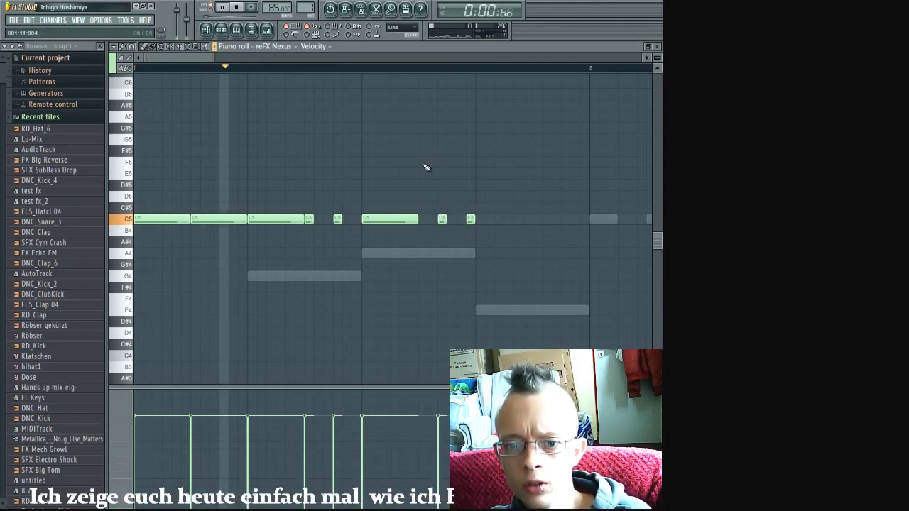
key(space)
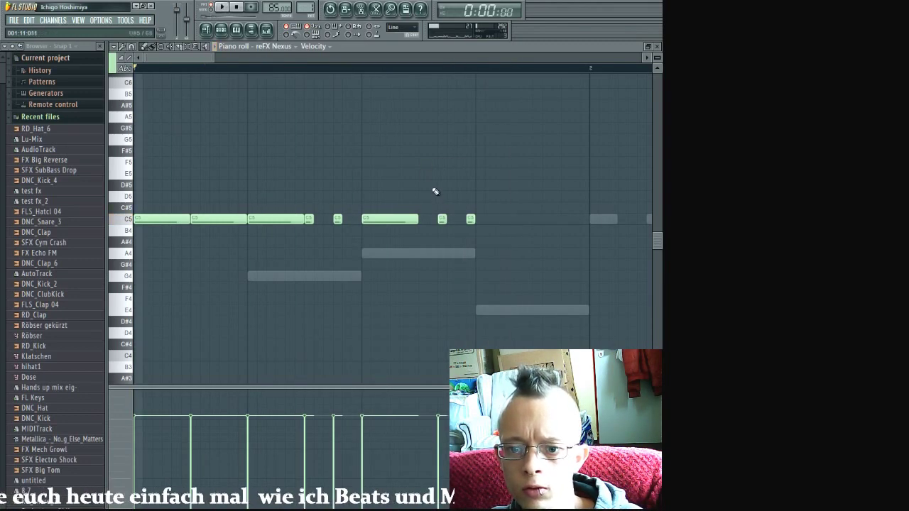
drag(441, 218, 459, 193)
key(space)
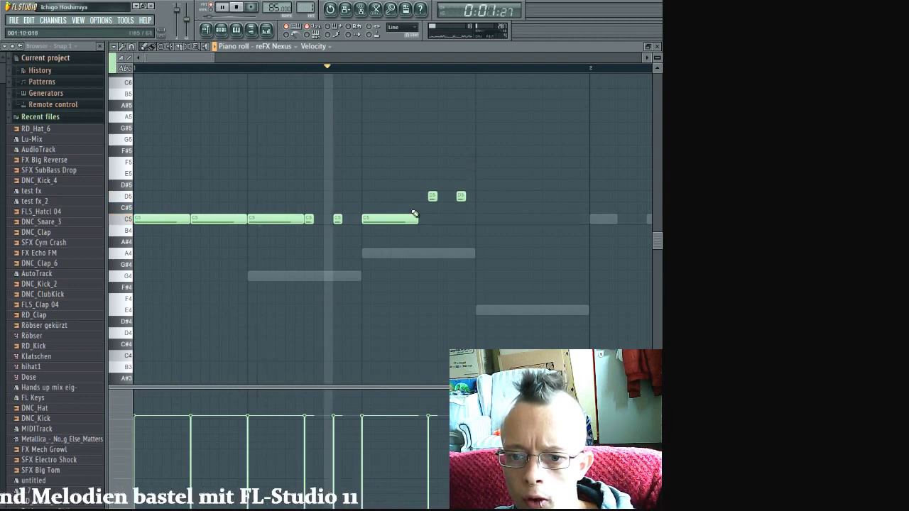
- Move the two D5 notes earlier so they start directly after the last C5 note, and play the pattern
key(space)
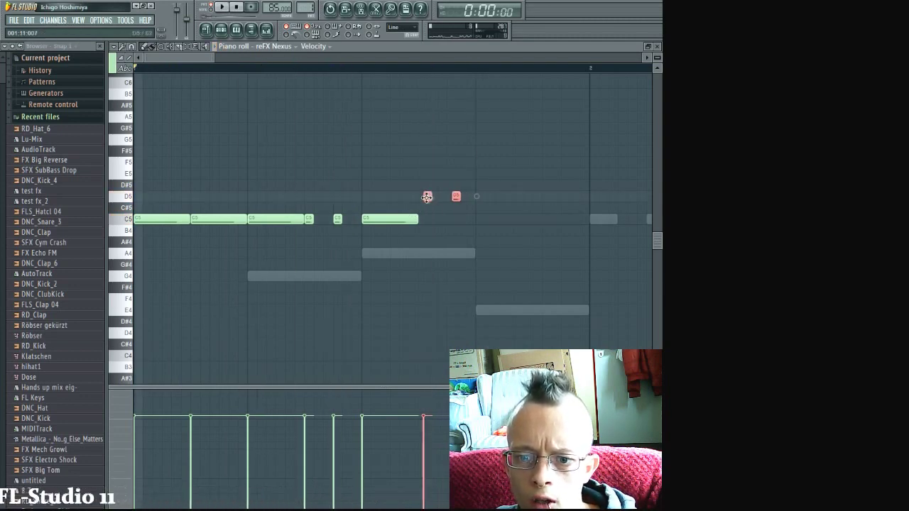
key(space)
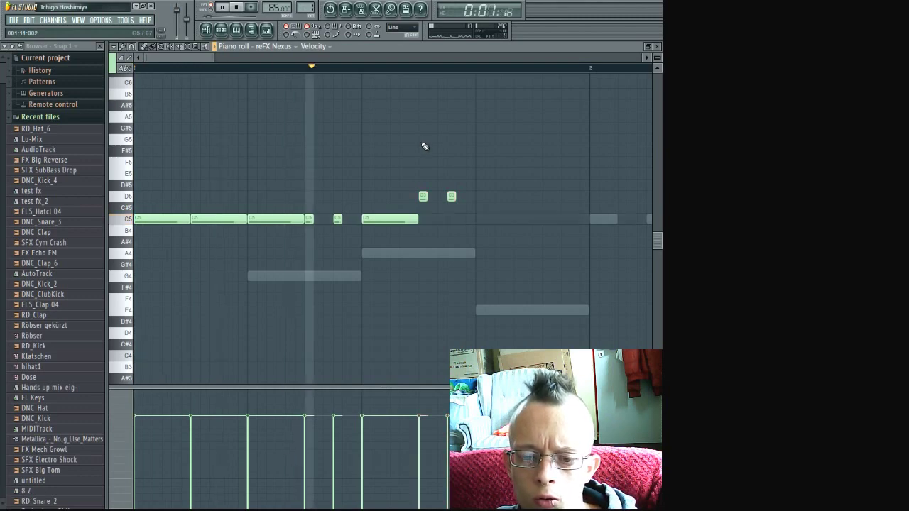
key(space)
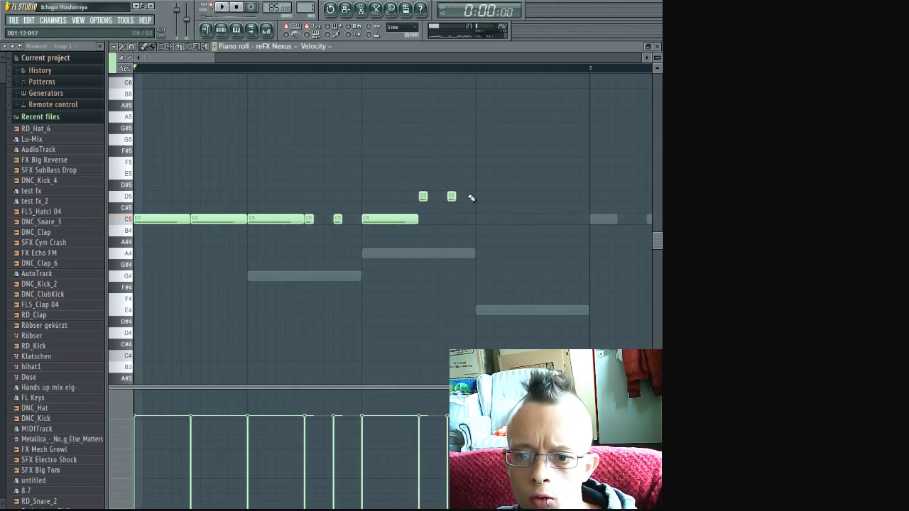
- Place a short D5 note at the start of beat 4 with a slightly longer D5 note after it, and play the pattern
click(508, 198)
click(517, 197)
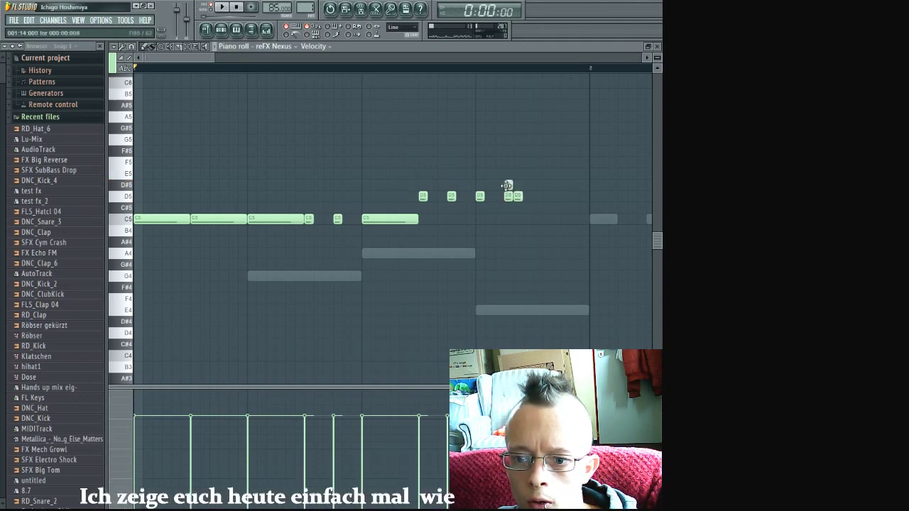
click(507, 185)
right_click(509, 197)
right_click(516, 197)
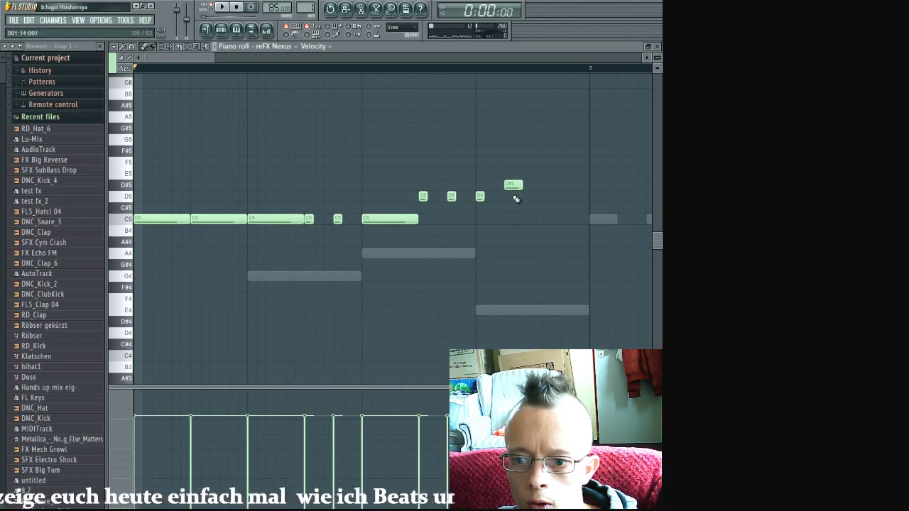
drag(514, 187, 515, 206)
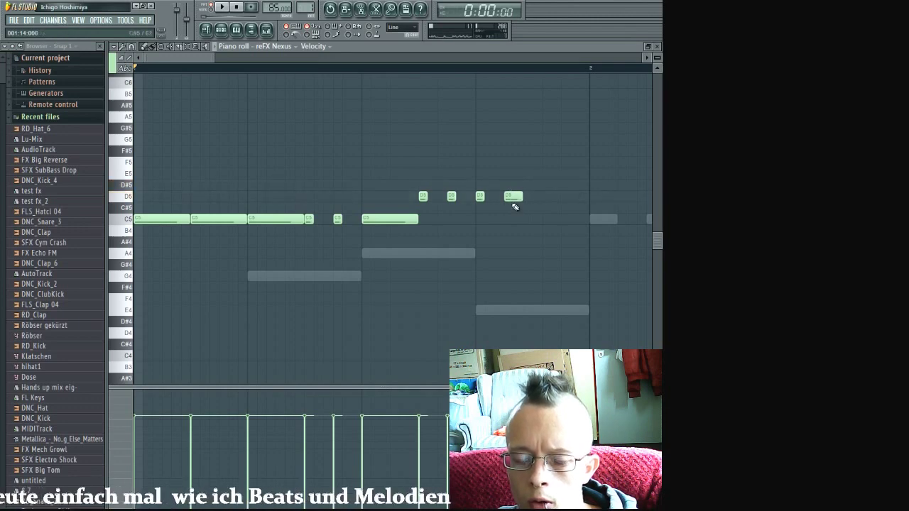
key(space)
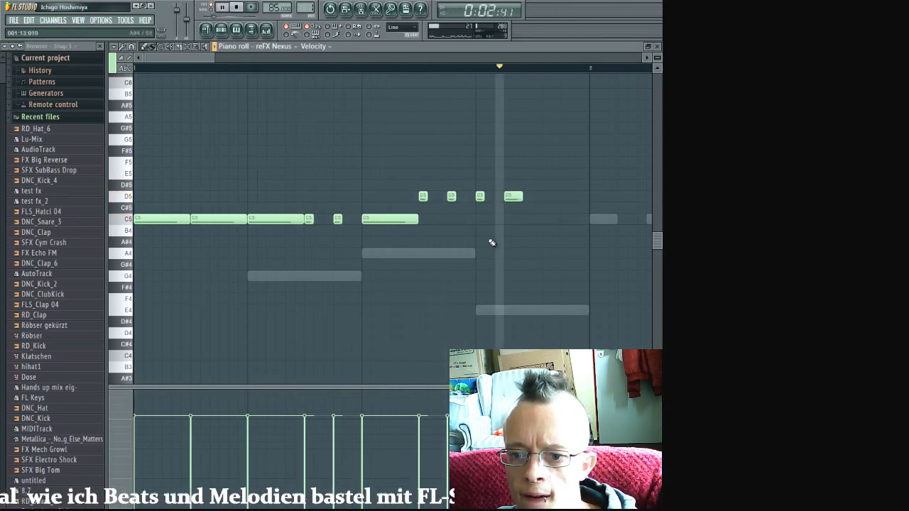
key(space)
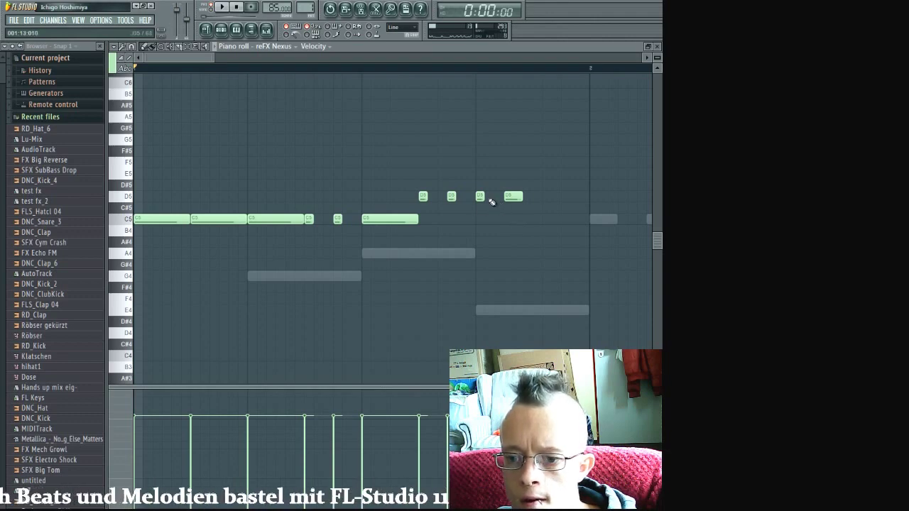
click(544, 209)
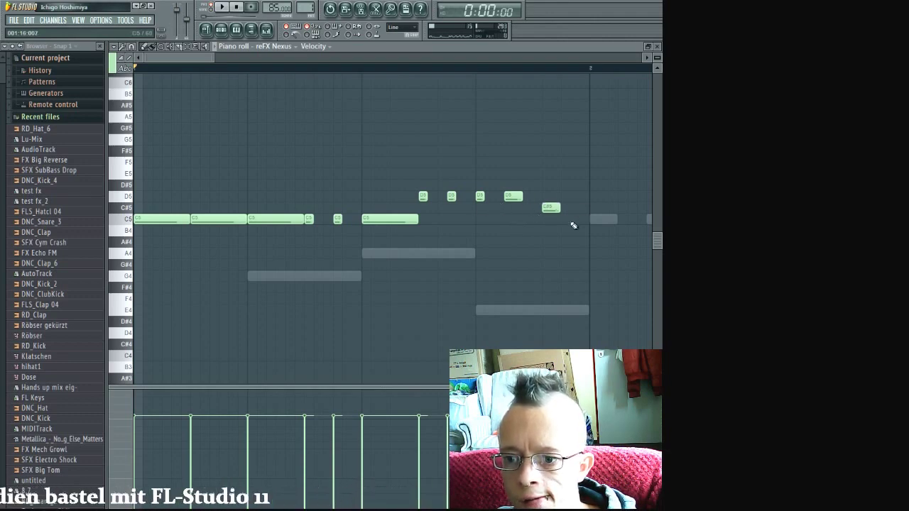
drag(551, 207, 550, 173)
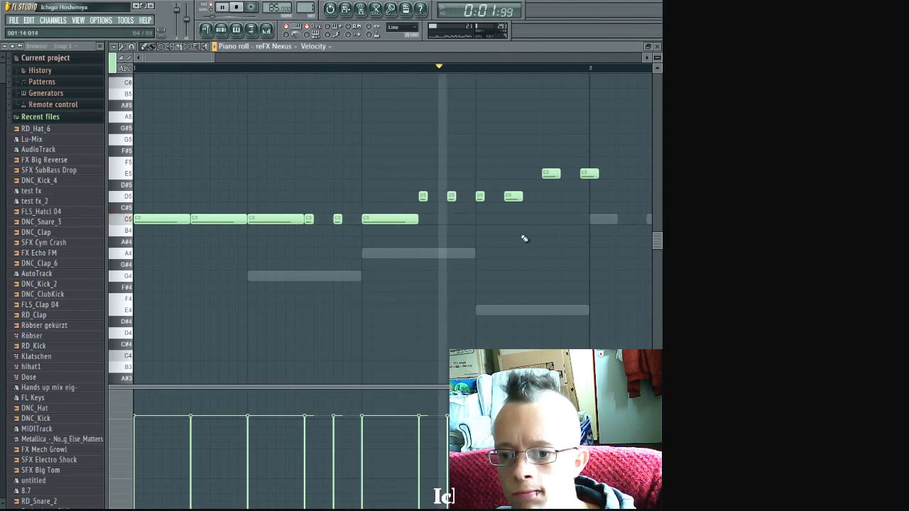
key(space)
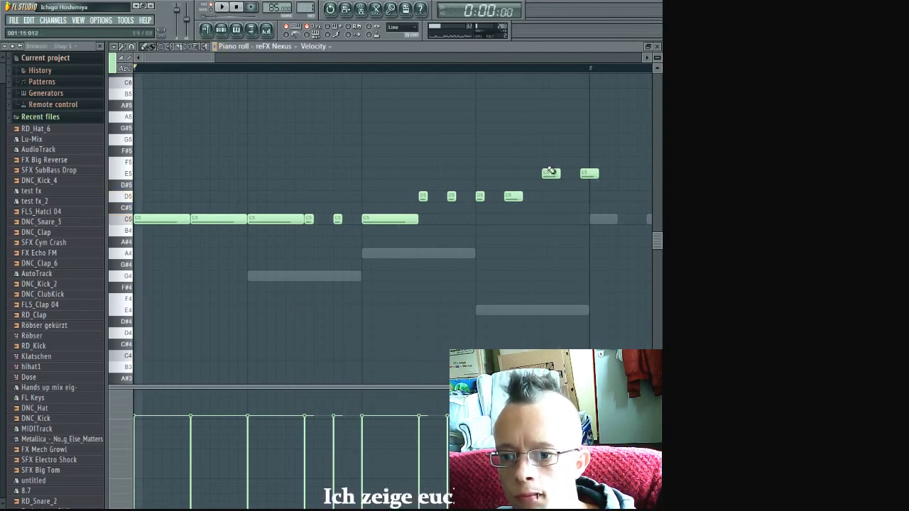
key(space)
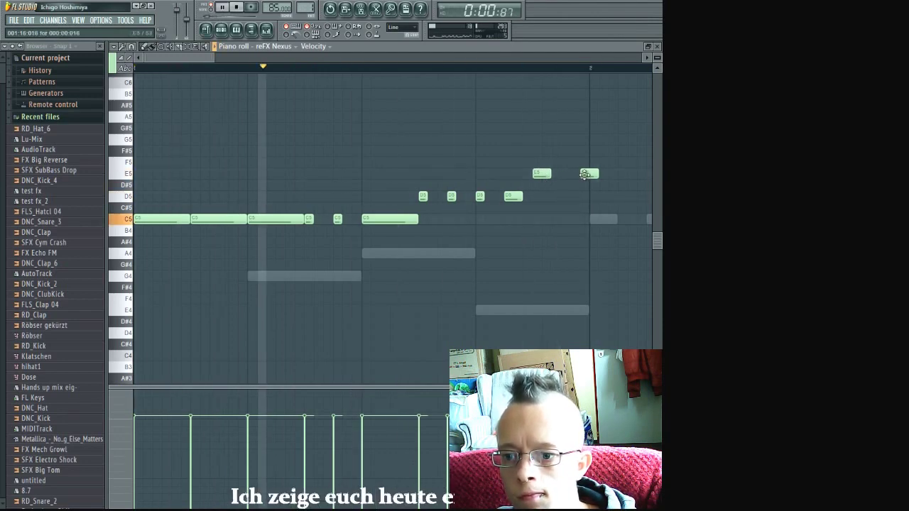
drag(588, 173, 572, 175)
key(space)
key(space)
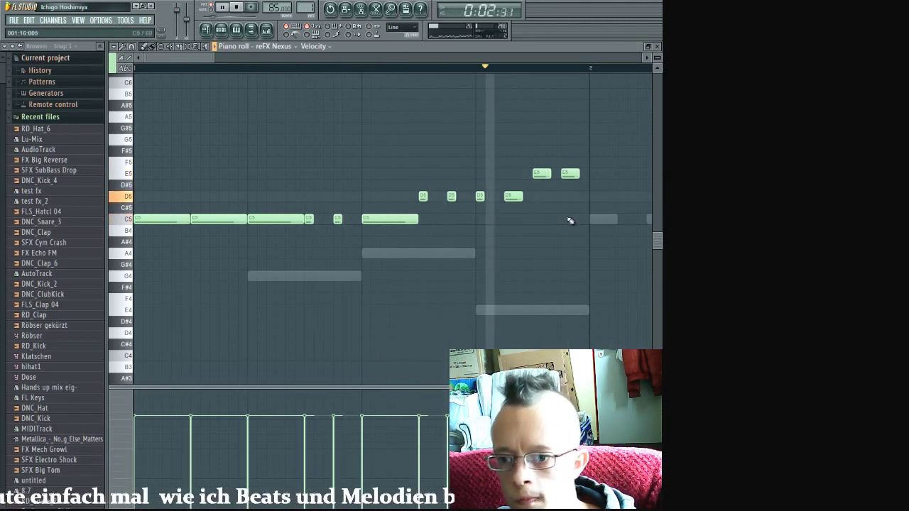
key(space)
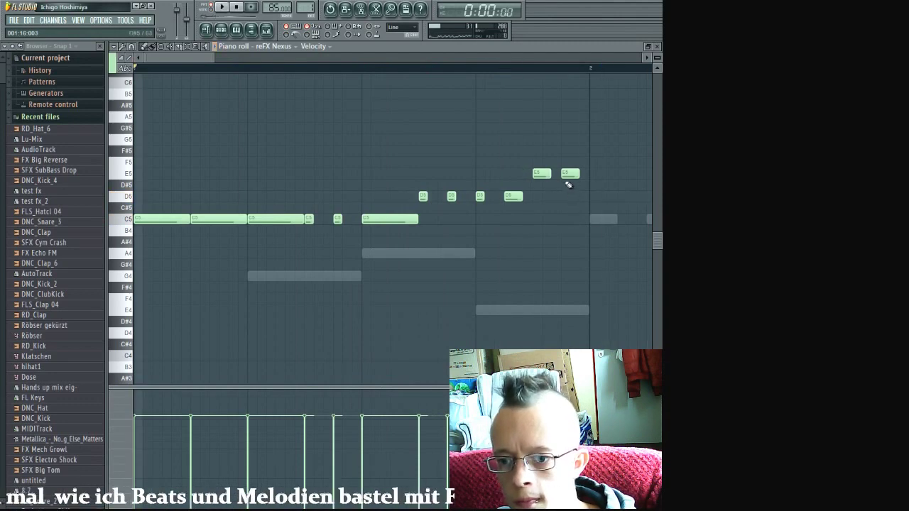
drag(527, 166, 574, 183)
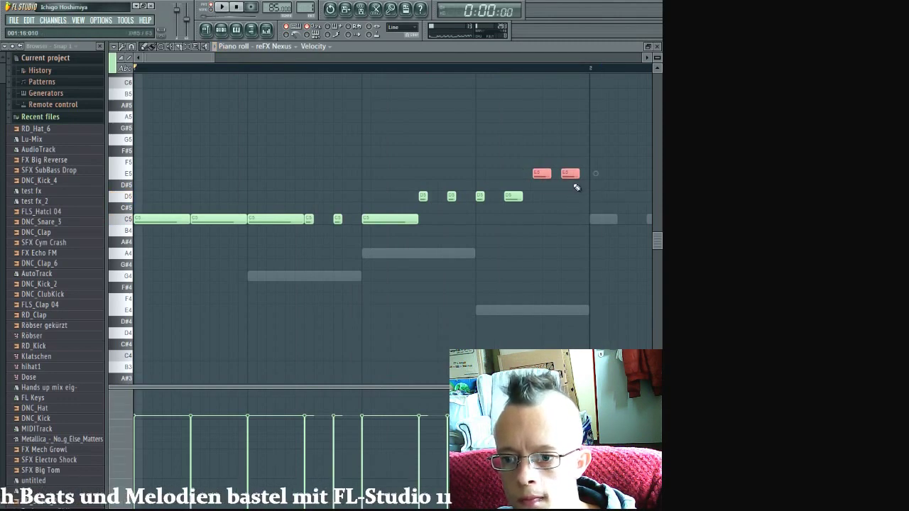
key(Delete)
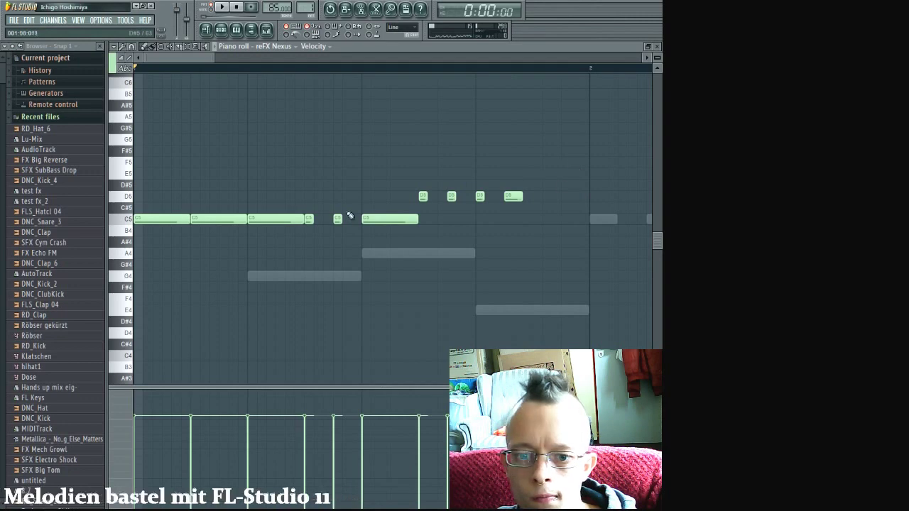
- Place a longer E5 note over the second half of beat 4 in bar 1, and play the pattern
click(530, 173)
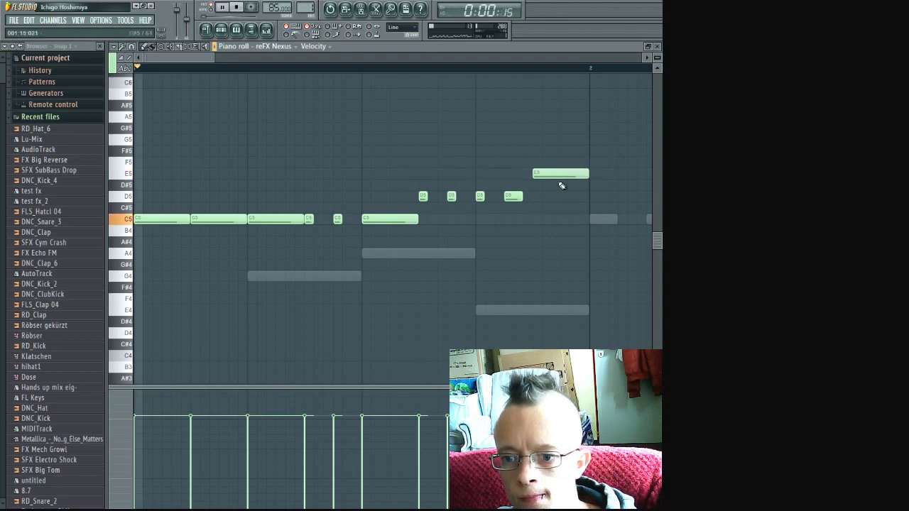
ctrl+scroll(560, 186, up, 4)
ctrl+scroll(560, 223, down, 2)
scroll(560, 223, down, 3)
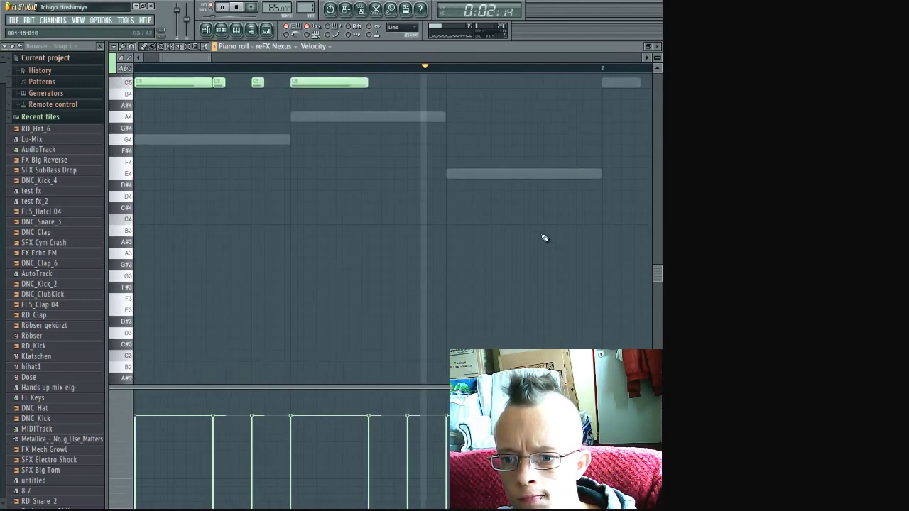
scroll(550, 235, up, 4)
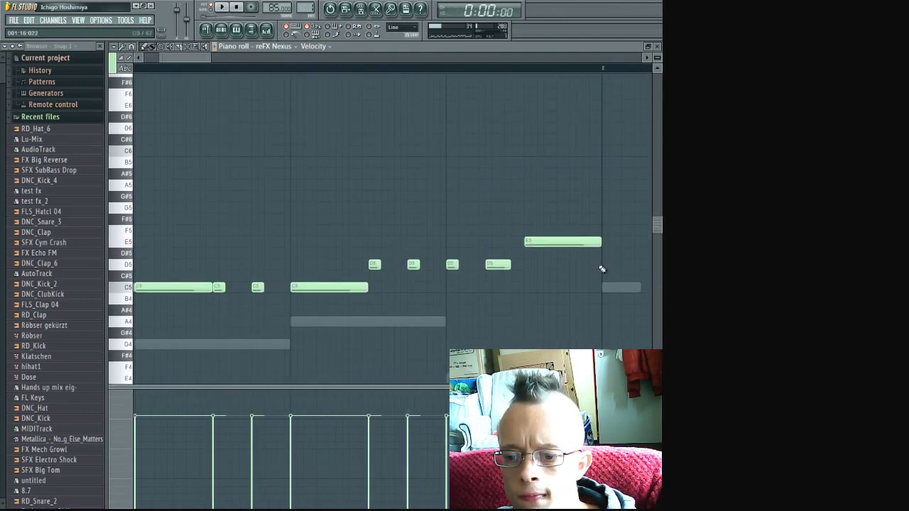
- Place A4 notes at the start of beats 1 and 2 in bar 2, and play the pattern
scroll(609, 256, down, 1)
scroll(609, 256, right, 2)
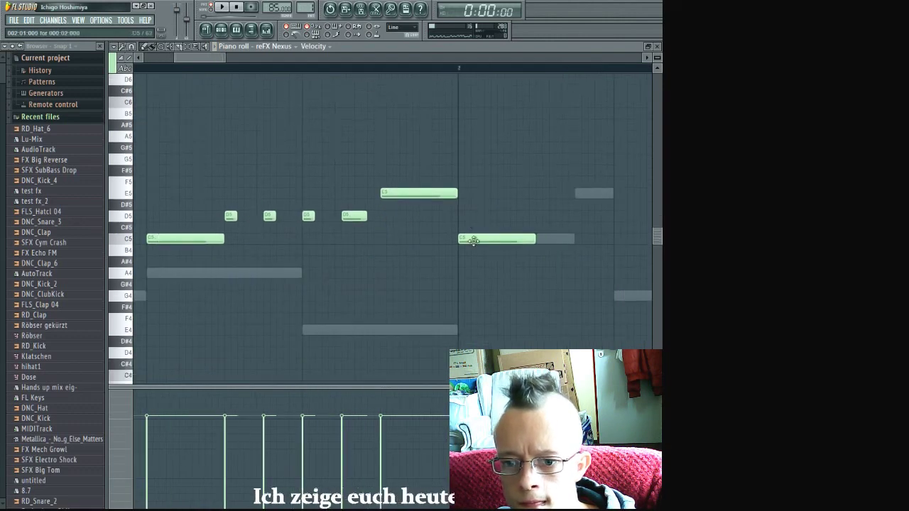
drag(473, 243, 475, 281)
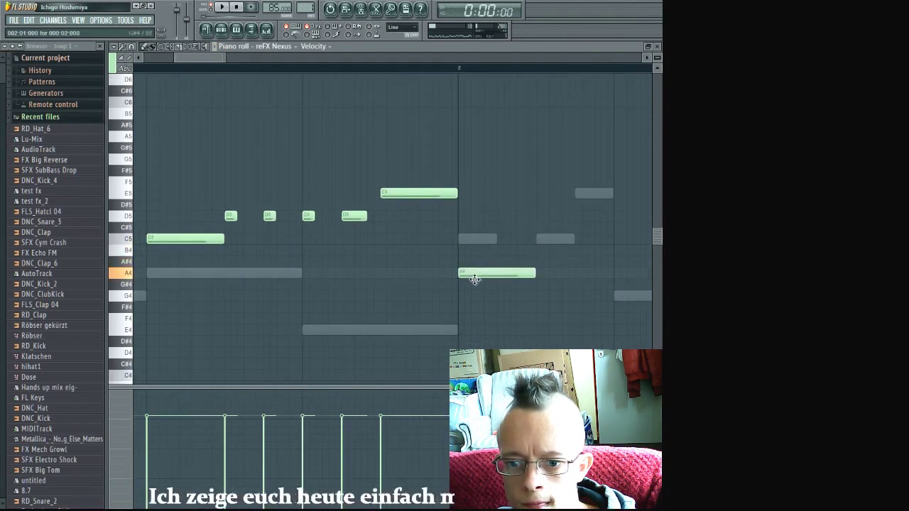
click(615, 272)
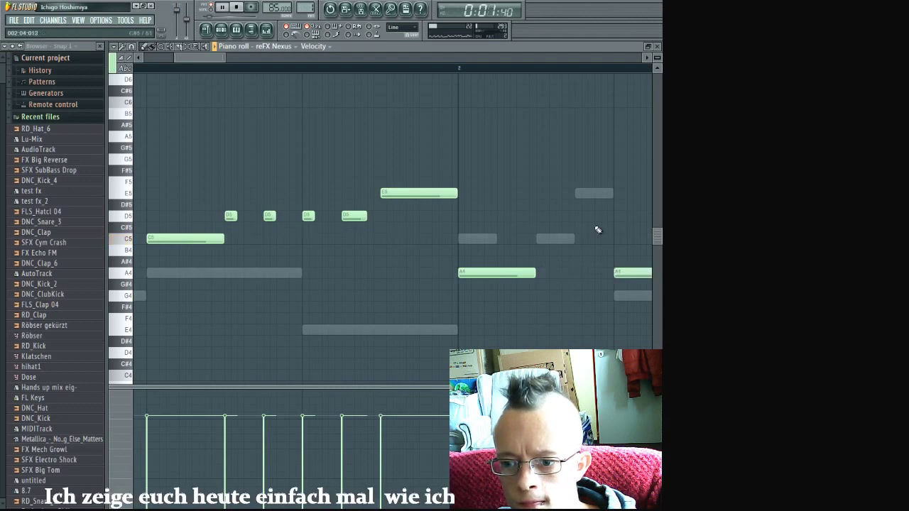
scroll(594, 229, down, 1)
scroll(594, 230, right, 2)
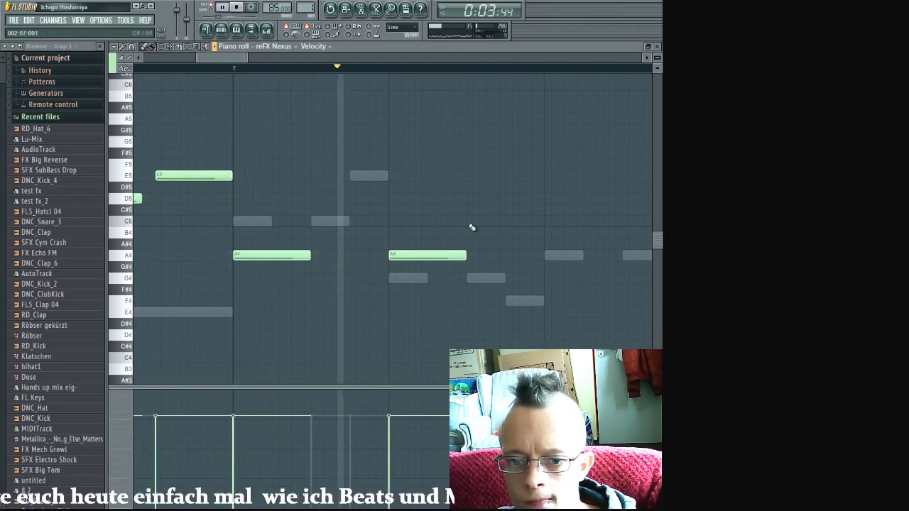
key(space)
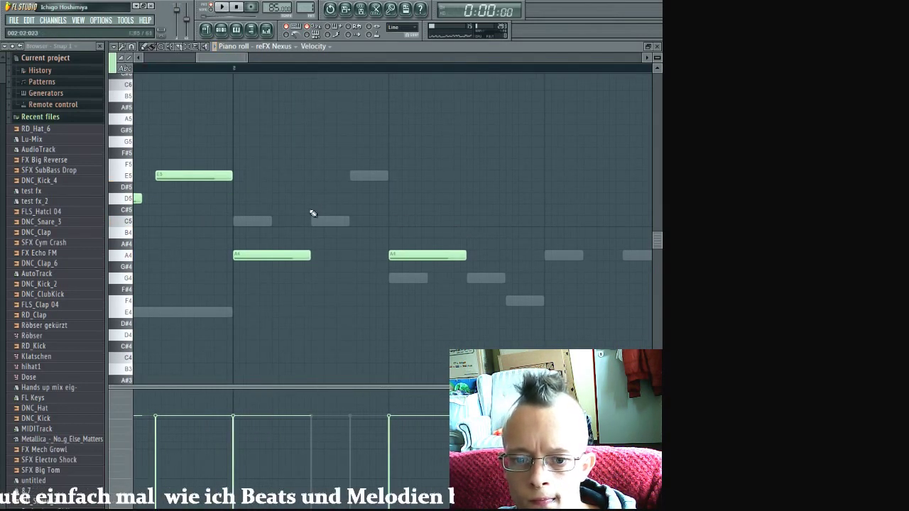
- Fill the gap between the two A4 notes of bar 2 with a C5 note, and play the pattern
key(space)
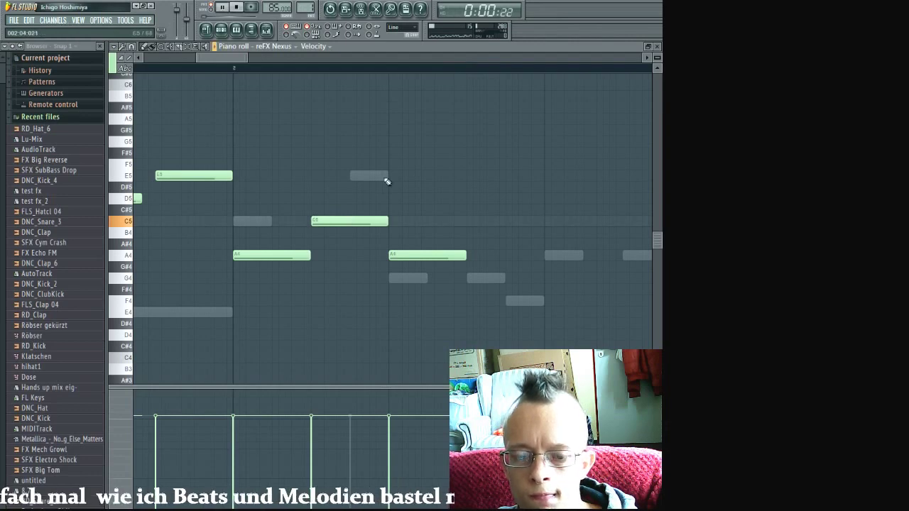
scroll(389, 180, down, 2)
scroll(384, 143, up, 1)
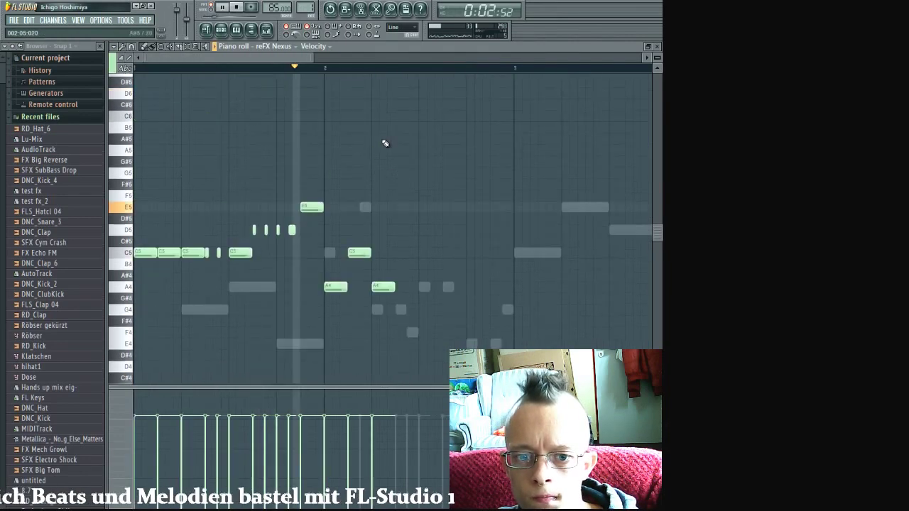
key(space)
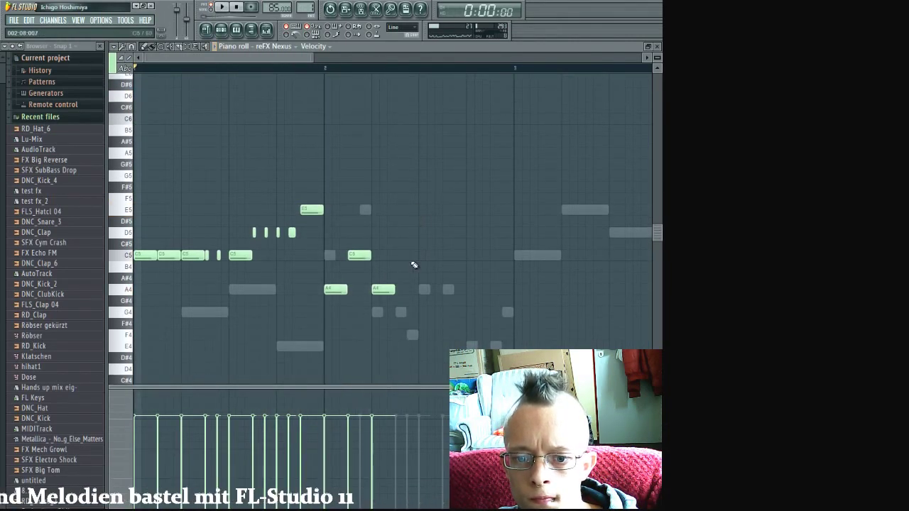
scroll(413, 265, up, 1)
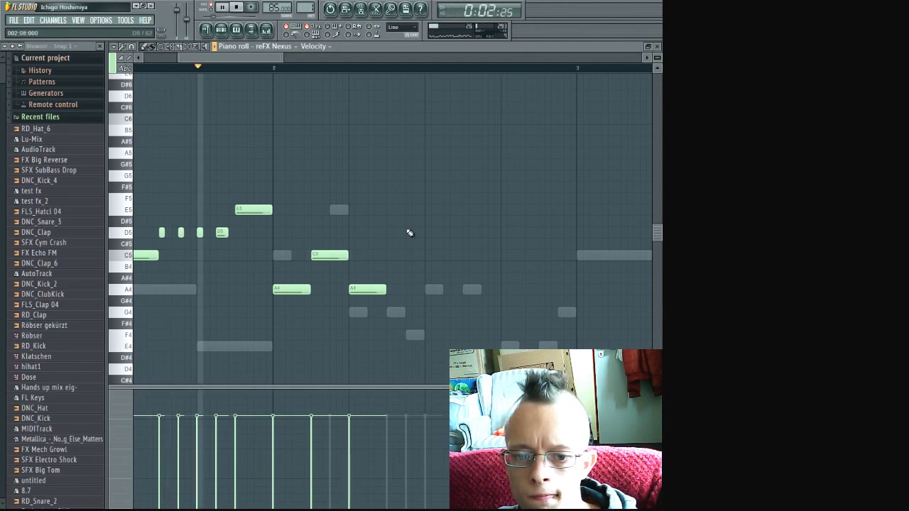
key(space)
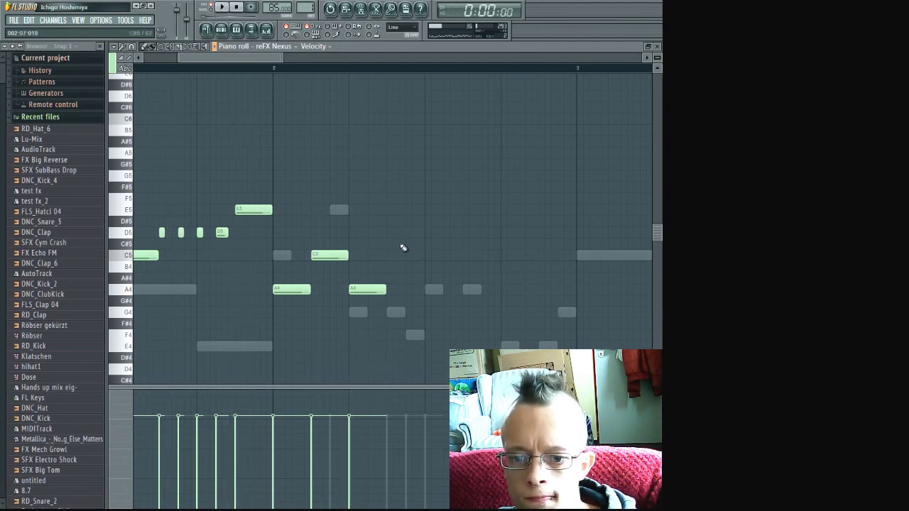
- Continue bar 2 with back-to-back A4, D5 and C5 notes after the second A4 note, and play the pattern
scroll(397, 263, up, 3)
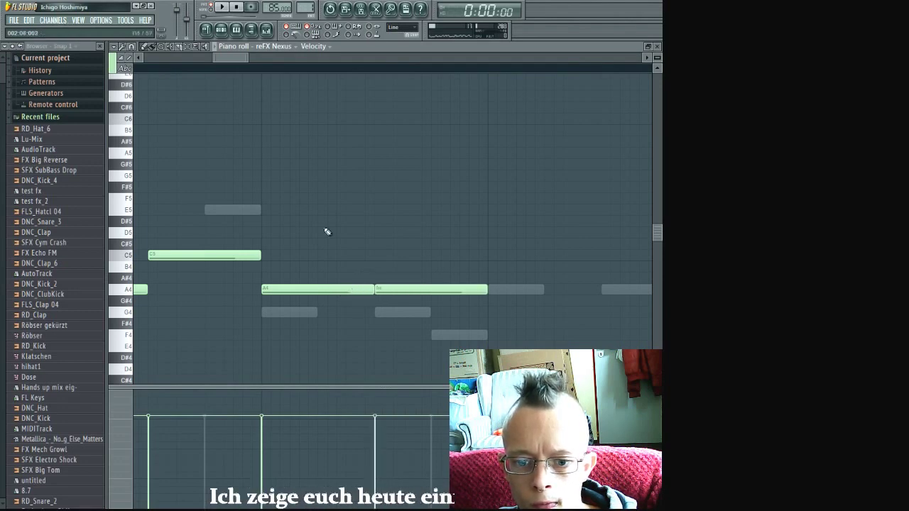
scroll(325, 229, down, 3)
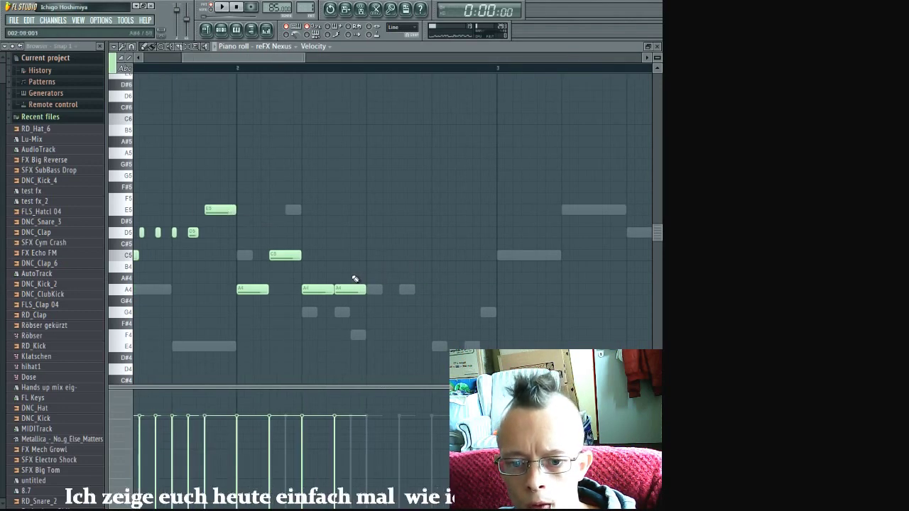
click(248, 289)
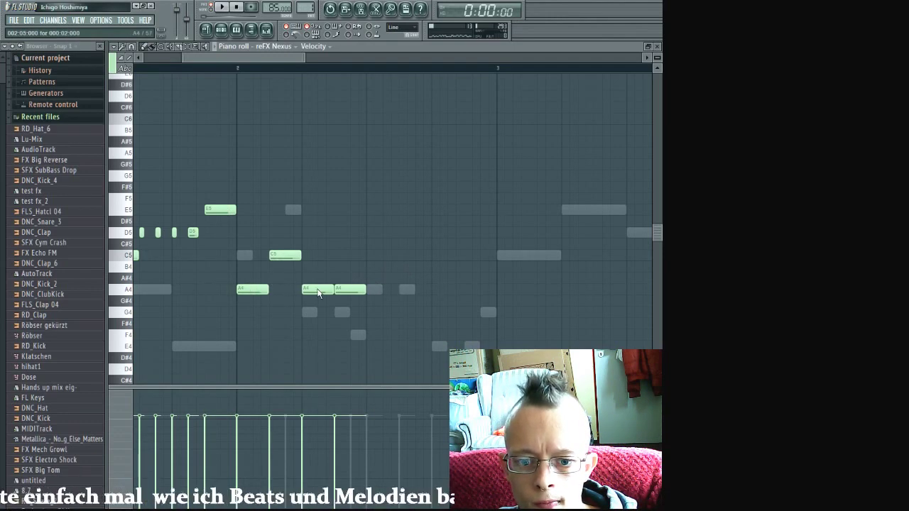
click(125, 290)
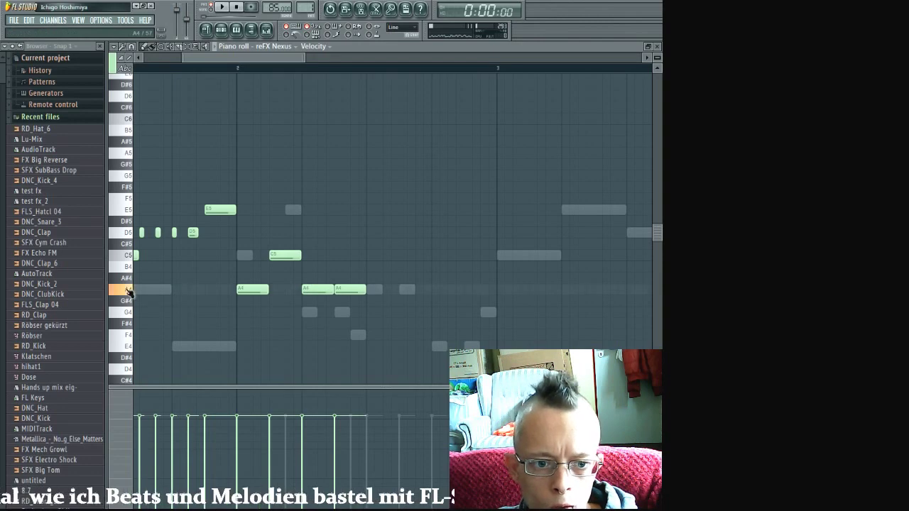
click(127, 234)
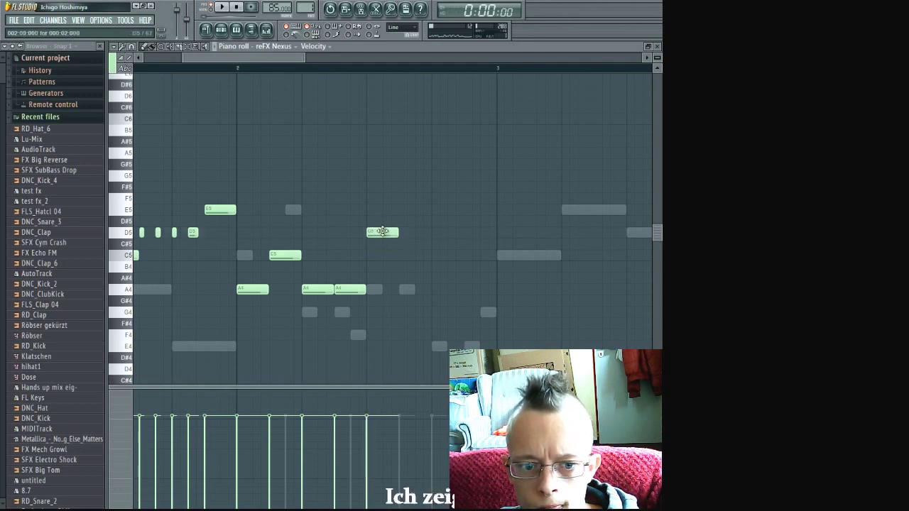
click(413, 257)
key(space)
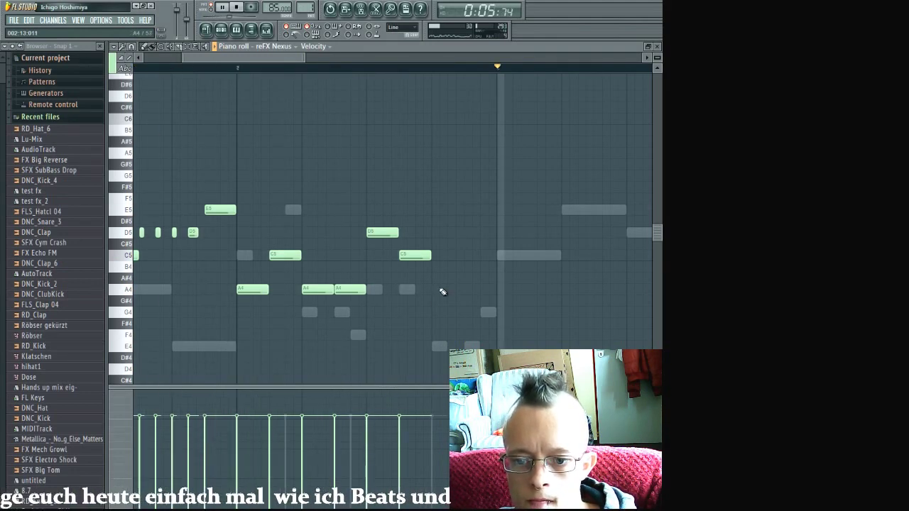
- Finish bar 2 with back-to-back F4 and G4 notes in beat 4, and play the pattern
key(space)
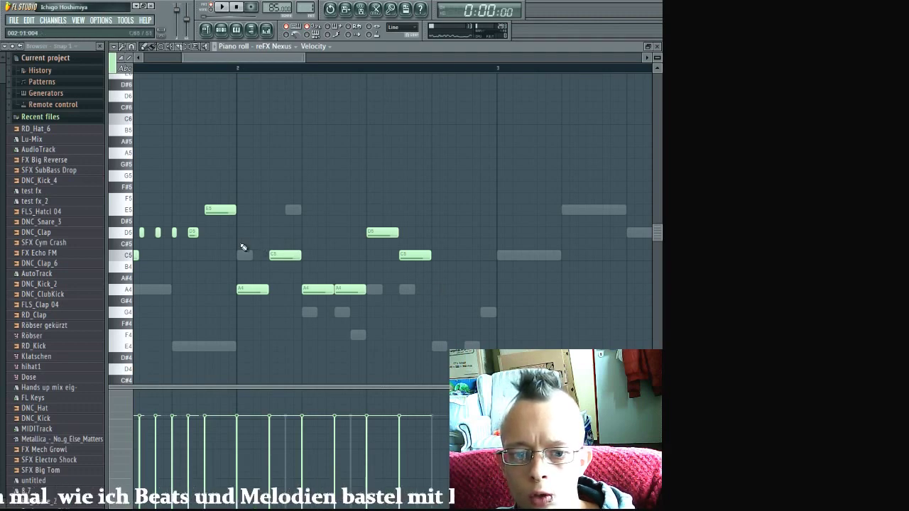
click(437, 309)
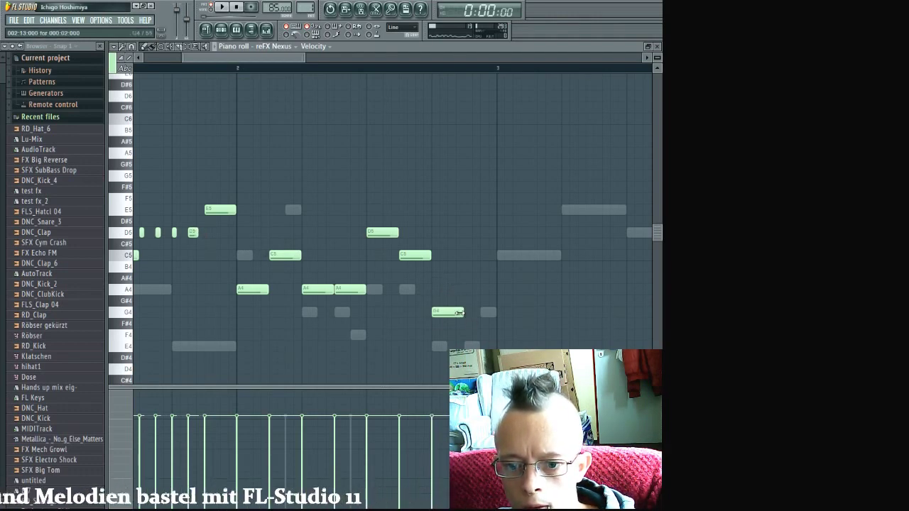
drag(459, 312, 452, 341)
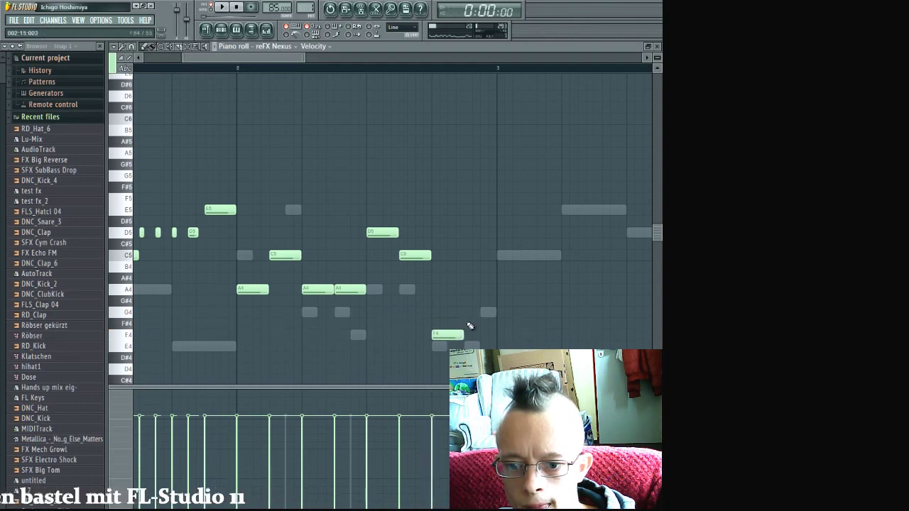
click(466, 310)
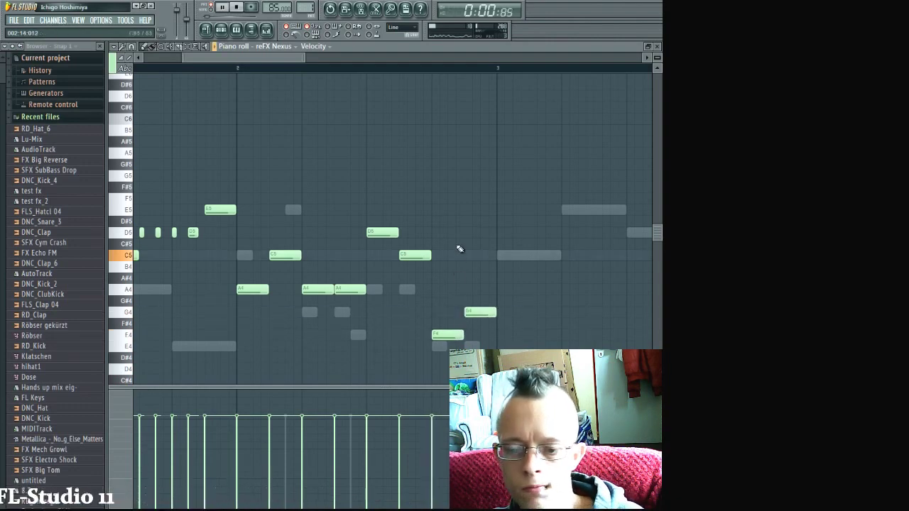
key(space)
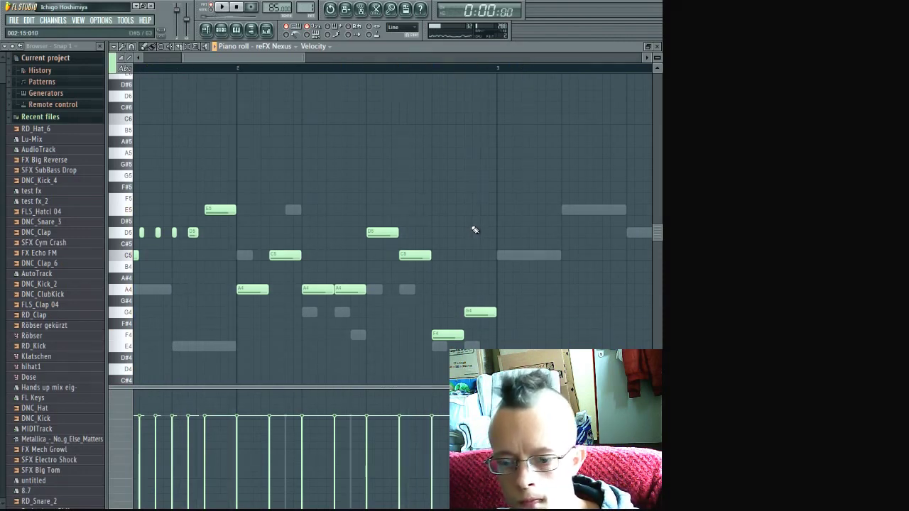
- Play the whole pattern to check the two-bar Nexus melody against the other instruments
scroll(475, 230, down, 3)
scroll(341, 279, up, 1)
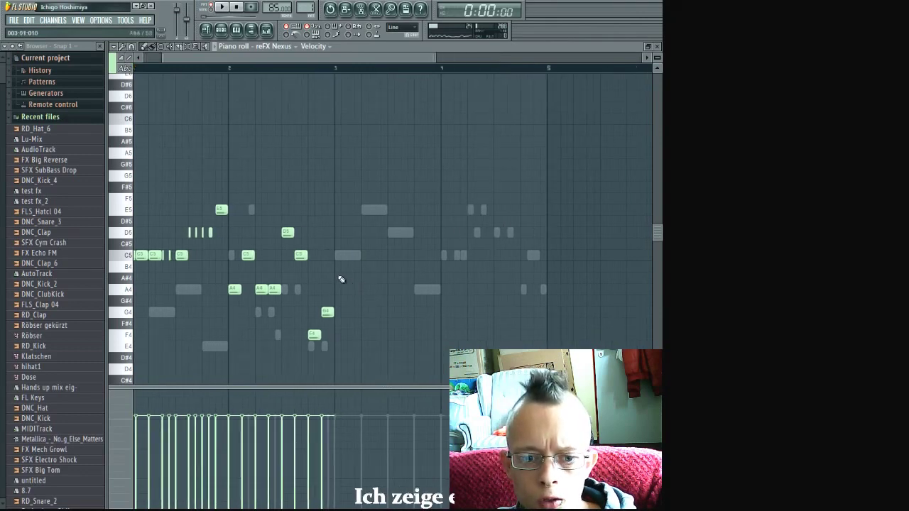
scroll(333, 277, up, 3)
scroll(284, 220, down, 2)
key(space)
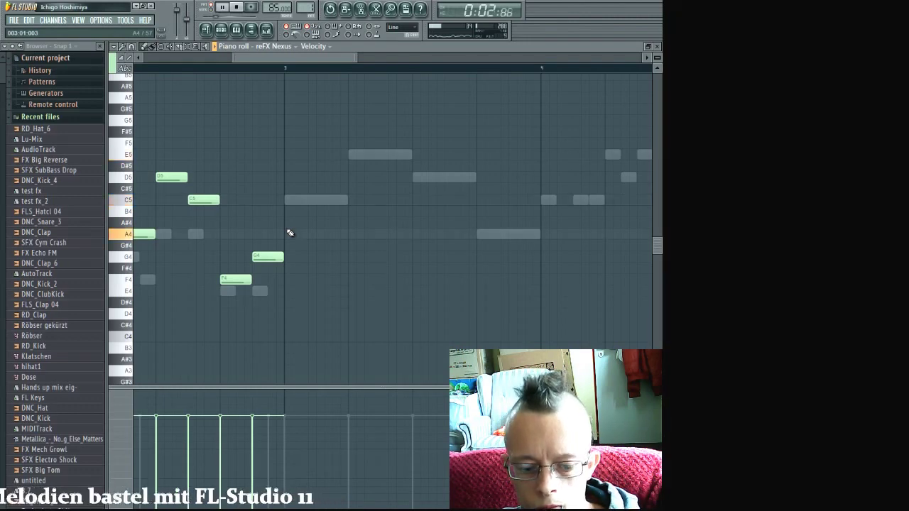
key(F7)
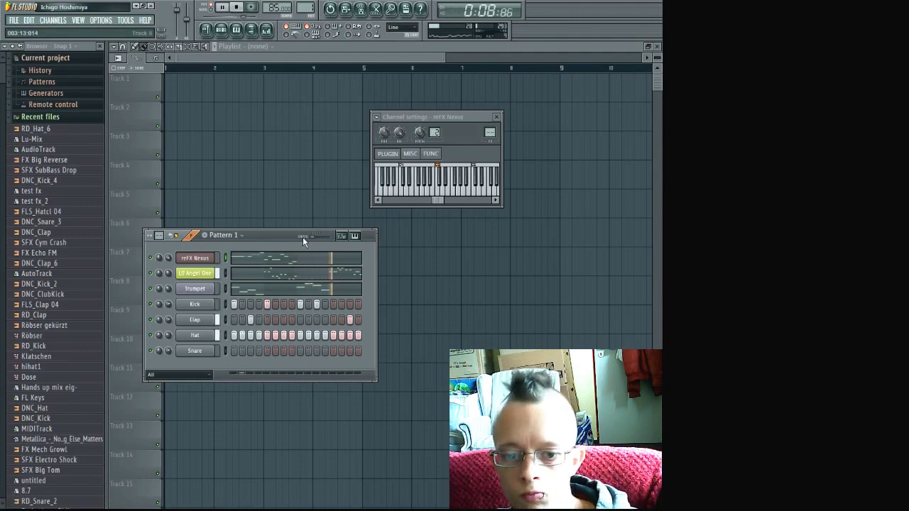
- Move all reFX Nexus notes from Pattern 1 to the start of the empty Pattern 2
click(270, 262)
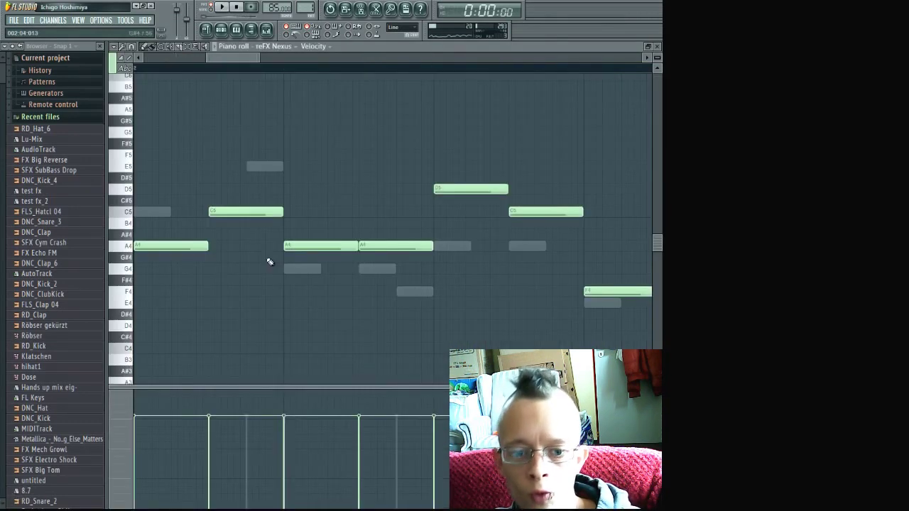
key(F7)
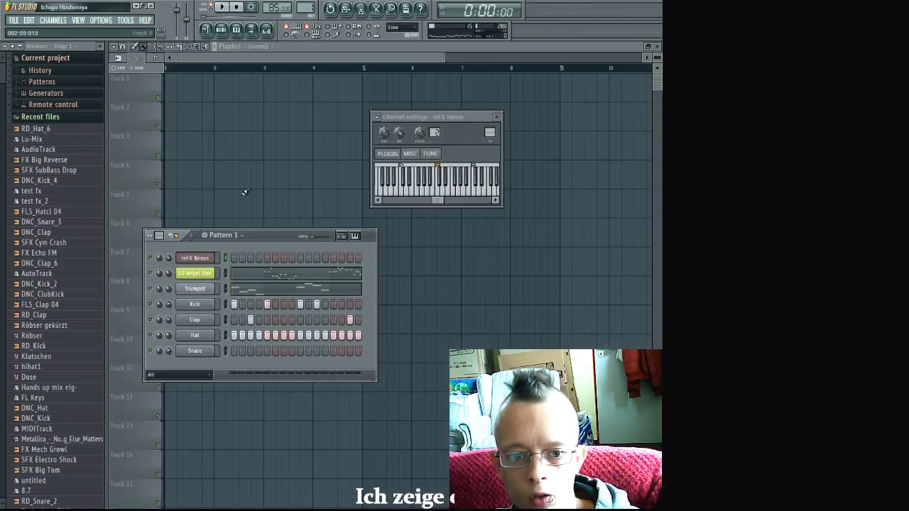
scroll(224, 242, down, 1)
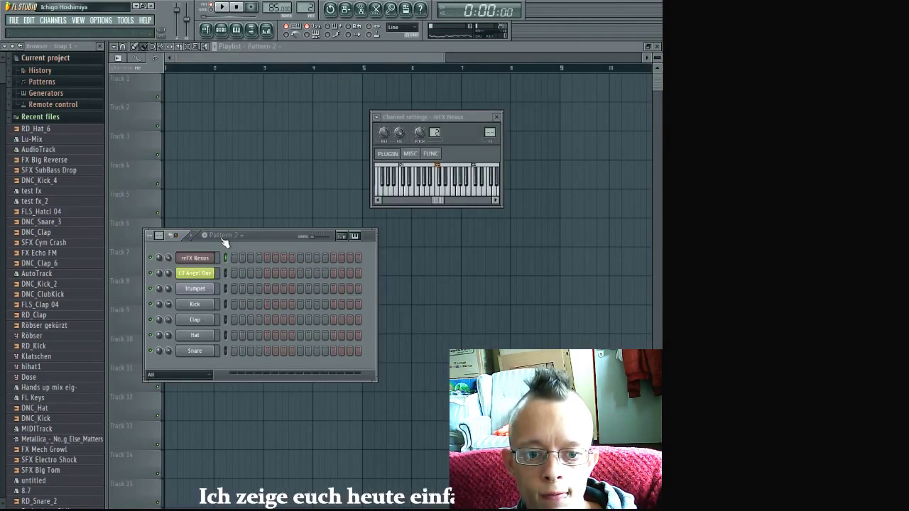
key(F7)
key(ctrl+v)
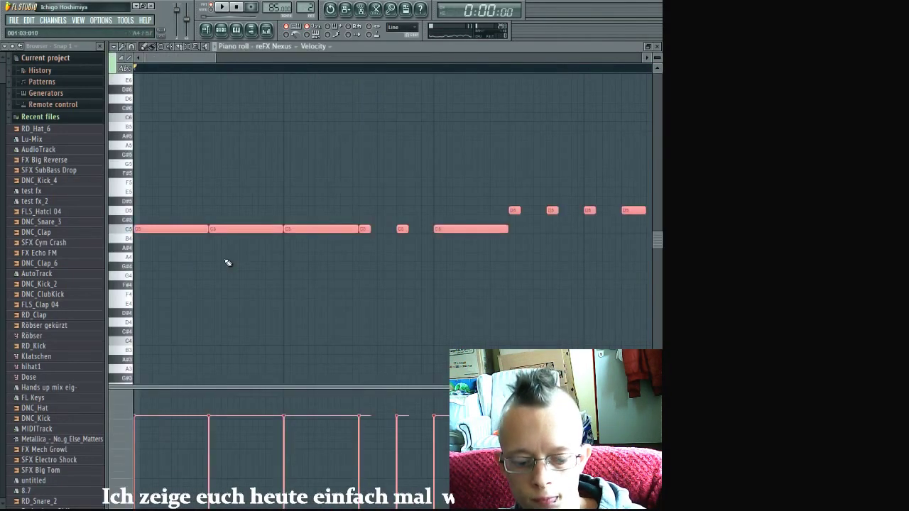
- Cut all LD Angel One notes from Pattern 1 and paste them into the same channel of Pattern 3
key(F7)
scroll(238, 236, up, 1)
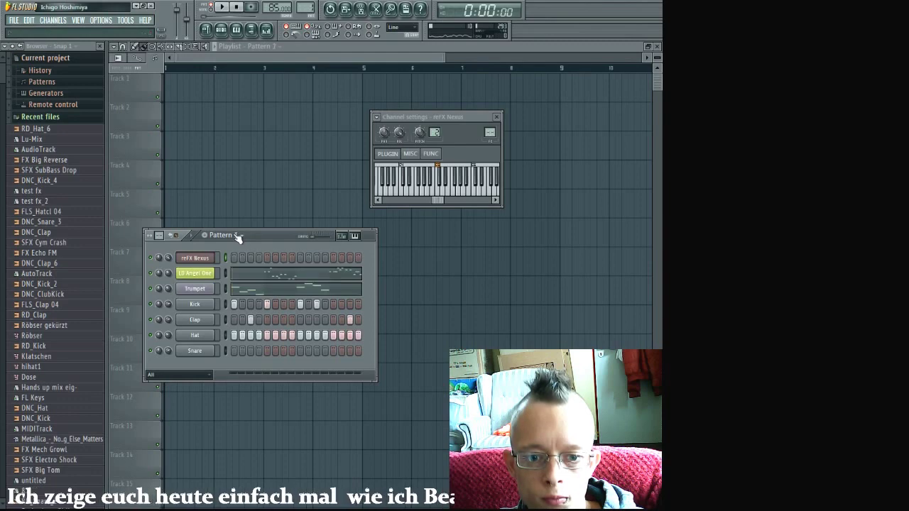
click(260, 275)
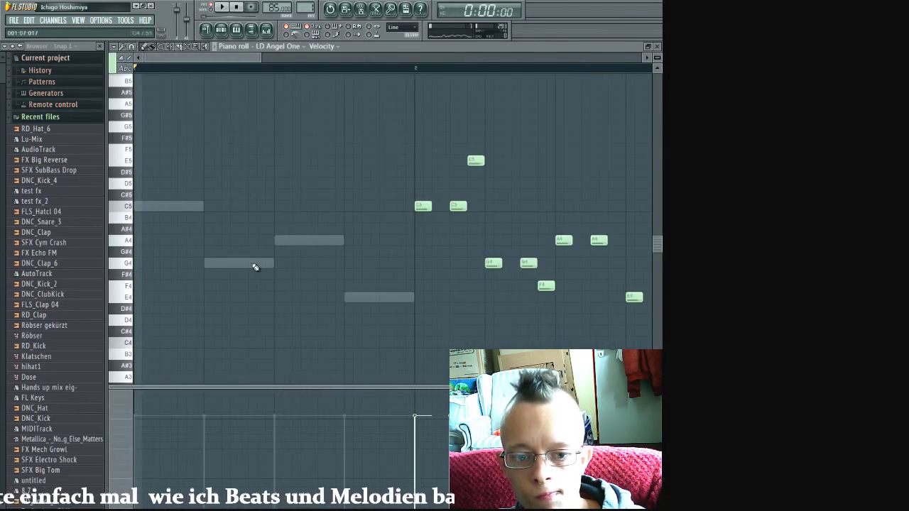
key(ctrl+a)
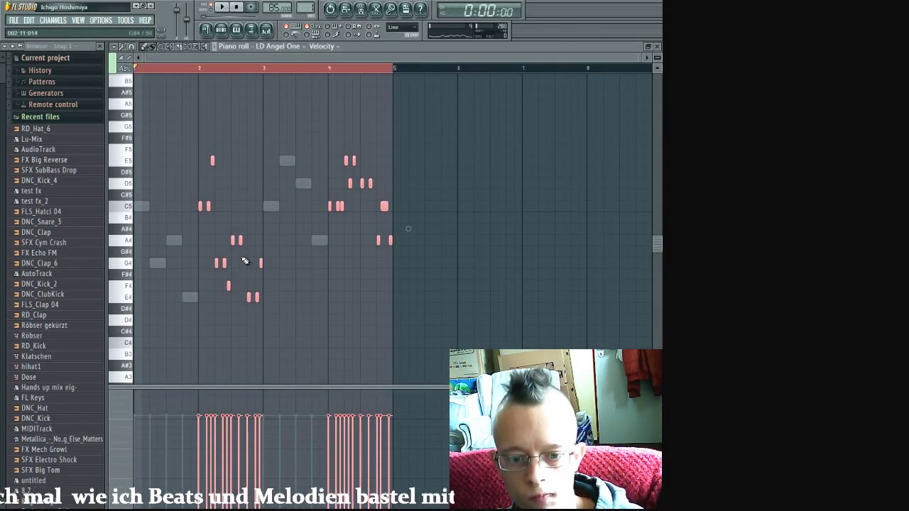
key(ctrl+x)
key(F7)
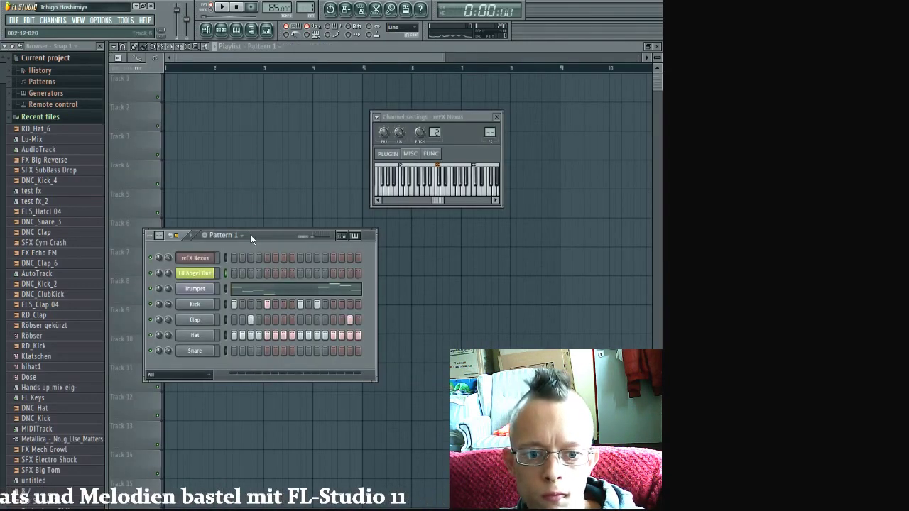
scroll(250, 234, down, 2)
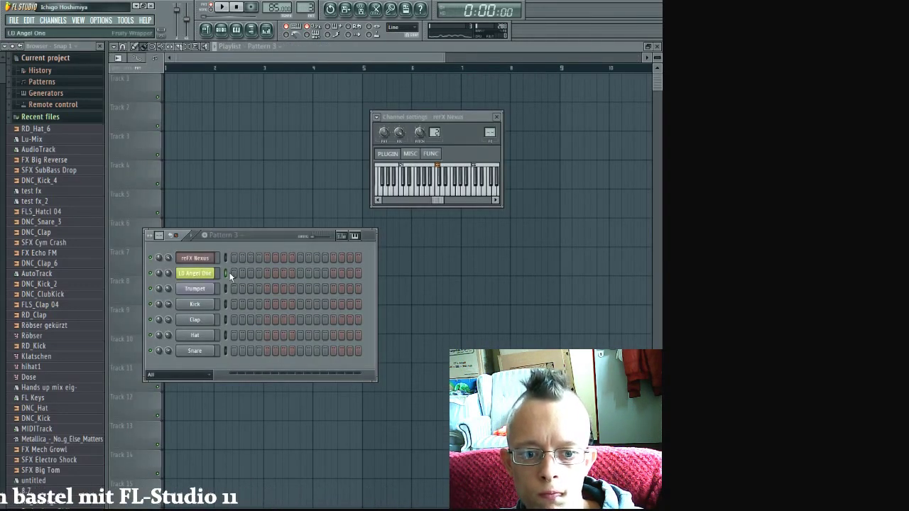
key(F7)
key(ctrl+v)
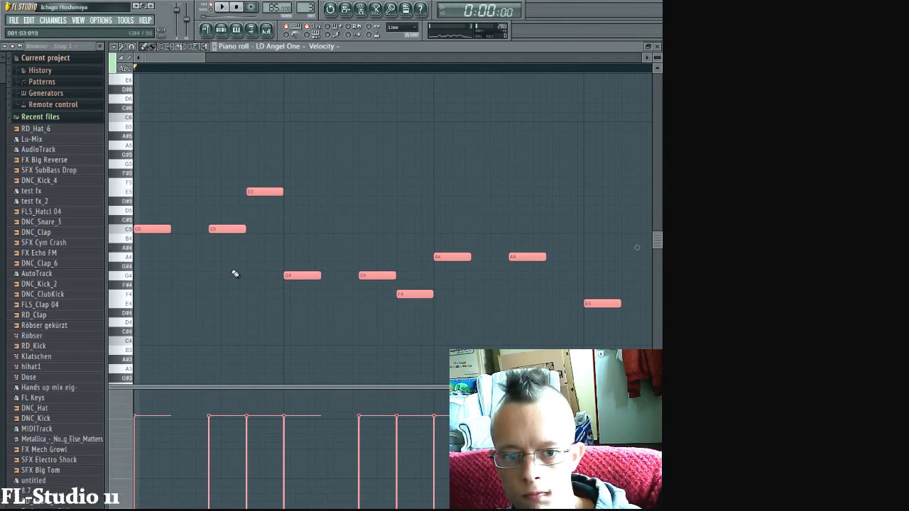
- Shift the pasted LD Angel One notes one bar later so they start at bar 2, and play Pattern 3
scroll(232, 272, down, 4)
scroll(234, 270, down, 1)
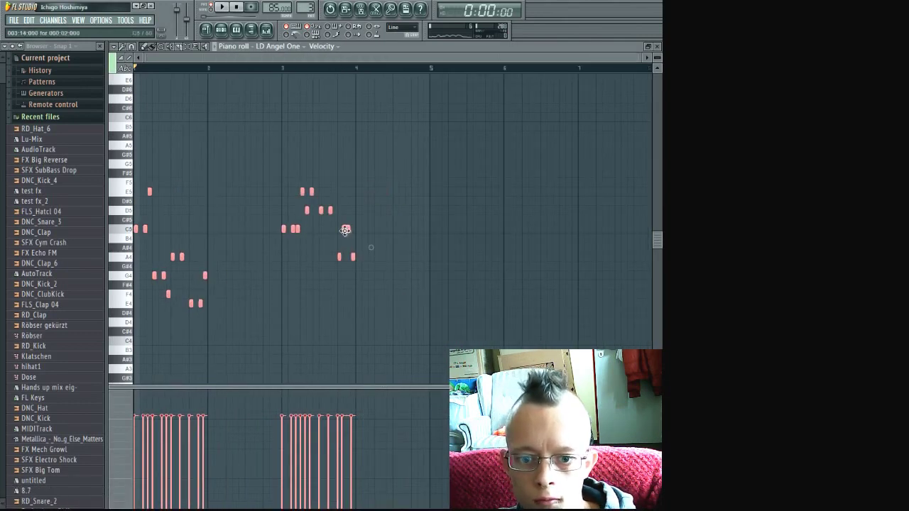
drag(345, 230, 418, 232)
scroll(358, 247, up, 5)
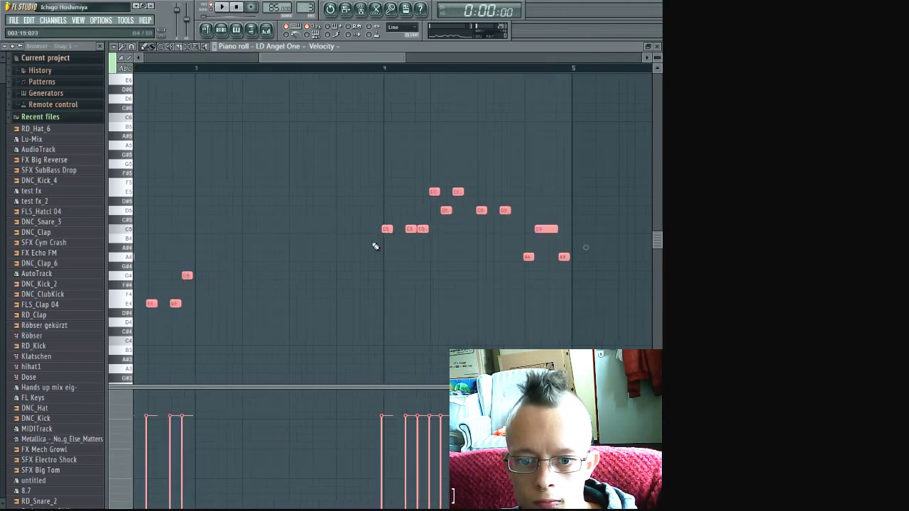
scroll(406, 228, down, 4)
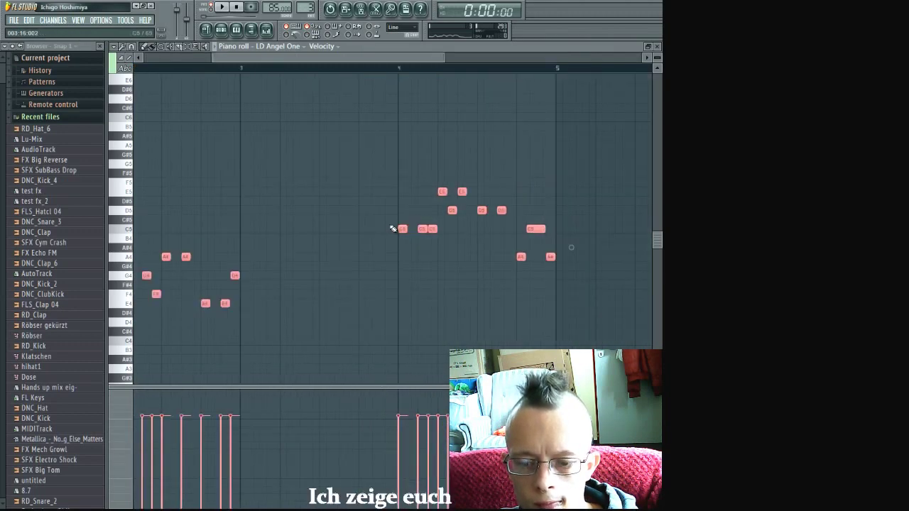
scroll(392, 228, down, 2)
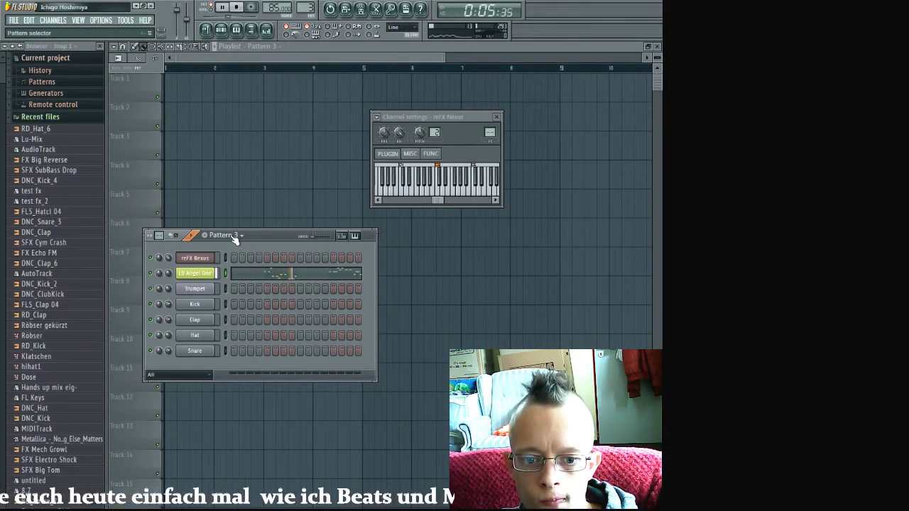
- Play Pattern 2 with the Nexus melody, and play Pattern 1 with the Trumpet and drums
scroll(235, 238, down, 1)
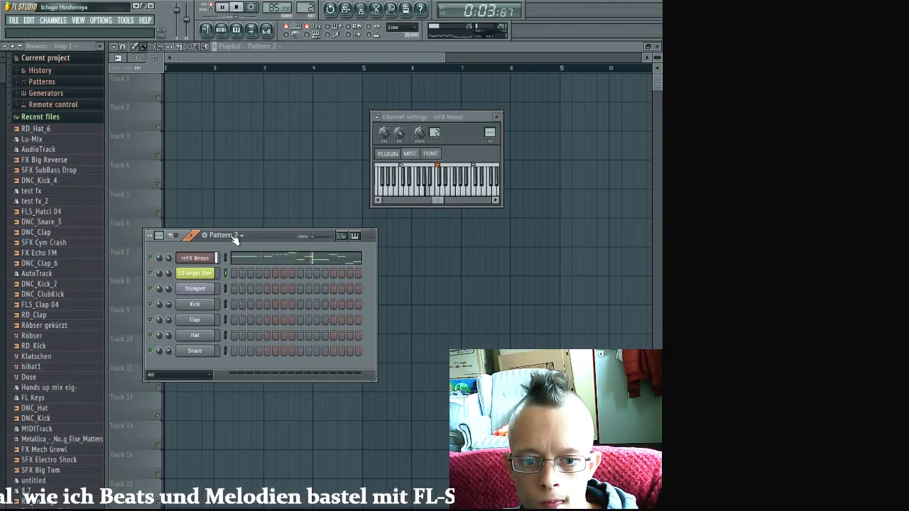
key(space)
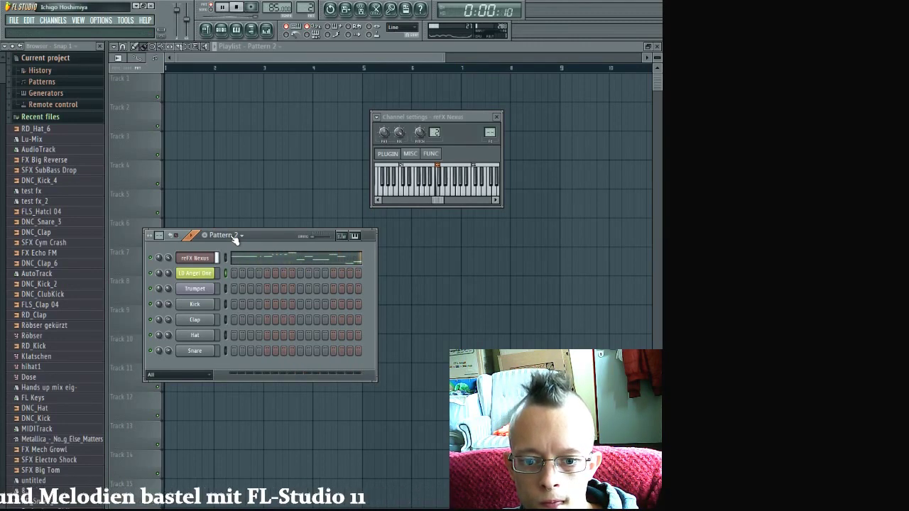
scroll(235, 239, up, 1)
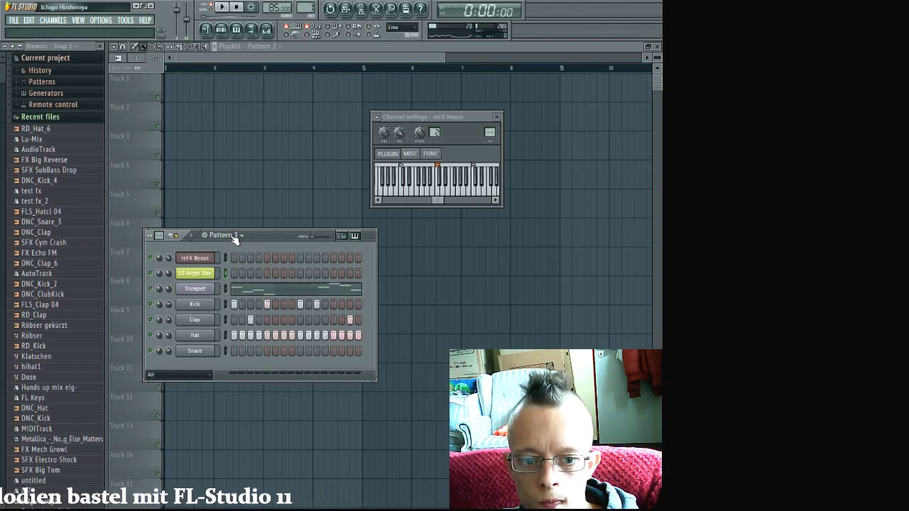
click(250, 289)
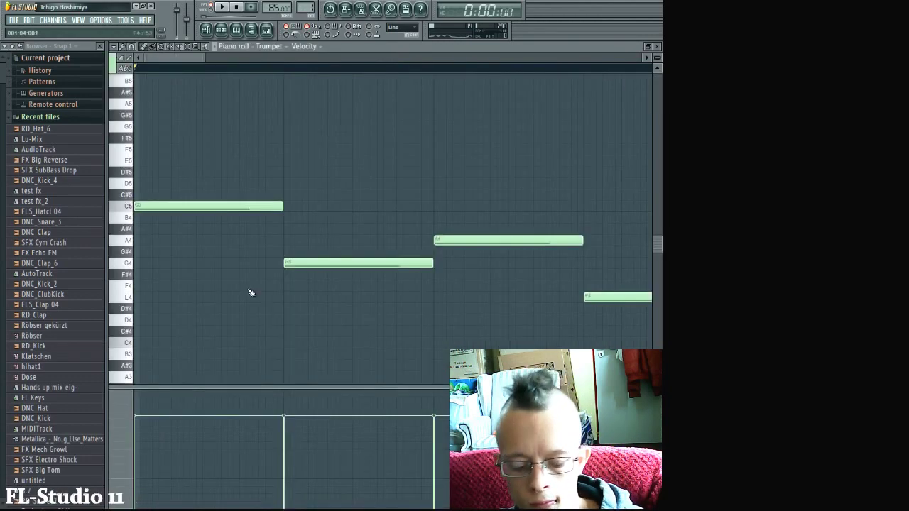
key(F7)
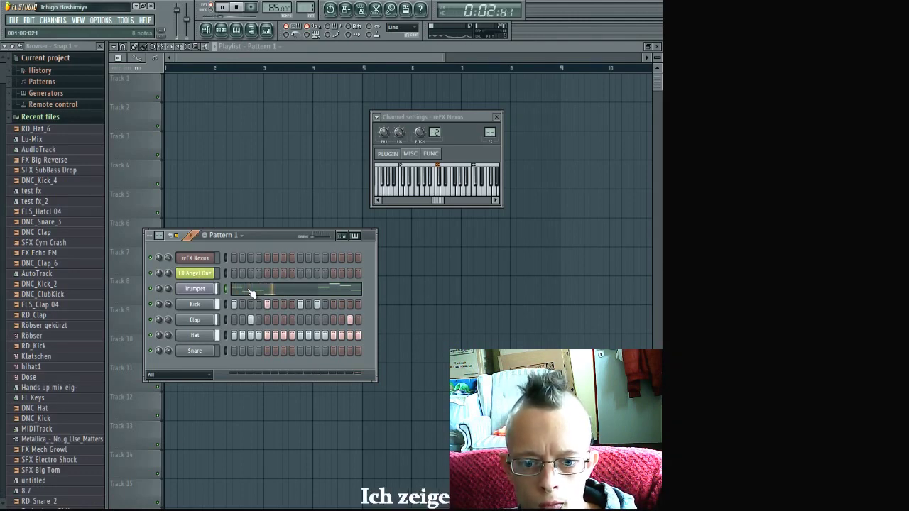
- Move all Trumpet notes from Pattern 1 into the Trumpet channel of the empty Pattern 4
click(250, 291)
key(ctrl+a)
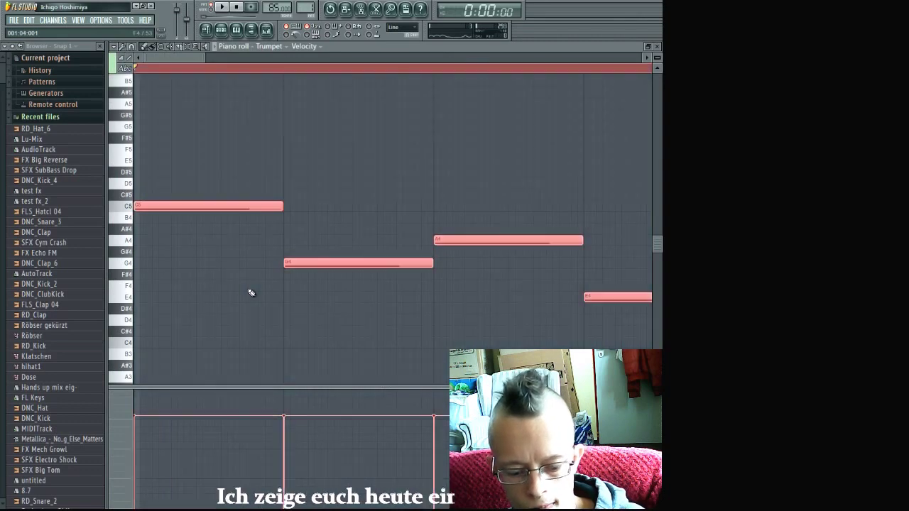
key(Delete)
key(F7)
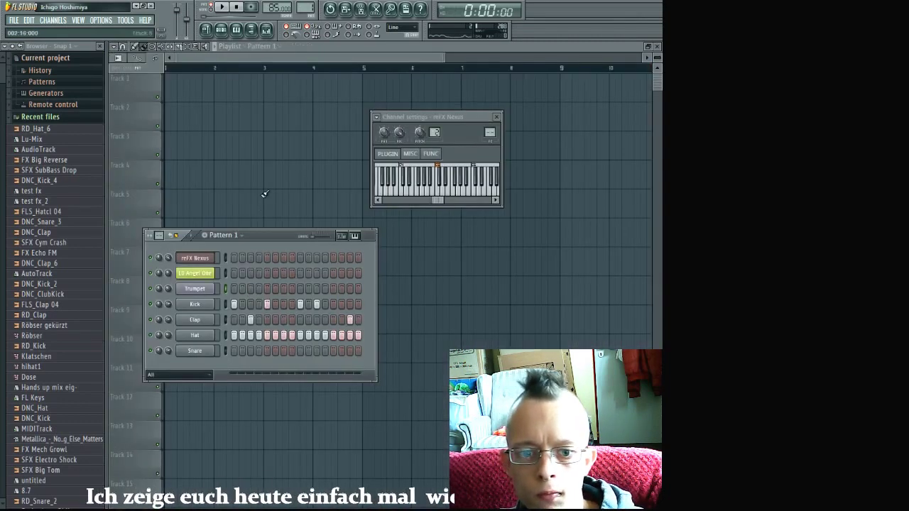
scroll(244, 237, down, 2)
scroll(244, 238, down, 1)
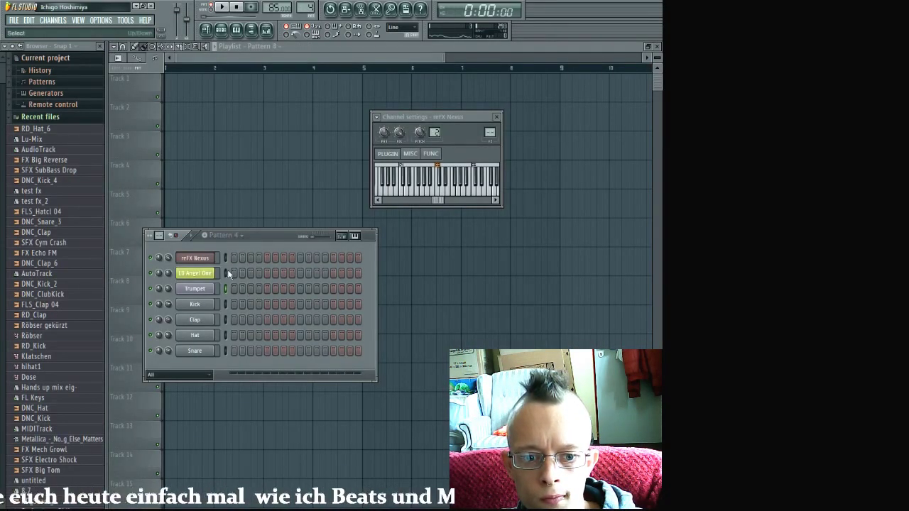
click(231, 286)
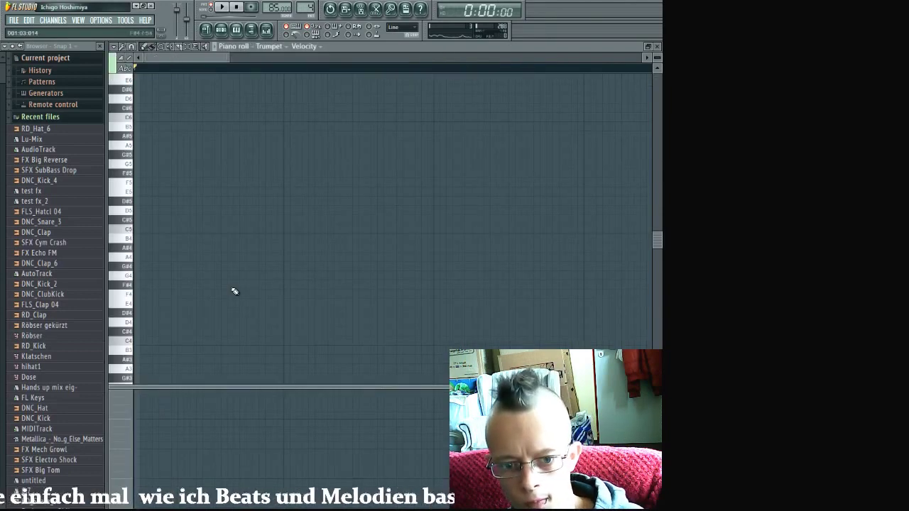
key(ctrl+v)
key(F7)
- Step through the Sytrus presets on the Trumpet channel from 3o3ish to Plunk while playing Pattern 4
click(194, 288)
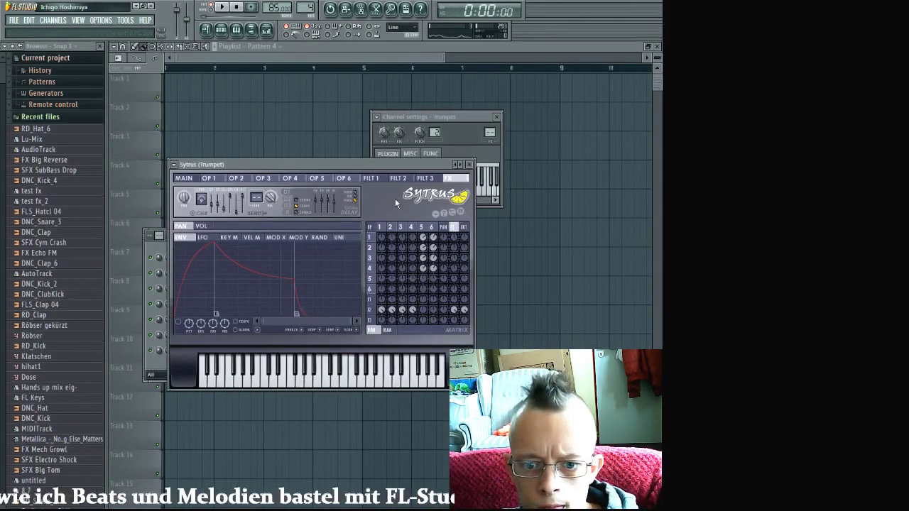
key(space)
click(460, 168)
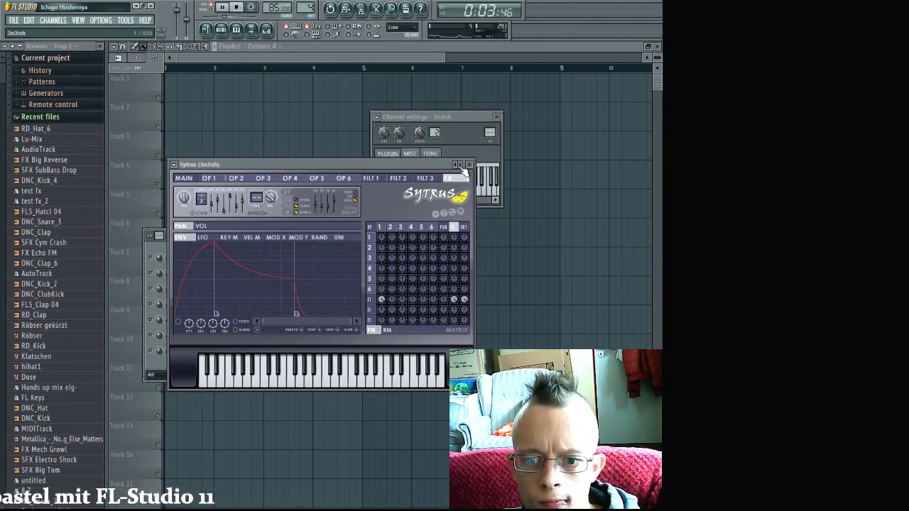
click(461, 169)
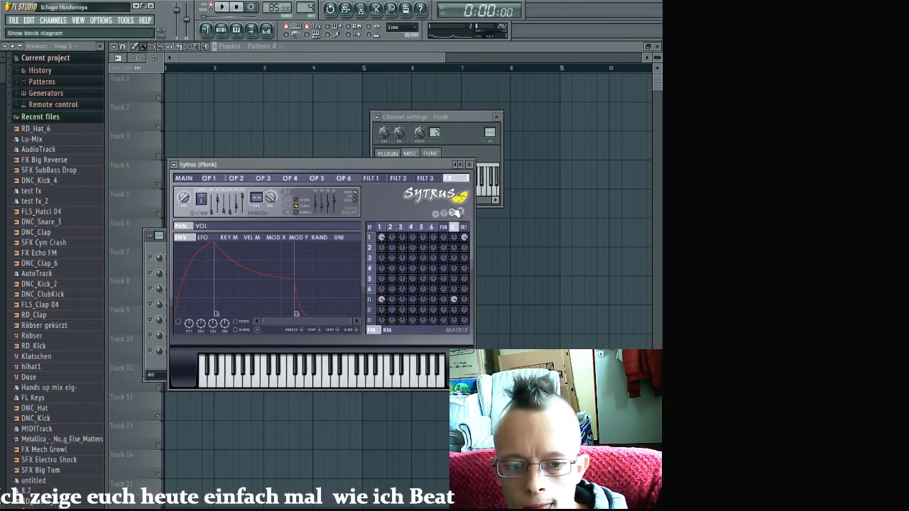
key(space)
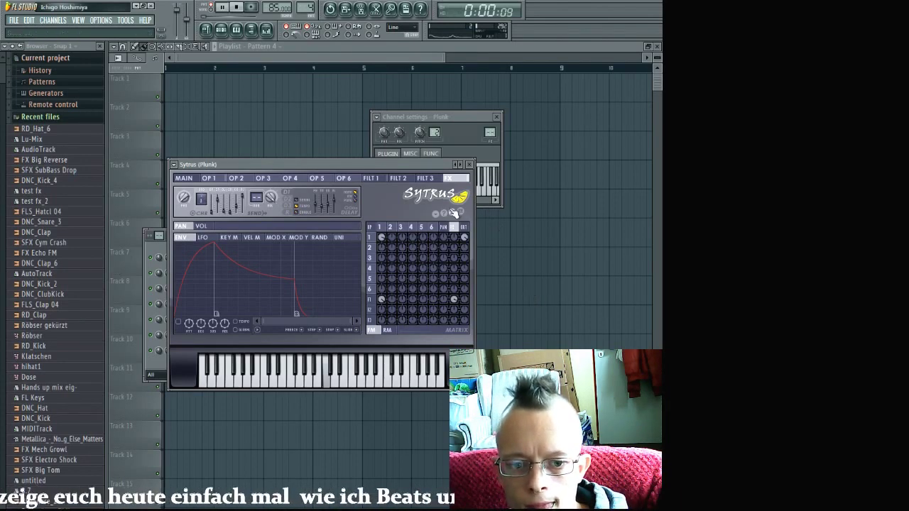
- Duplicate all Plunk notes in Pattern 4 one bar later, so the copies fill bars 2 and 4
click(469, 165)
click(319, 291)
key(space)
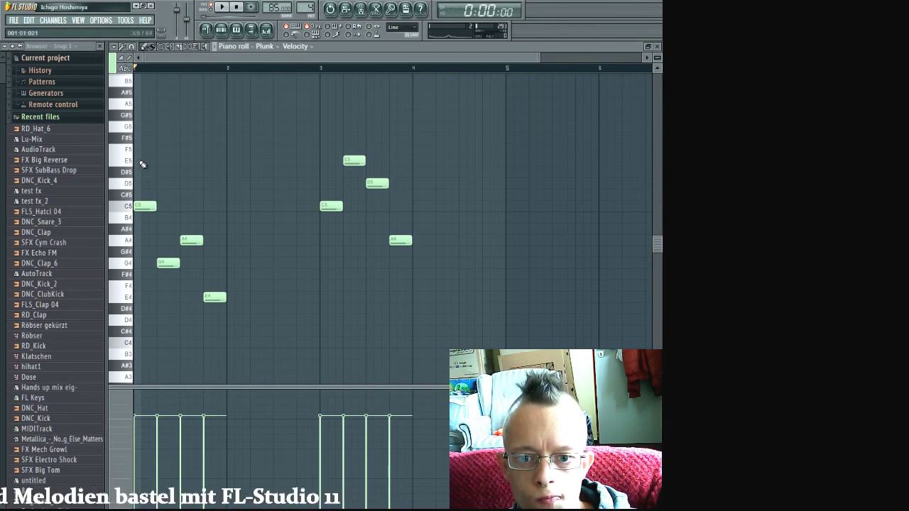
drag(135, 132, 172, 287)
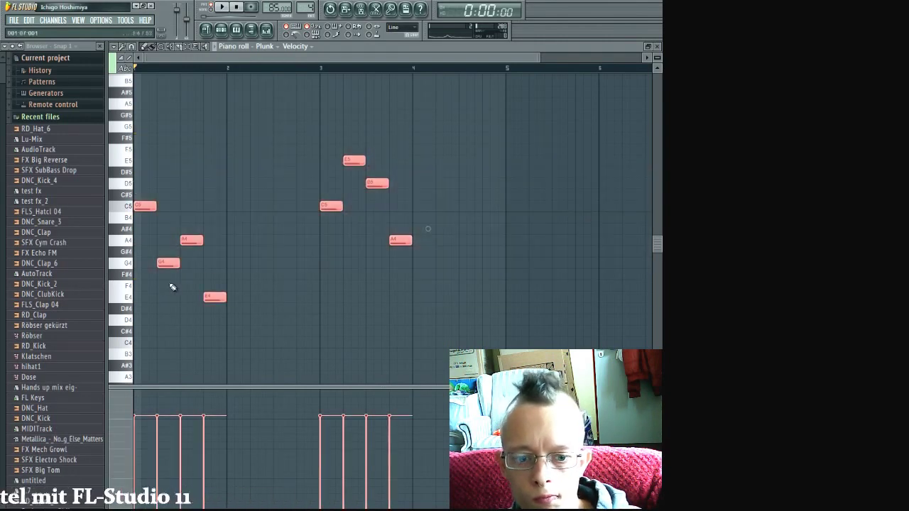
drag(140, 207, 234, 208)
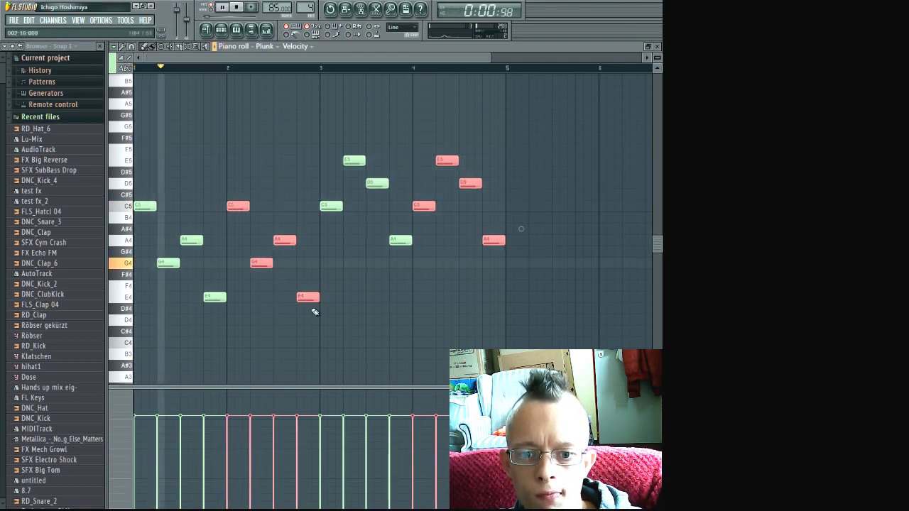
click(362, 303)
- Swap the two middle notes of bar 2 so A4 comes before G4, and play the pattern
ctrl+scroll(225, 307, up, 2)
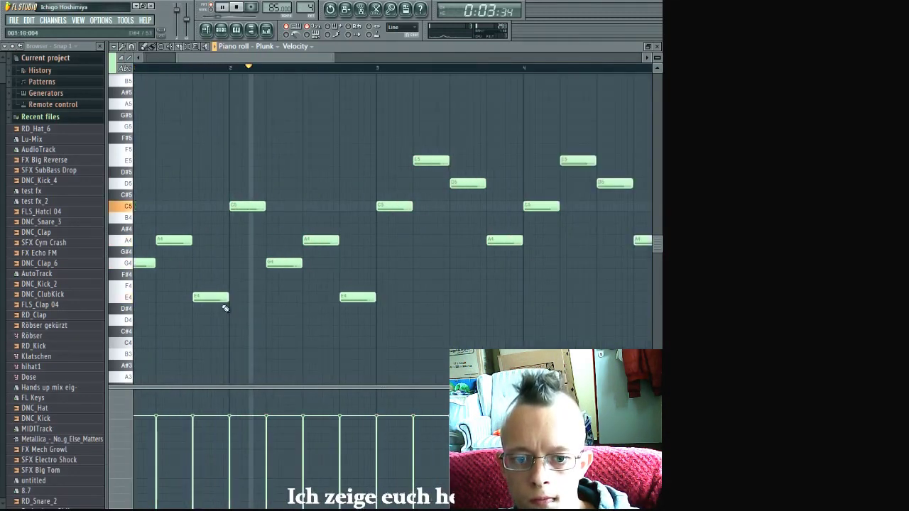
ctrl+scroll(284, 308, up, 2)
key(space)
drag(305, 261, 390, 264)
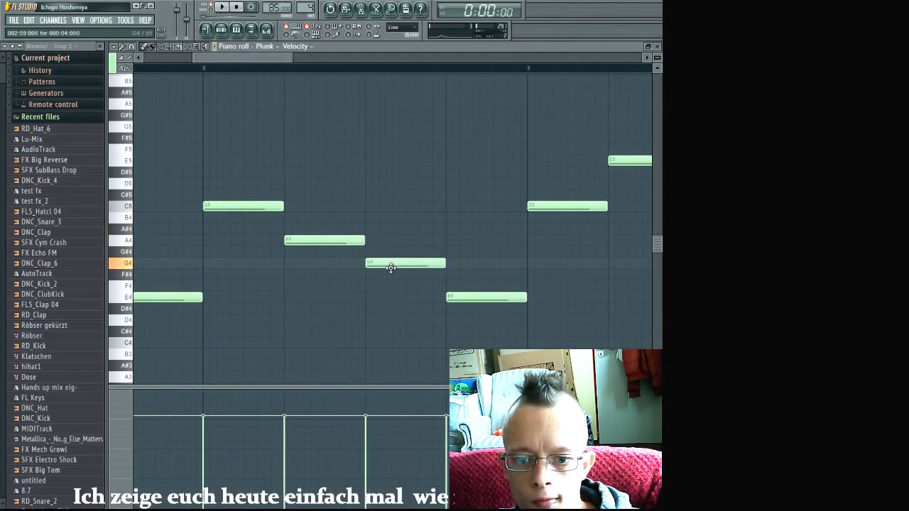
key(space)
- Raise the last note of bar 4 to F5 and listen to the changed melody
ctrl+scroll(418, 225, down, 3)
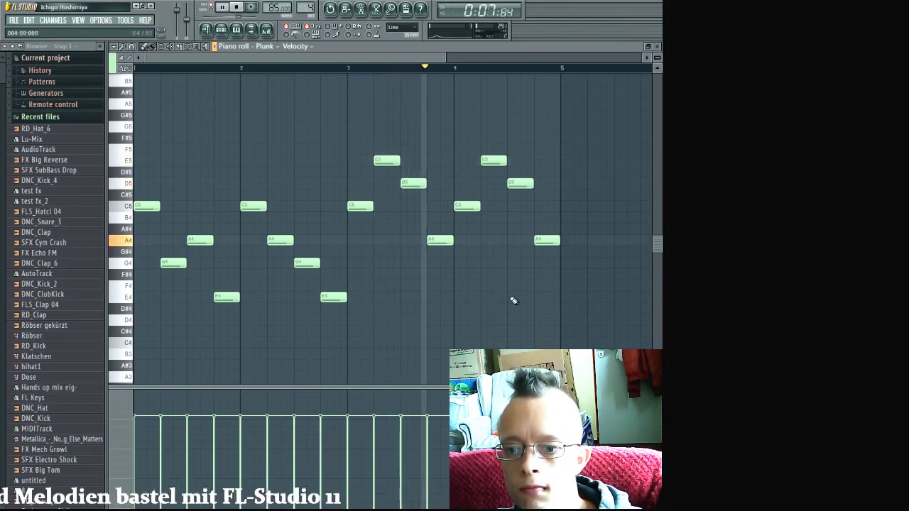
scroll(490, 227, up, 2)
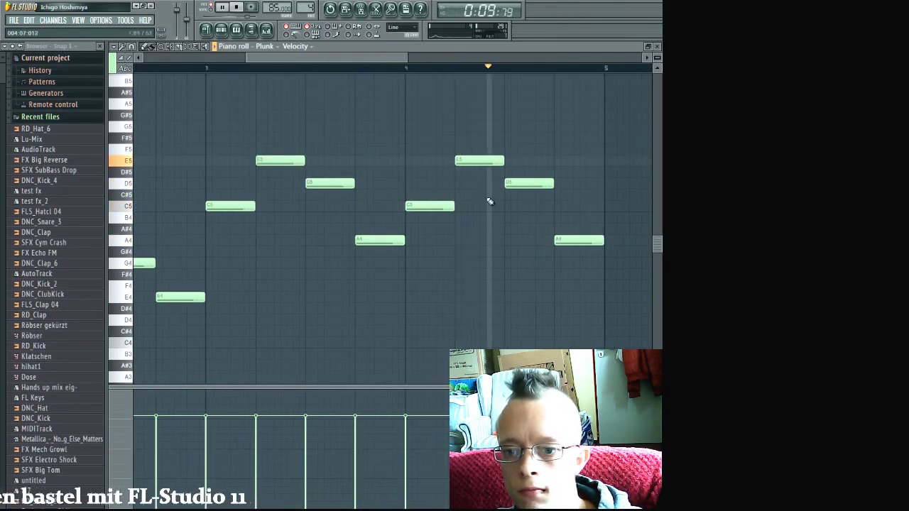
key(space)
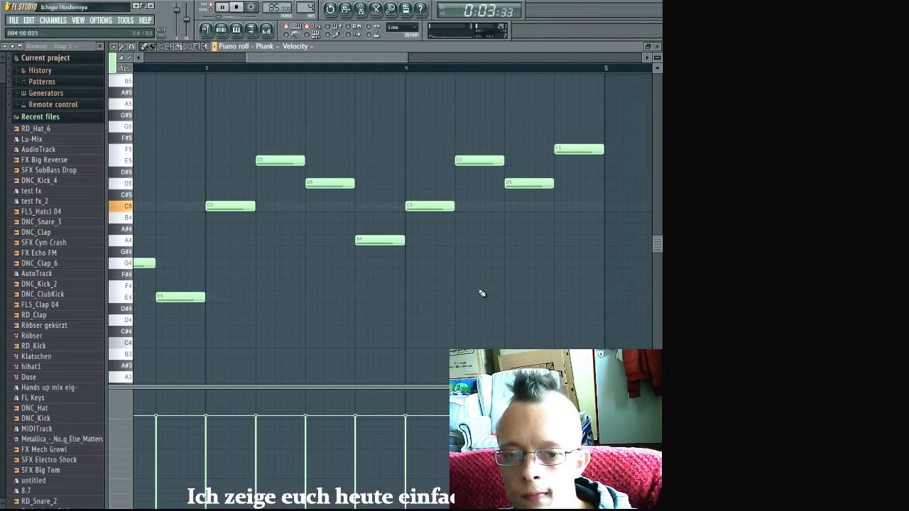
scroll(479, 294, down, 3)
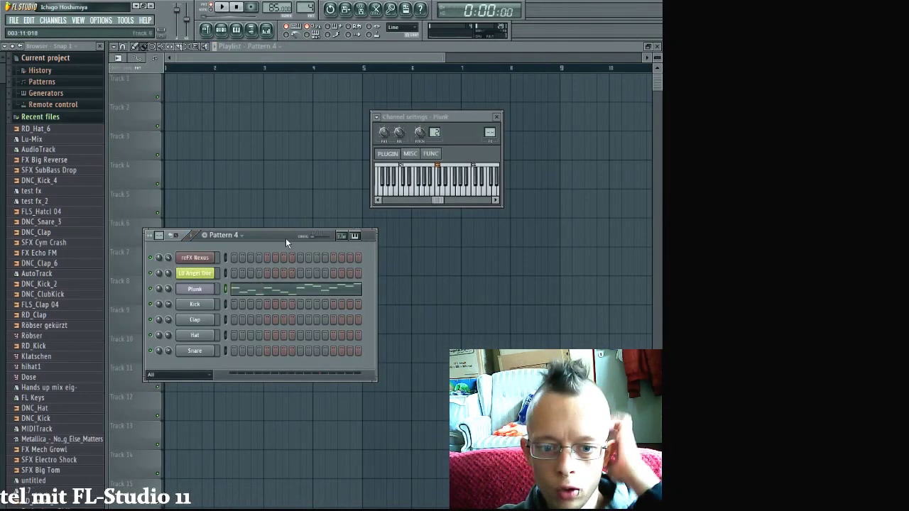
- Reopen the Plunk melody of Pattern 4 in the piano roll with all four bars in view
click(259, 290)
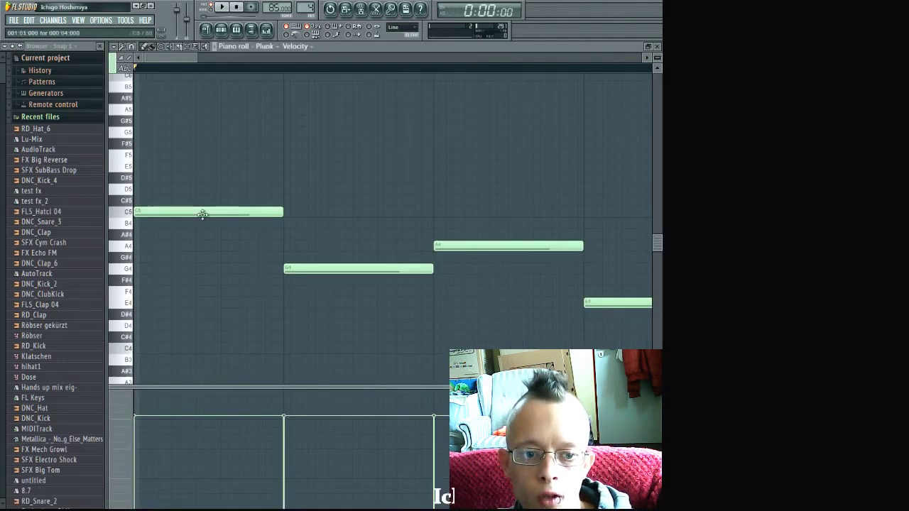
scroll(141, 137, down, 4)
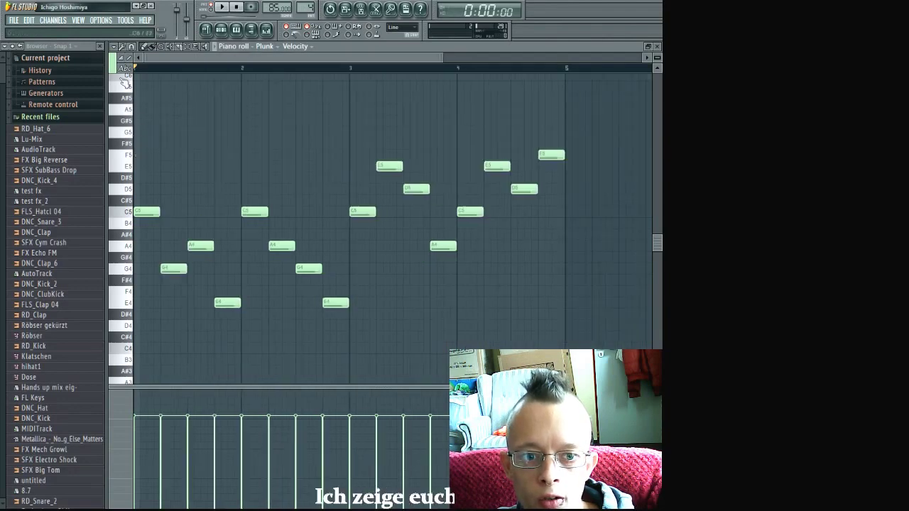
- Transpose all Plunk notes down one octave so the first note sits on C4, and play the pattern
key(ctrl+a)
scroll(147, 239, down, 2)
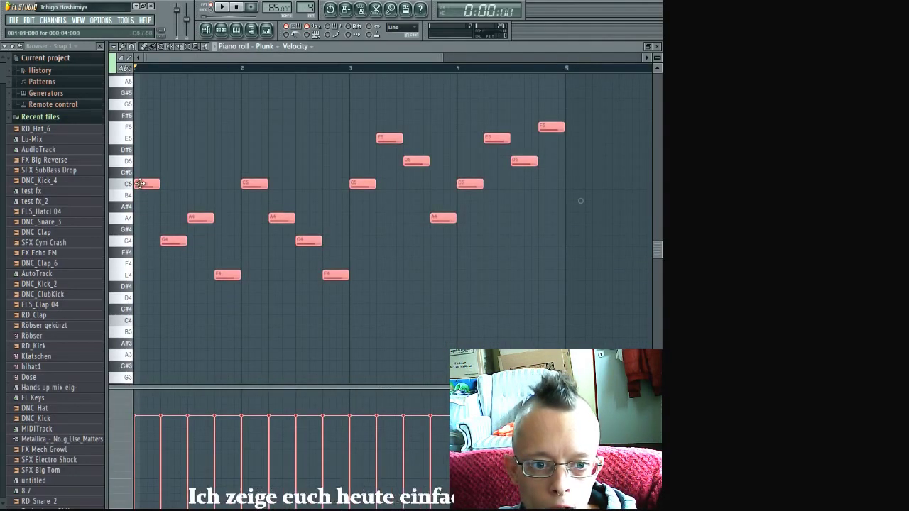
drag(139, 183, 118, 317)
key(space)
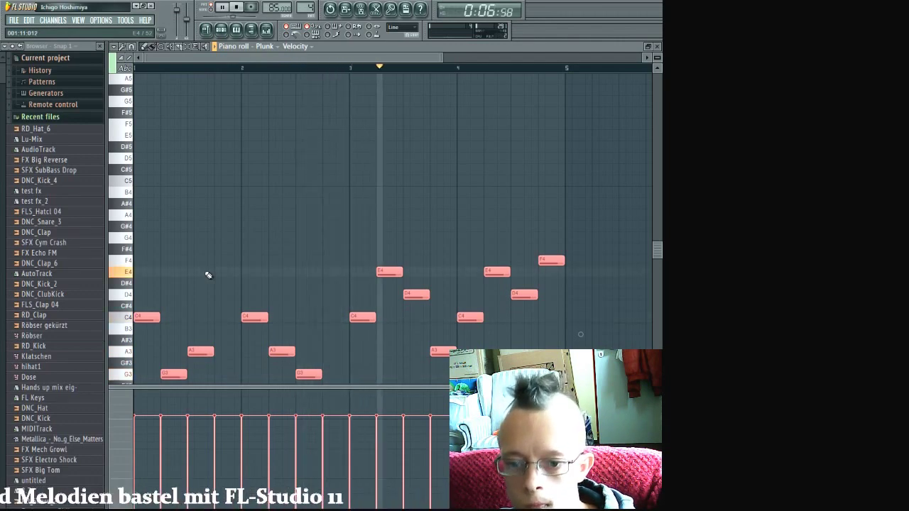
- Move the whole Plunk melody down another octave so it starts on C3, checking the sound before stopping playback
scroll(206, 277, down, 5)
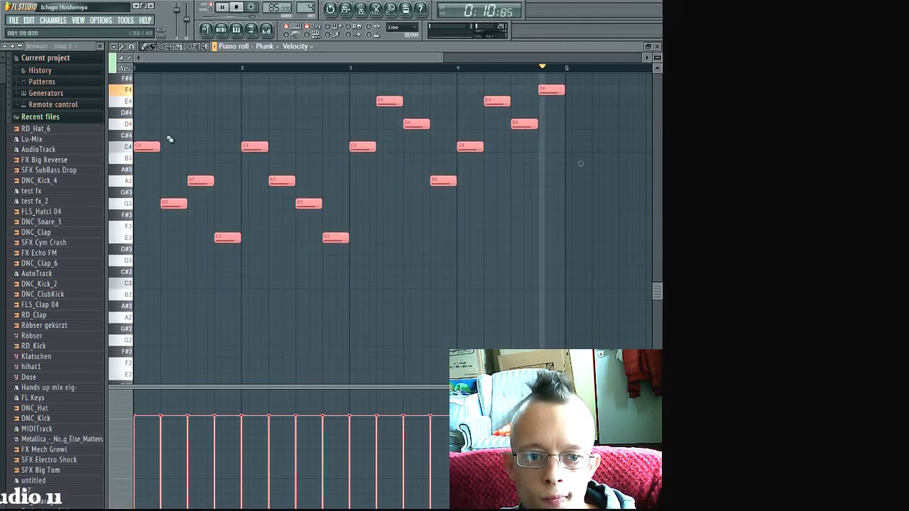
drag(137, 147, 106, 284)
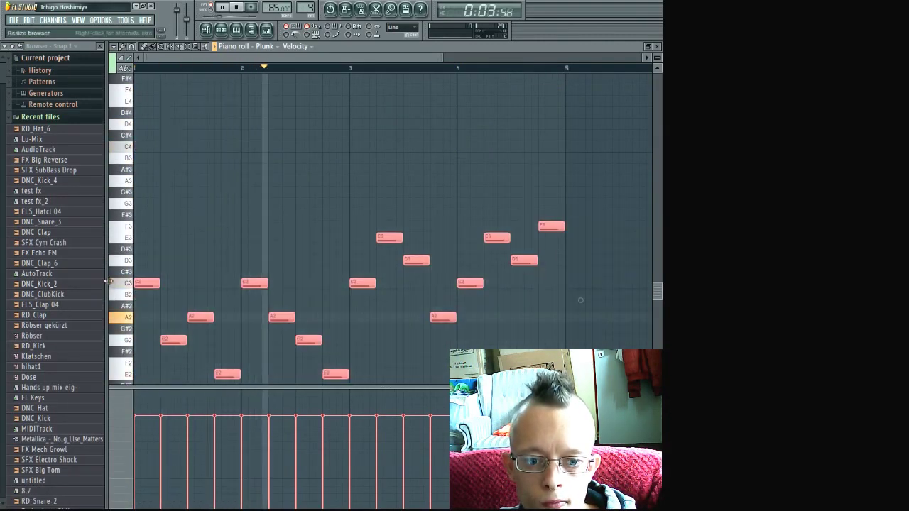
key(space)
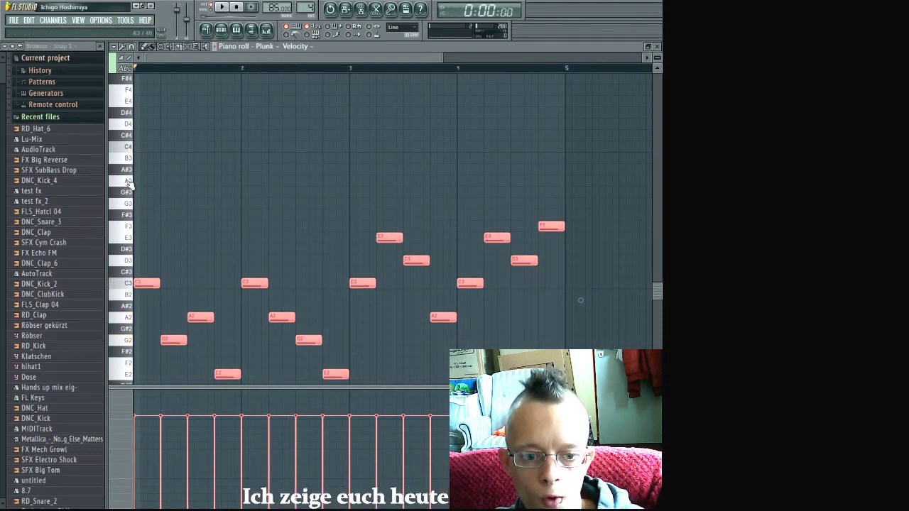
- Duplicate the selected Plunk notes one octave higher, starting on C4, and listen to the layered pattern
shift+drag(146, 277, 138, 146)
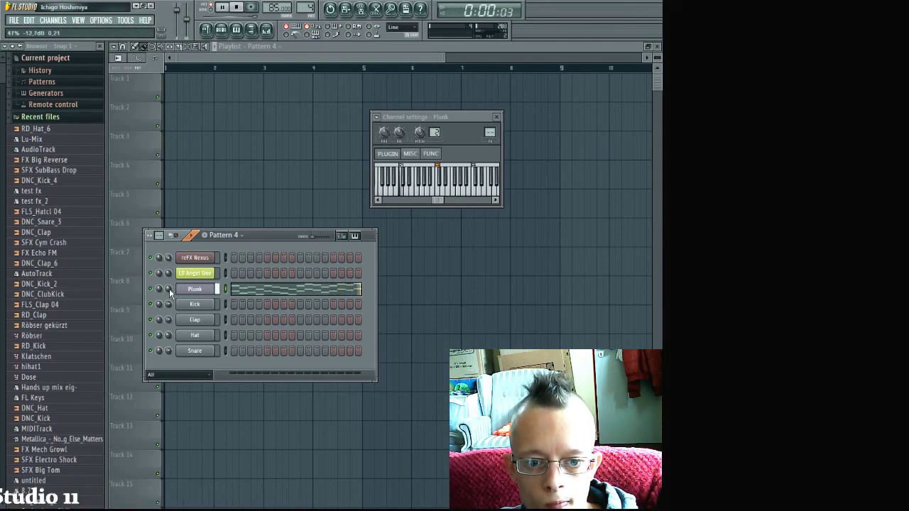
key(space)
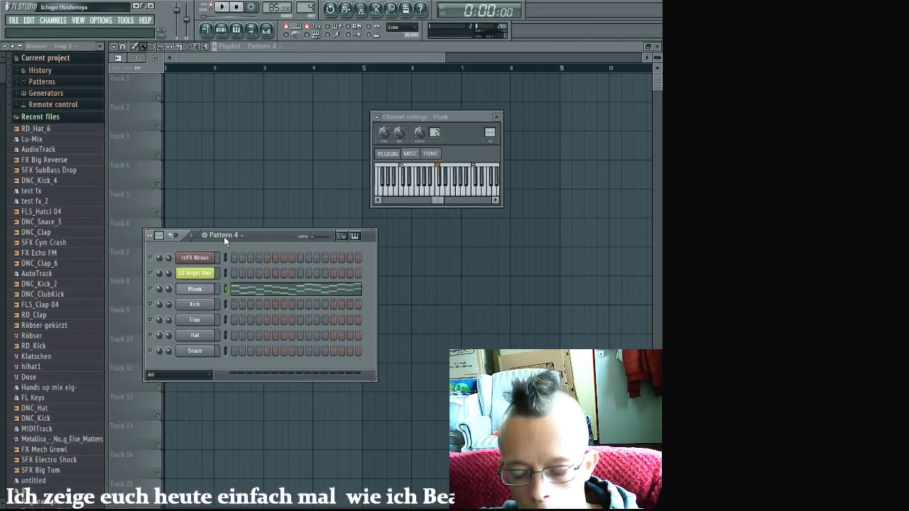
- Name the pattern Bass and place four back-to-back clips of it on Track 4, starting at bar 1
scroll(215, 239, down, 1)
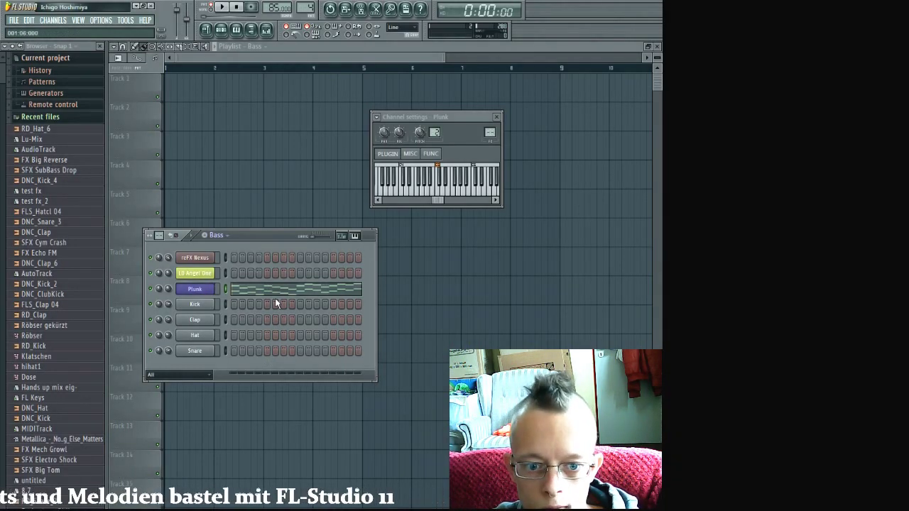
click(252, 113)
drag(252, 114, 176, 189)
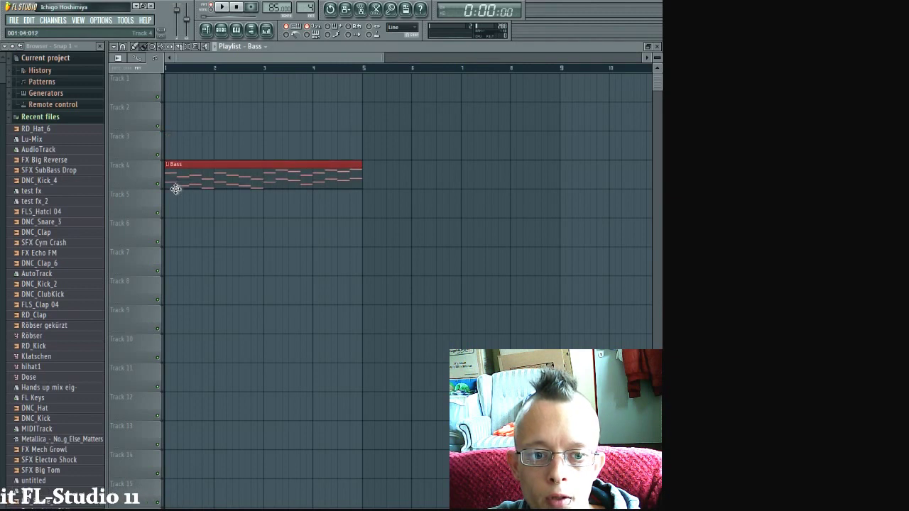
key(ctrl+b)
key(ctrl+b)
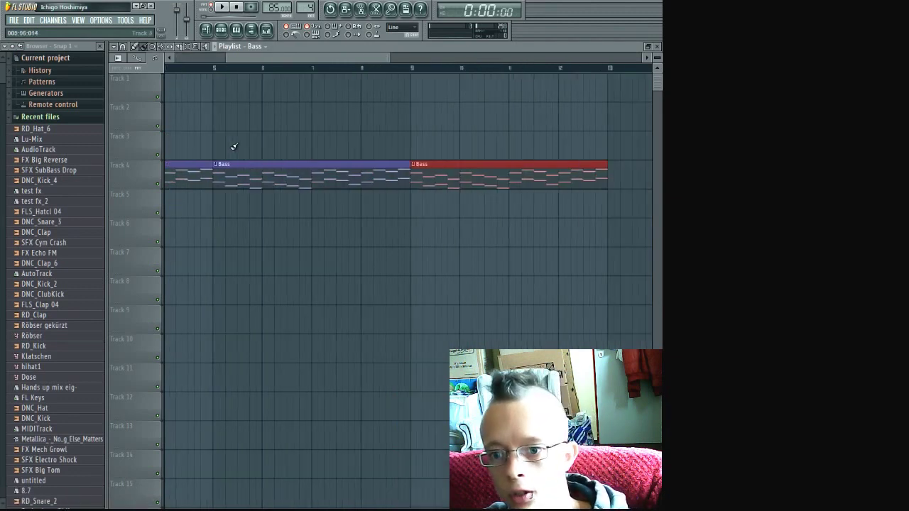
scroll(197, 184, down, 3)
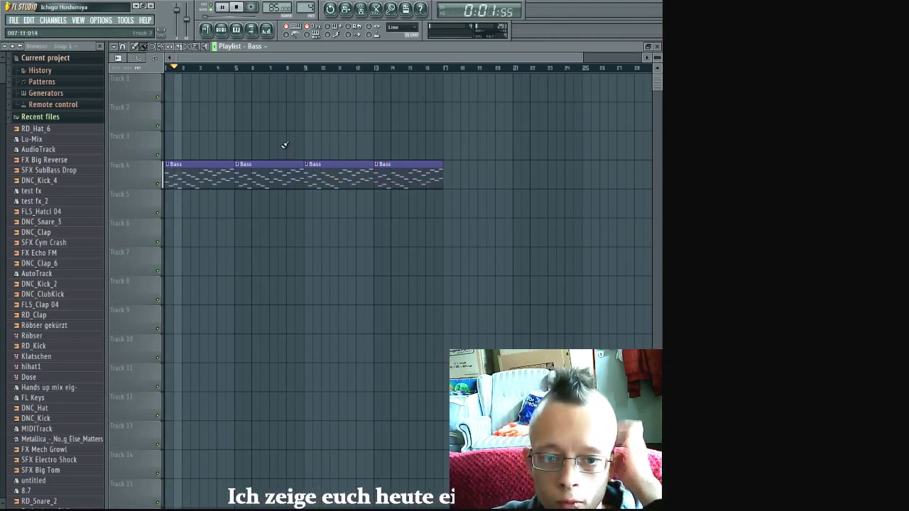
- Copy the Kick steps from Pattern 1 into the empty Pattern 5 and close the step sequencer
click(221, 29)
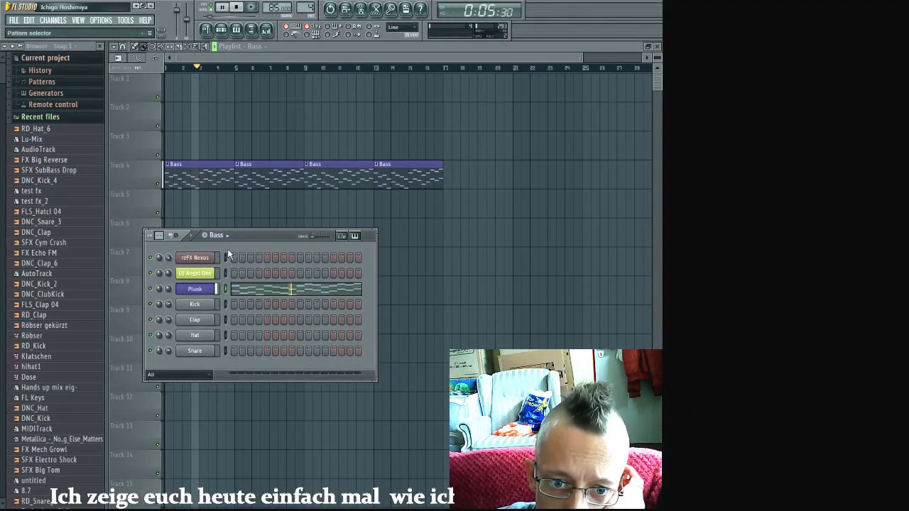
key(KP_Subtract)
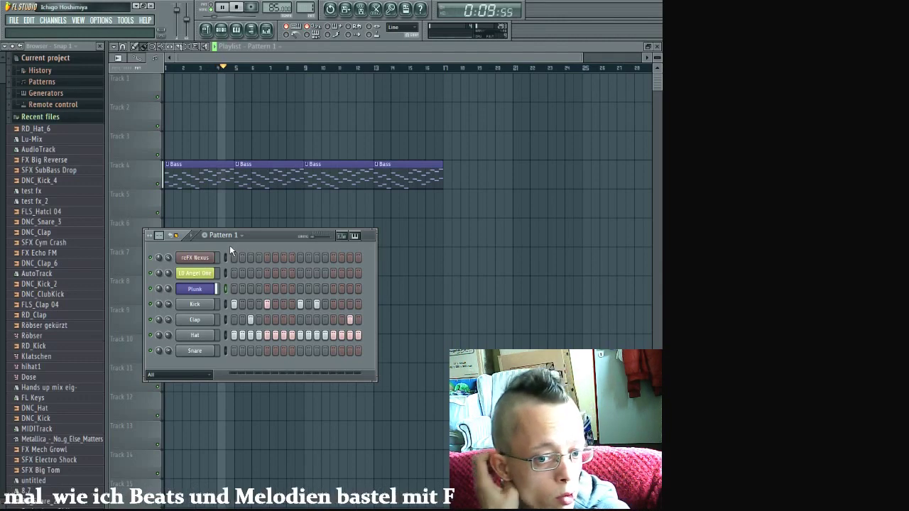
key(space)
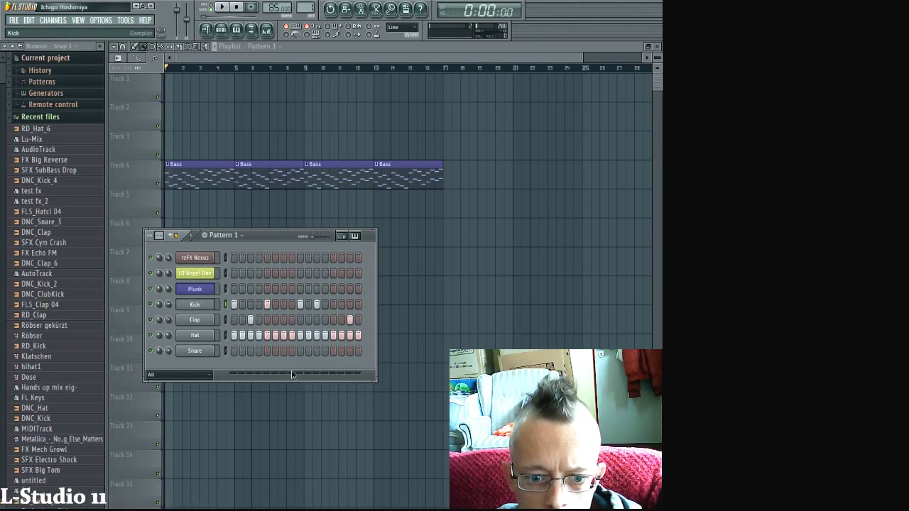
scroll(250, 238, down, 4)
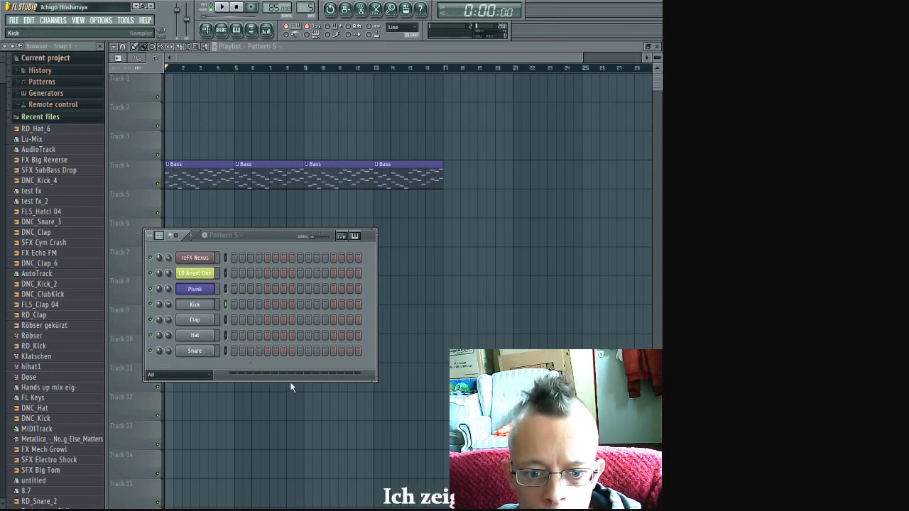
key(space)
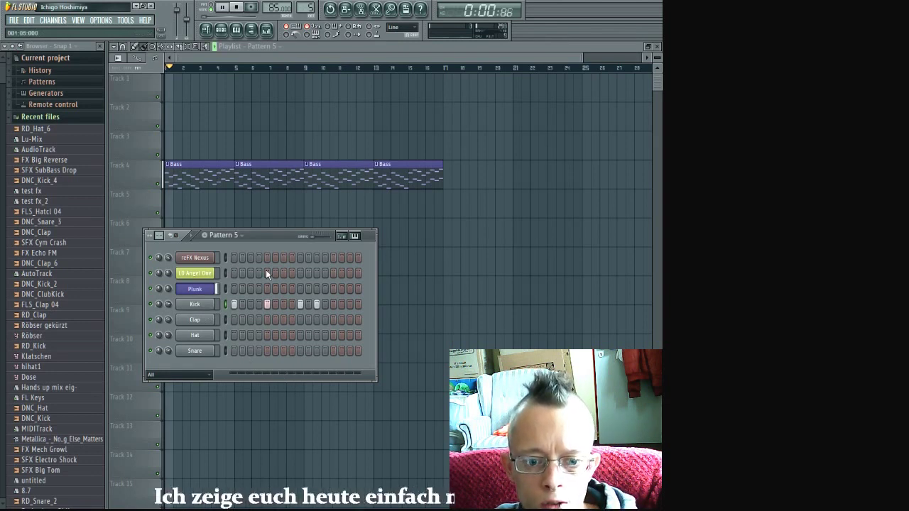
key(space)
key(F6)
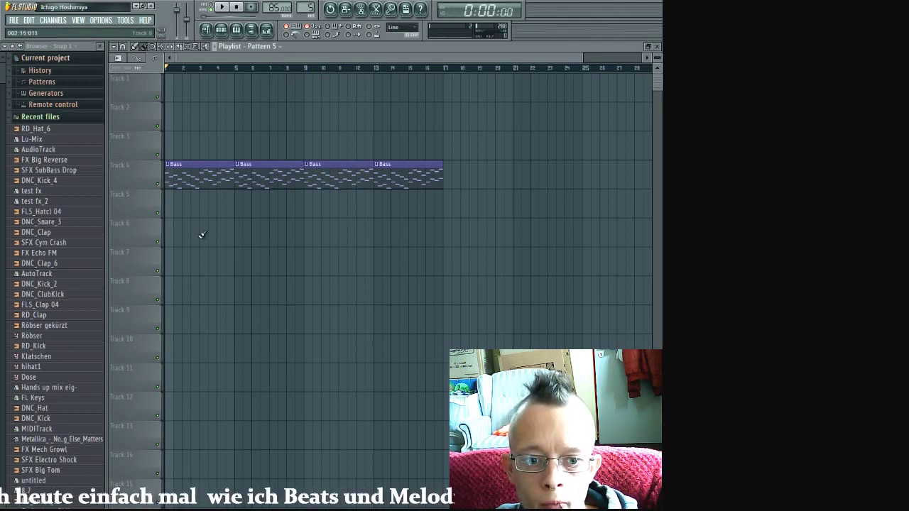
- Play the arrangement and add the FX Big Reverse sample to Track 8 at bar 3
scroll(190, 245, up, 2)
key(space)
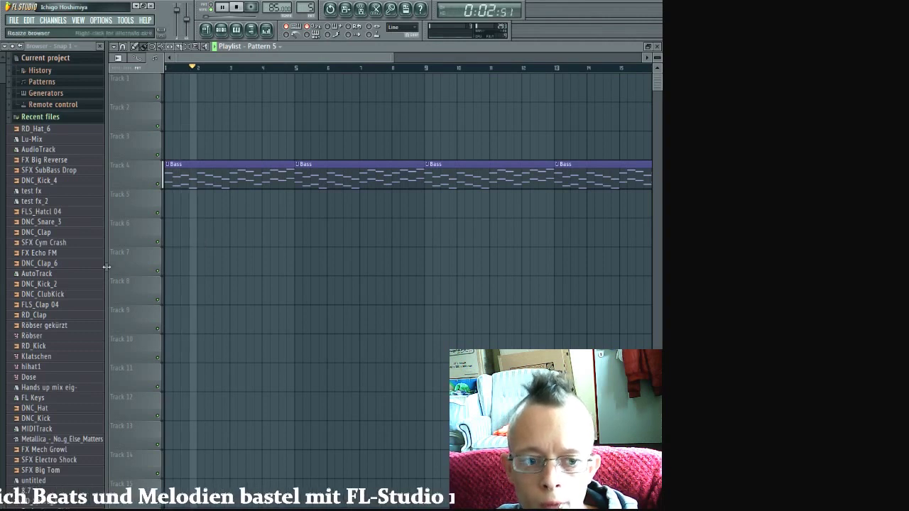
drag(66, 161, 232, 292)
key(space)
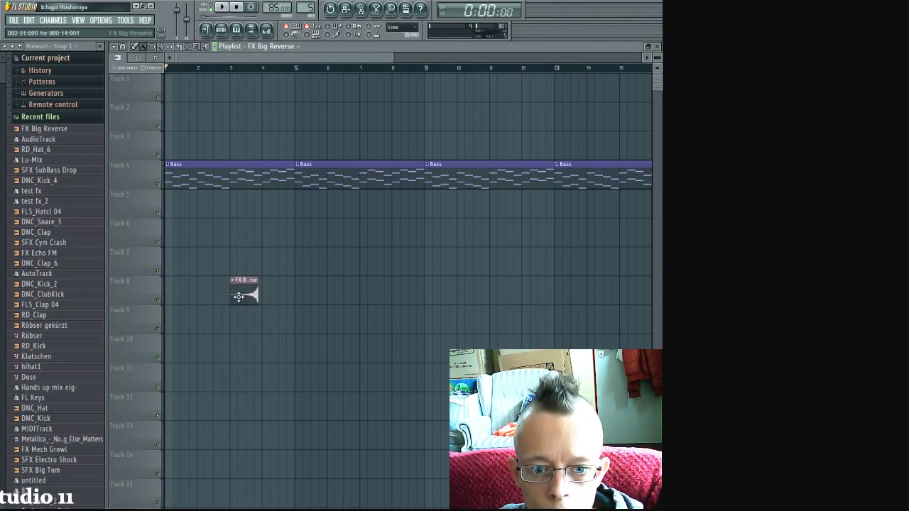
- Shift the FX Big Reverse clip earlier on Track 8 so that it ends at the start of bar 3
scroll(238, 297, up, 5)
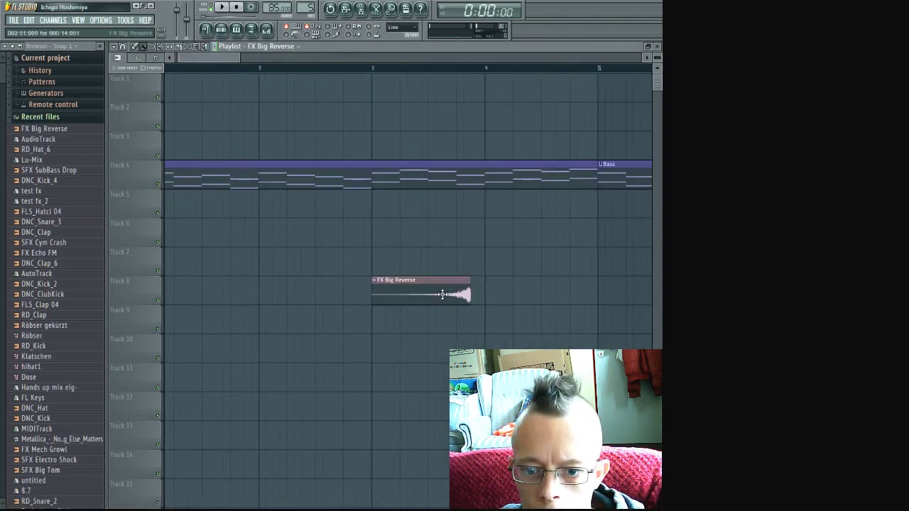
drag(441, 294, 340, 290)
scroll(345, 288, up, 4)
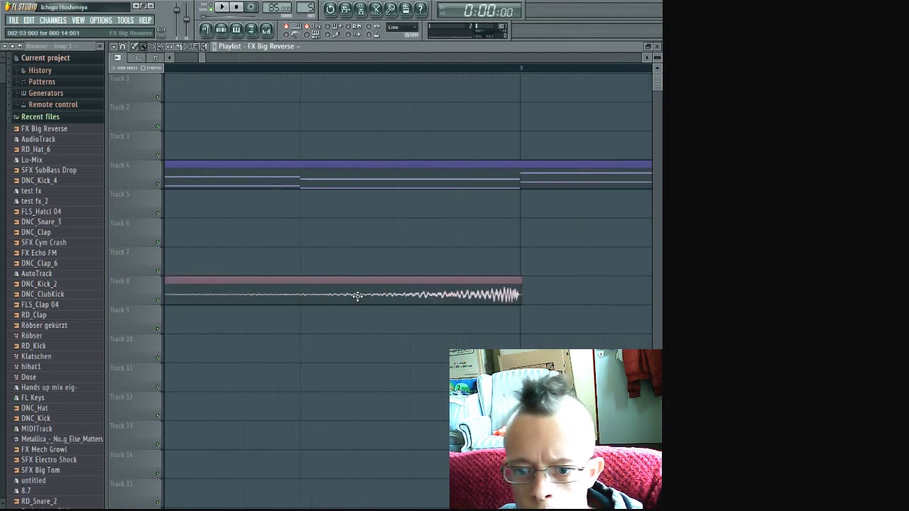
scroll(357, 296, up, 1)
drag(430, 286, 448, 294)
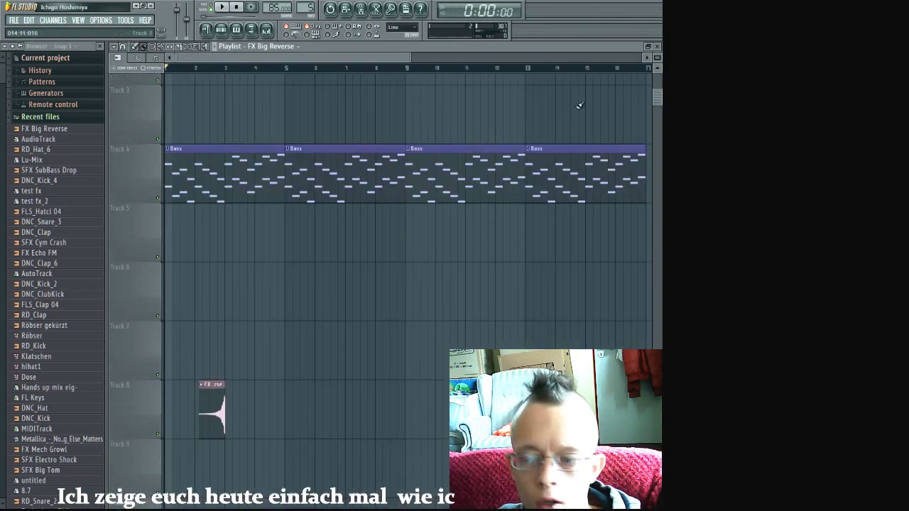
mouse_move(653, 72)
mouse_down()
mouse_move(653, 83)
mouse_move(656, 56)
mouse_up()
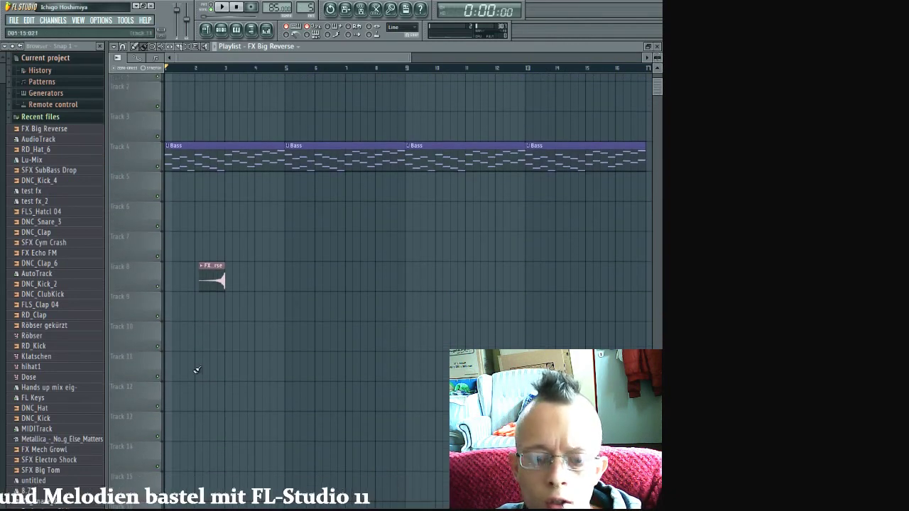
- Audition recent samples for the arrangement, including RD_Kick, DNC_Kick, FX Mech Growl and SFX Electro Shock
scroll(197, 369, up, 3)
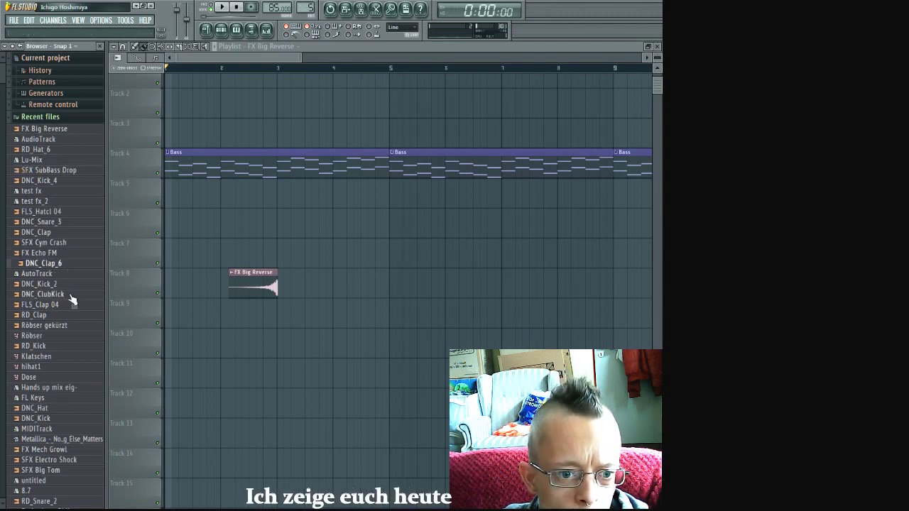
click(75, 326)
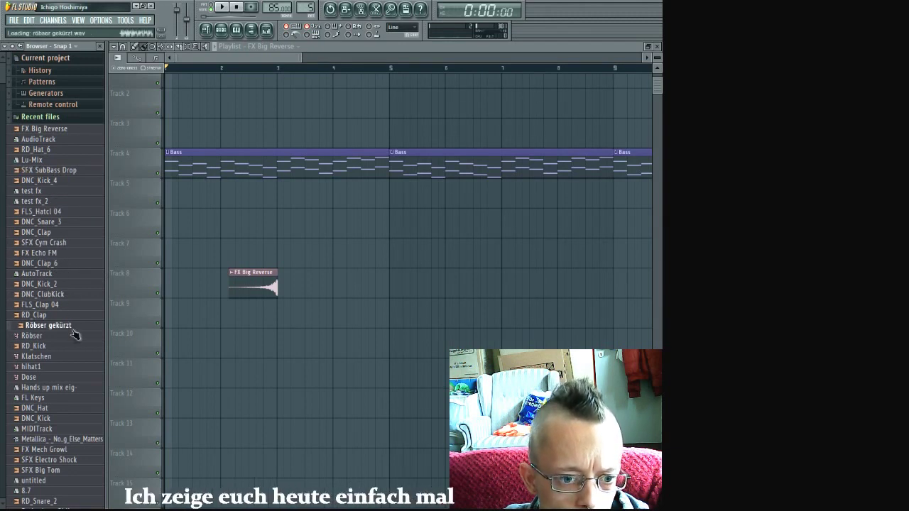
click(74, 347)
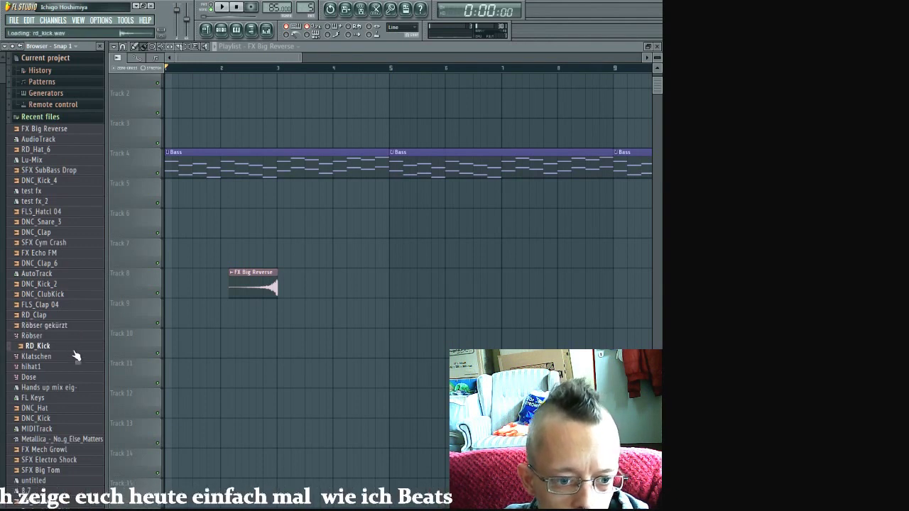
click(77, 409)
click(79, 419)
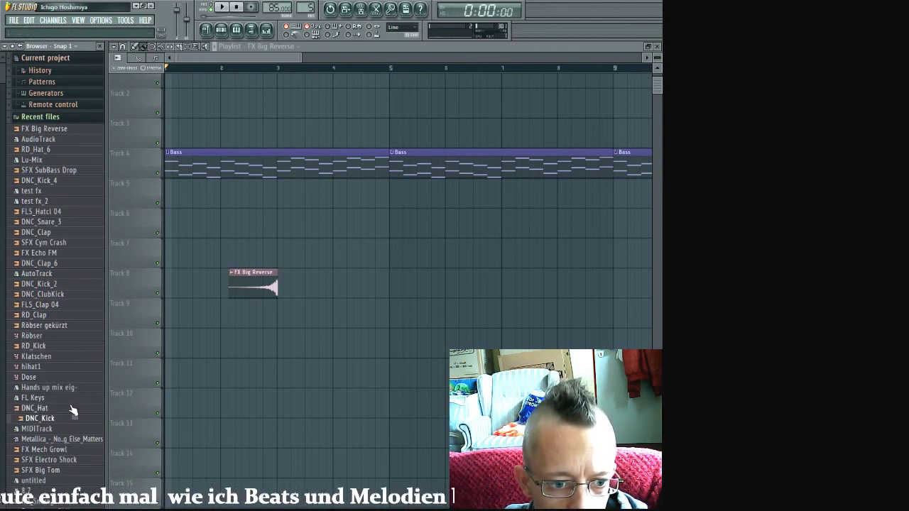
click(81, 451)
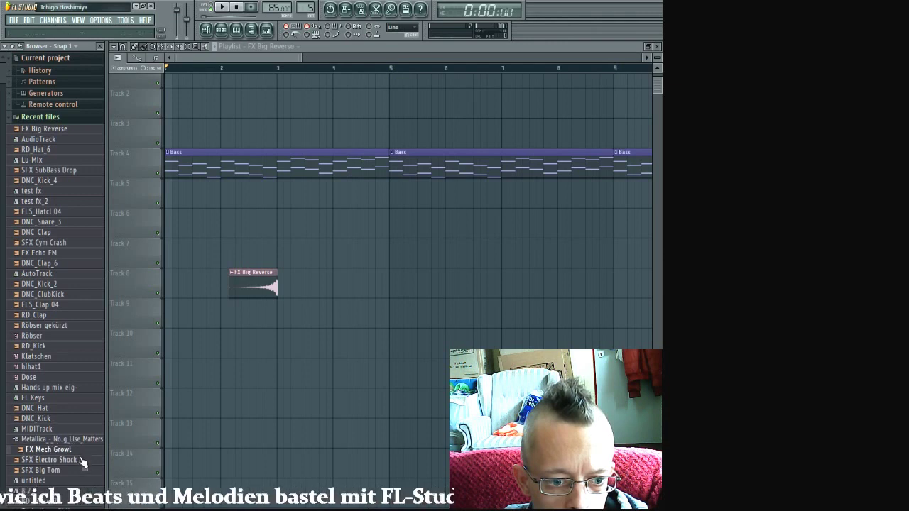
click(81, 461)
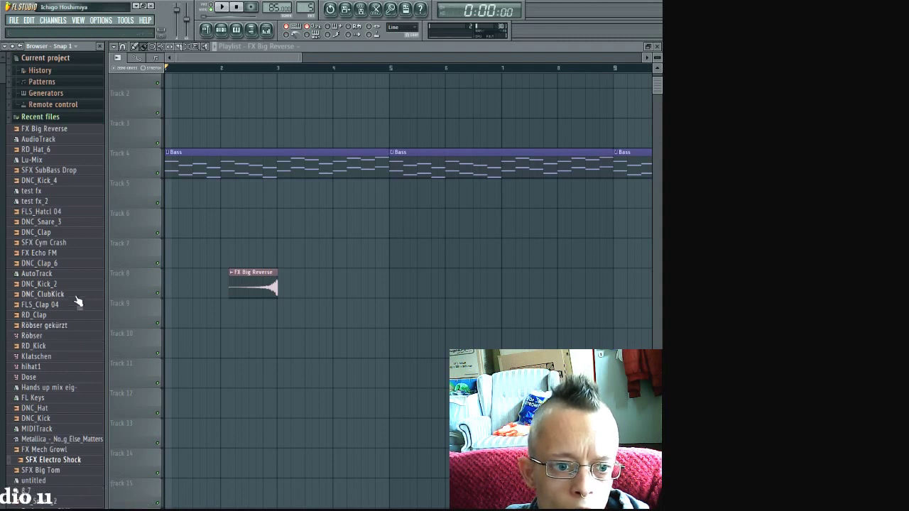
- Look through the recent files and audition the SFX Cym Crash sample
scroll(78, 286, down, 5)
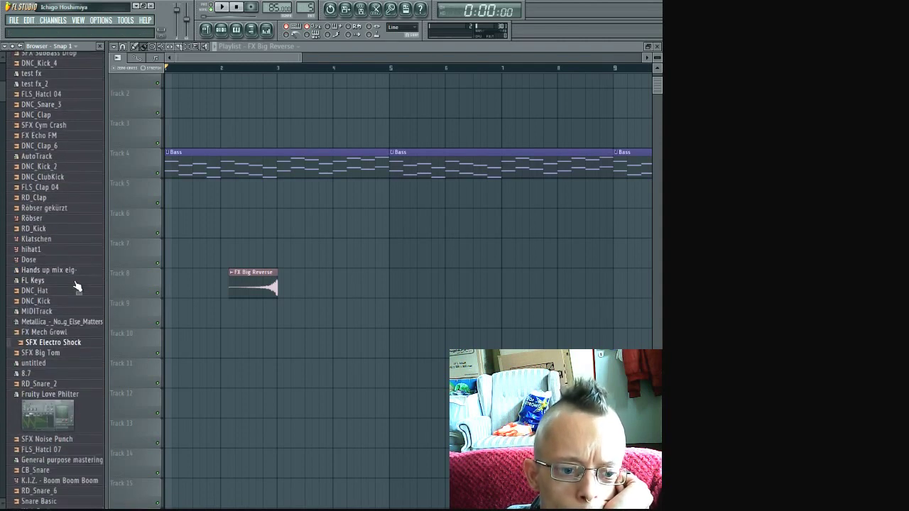
scroll(78, 286, up, 5)
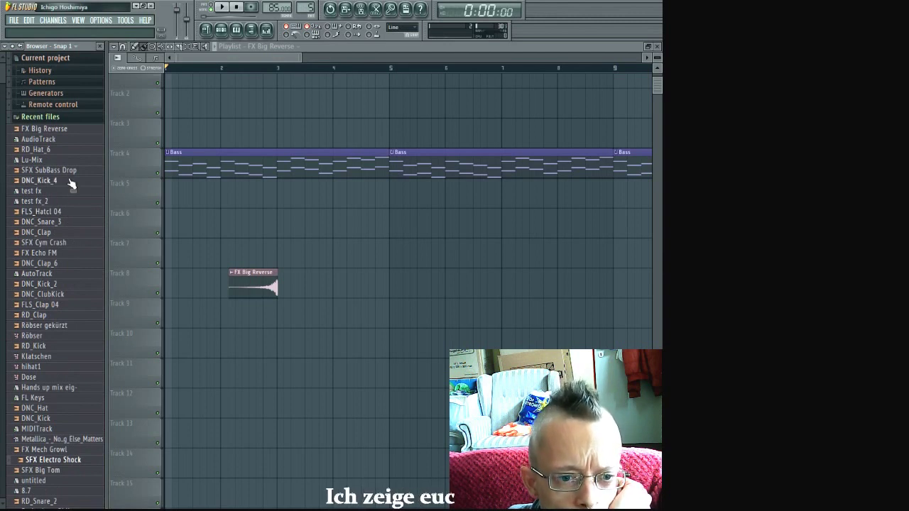
click(71, 244)
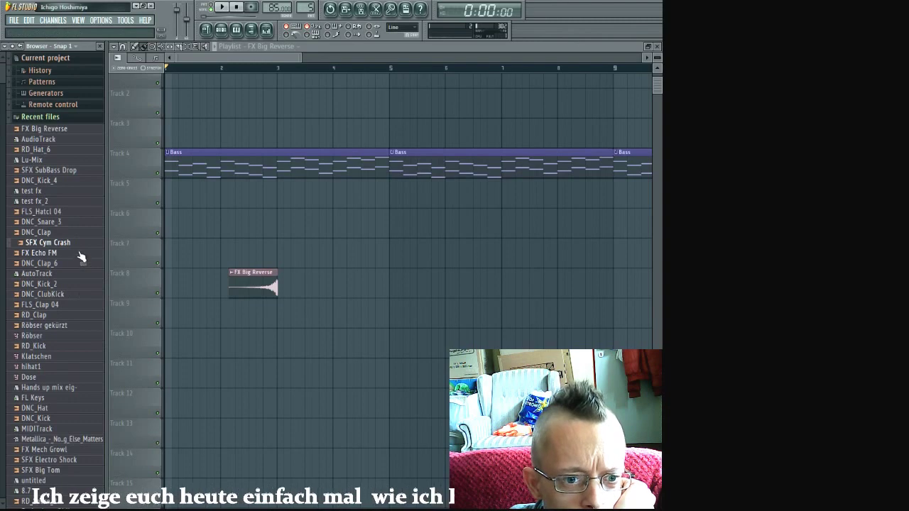
- Add the FLS_Crash 04c sample from the recent files to Track 9 at the start of bar 3
scroll(79, 255, down, 3)
scroll(80, 255, down, 2)
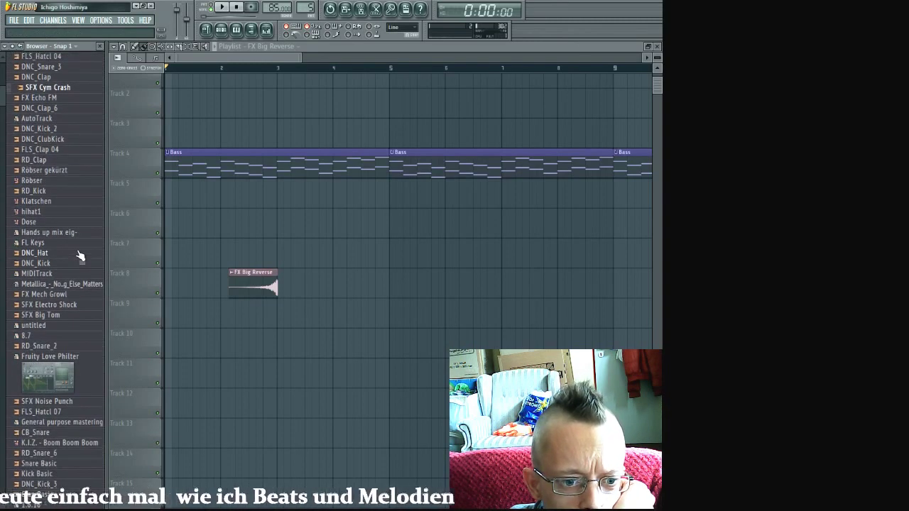
scroll(79, 255, down, 4)
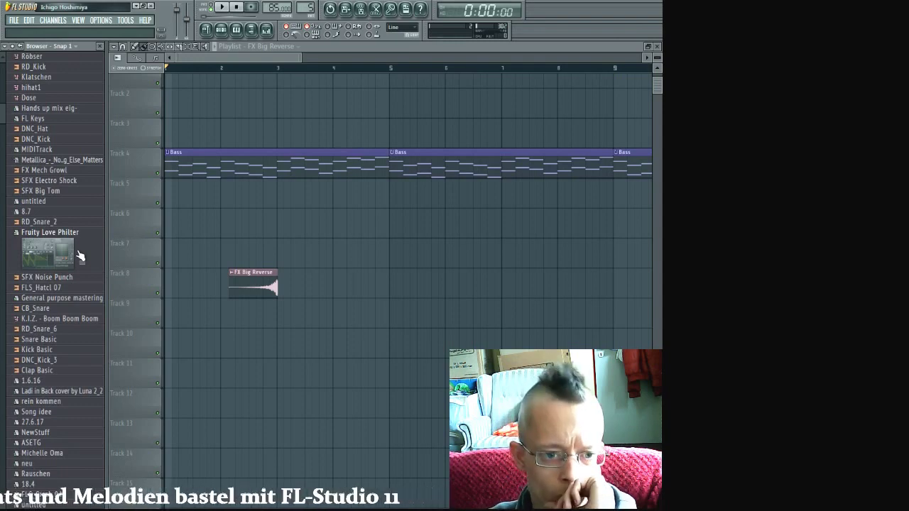
scroll(80, 255, down, 3)
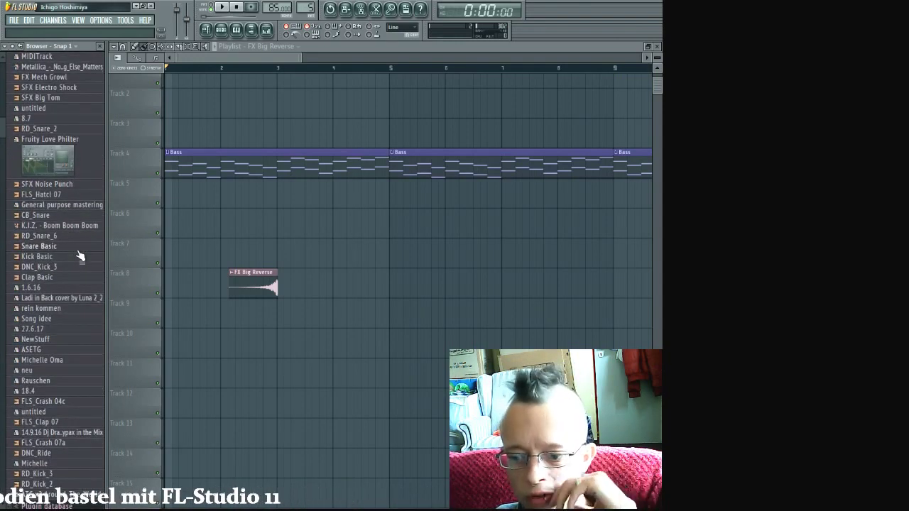
scroll(80, 255, down, 3)
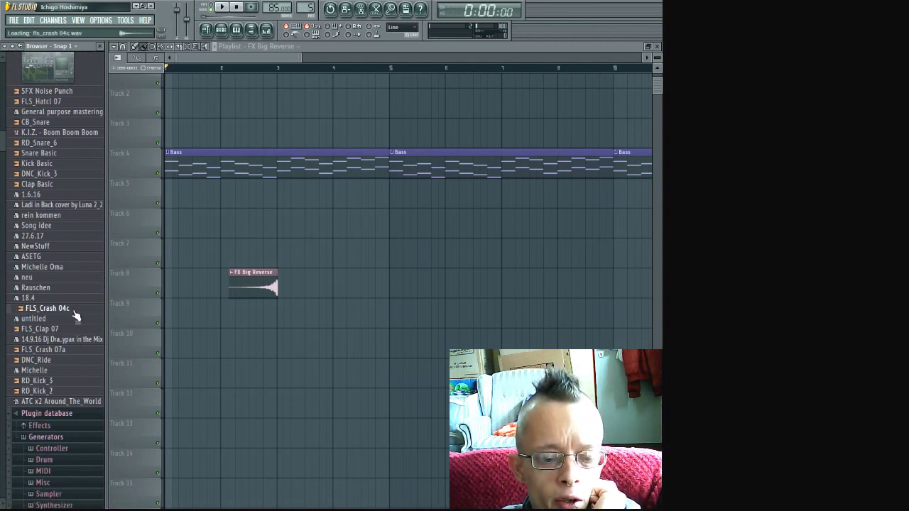
drag(276, 316, 278, 321)
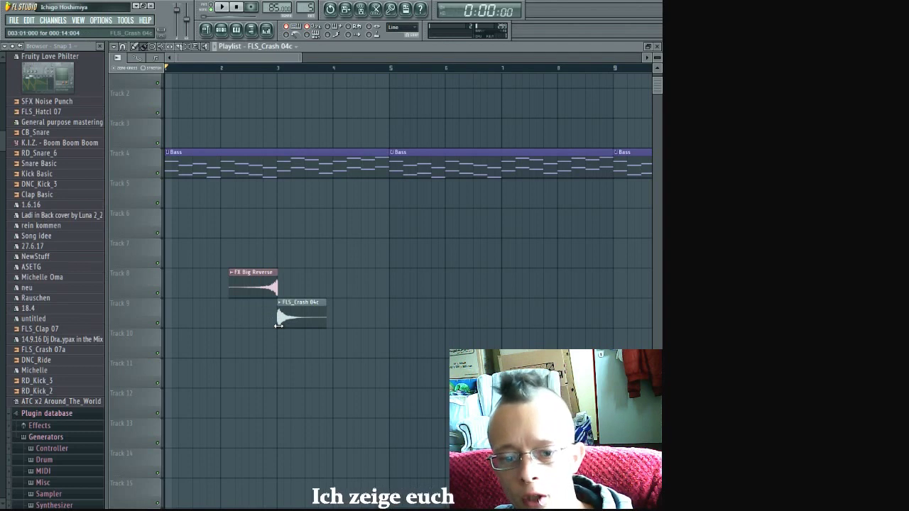
- Shift the FLS_Crash 04c clip slightly earlier so it overlaps the end of FX Big Reverse, and play the arrangement
click(143, 289)
scroll(290, 360, up, 6)
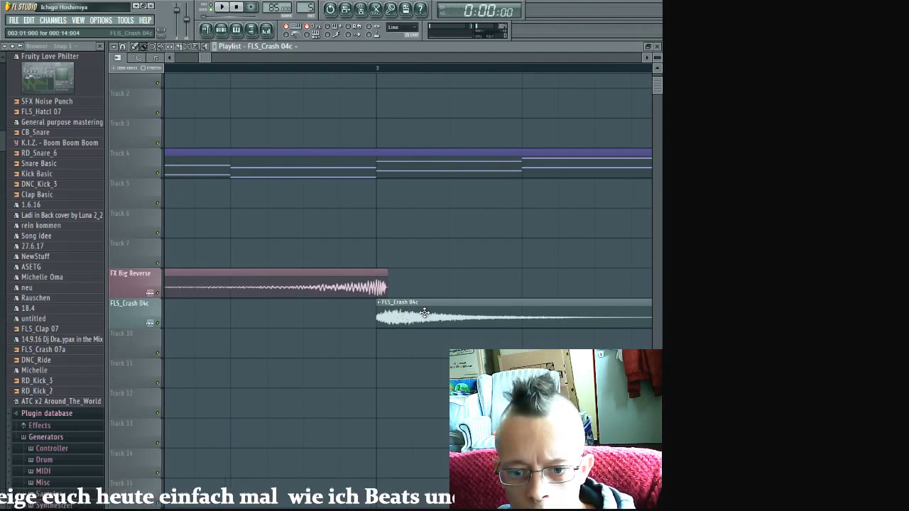
drag(411, 317, 401, 318)
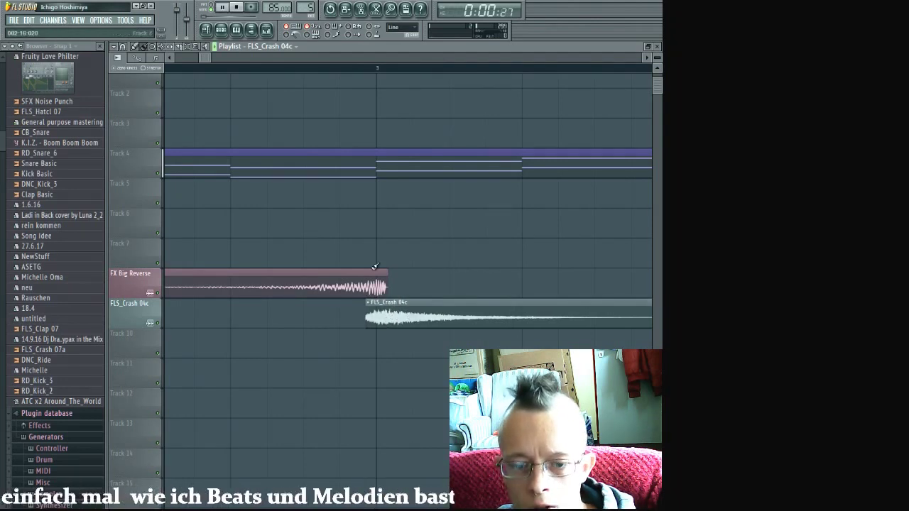
key(space)
scroll(393, 234, down, 3)
scroll(393, 233, down, 3)
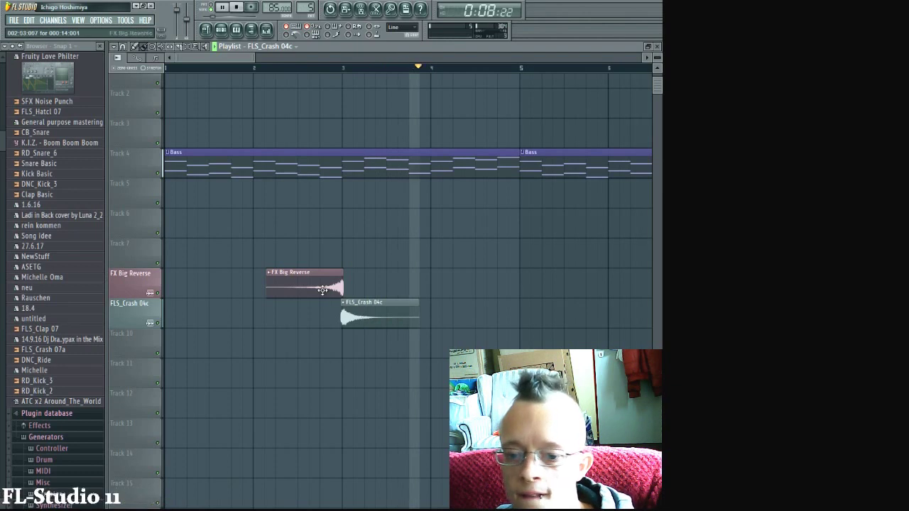
- Trim the end of FX Big Reverse and the start of FLS_Crash 04c to bar 3, and play from just before it
ctrl+scroll(330, 281, up, 6)
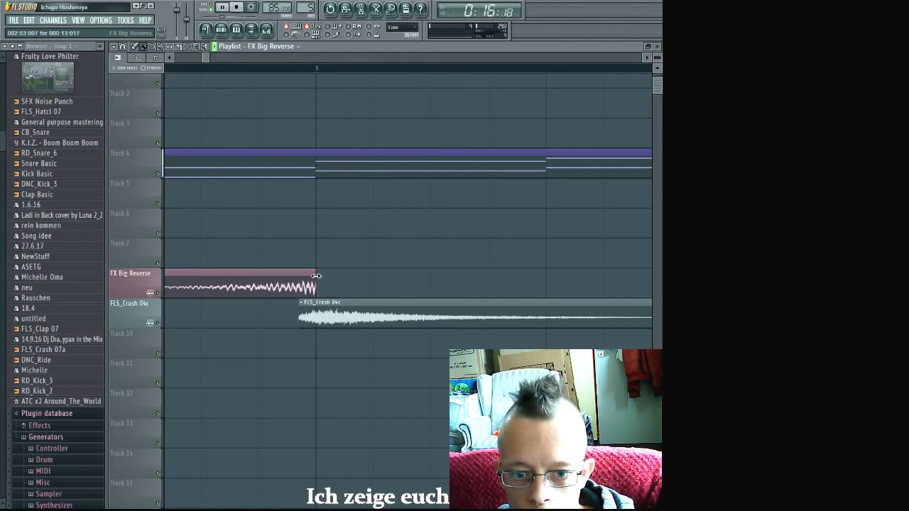
drag(298, 313, 307, 325)
key(space)
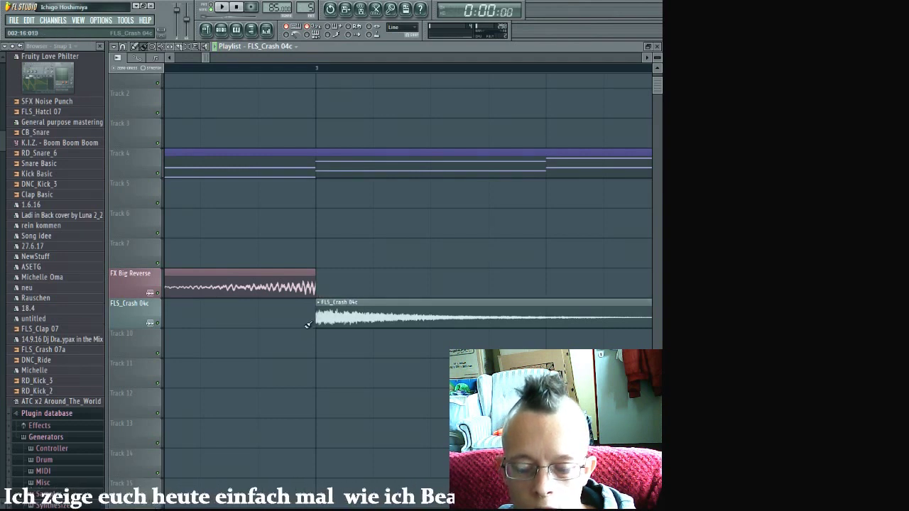
click(250, 68)
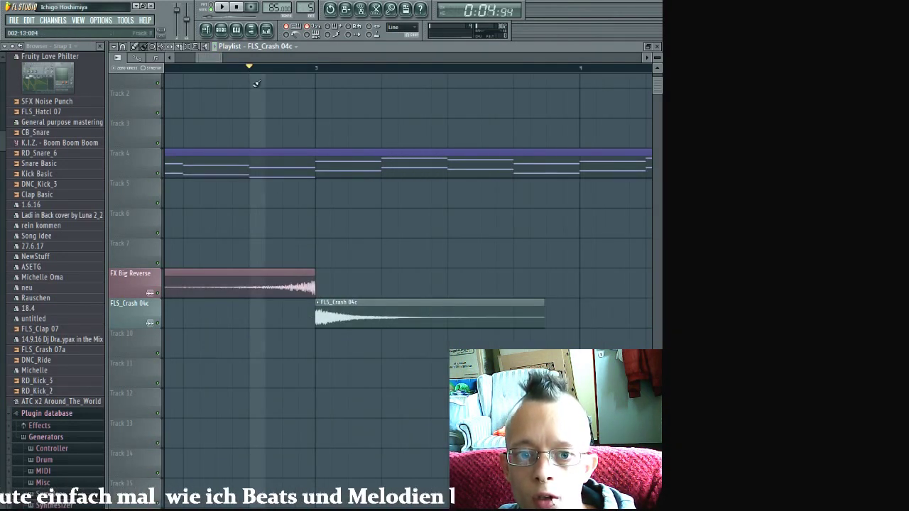
key(space)
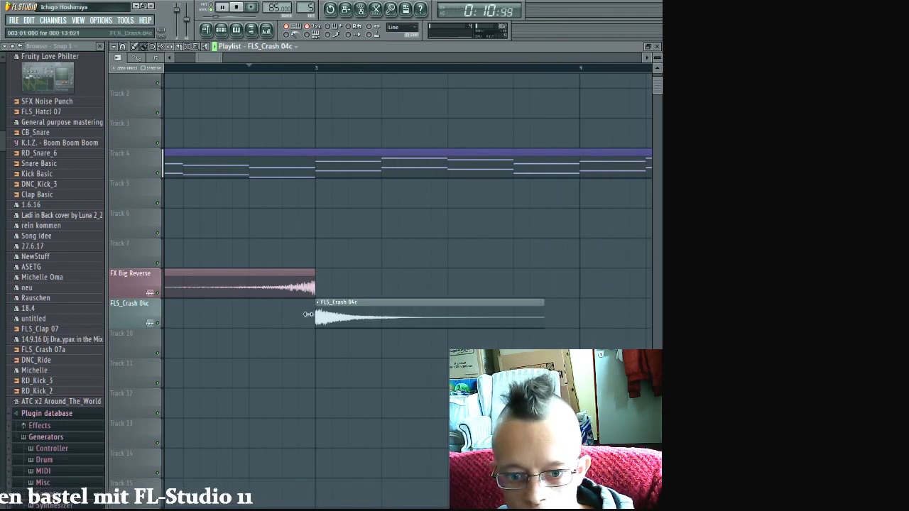
- Extend the start of the FLS_Crash 04c clip back to slightly before bar 3 and replay the transition
drag(307, 314, 297, 312)
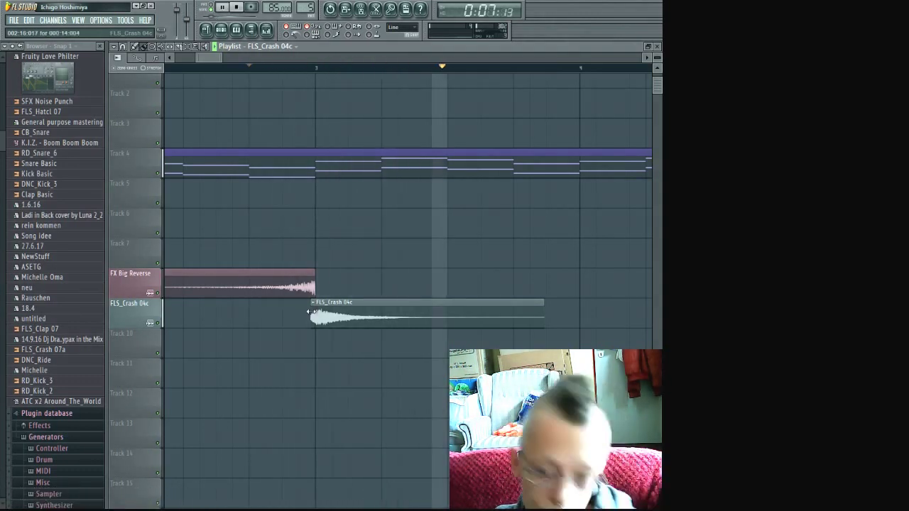
key(space)
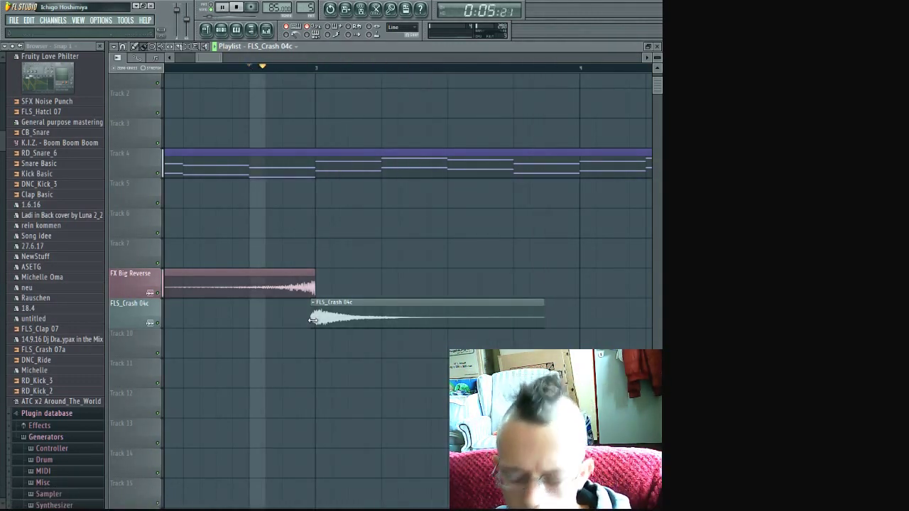
key(space)
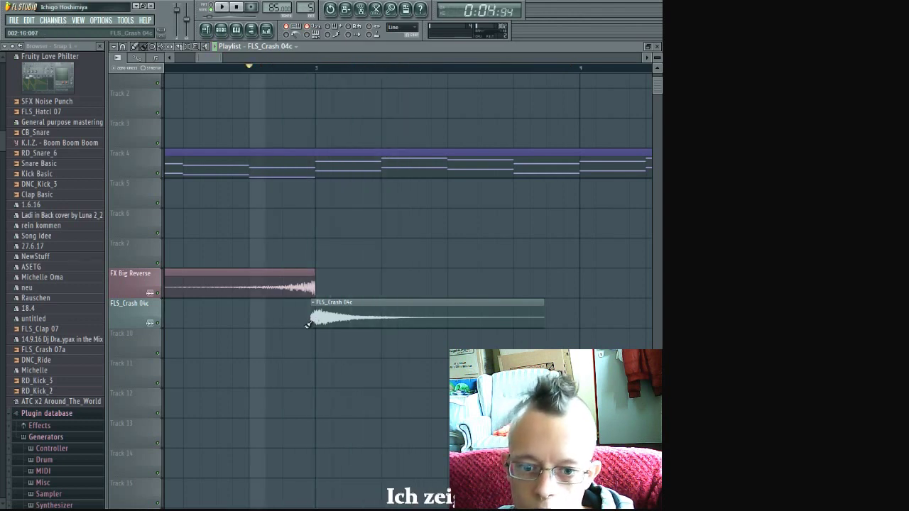
scroll(329, 319, up, 4)
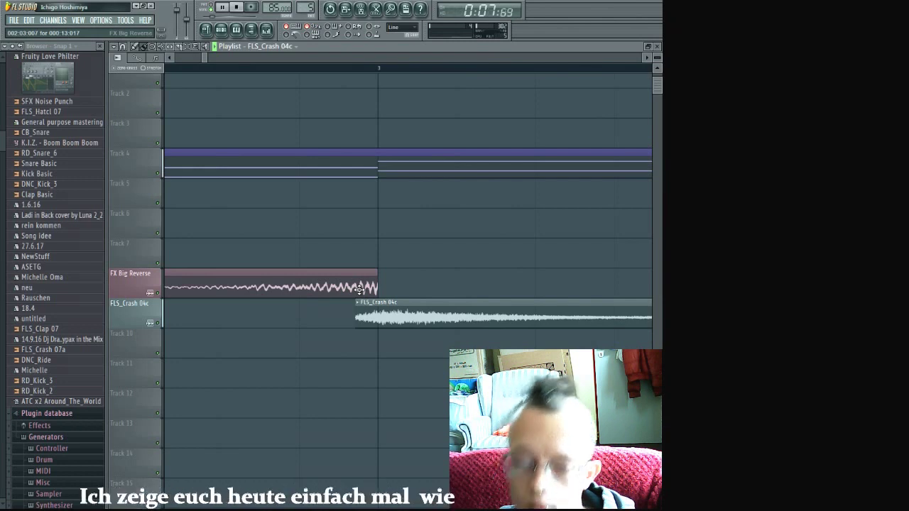
- Stop playback and show all channels in the step sequencer with the playlist open behind it
double_click(360, 288)
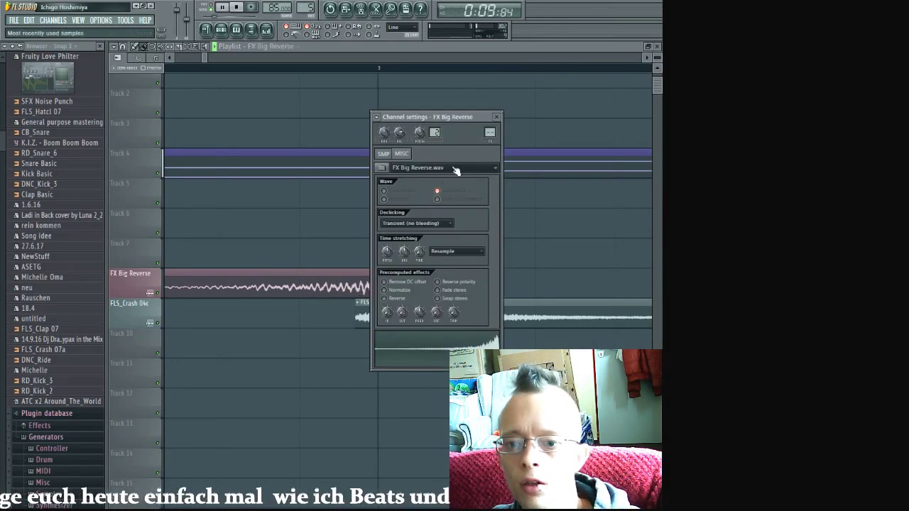
key(Escape)
key(F5)
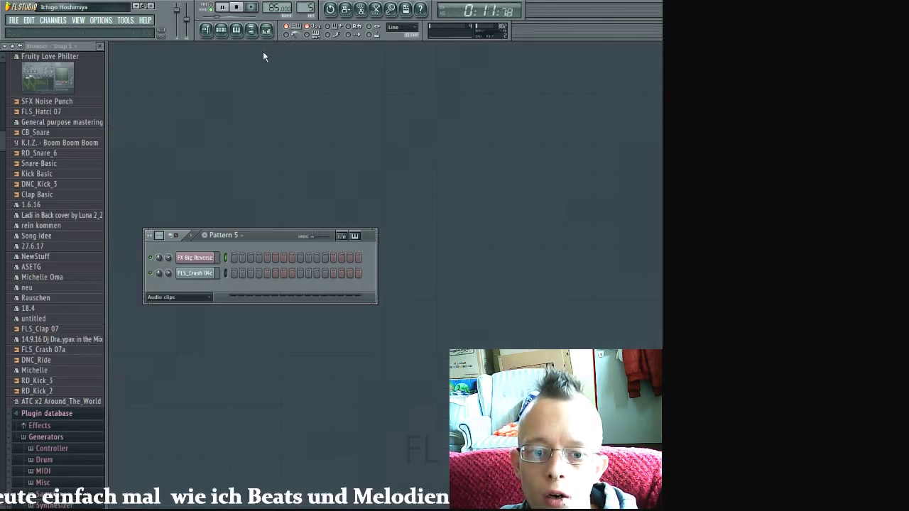
key(space)
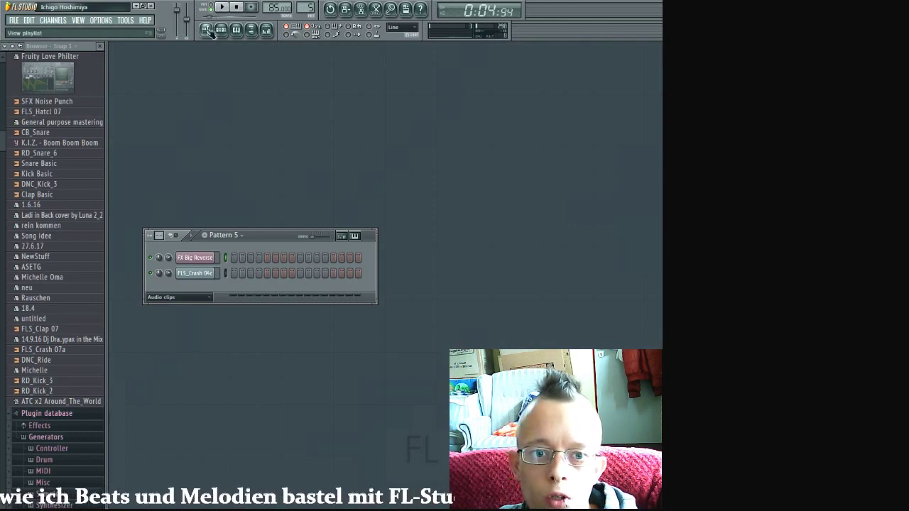
click(207, 29)
click(221, 29)
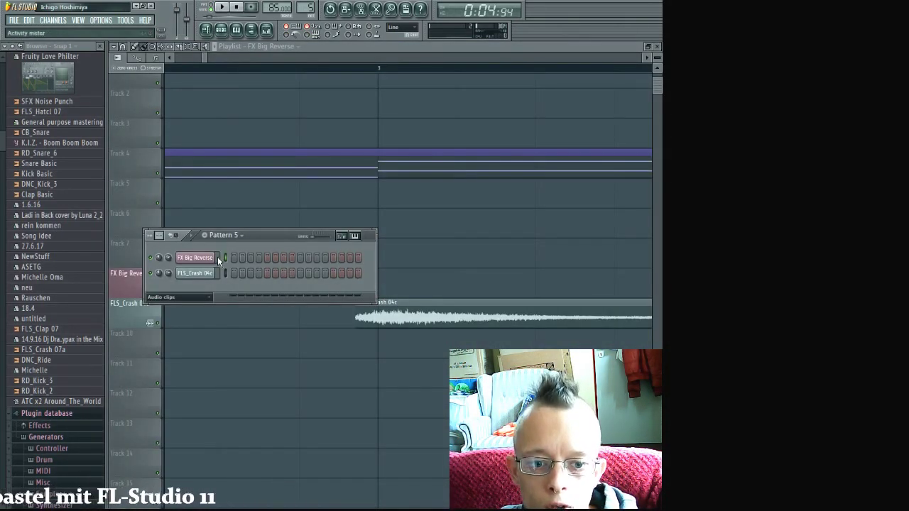
click(198, 309)
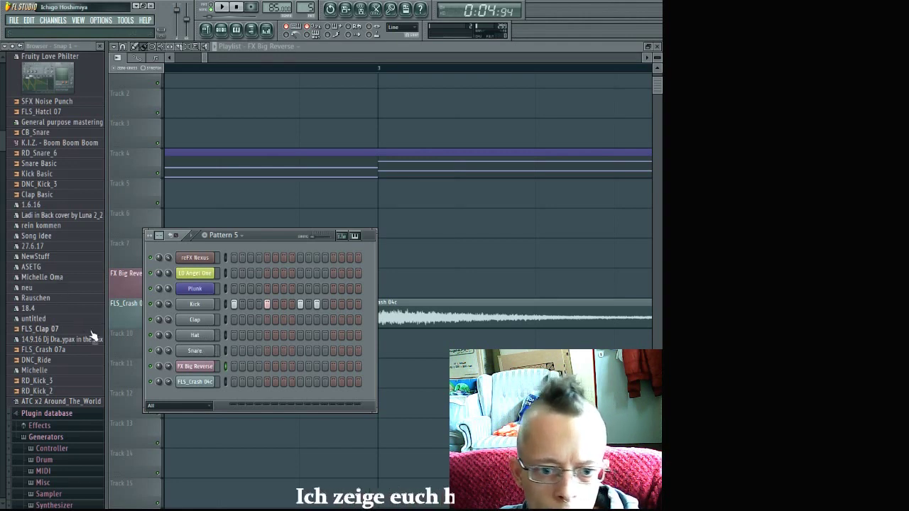
- Switch to Pattern 1 and remove all its Kick steps, leaving the Clap and Hat steps in place
scroll(228, 242, down, 4)
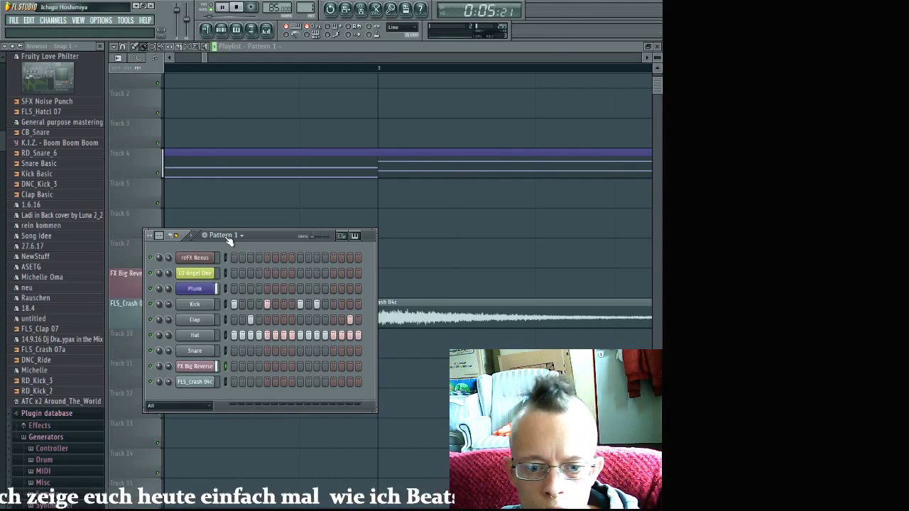
right_click(316, 303)
right_click(299, 303)
right_click(267, 304)
right_click(233, 304)
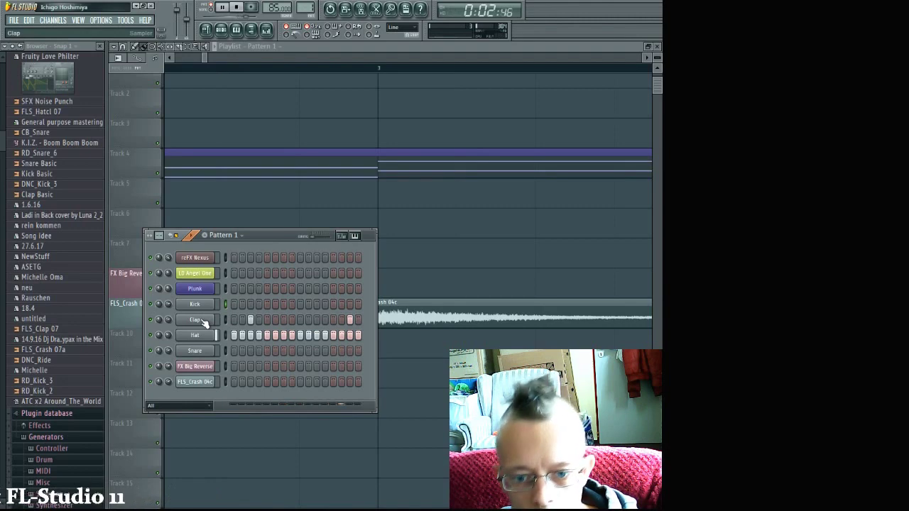
key(space)
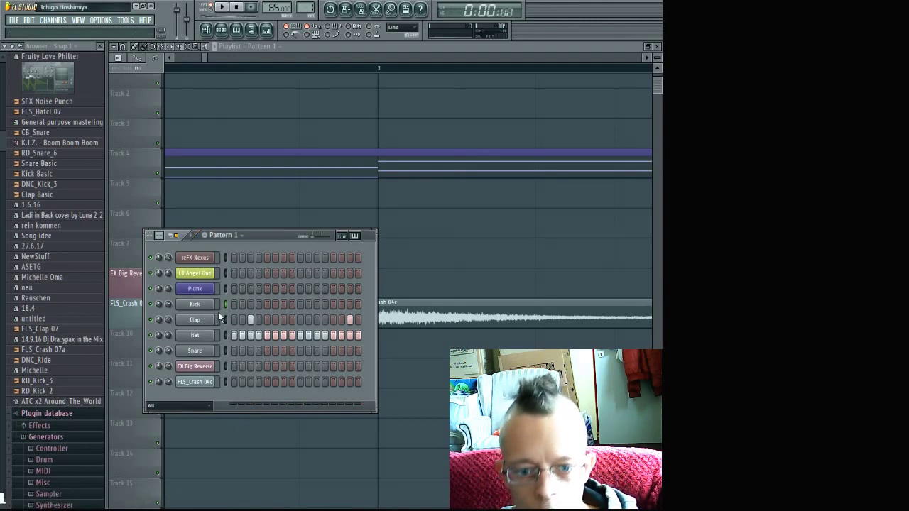
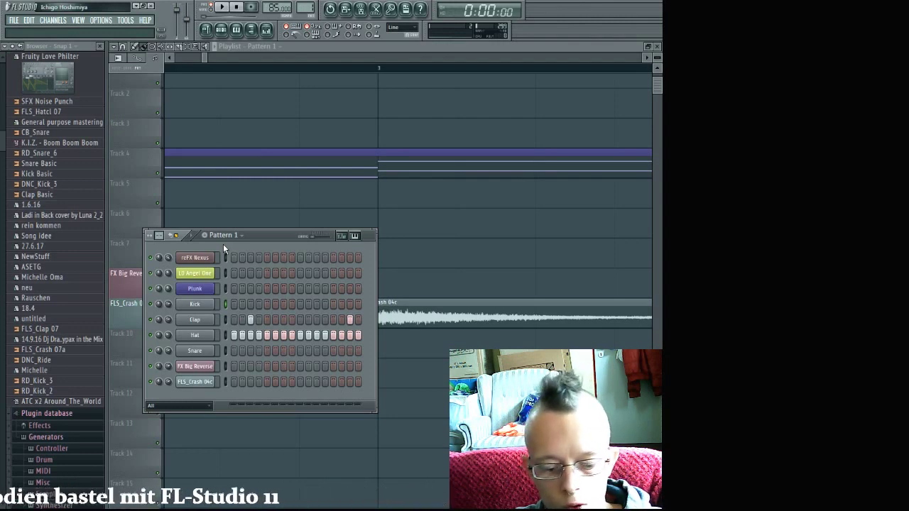
- Rename Pattern 1 as ClapHat, color the Clap and Hat channels brown, and play the pattern
key(Return)
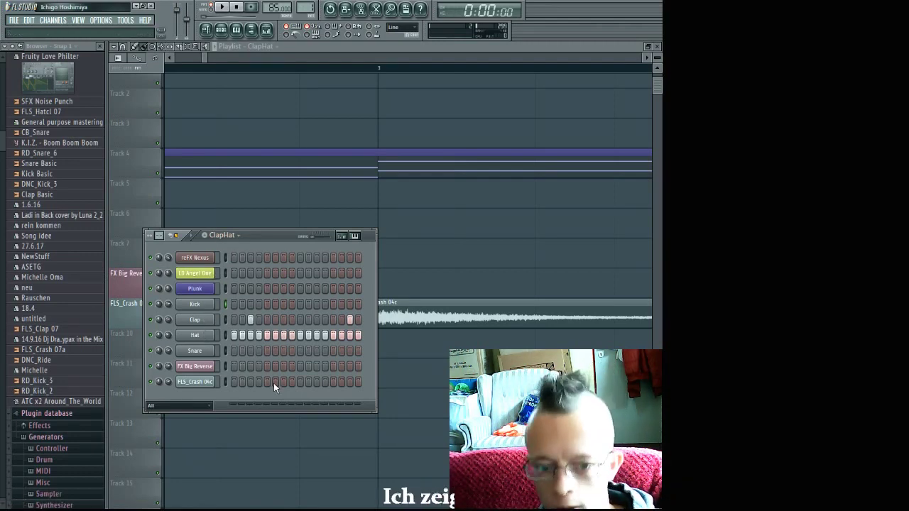
click(198, 334)
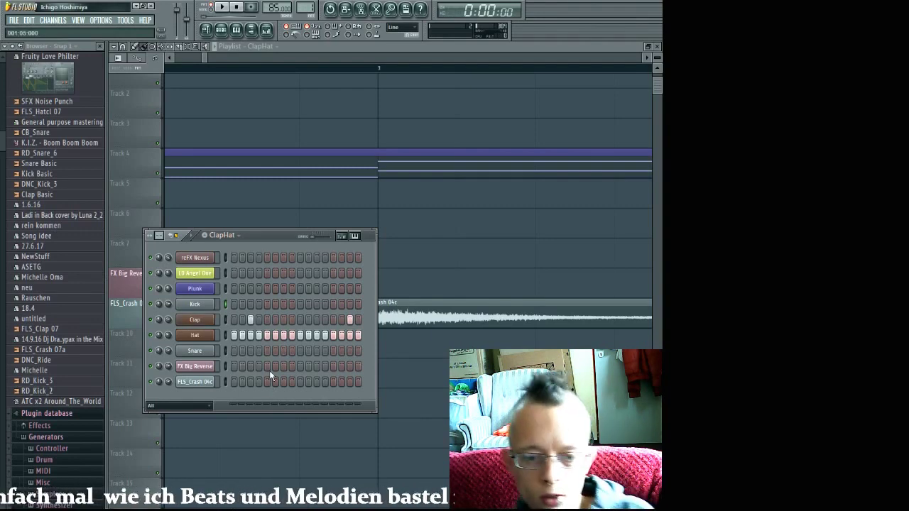
key(space)
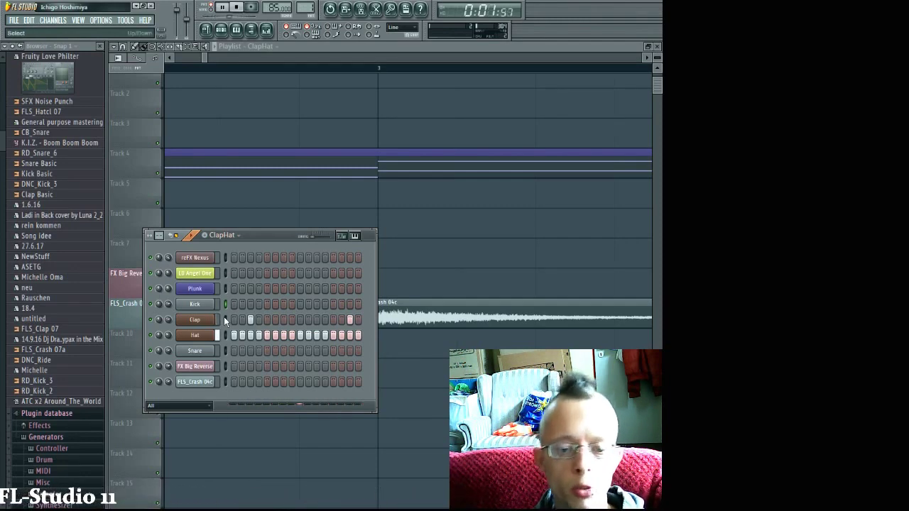
key(space)
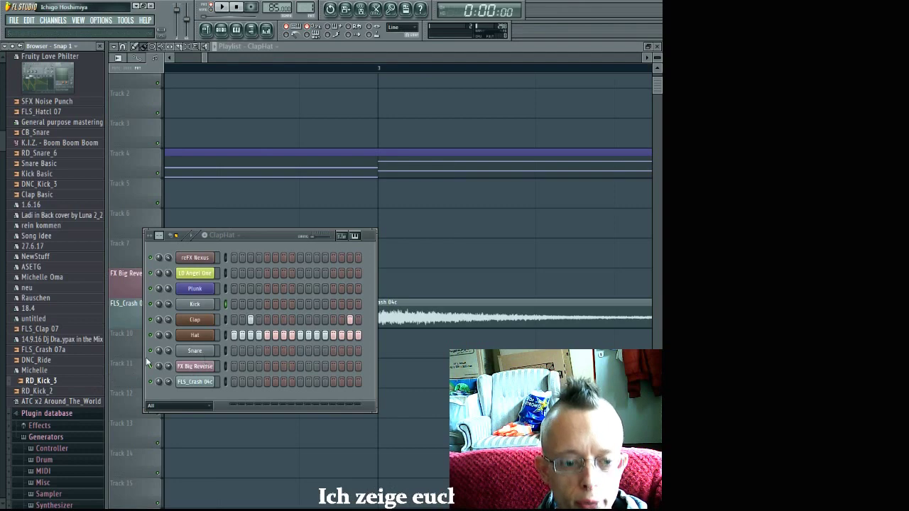
- Collapse the Plugin database and Plugin presets folders in the browser
scroll(54, 382, down, 6)
scroll(53, 382, down, 13)
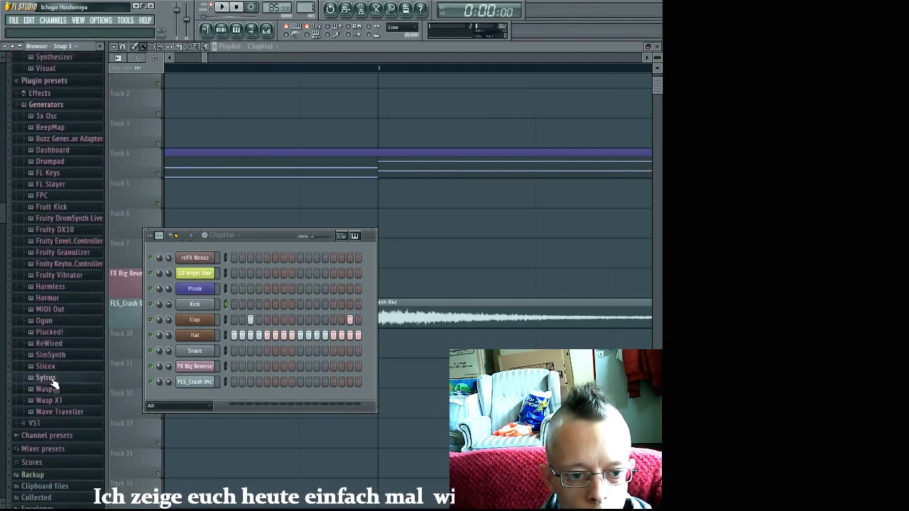
scroll(54, 377, up, 14)
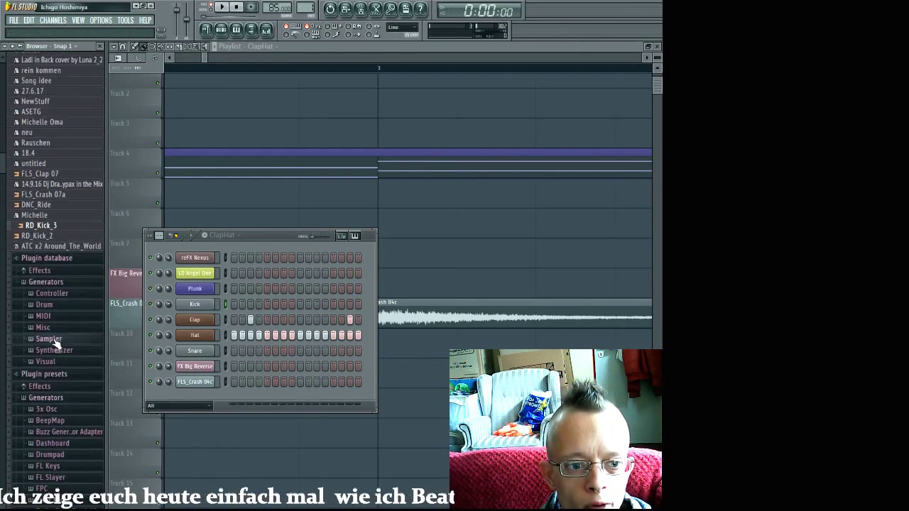
click(73, 258)
click(67, 273)
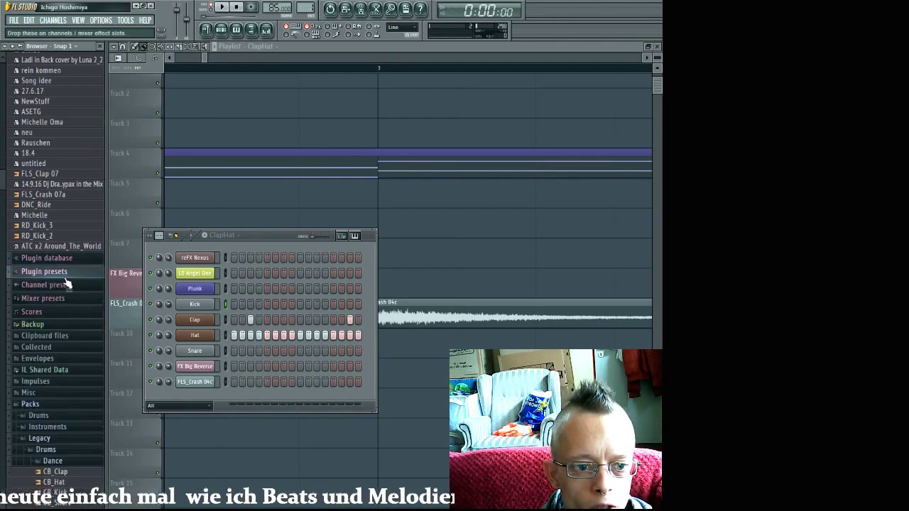
- Expand the HipHop folder of the Legacy drum samples in the browser
scroll(70, 323, down, 3)
scroll(70, 329, down, 3)
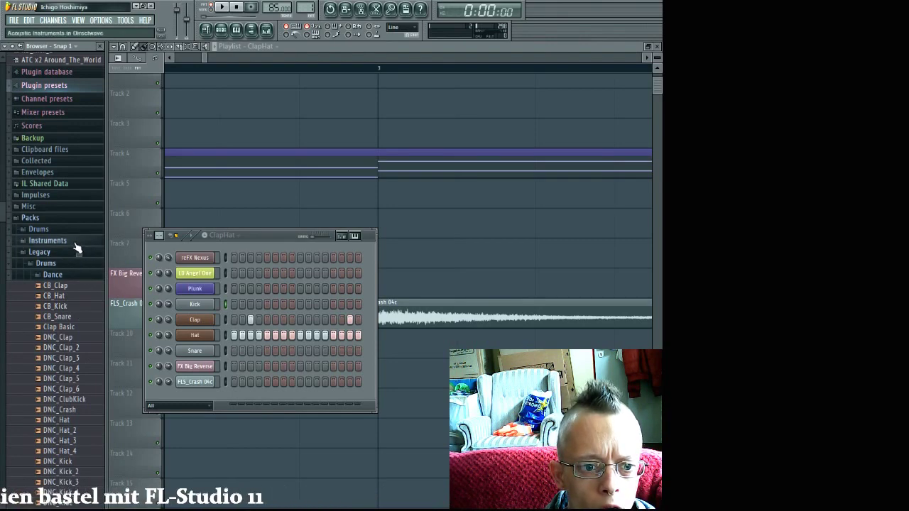
click(48, 240)
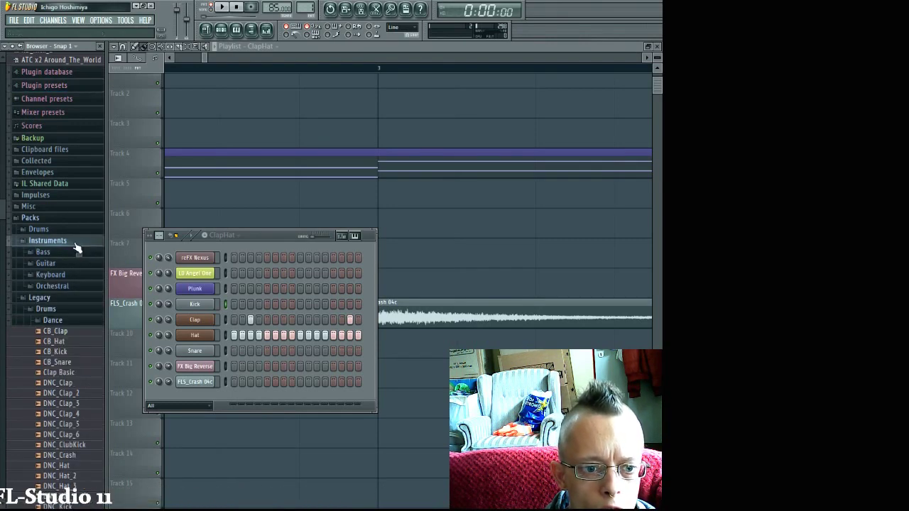
click(74, 243)
scroll(76, 275, down, 10)
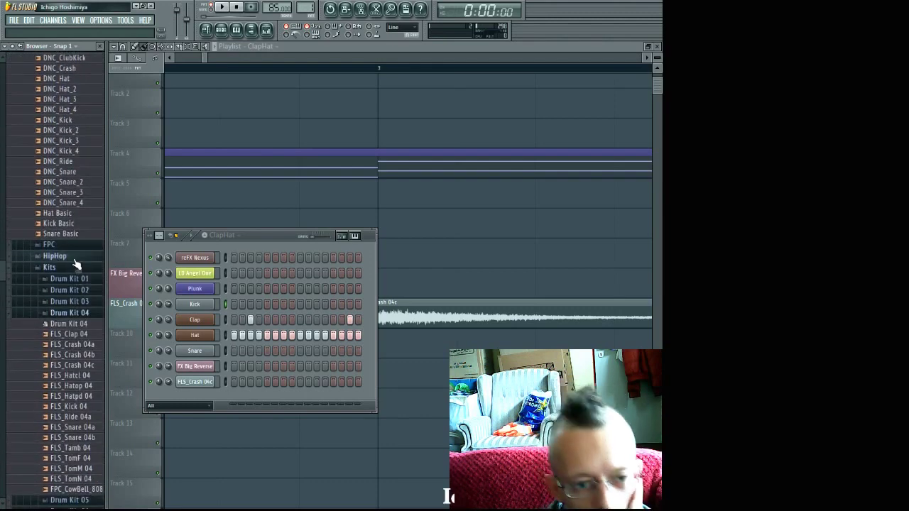
click(74, 260)
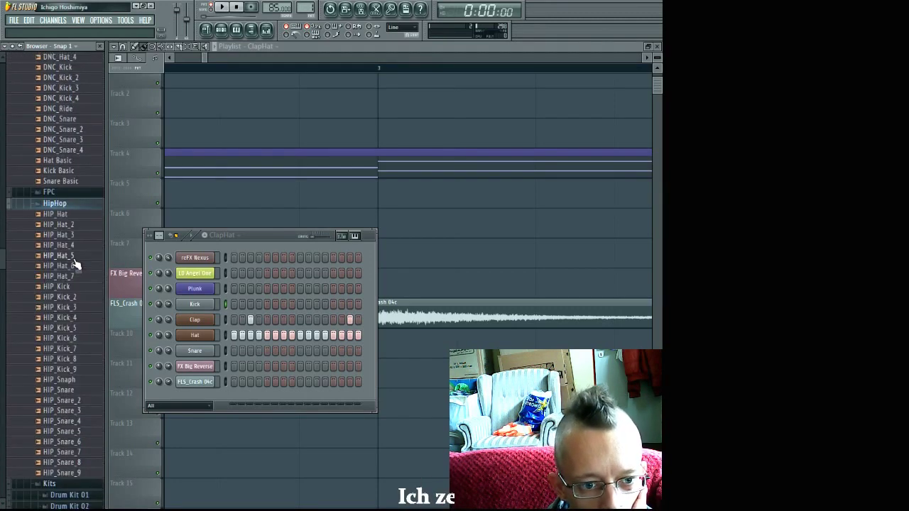
- Audition the HipHop kick samples, including HIP_Kick_6, HIP_Kick_7 and HIP_Kick_8
click(81, 379)
click(81, 360)
click(82, 350)
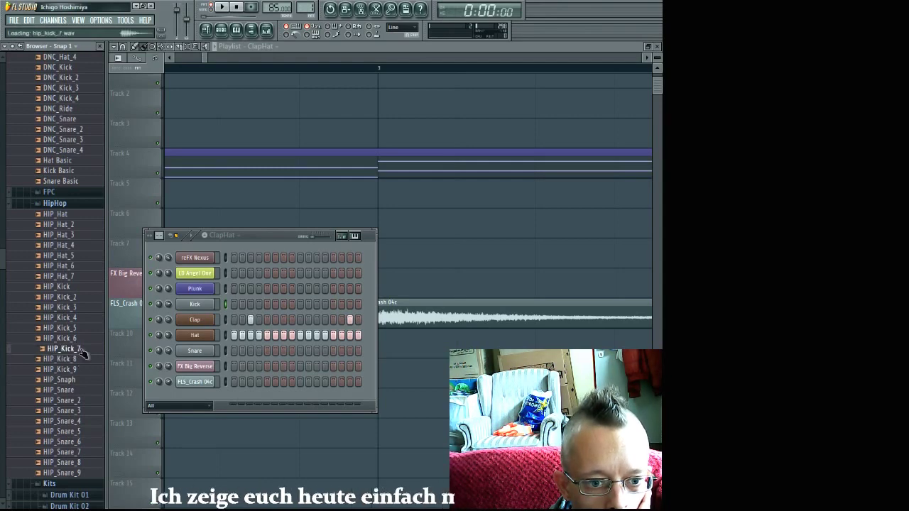
key(Up)
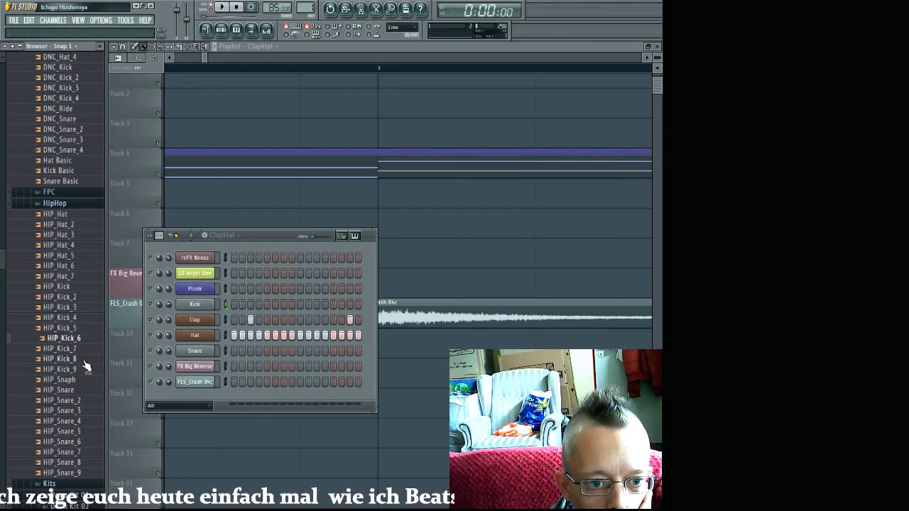
click(83, 360)
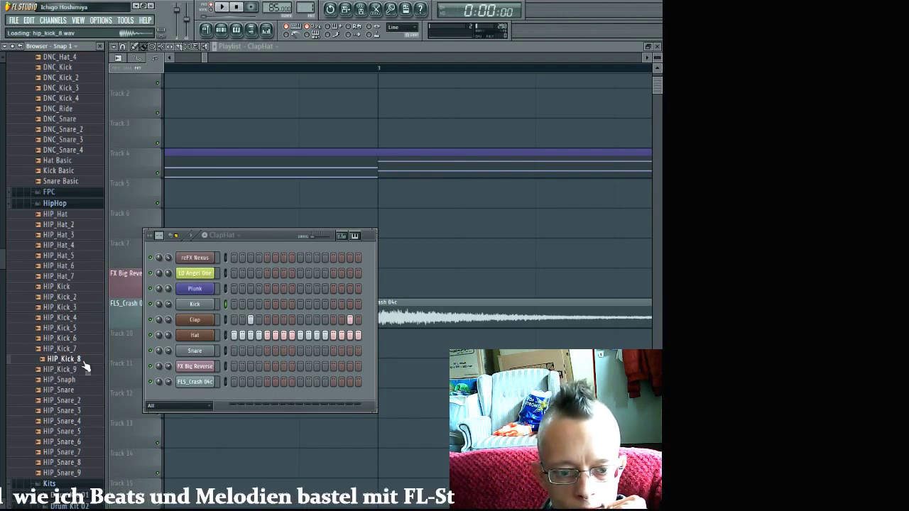
- Audition samples in the Drum Kit 04 folder and load FLS_Snare 04a into the Snare channel
scroll(85, 365, down, 2)
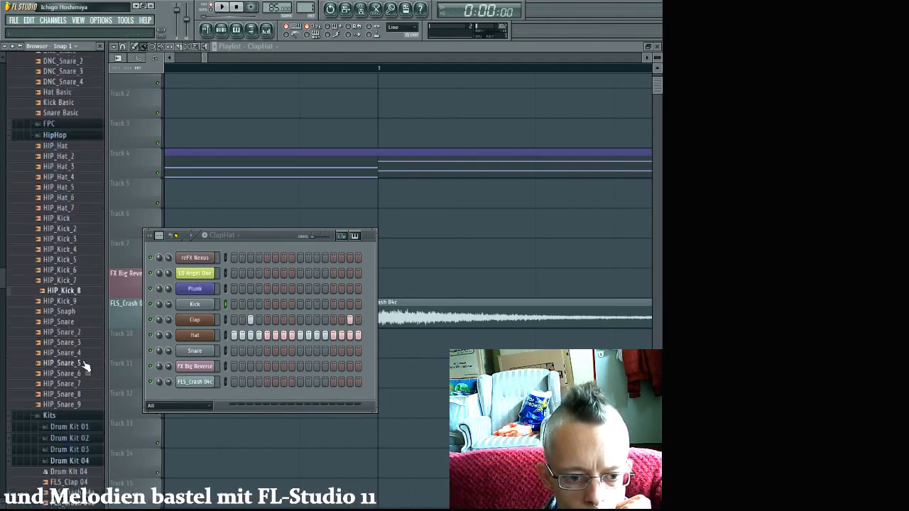
scroll(84, 366, down, 8)
click(84, 364)
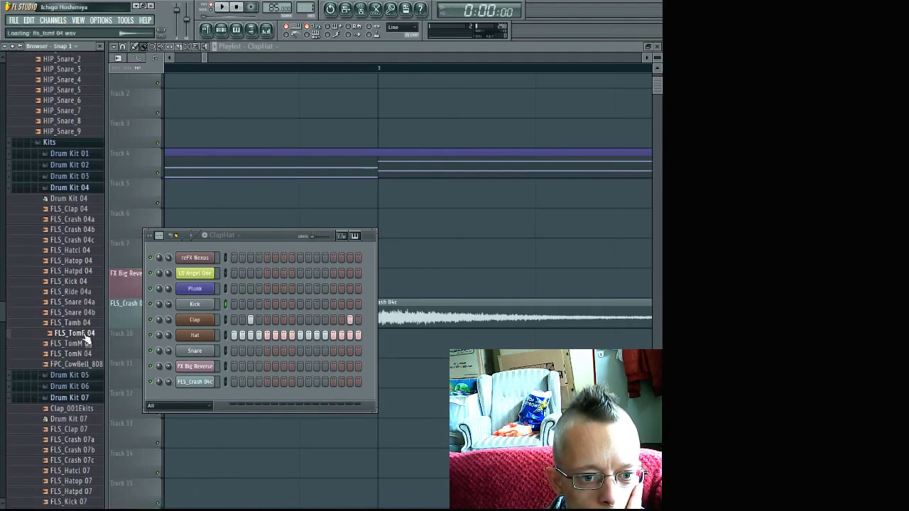
click(90, 293)
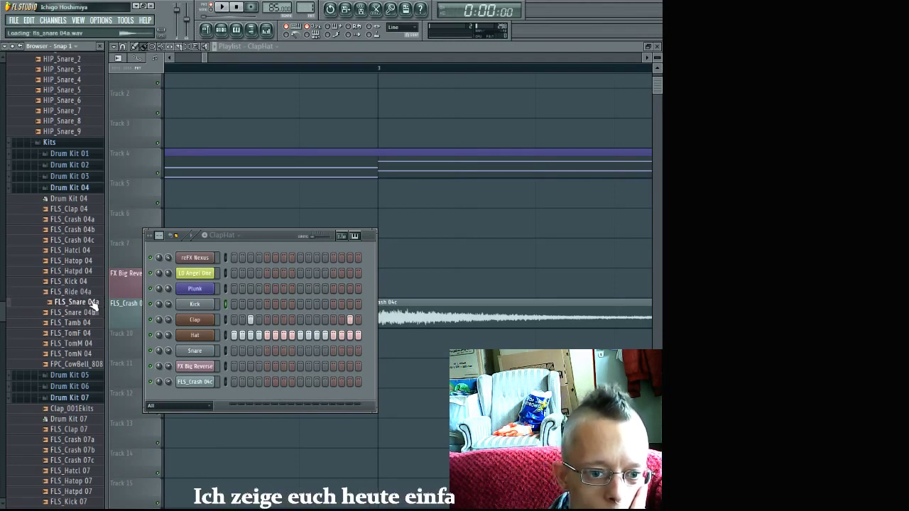
drag(94, 305, 196, 344)
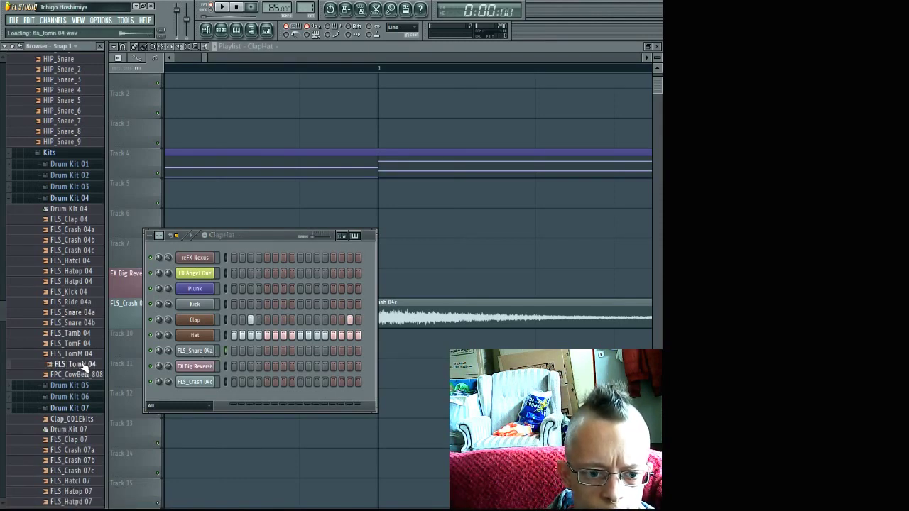
- Audition FX Spin Down from the SFX folder and place it on Track 5 at bar 3 of the playlist
scroll(84, 365, down, 15)
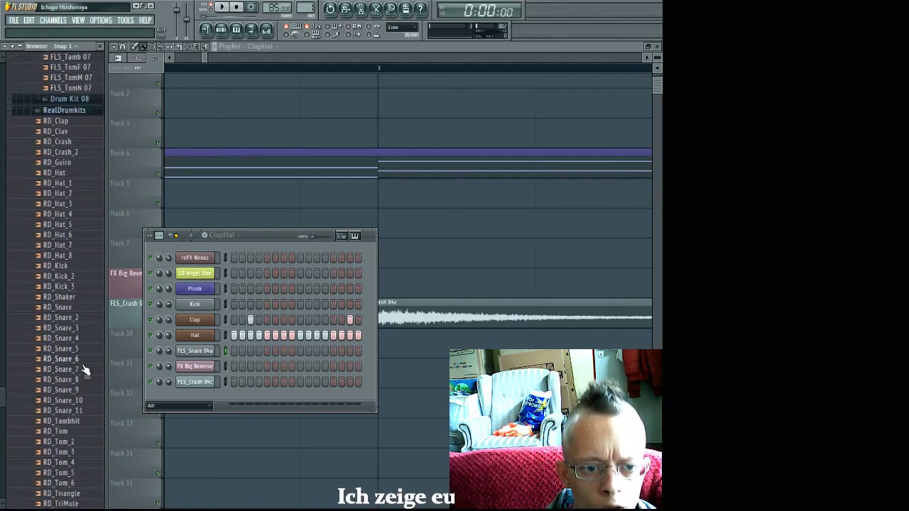
scroll(84, 369, down, 8)
scroll(83, 369, up, 4)
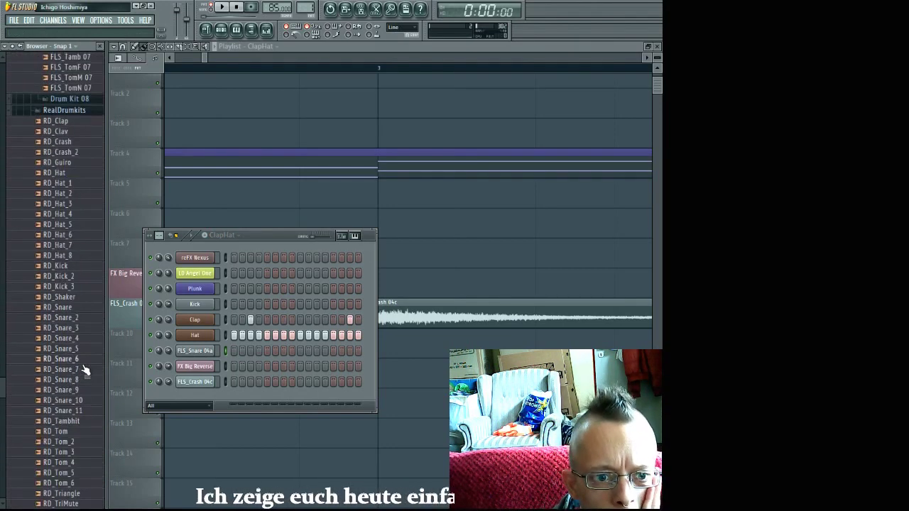
scroll(84, 369, down, 12)
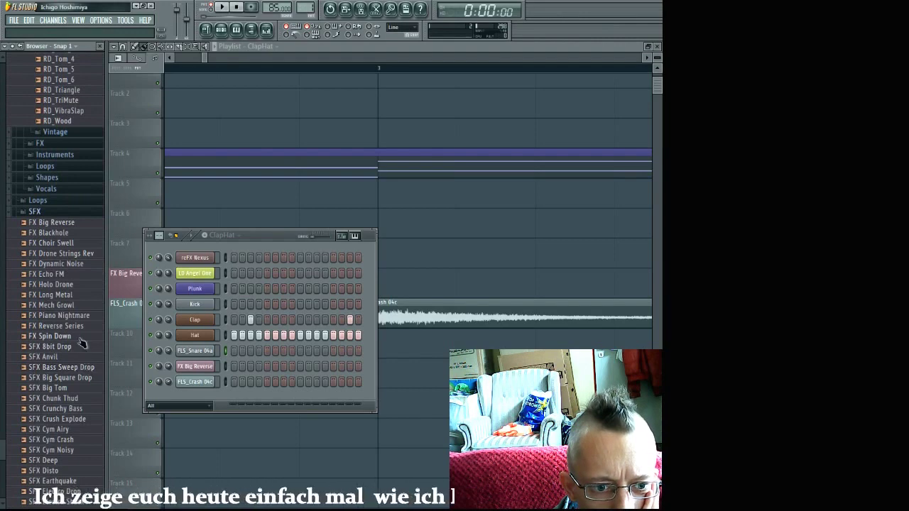
click(83, 337)
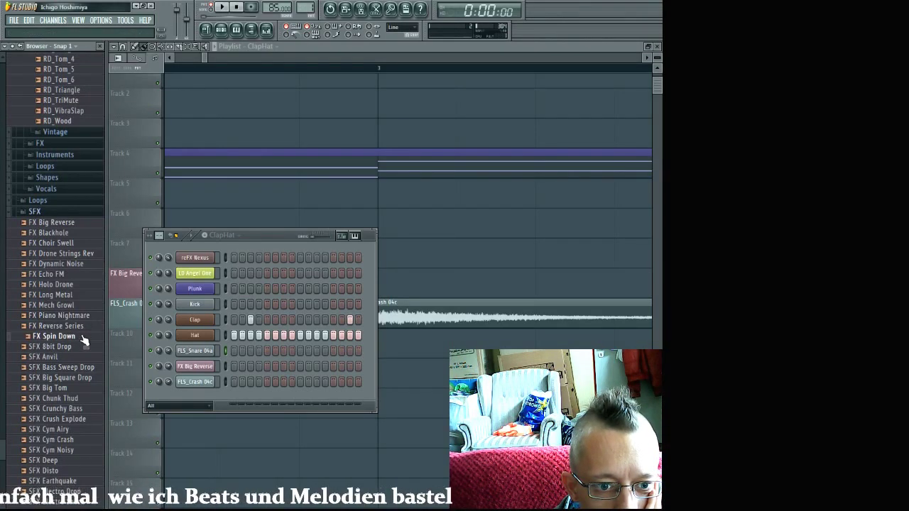
drag(82, 336, 417, 206)
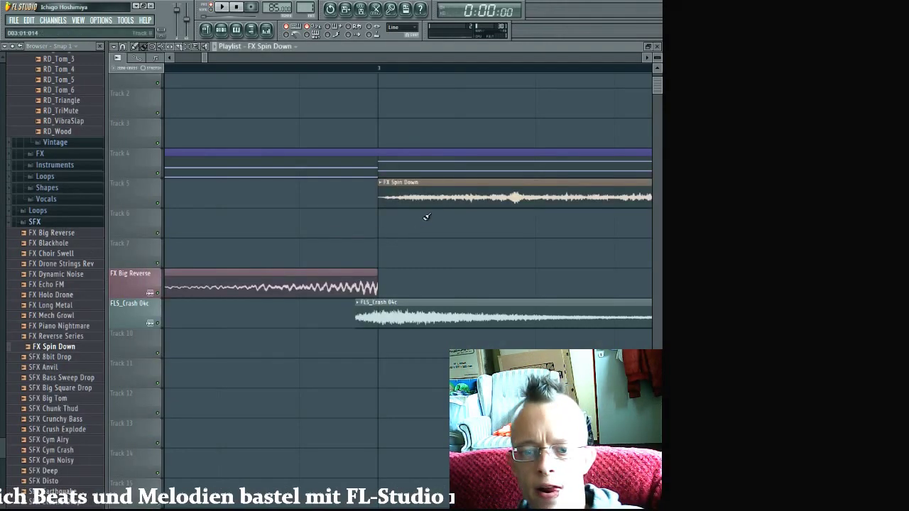
- Move the FX Spin Down clip to Track 6 at bar 13 and shorten it to about one and a third bars
scroll(398, 237, down, 2)
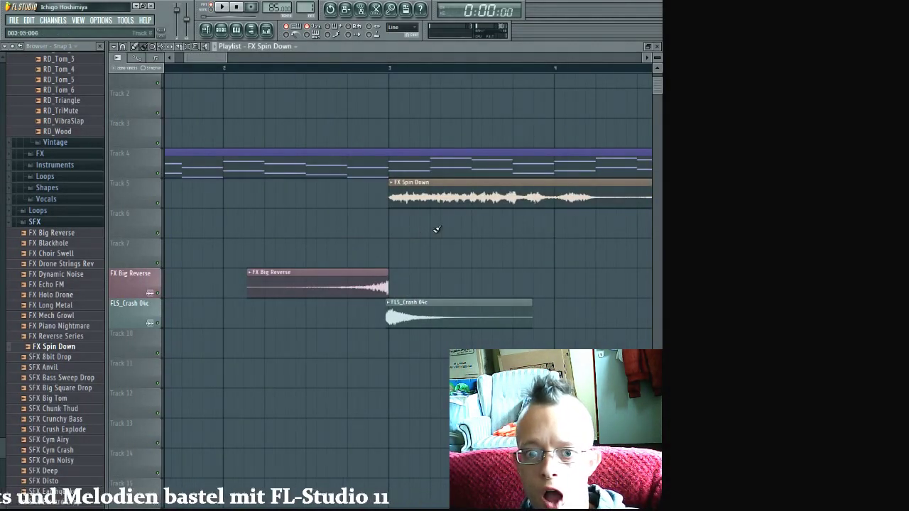
scroll(442, 232, down, 3)
scroll(438, 280, down, 1)
drag(394, 202, 500, 234)
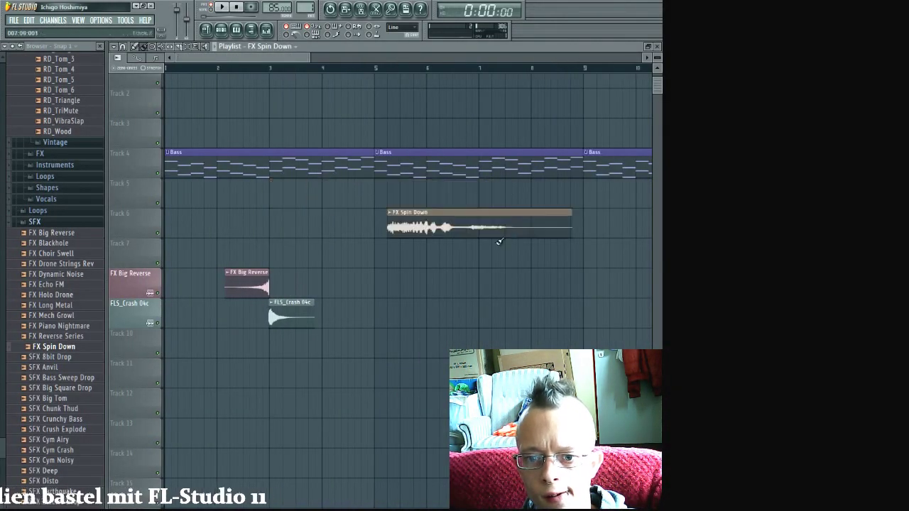
scroll(467, 263, down, 5)
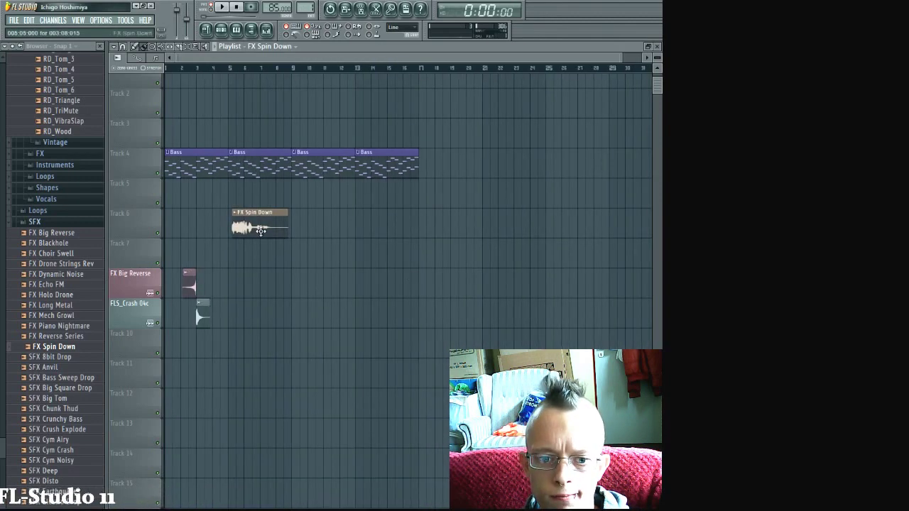
drag(261, 229, 369, 235)
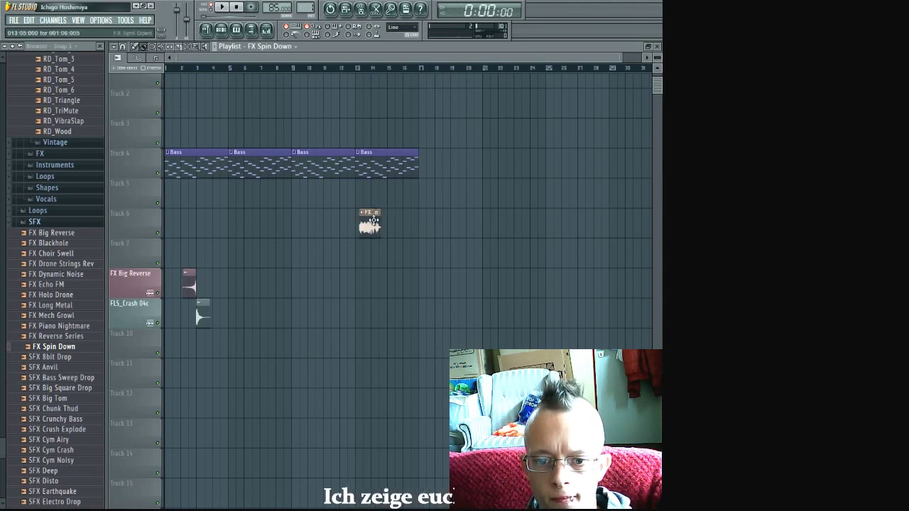
scroll(368, 222, up, 4)
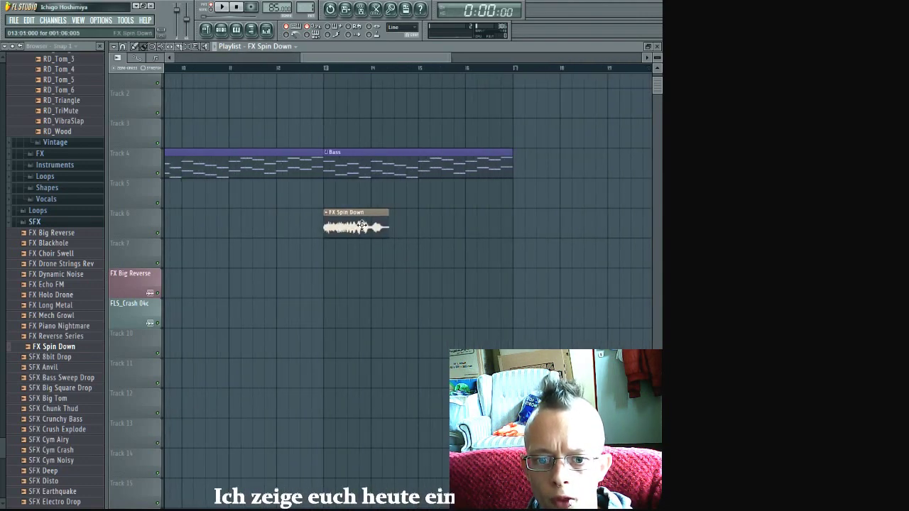
- Play from just before bar 13, lower the FX Spin Down channel volume, close its settings and stop playback
click(315, 69)
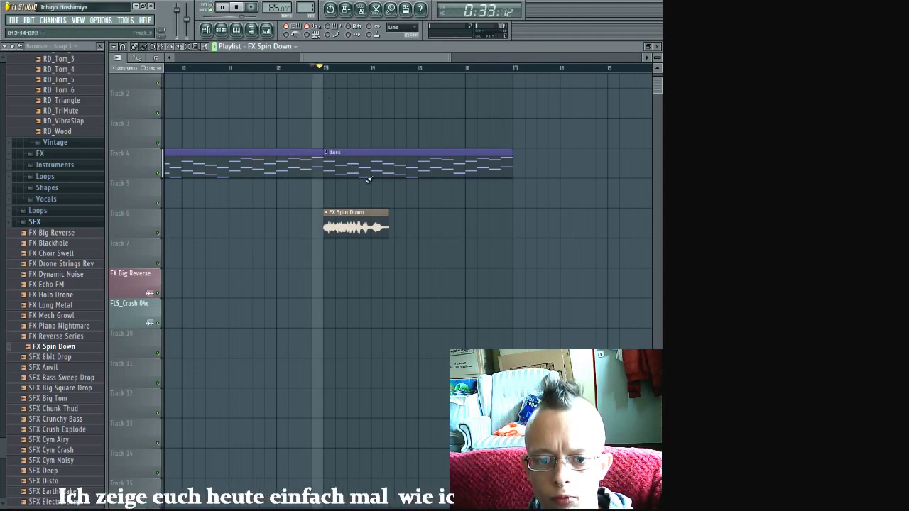
double_click(376, 213)
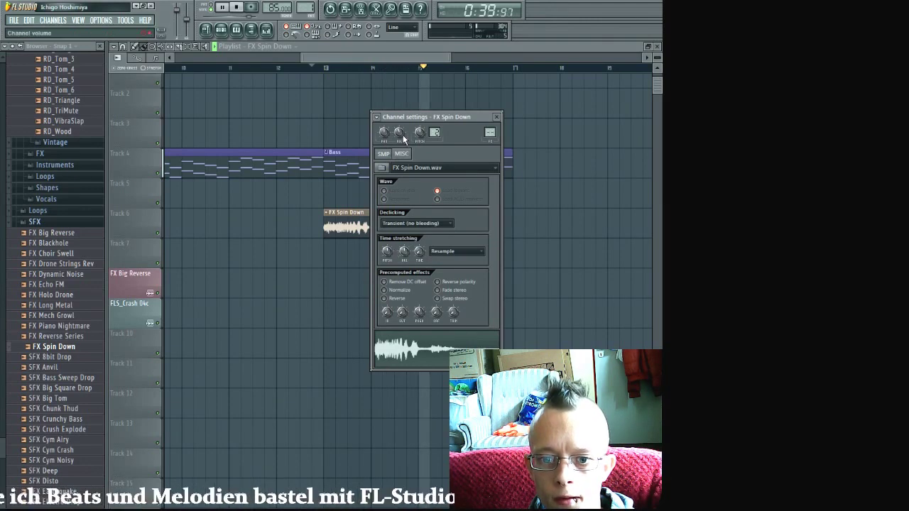
key(space)
key(space)
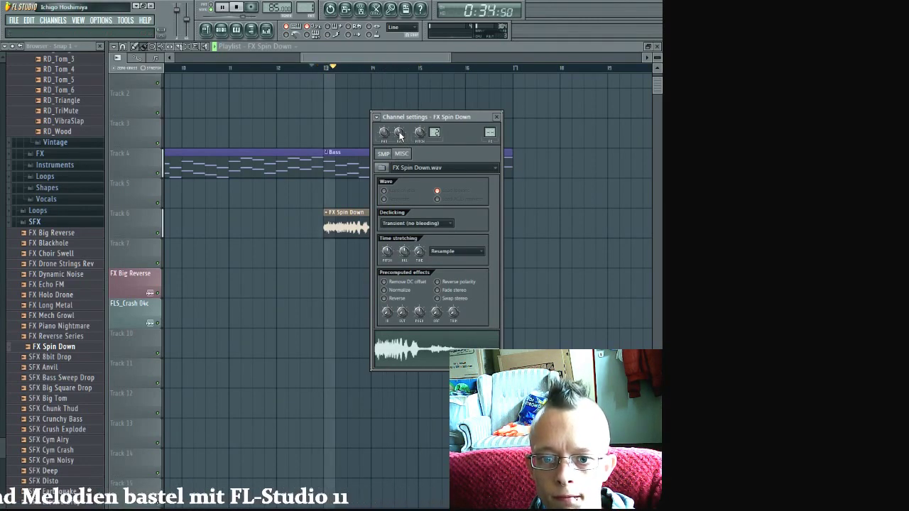
drag(400, 133, 400, 149)
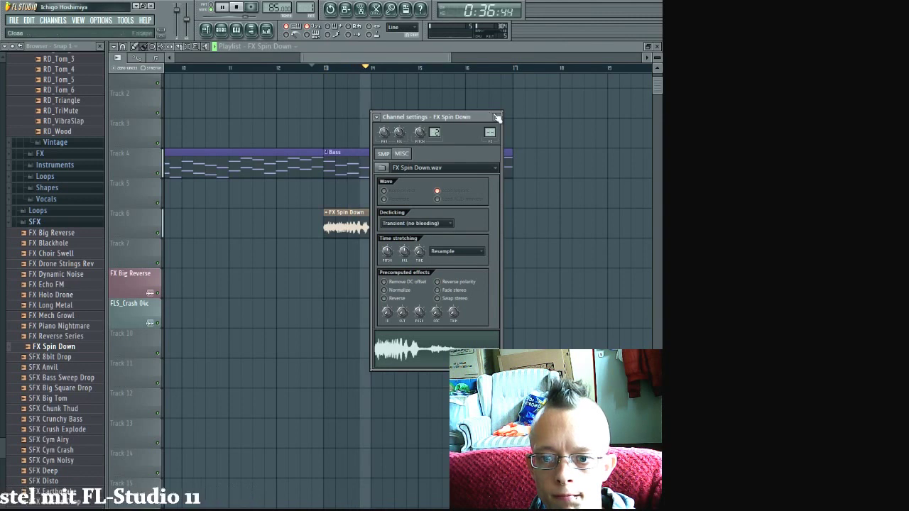
click(498, 119)
key(space)
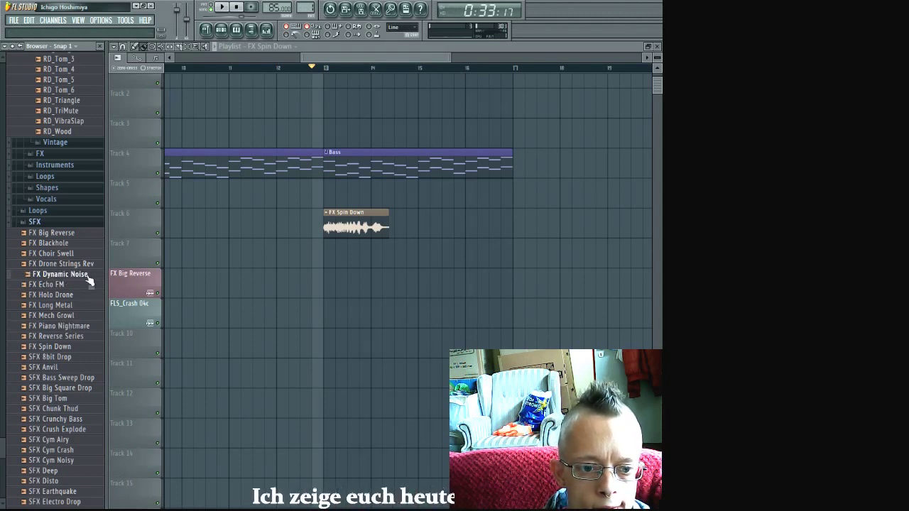
- Add FX Dynamic Noise to the FLS_Crash 04c track at bar 1, shifting all the other clips about seven bars to the right
drag(88, 278, 246, 304)
scroll(247, 307, down, 3)
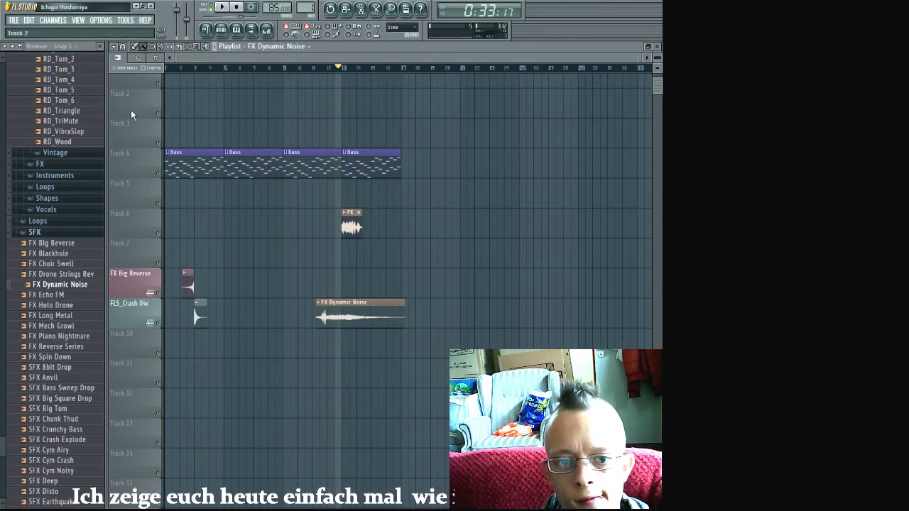
drag(131, 114, 135, 317)
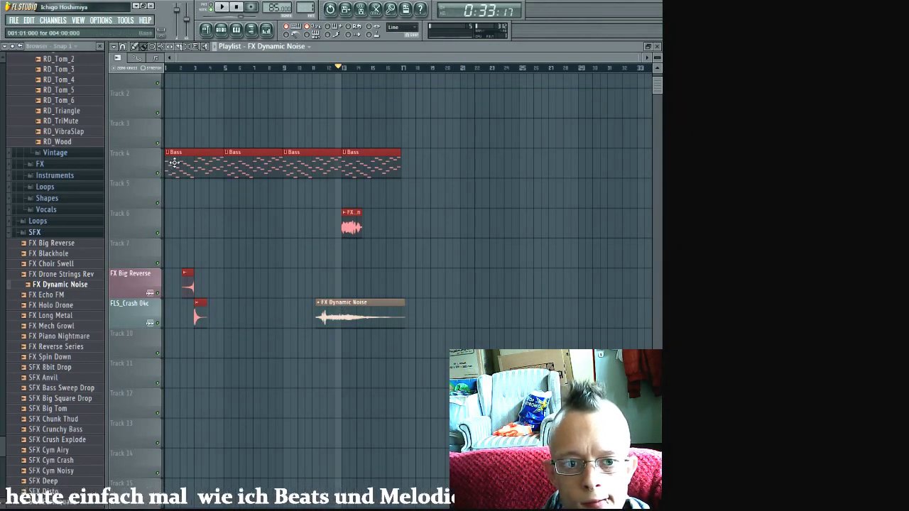
drag(191, 168, 295, 168)
drag(446, 303, 210, 302)
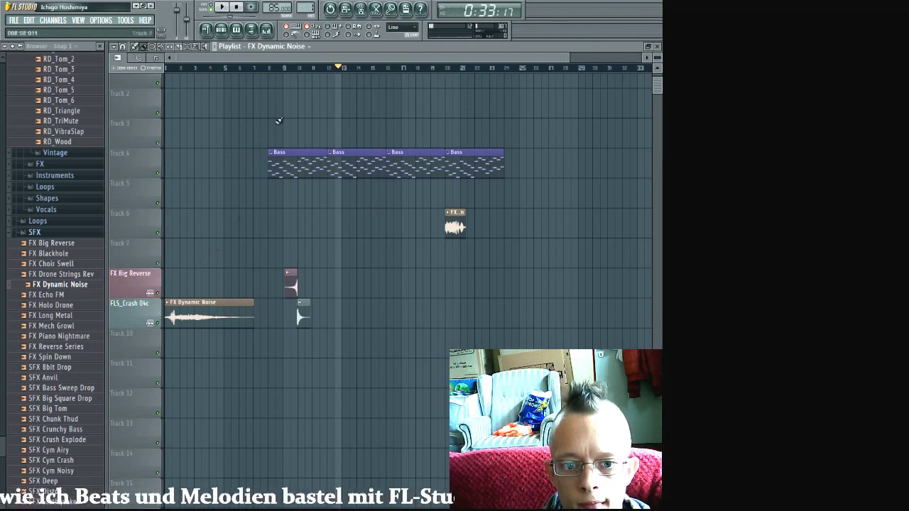
- Select the Bass, FX Spin Down, FX Big Reverse and crash clips and move them together so the Bass starts at bar 3
drag(284, 135, 470, 318)
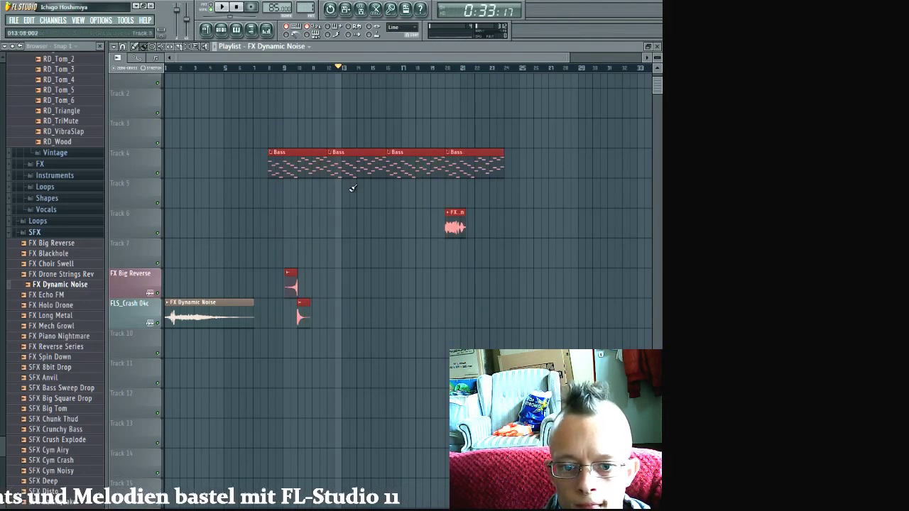
drag(306, 177, 254, 178)
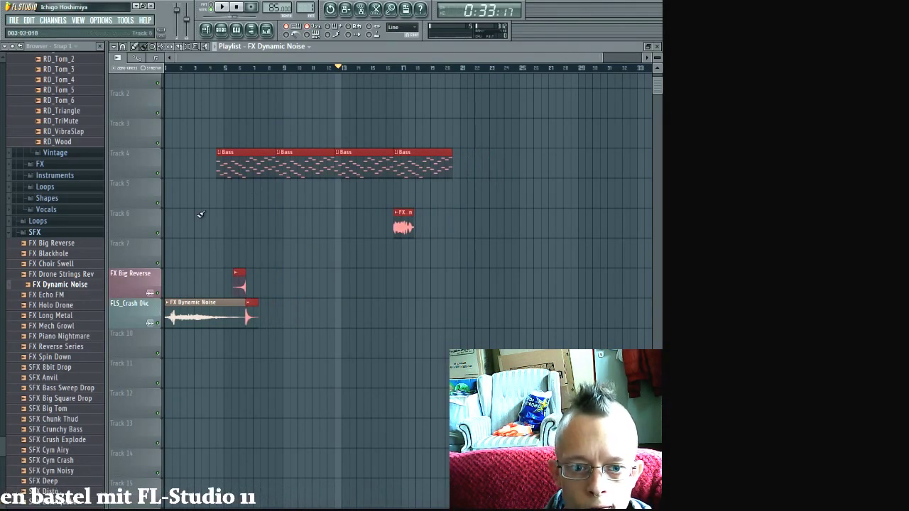
scroll(201, 213, up, 6)
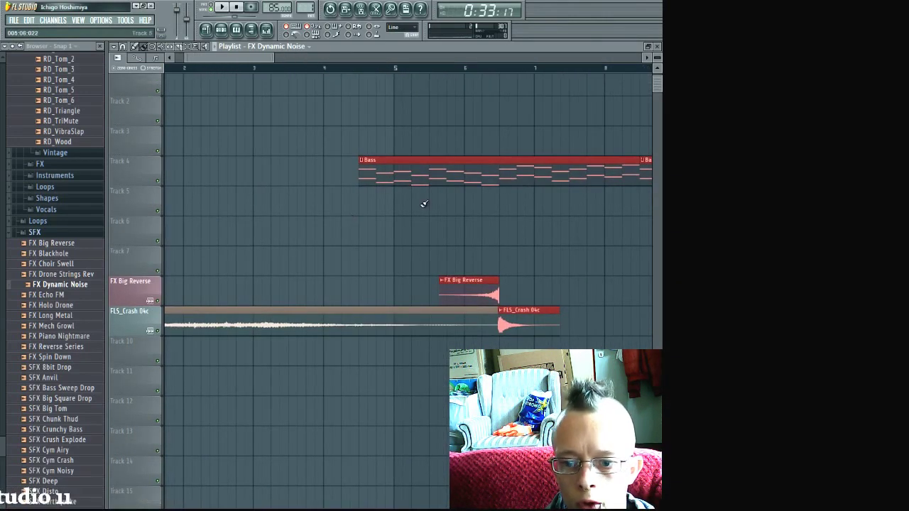
drag(406, 176, 301, 185)
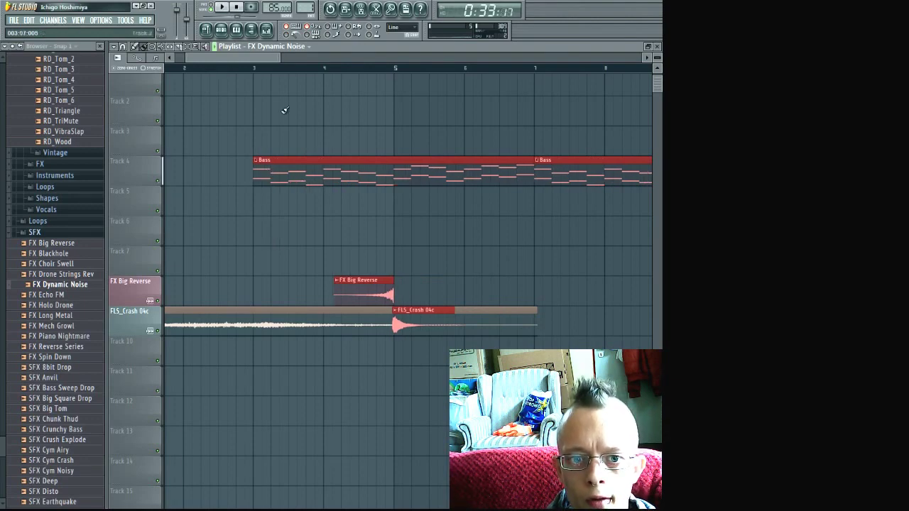
- Play the arrangement, shorten the FX Dynamic Noise clip so it ends at bar 6, and stop playback
key(space)
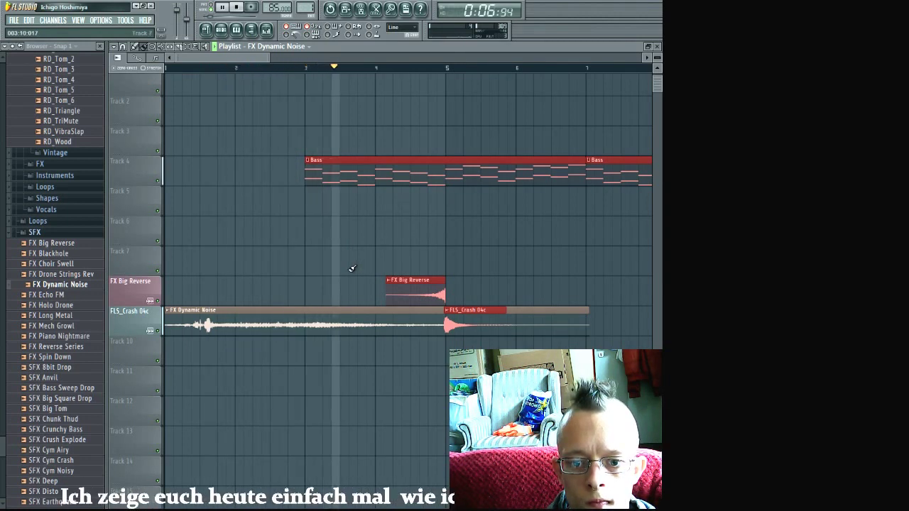
click(353, 323)
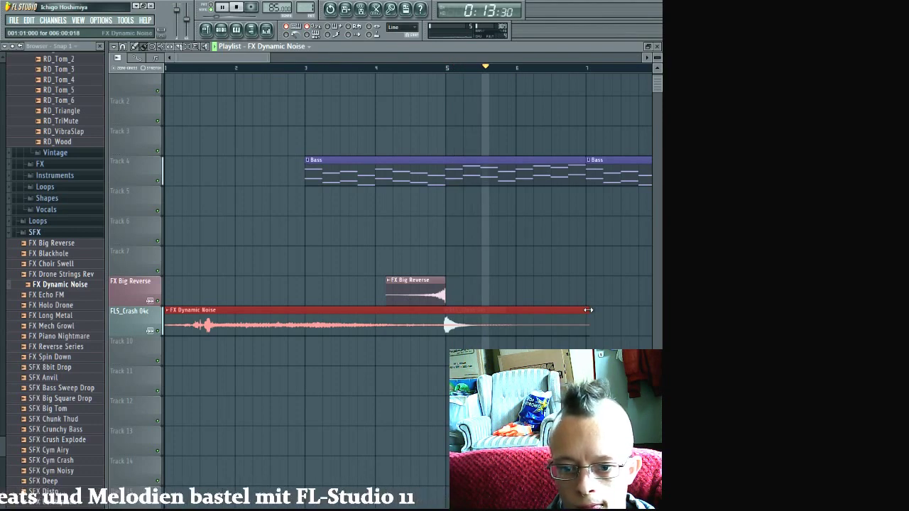
drag(588, 309, 515, 332)
click(540, 321)
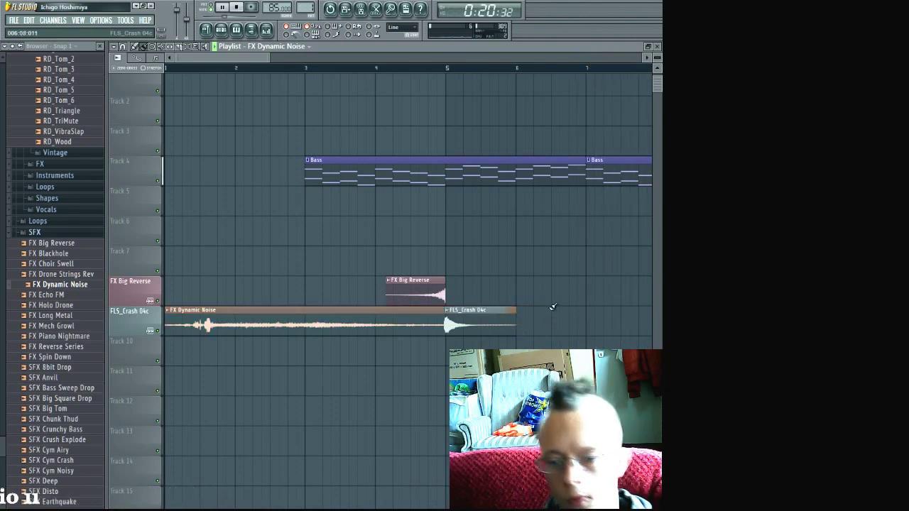
scroll(555, 296, down, 3)
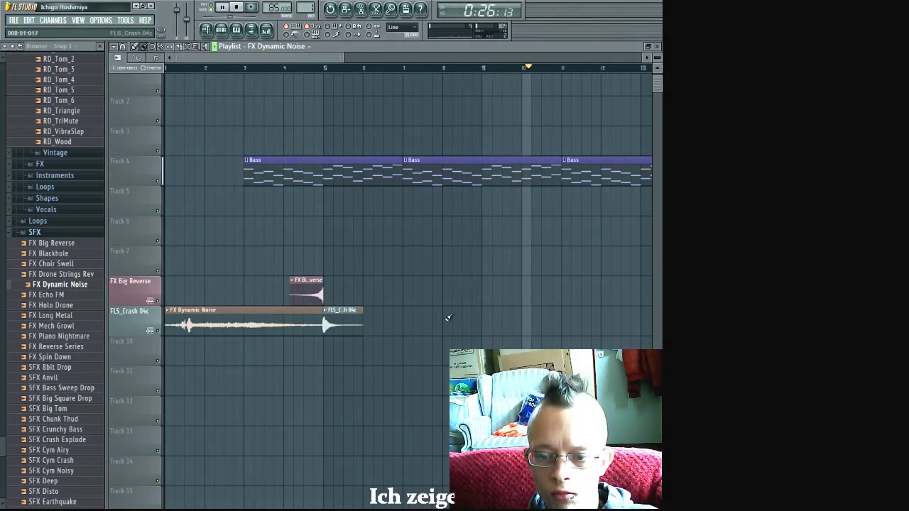
key(space)
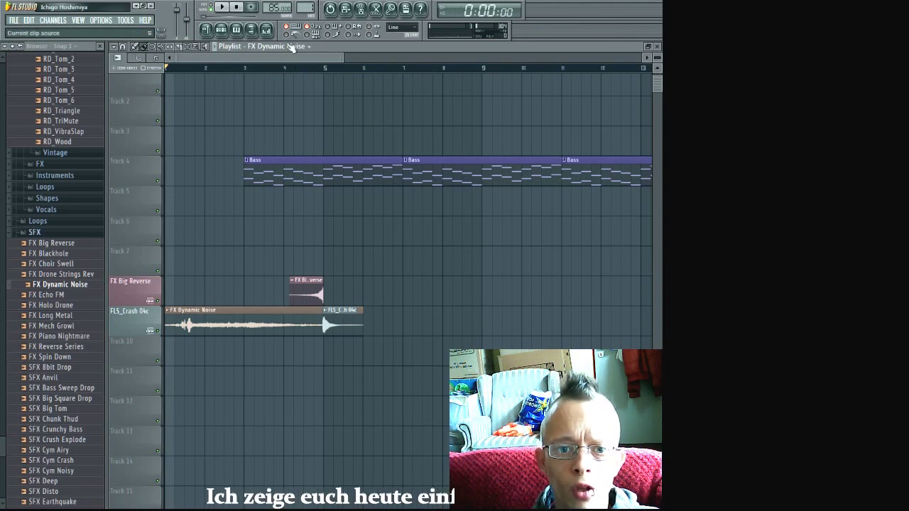
- Place Pattern 2 on Track 2 at bar 1, play it briefly, and repeat it four times up to bar 9
scroll(291, 46, up, 1)
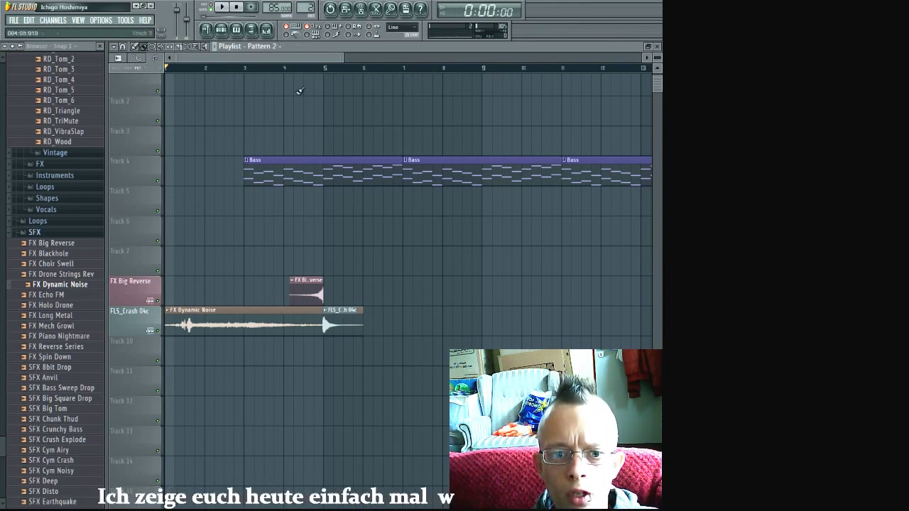
click(300, 91)
drag(315, 90, 183, 122)
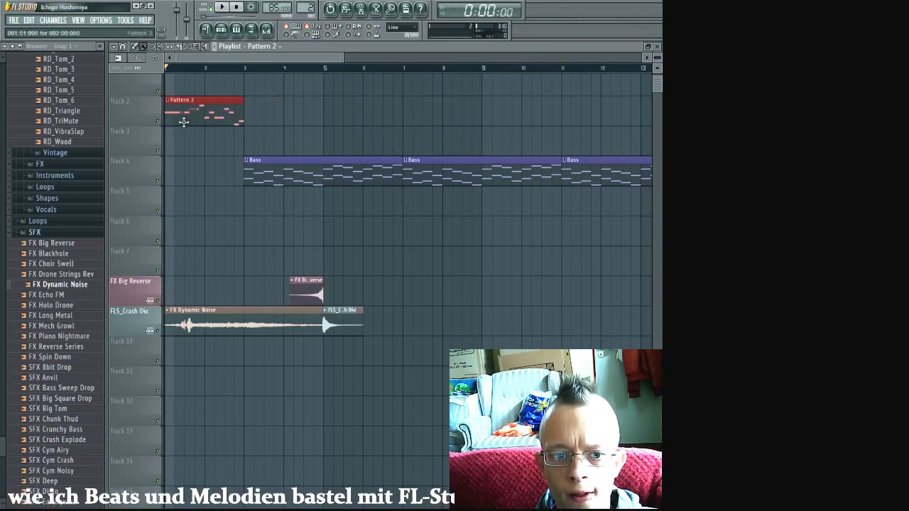
key(space)
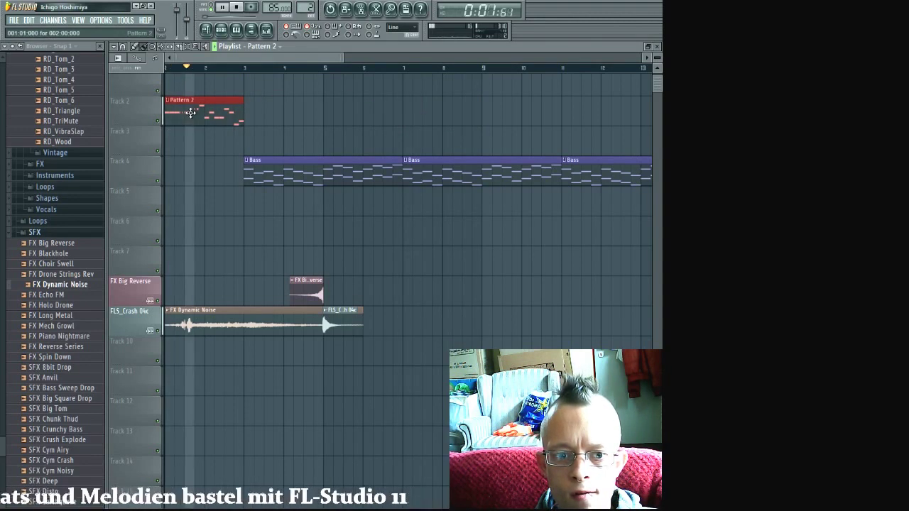
key(space)
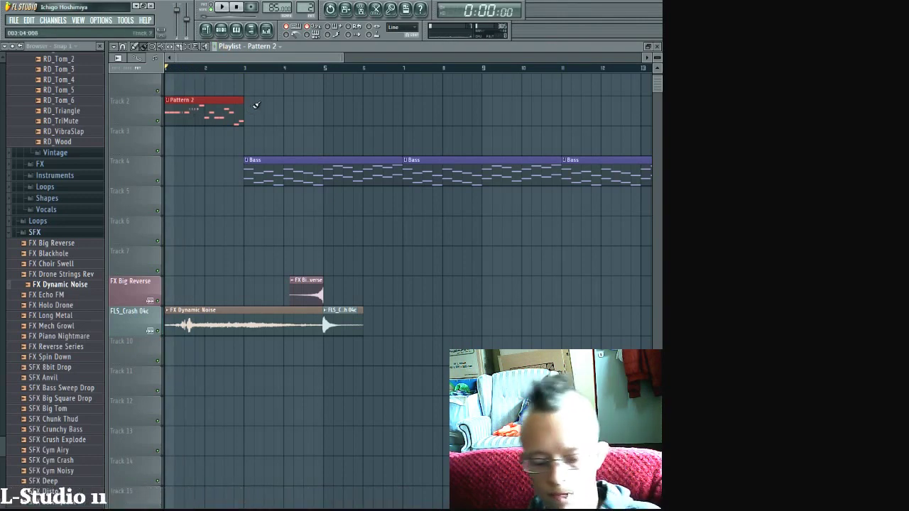
scroll(257, 104, down, 2)
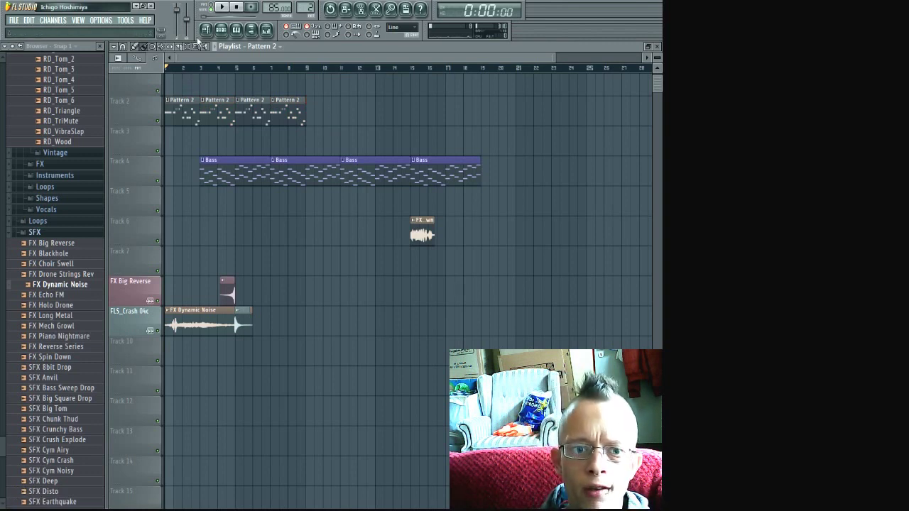
- Select bars 1 to 3 of the timeline and create a reFX Nexus channel volume automation clip over that range
scroll(164, 95, up, 3)
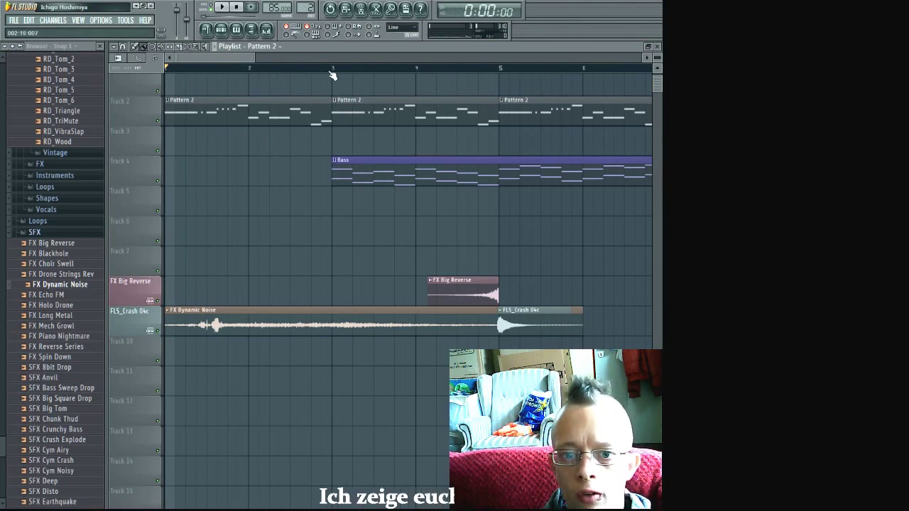
drag(334, 72, 222, 68)
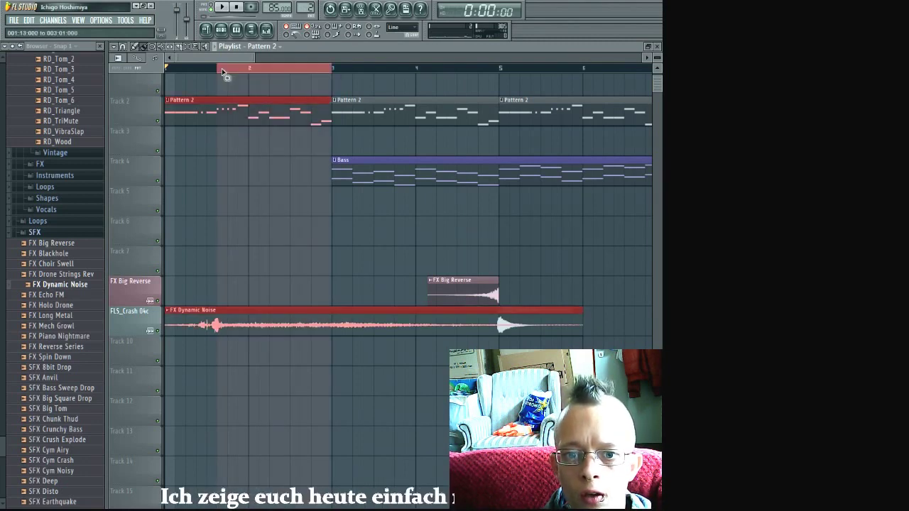
click(218, 32)
click(218, 32)
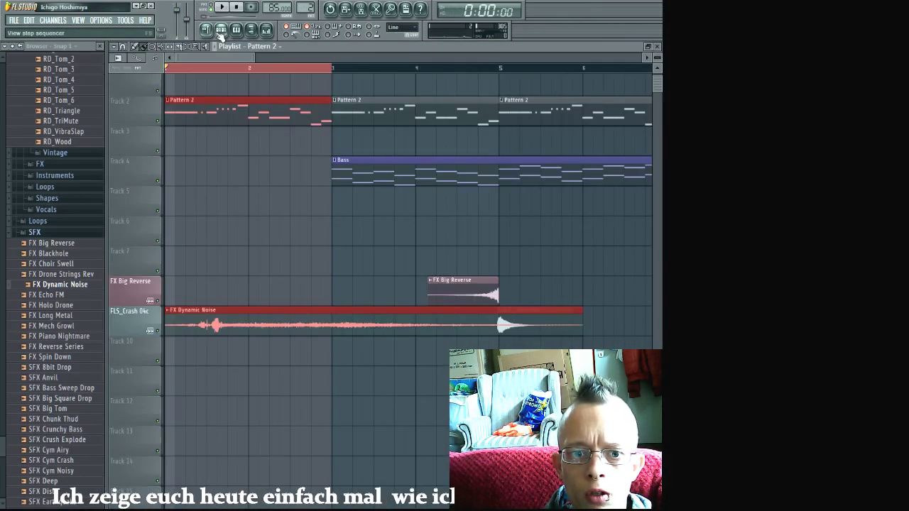
click(220, 29)
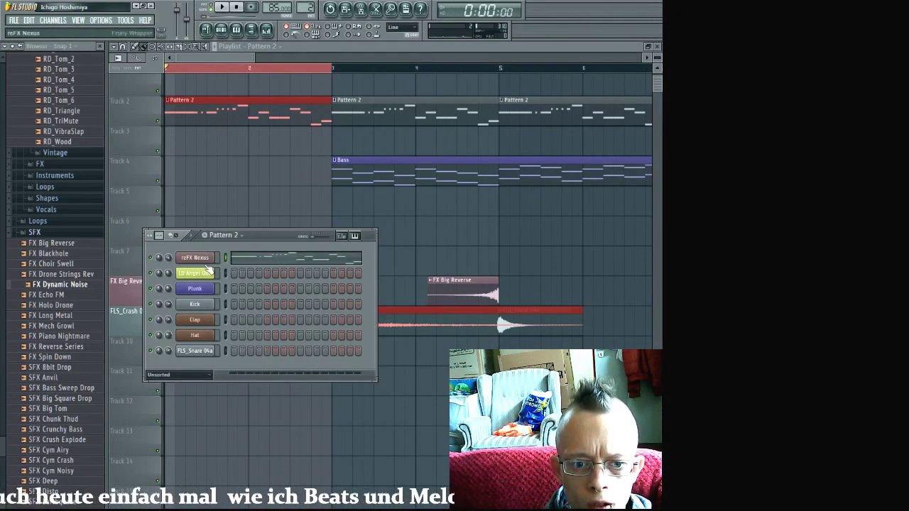
key(z)
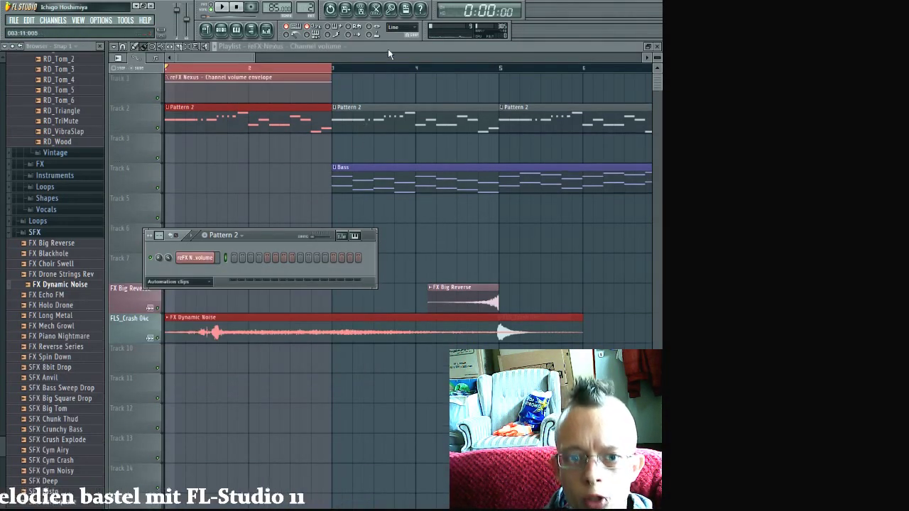
click(388, 53)
- Shape the reFX Nexus volume envelope into a curved fade-in from zero between bars 1 and 3, and check it in playback
click(237, 66)
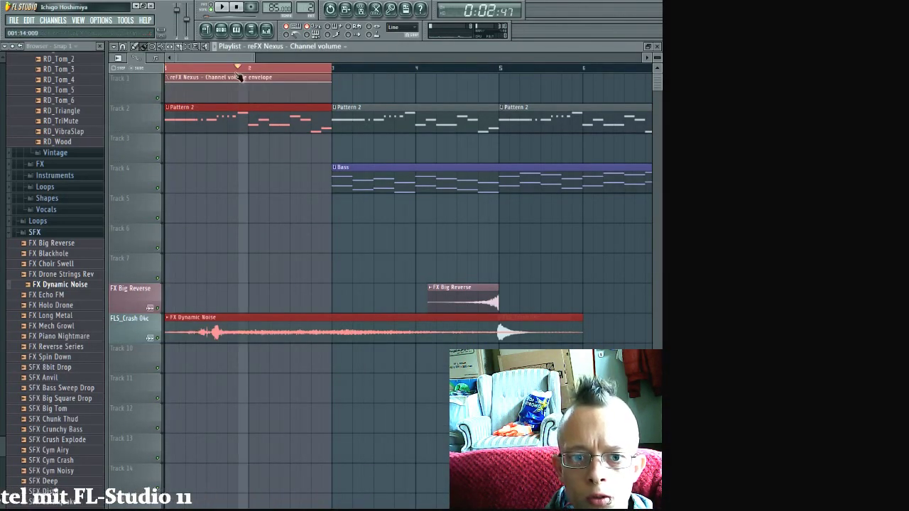
click(238, 7)
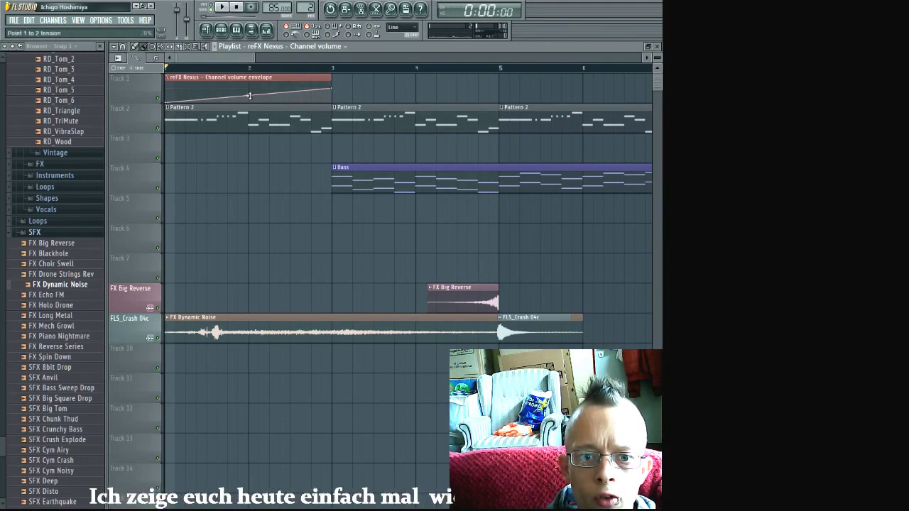
mouse_move(248, 95)
mouse_down()
mouse_move(248, 129)
mouse_move(245, 104)
mouse_up()
key(space)
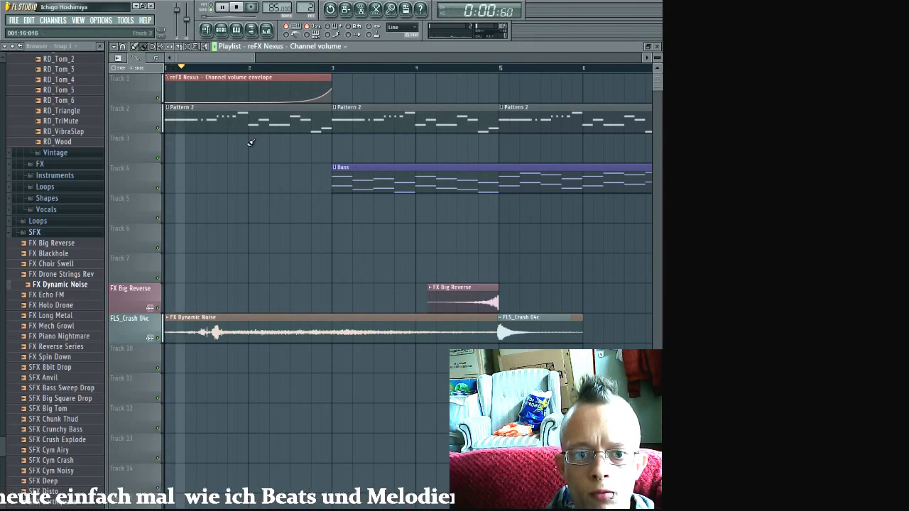
key(space)
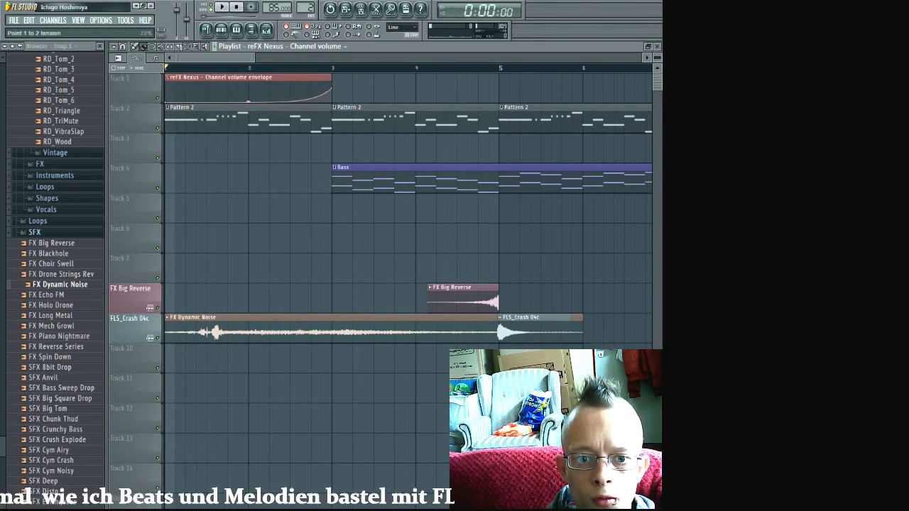
key(space)
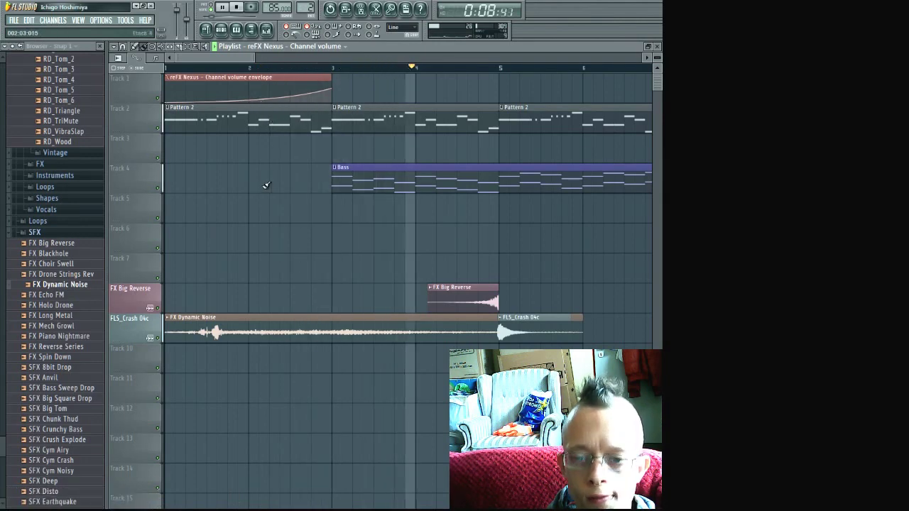
scroll(267, 185, down, 5)
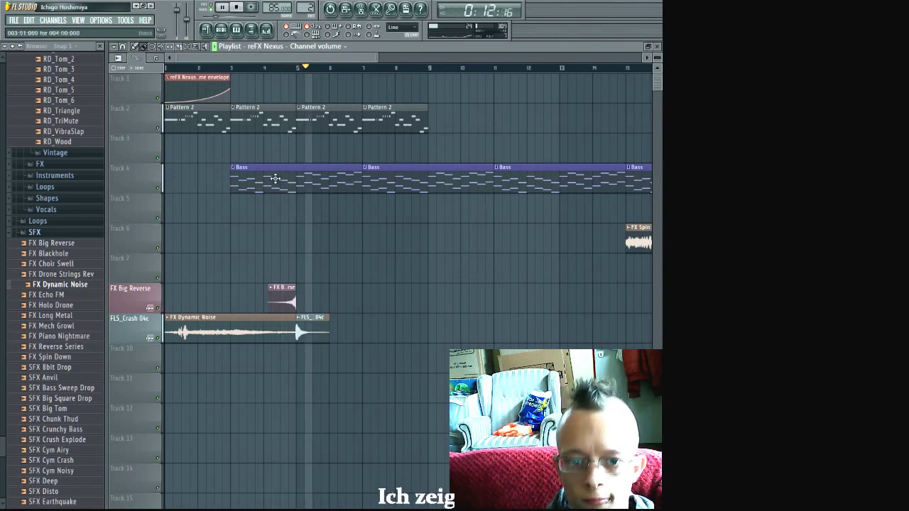
key(space)
- Select the ClapHat pattern and fill Track 5 with its clips from bar 3 to bar 19, where the Bass ends
click(220, 29)
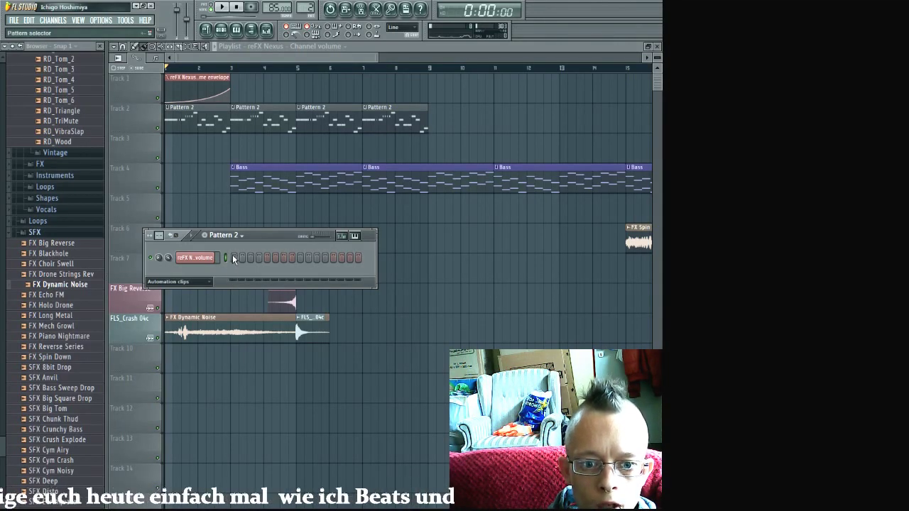
click(328, 206)
drag(328, 206, 246, 209)
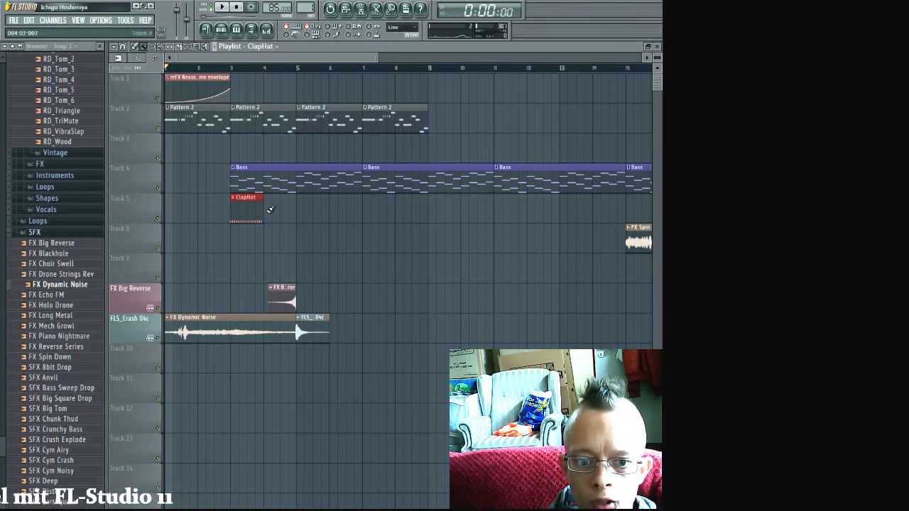
scroll(316, 207, down, 5)
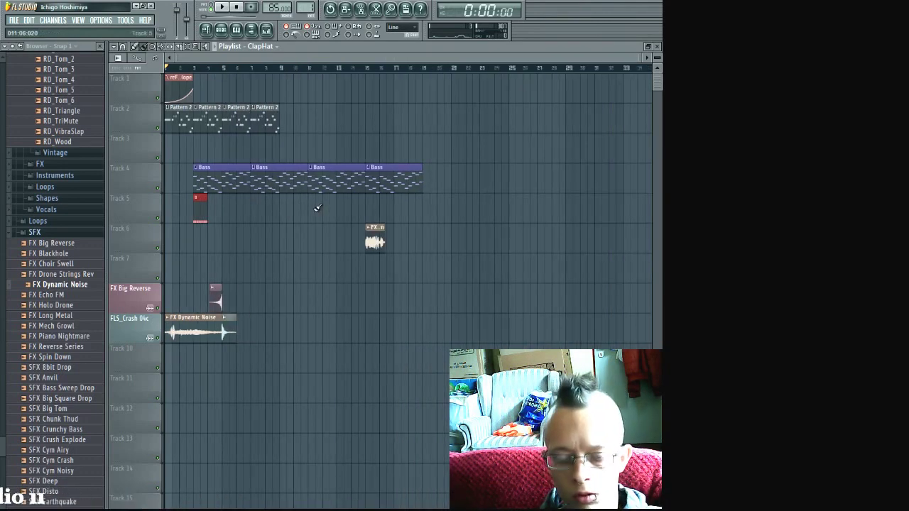
drag(317, 208, 312, 209)
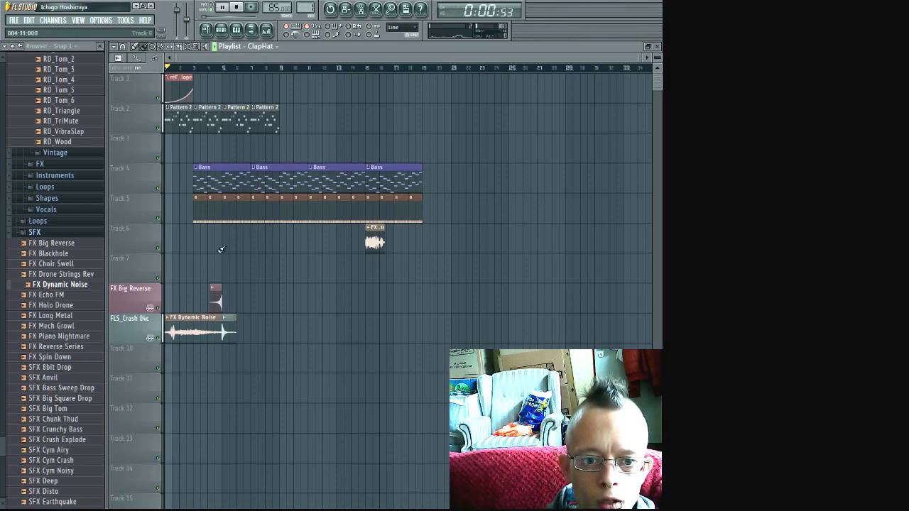
- Start playback, select Pattern 5 with the kick steps and rename it Kick
scroll(234, 152, up, 6)
click(221, 32)
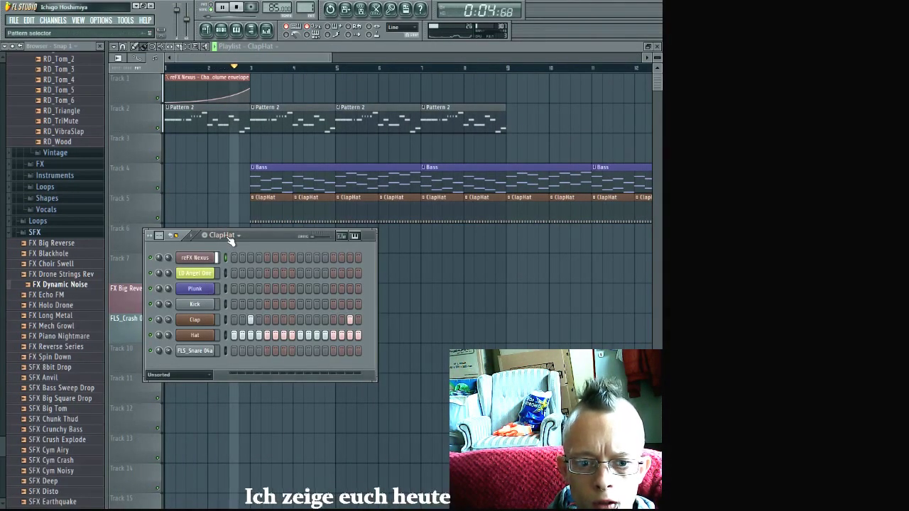
scroll(229, 241, up, 2)
scroll(230, 242, up, 1)
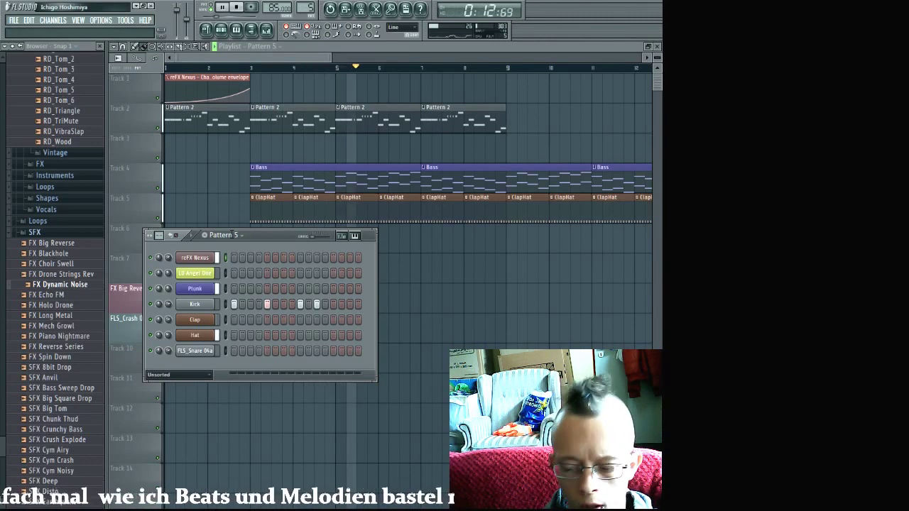
scroll(231, 235, up, 1)
- Stop playback and place four Kick clips on Track 6 from bar 5 to bar 9
key(space)
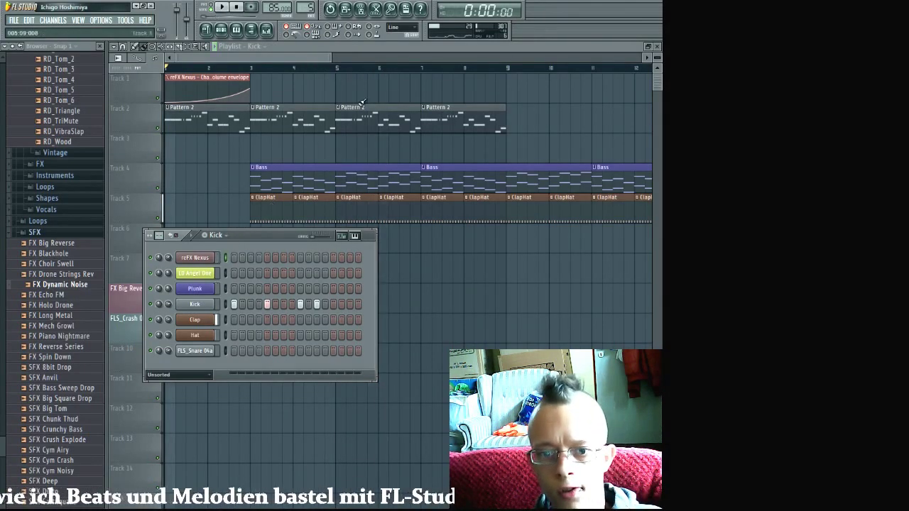
key(F6)
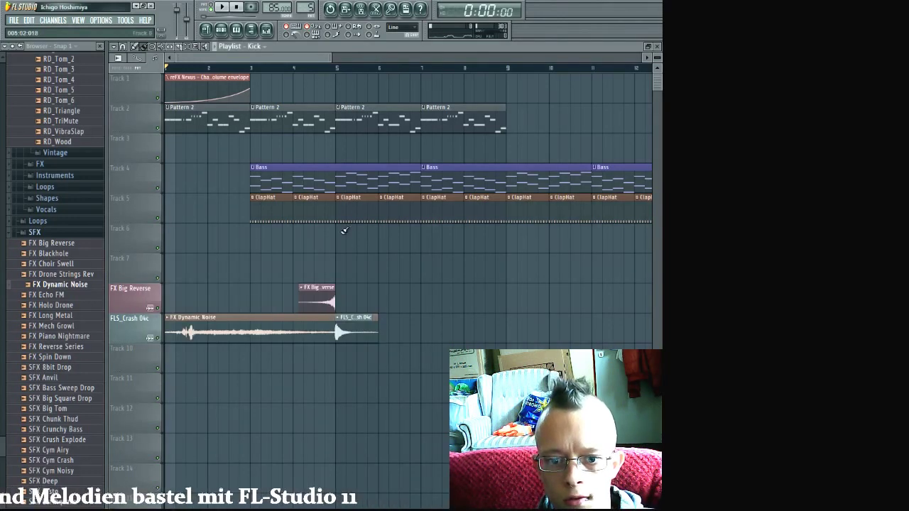
click(341, 231)
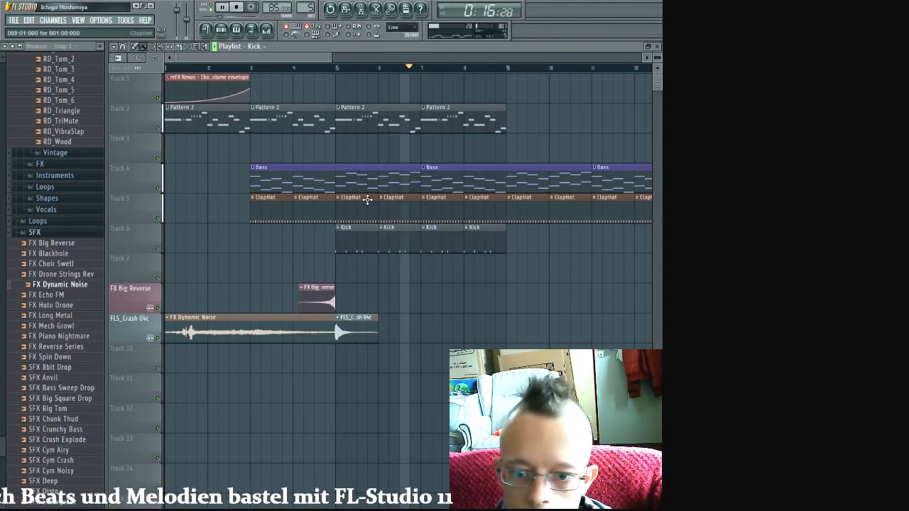
- Audition the HipHop kick samples HIP_Kick_2 through HIP_Kick_7 from the drum samples against the playing arrangement, and stop playback
click(237, 29)
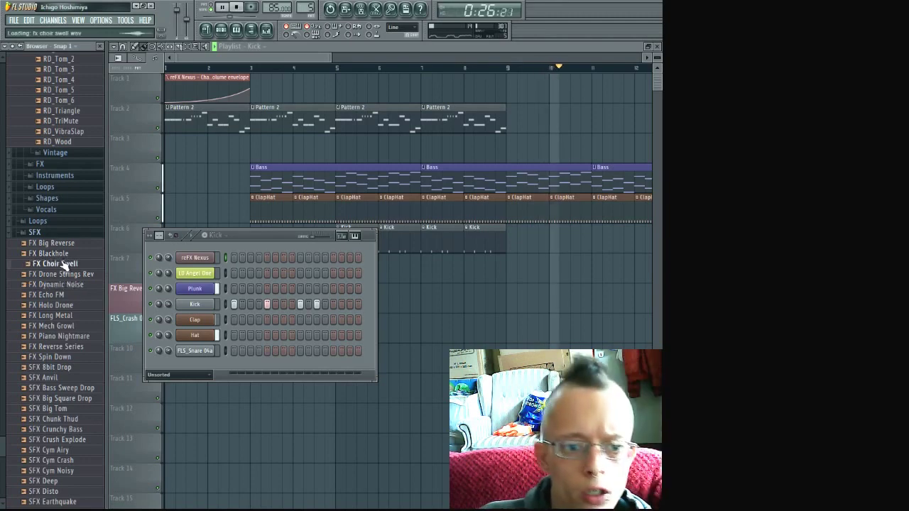
scroll(62, 264, up, 15)
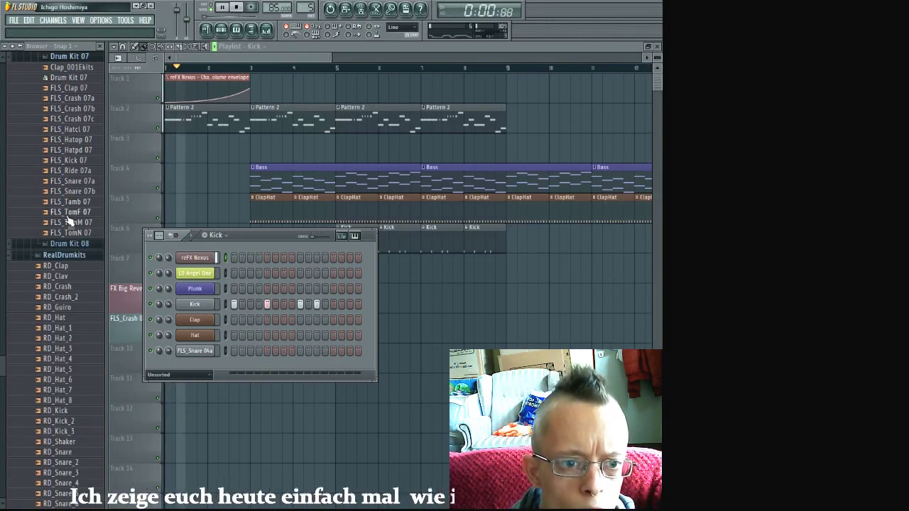
scroll(68, 218, up, 5)
scroll(69, 218, up, 8)
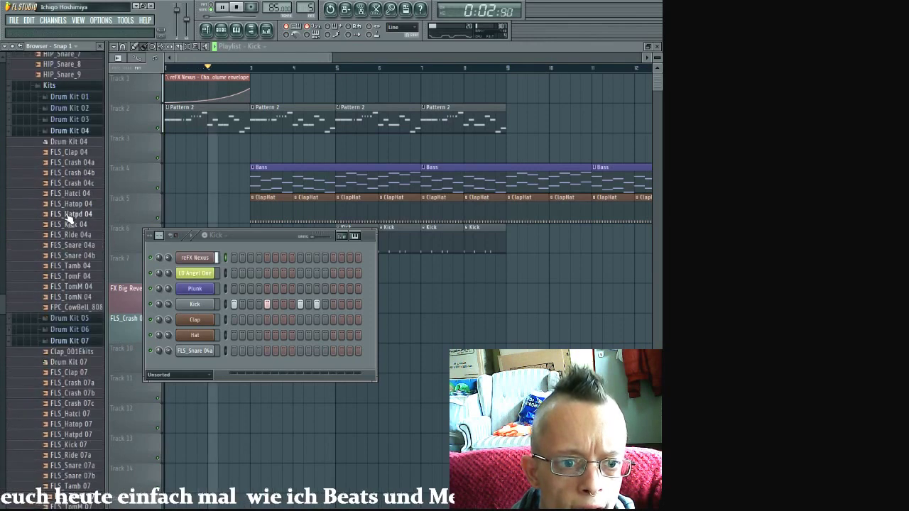
scroll(68, 216, up, 2)
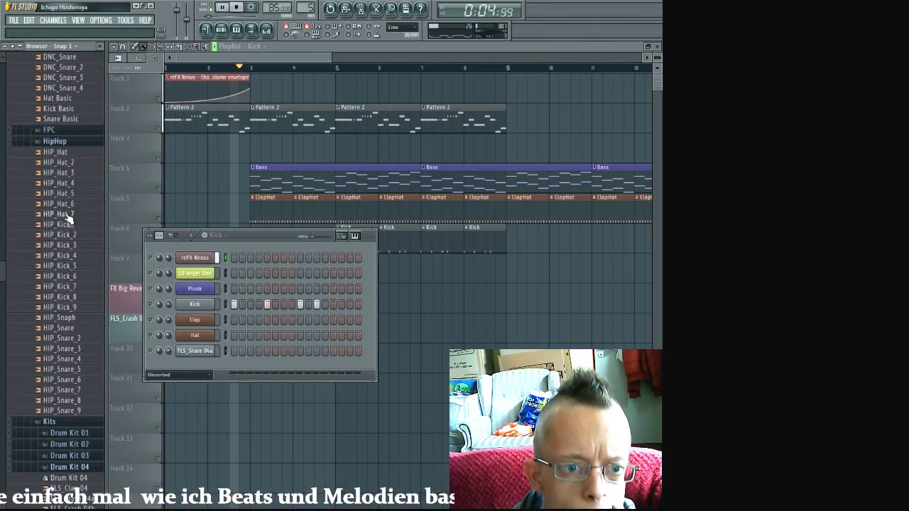
click(68, 235)
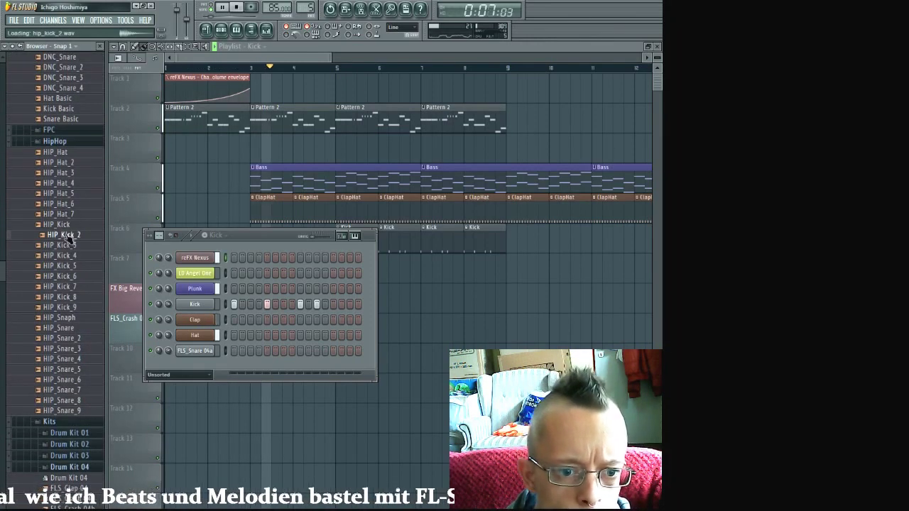
click(69, 244)
click(73, 255)
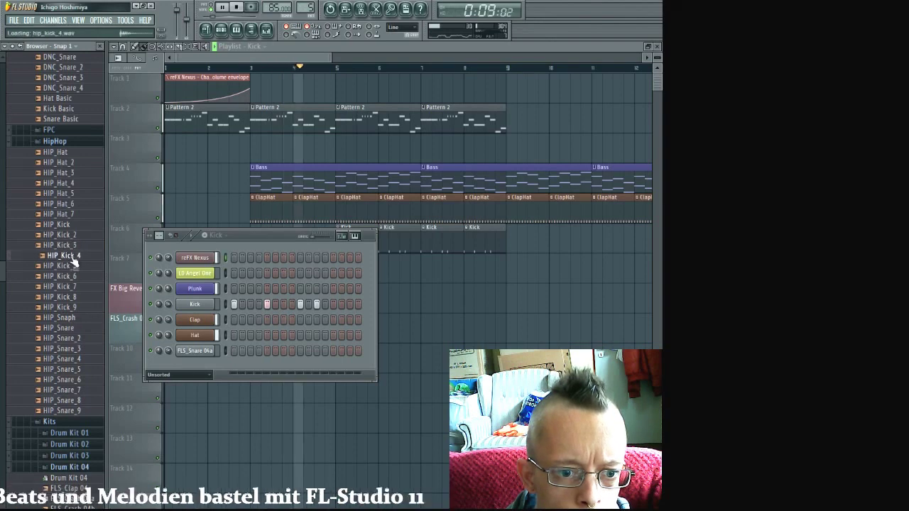
click(75, 265)
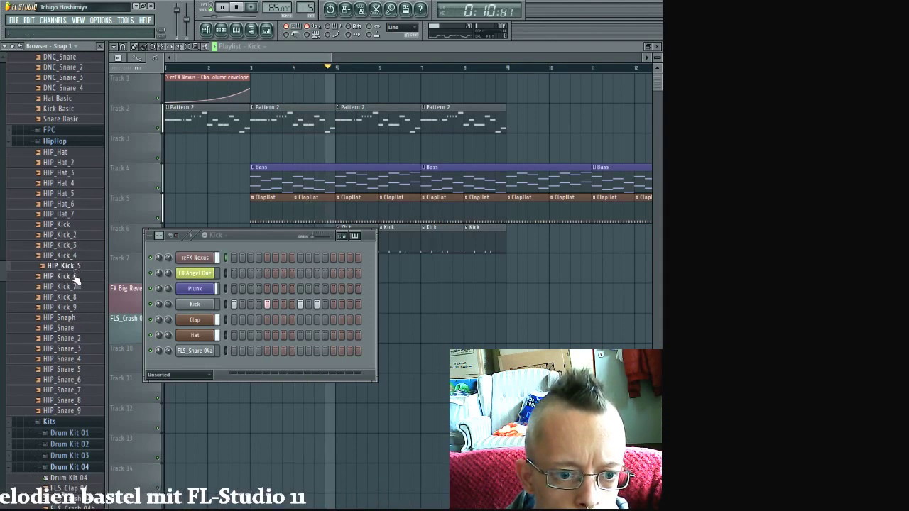
click(76, 276)
key(space)
click(76, 287)
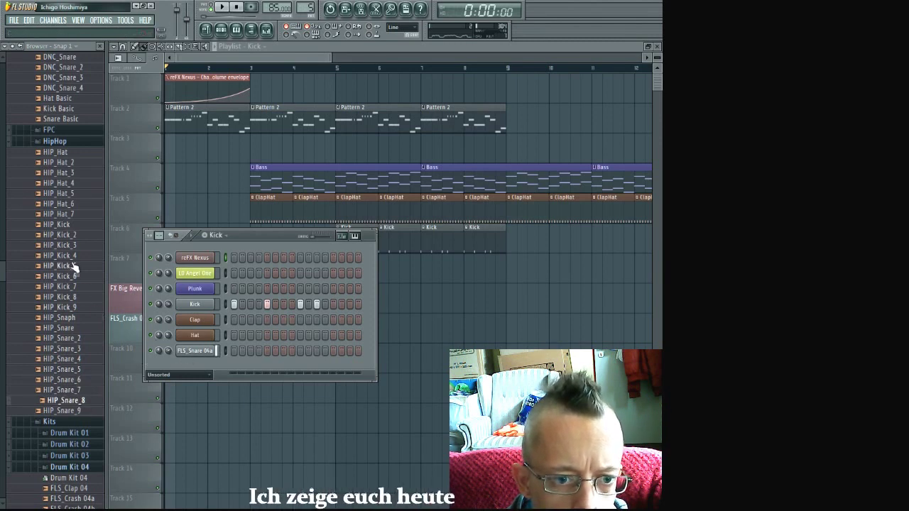
- Compare the HipHop kick samples with playback stopped and replace the Kick channel's sample with HIP_Kick_6
click(73, 226)
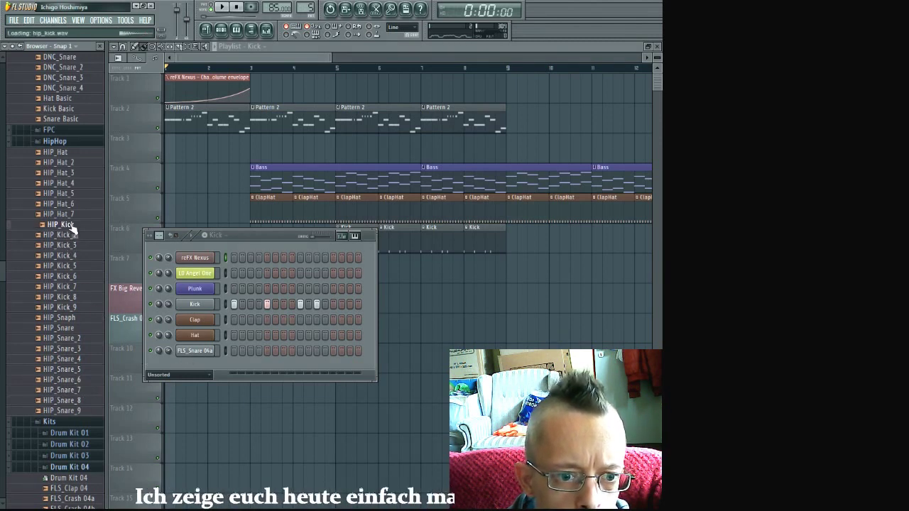
click(74, 244)
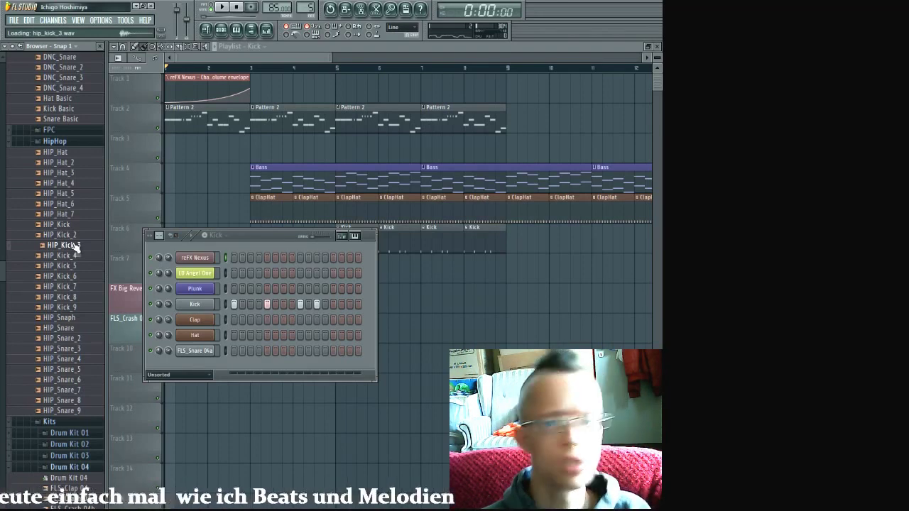
click(75, 256)
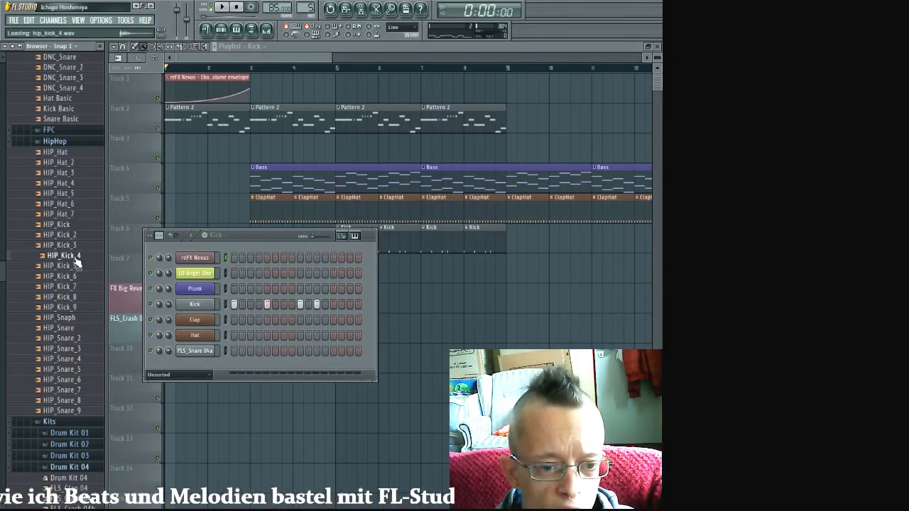
click(77, 264)
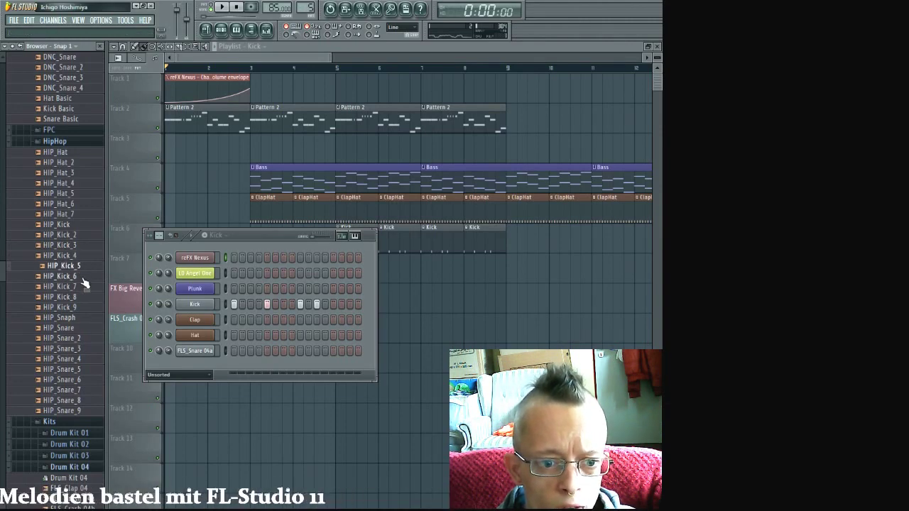
click(82, 279)
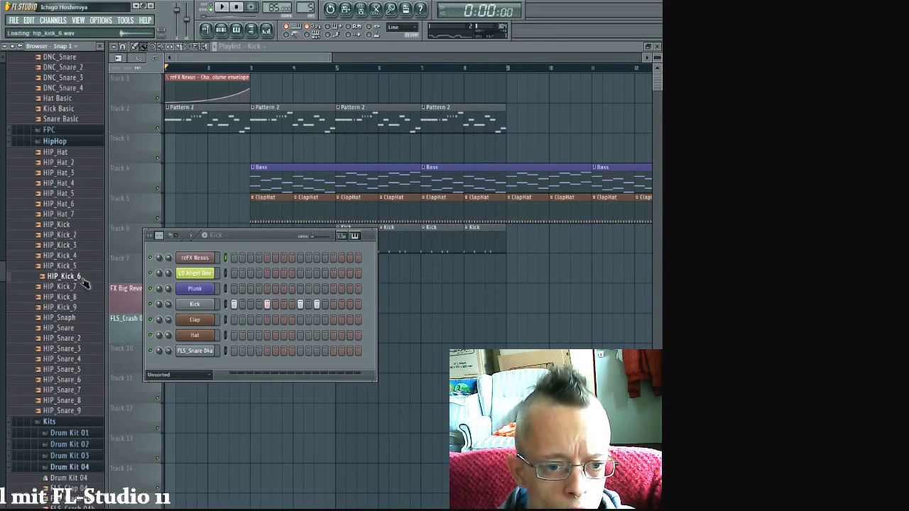
click(79, 287)
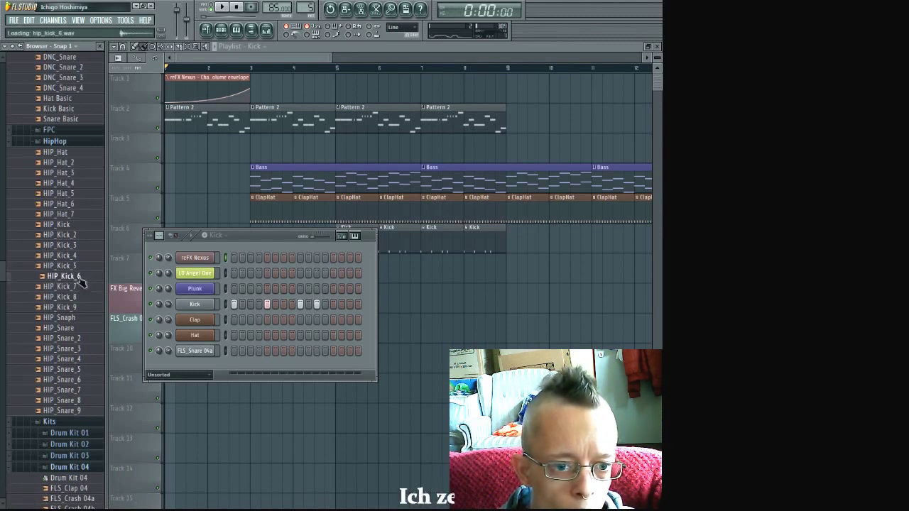
drag(174, 301, 177, 304)
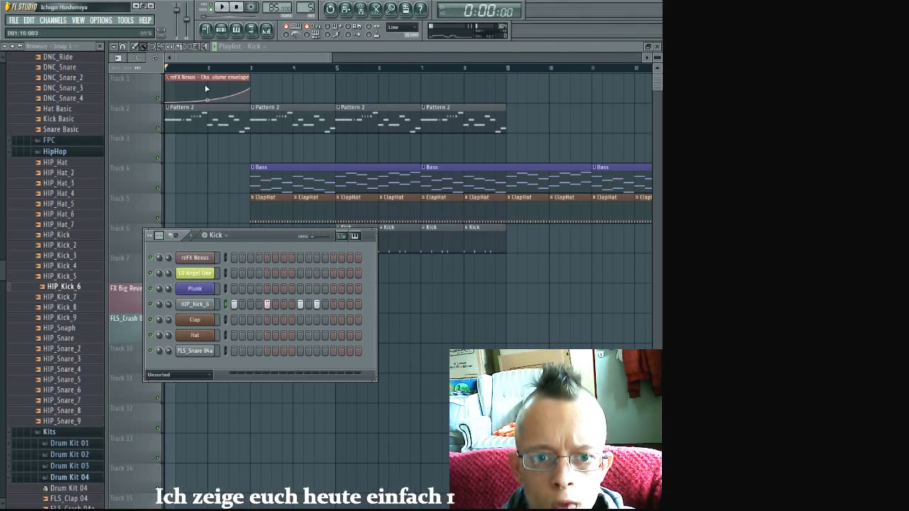
- Select all channels, link them to consecutive mixer tracks from Insert 1, and load Maximus on the HIP_Kick_6 track
key(space)
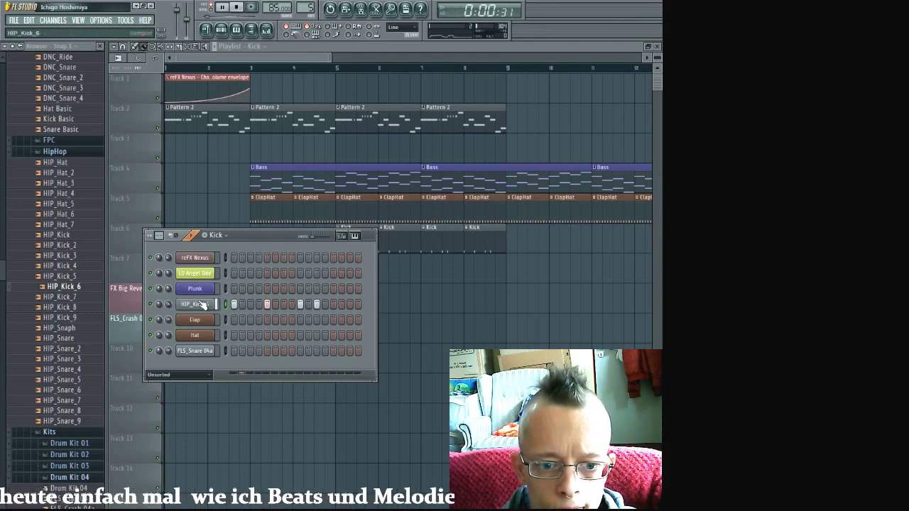
right_click(227, 260)
key(space)
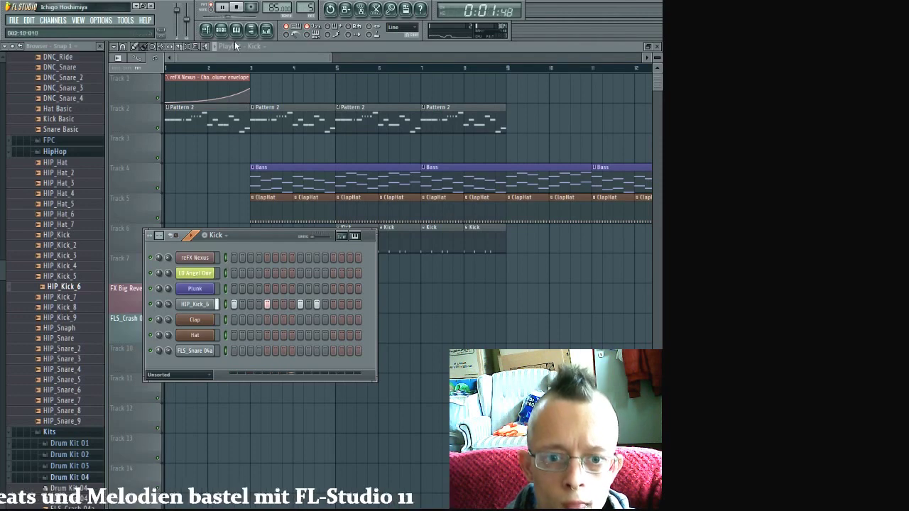
click(266, 29)
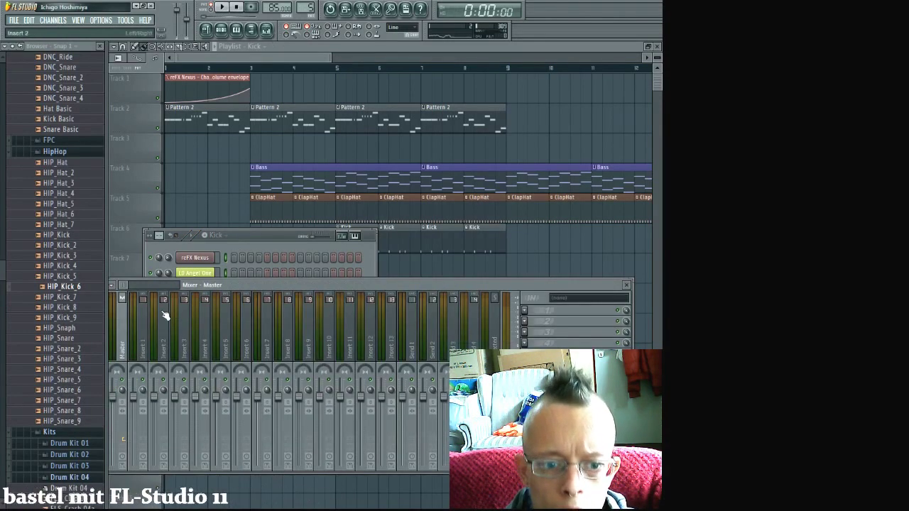
click(144, 298)
key(ctrl+l)
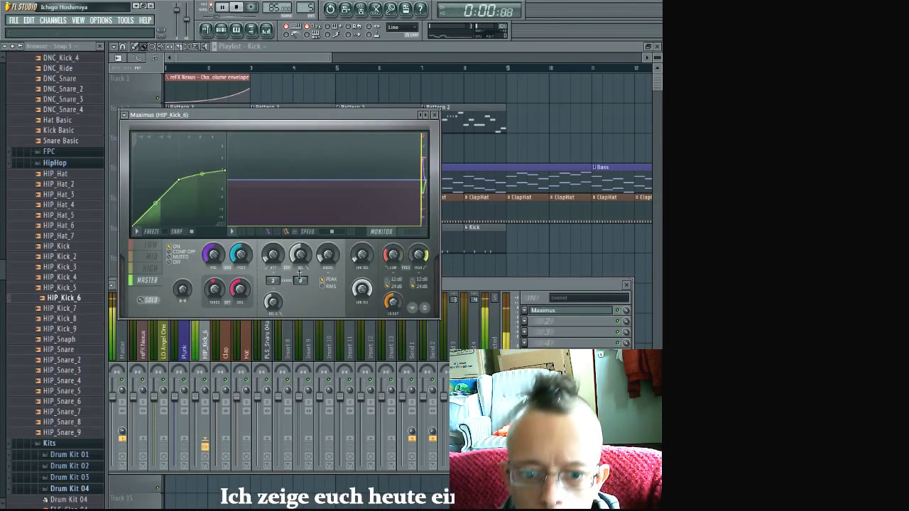
- In Maximus on the HIP_Kick_6 track, bend the first curve segment to about 16% tension in the low band and 27% in the mid band
click(158, 244)
mouse_move(155, 198)
mouse_down()
mouse_move(155, 215)
mouse_move(154, 191)
mouse_up()
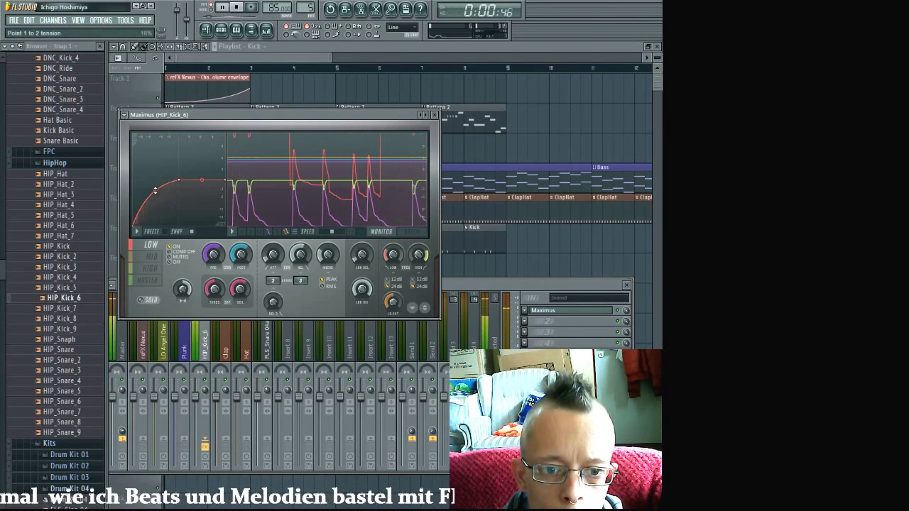
click(151, 257)
drag(146, 215, 151, 202)
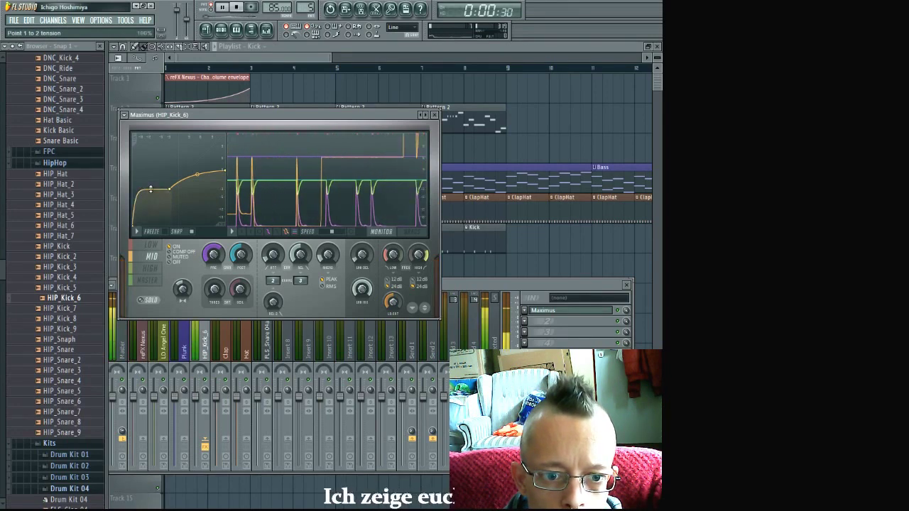
drag(150, 190, 150, 193)
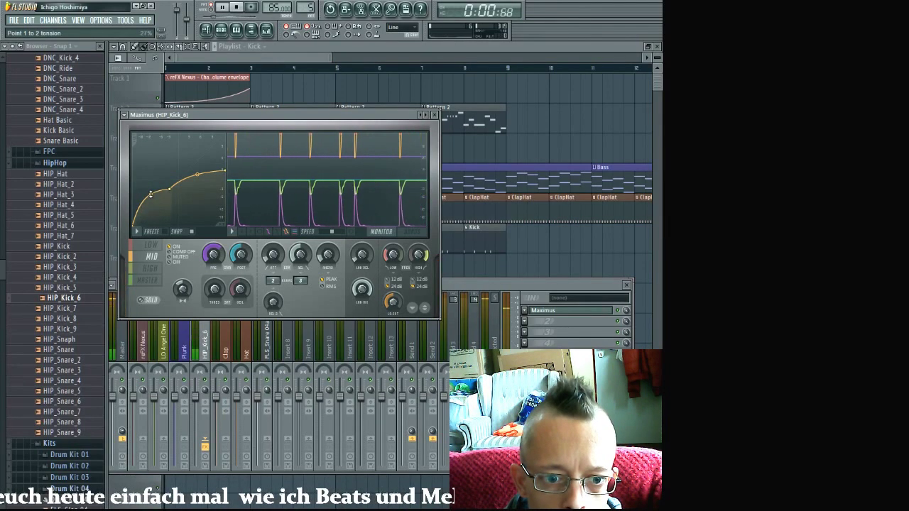
click(150, 268)
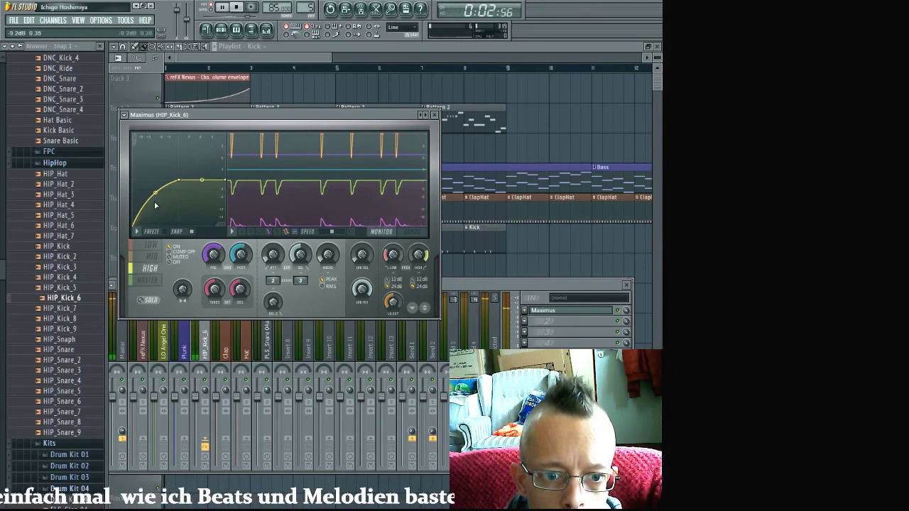
click(157, 284)
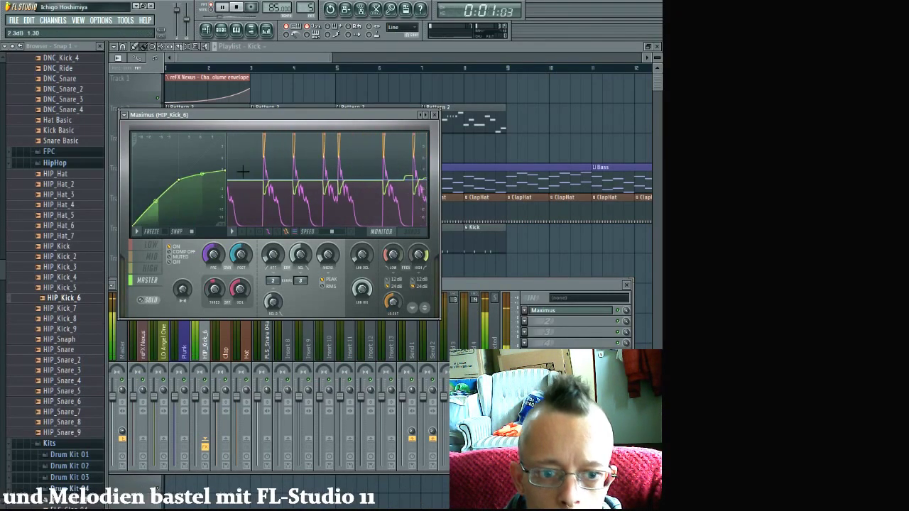
- Add Fruity Parametric EQ 2 to the HIP_Kick_6 track, cut both frequency extremes, slightly lift bands 2 and 3, and close it
click(540, 310)
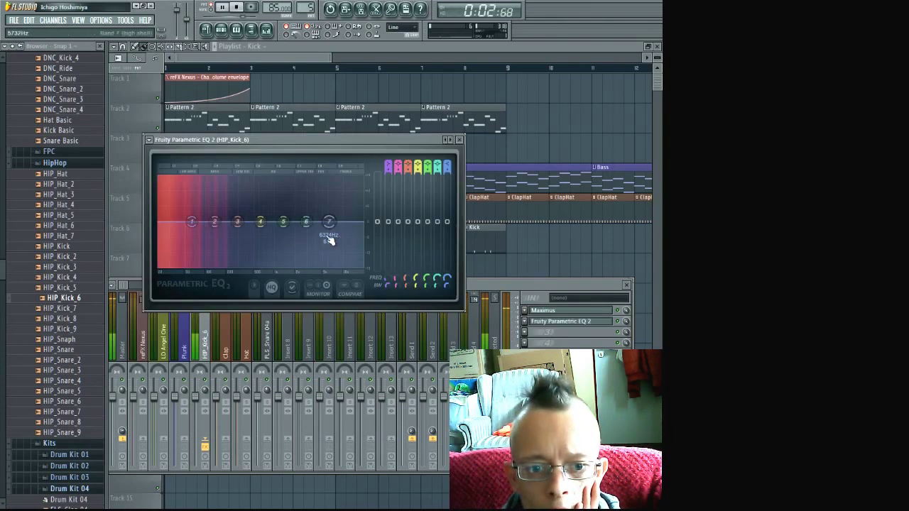
drag(329, 221, 362, 266)
drag(193, 222, 176, 272)
mouse_move(214, 221)
mouse_down()
mouse_move(179, 210)
mouse_move(183, 218)
mouse_move(225, 219)
mouse_move(205, 217)
mouse_move(216, 219)
mouse_up()
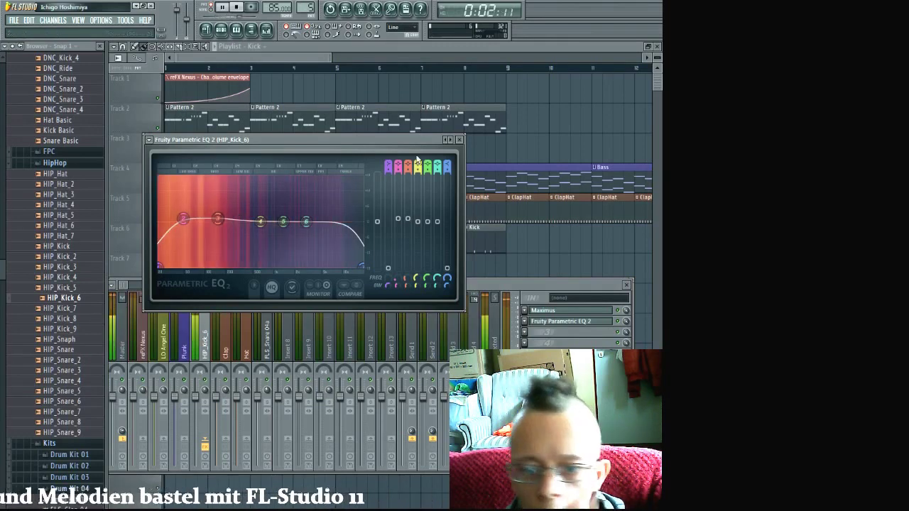
click(459, 140)
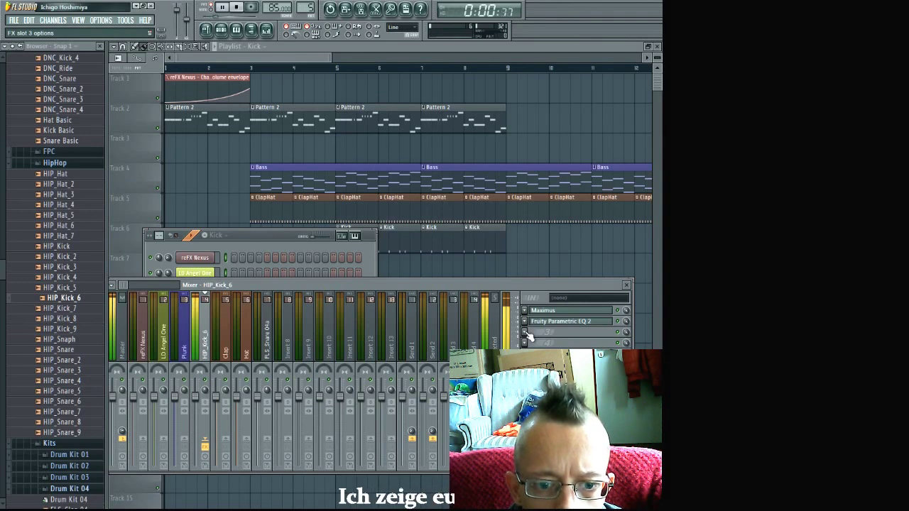
- Select the ClapHat pattern, load Soundgoodizer on the Hat mixer track and set it to mode B
click(315, 203)
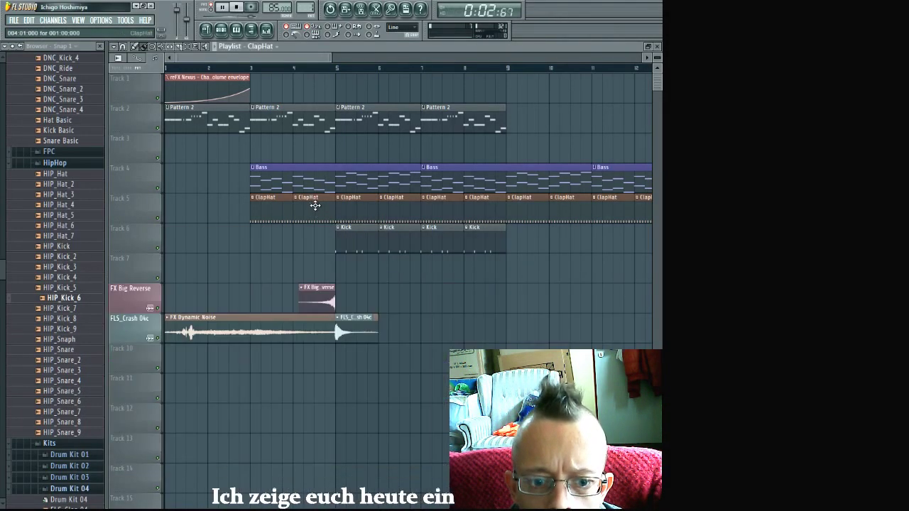
click(266, 29)
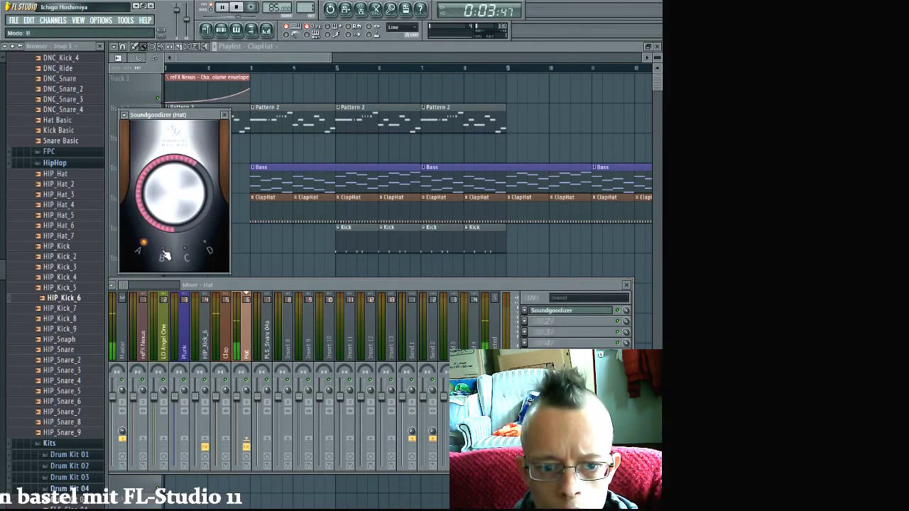
click(164, 254)
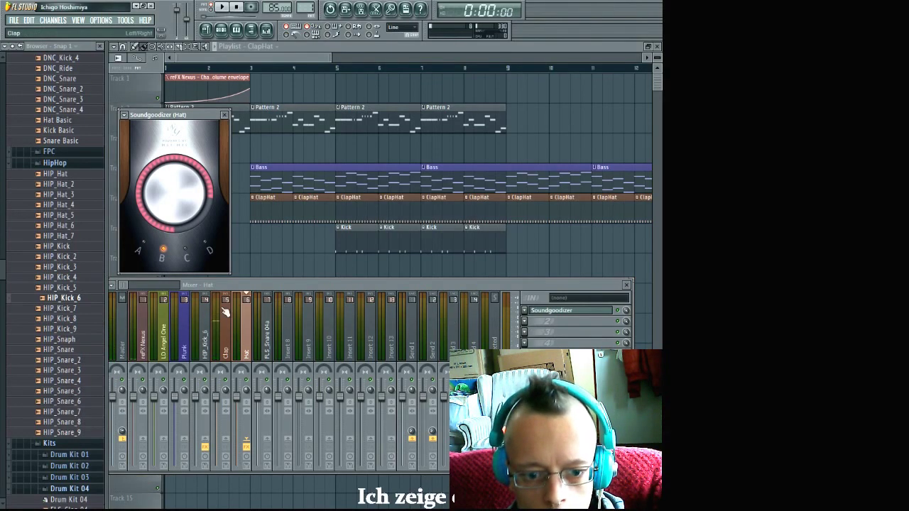
- Play the ClapHat pattern and add Fruity Parametric EQ 2 as the second effect on the Hat mixer track
click(222, 32)
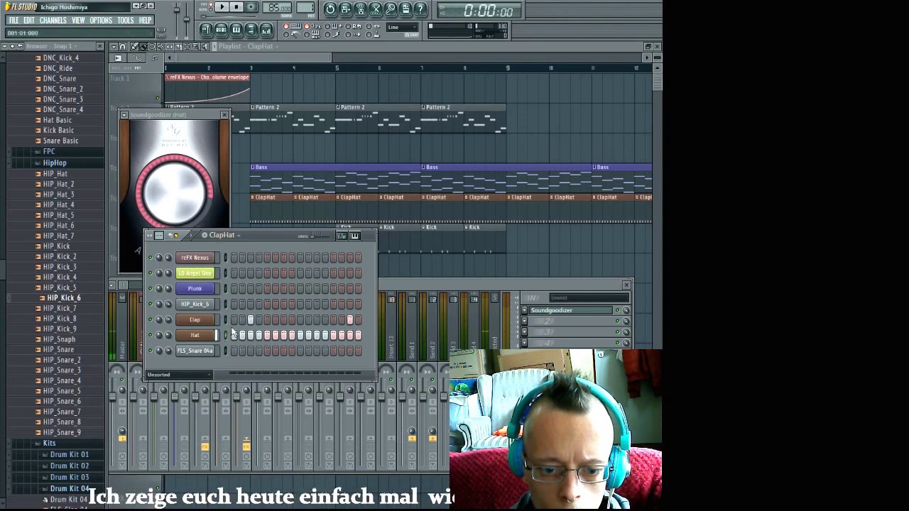
click(408, 283)
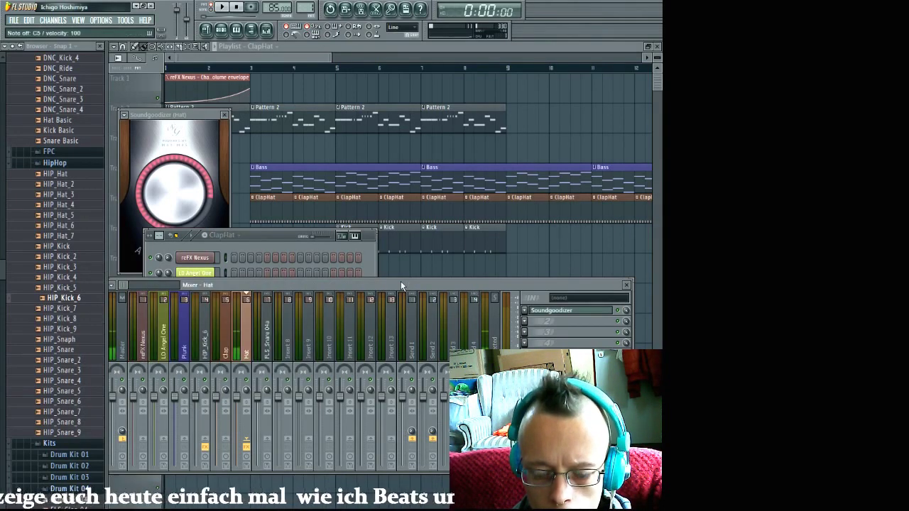
key(space)
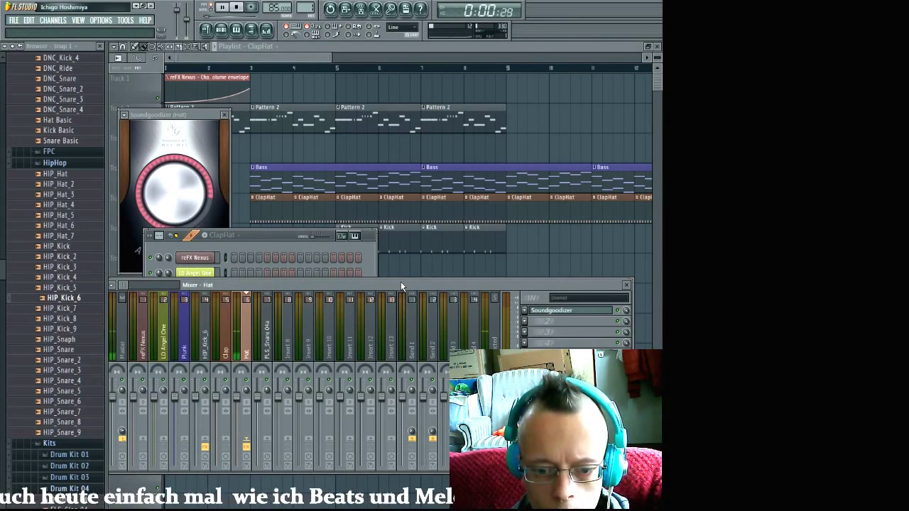
click(533, 323)
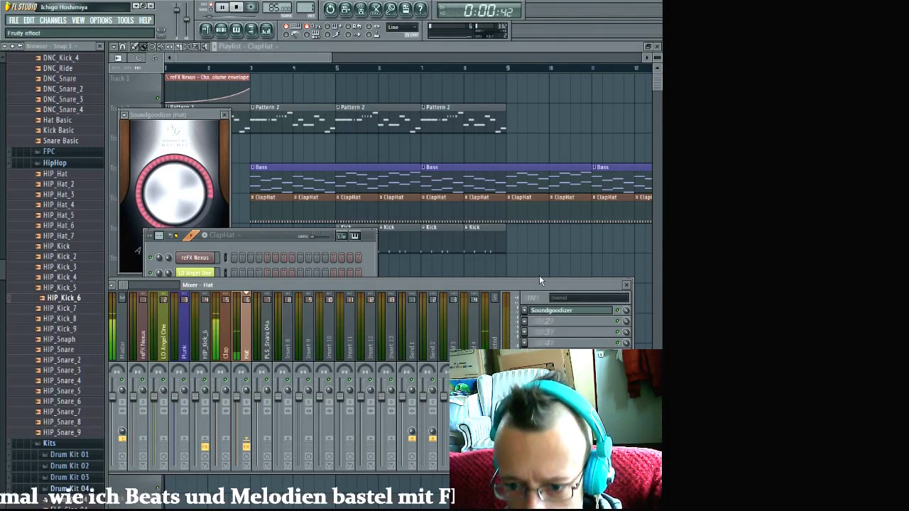
click(543, 284)
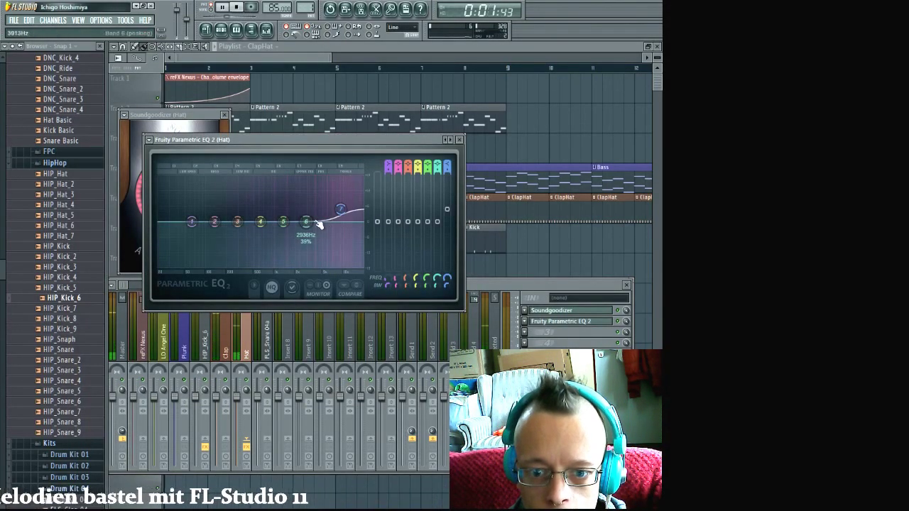
- In the Hat's Parametric EQ 2, slightly lift band 6, pull band 1 to minimum gain and maximum frequency, and create a band 1 frequency automation clip
drag(306, 222, 312, 215)
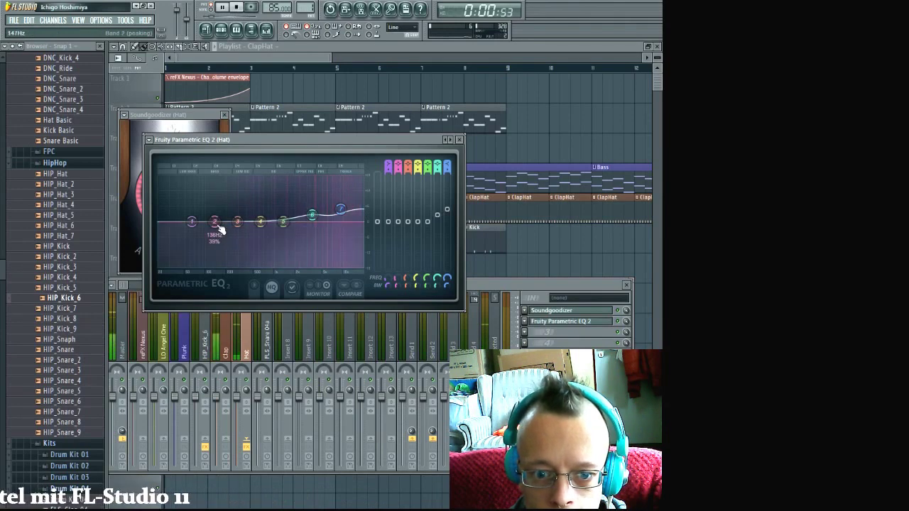
drag(191, 221, 362, 267)
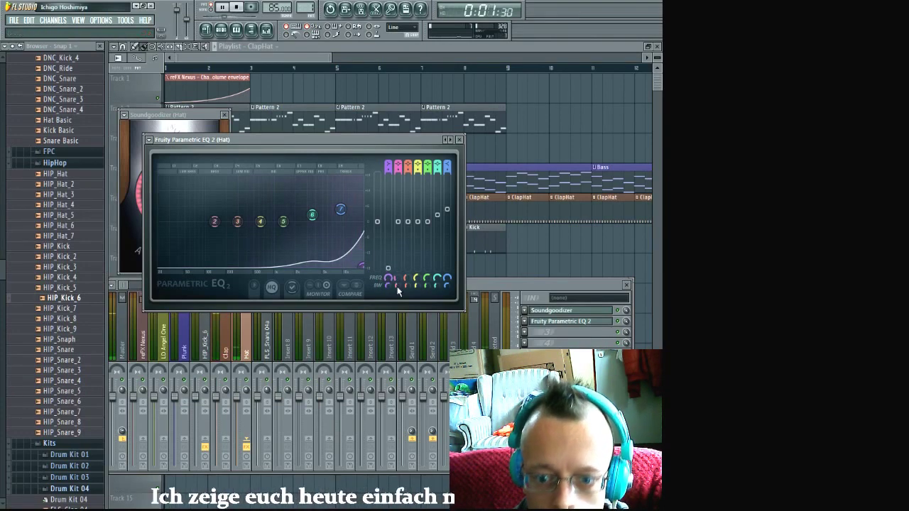
click(422, 51)
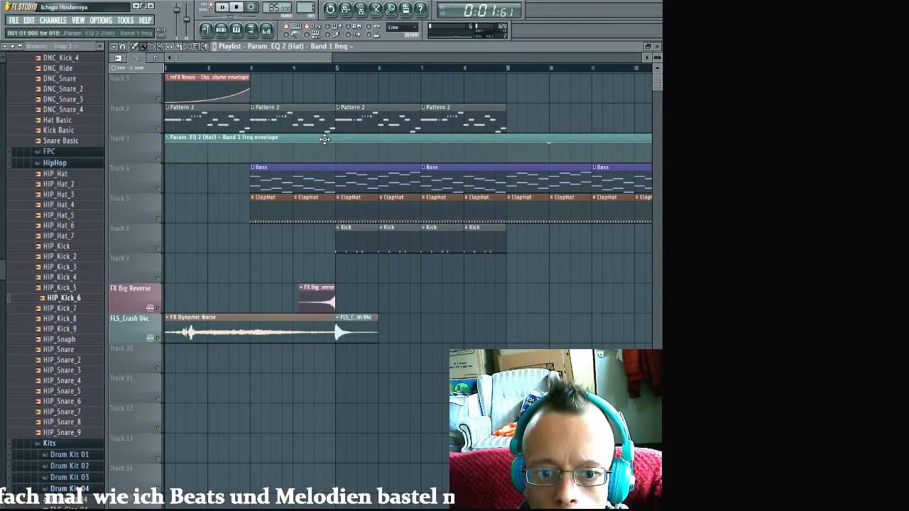
- Place the Hat band 1 frequency automation clip from bar 3 to bar 5, ending at 0% with about 23% curve tension
drag(329, 137, 418, 149)
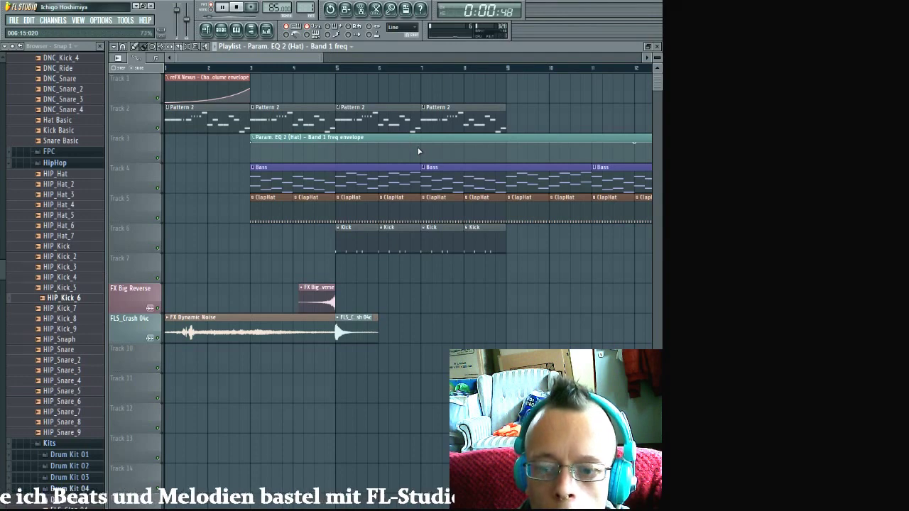
scroll(419, 151, down, 3)
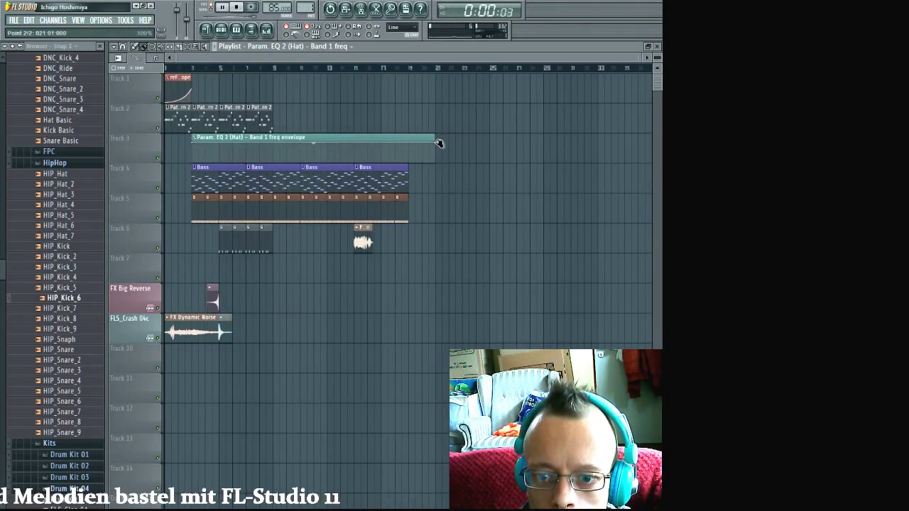
drag(438, 142, 245, 134)
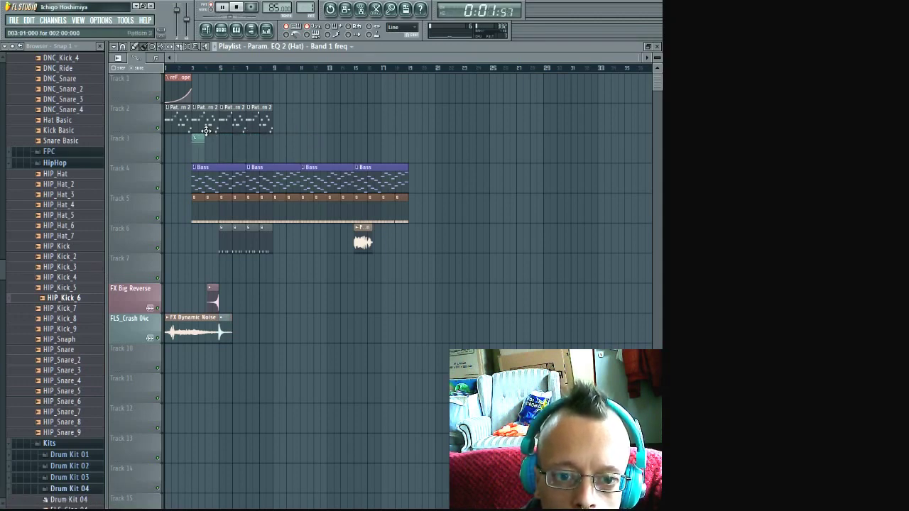
scroll(209, 137, up, 5)
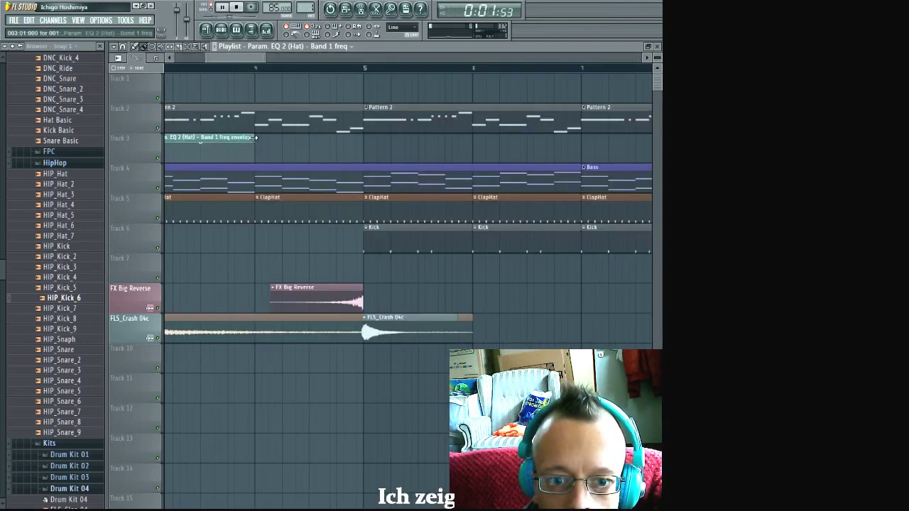
drag(256, 137, 364, 192)
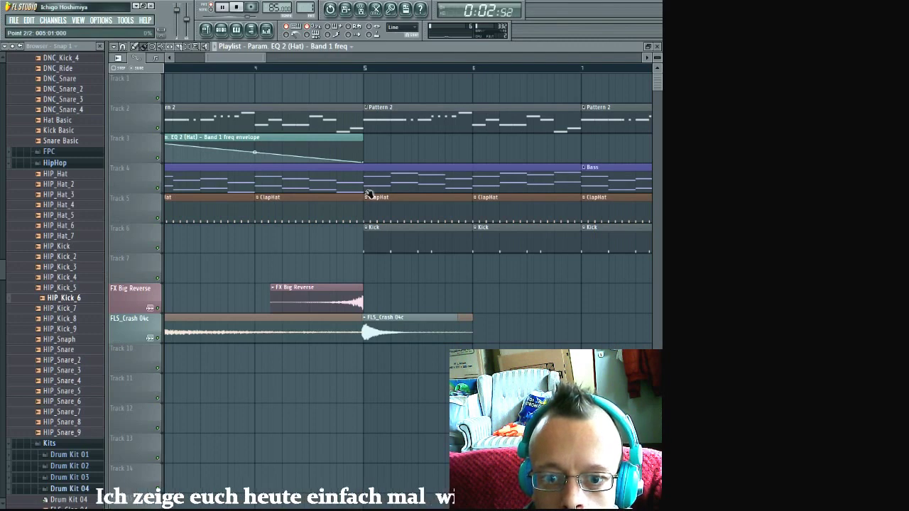
drag(254, 151, 254, 144)
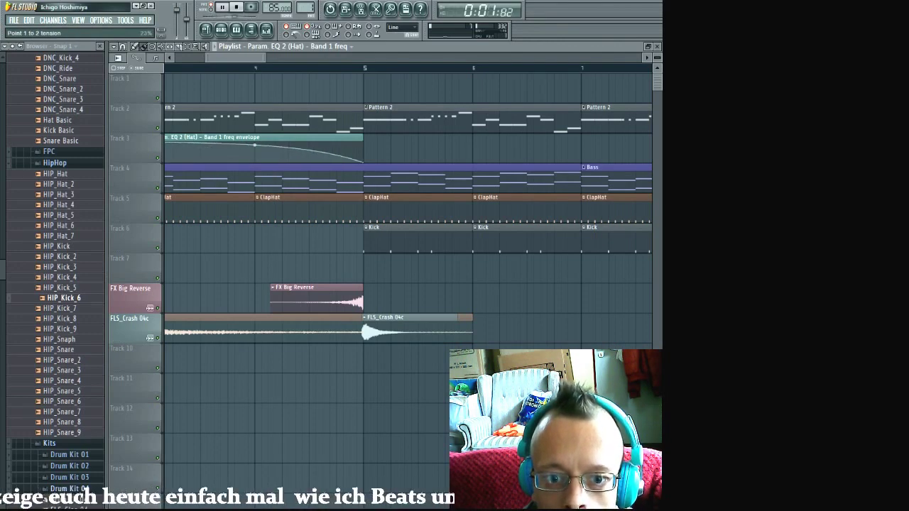
- Play the song from the start to check the hat filter automation against the whole arrangement
key(space)
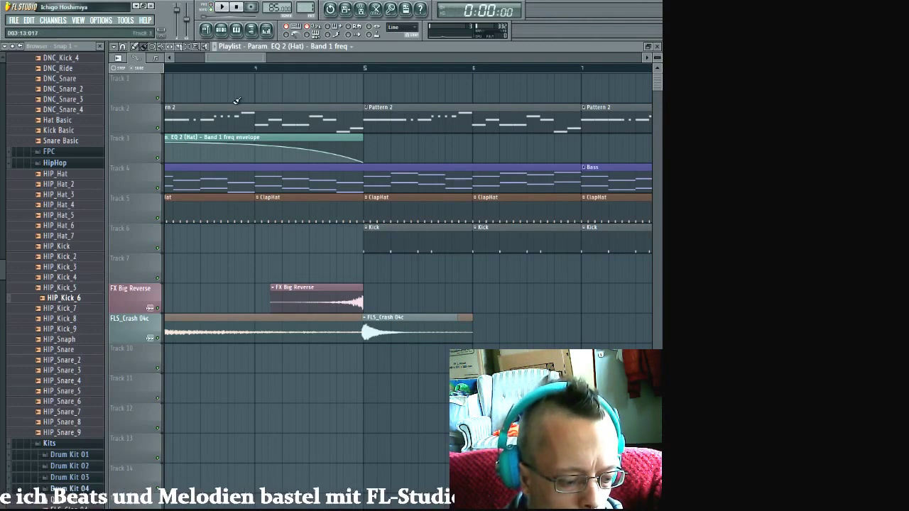
key(space)
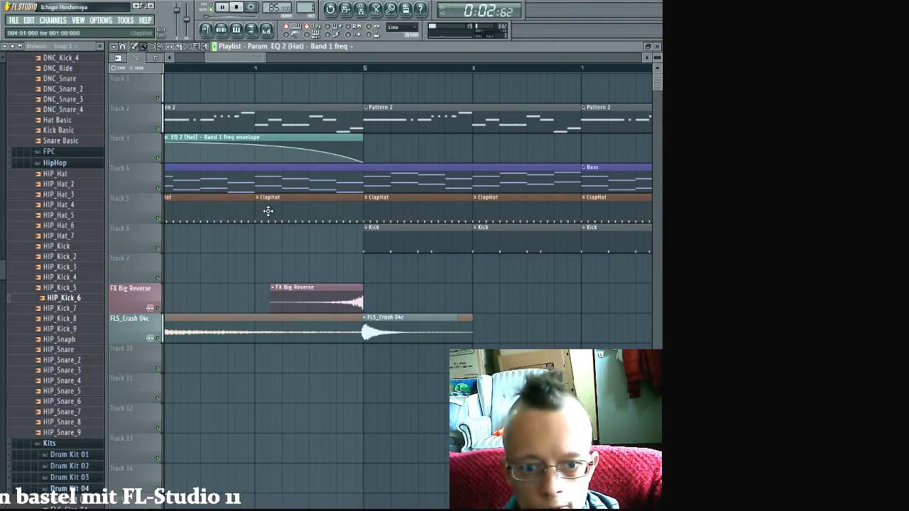
scroll(267, 211, down, 5)
scroll(213, 213, up, 5)
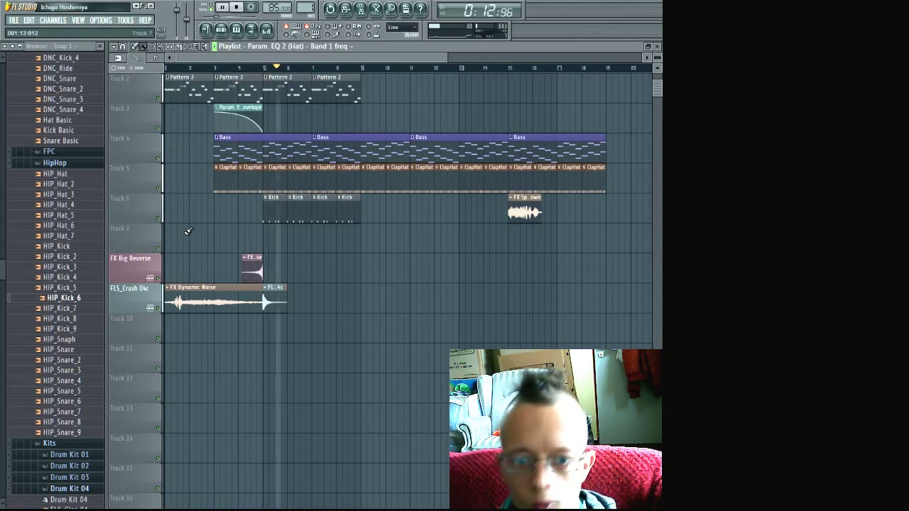
- Open the ClapHat pattern and the mixer, select the Clap mixer track and stop playback
double_click(224, 168)
click(267, 32)
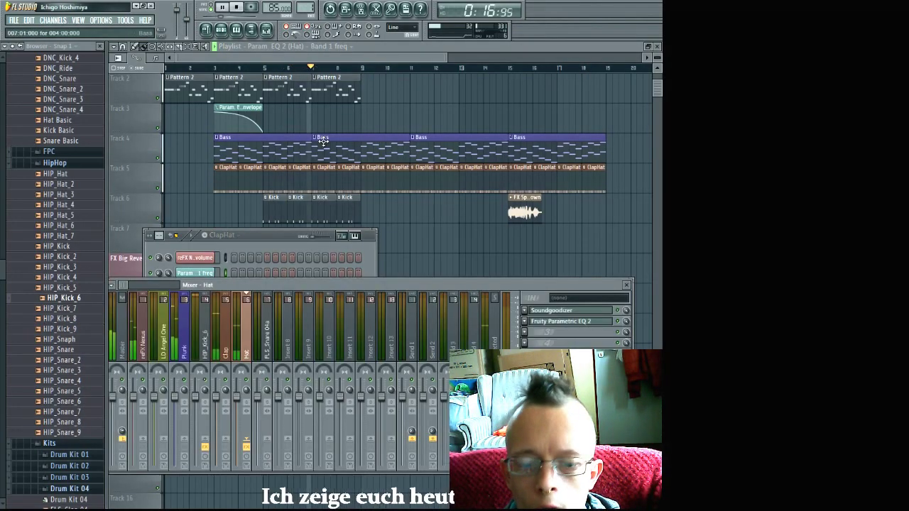
click(228, 334)
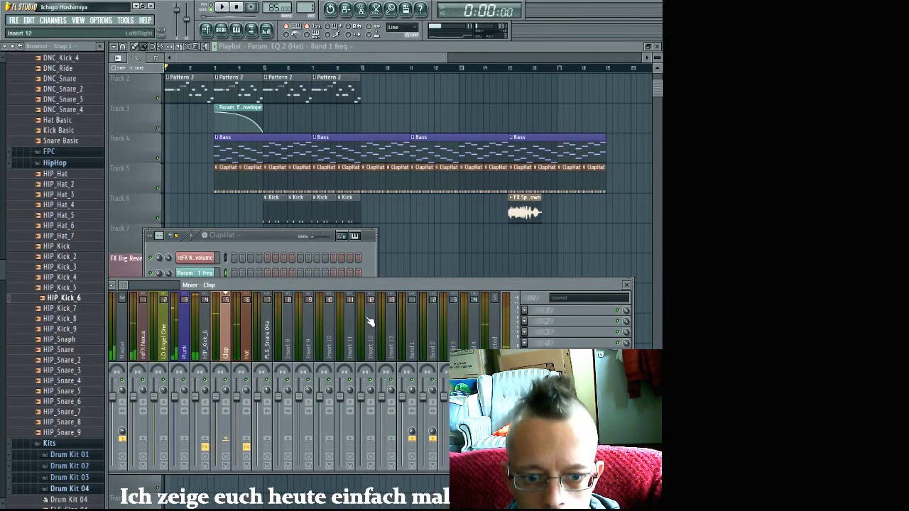
key(space)
- Show all channels of the ClapHat pattern, select the Clap channel and enable playing it from the typing keyboard
click(225, 243)
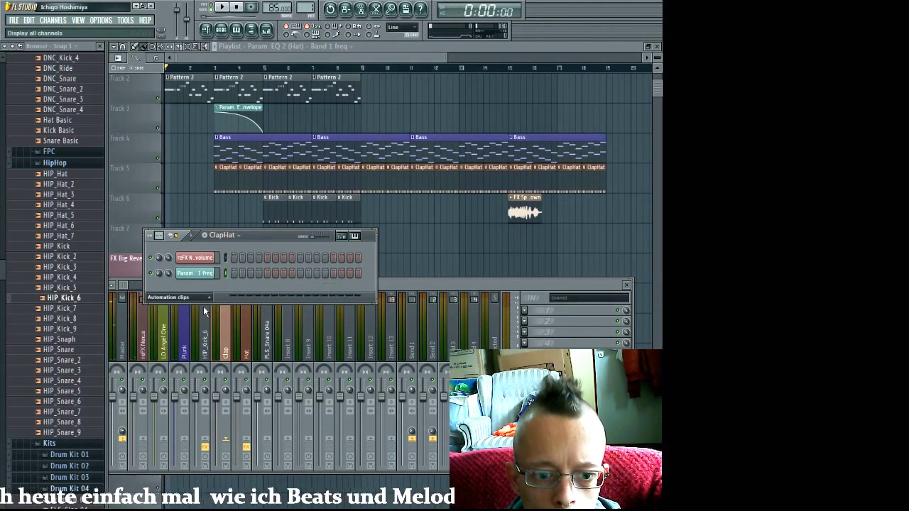
click(181, 296)
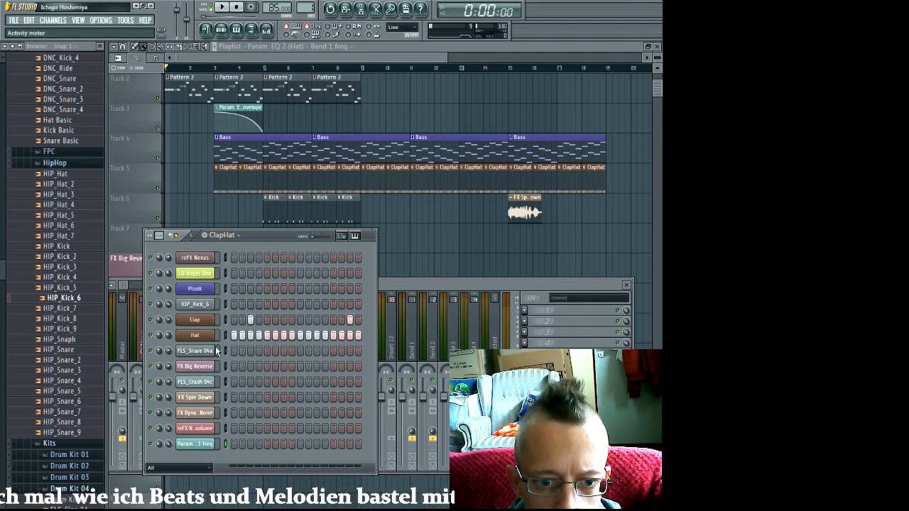
click(225, 320)
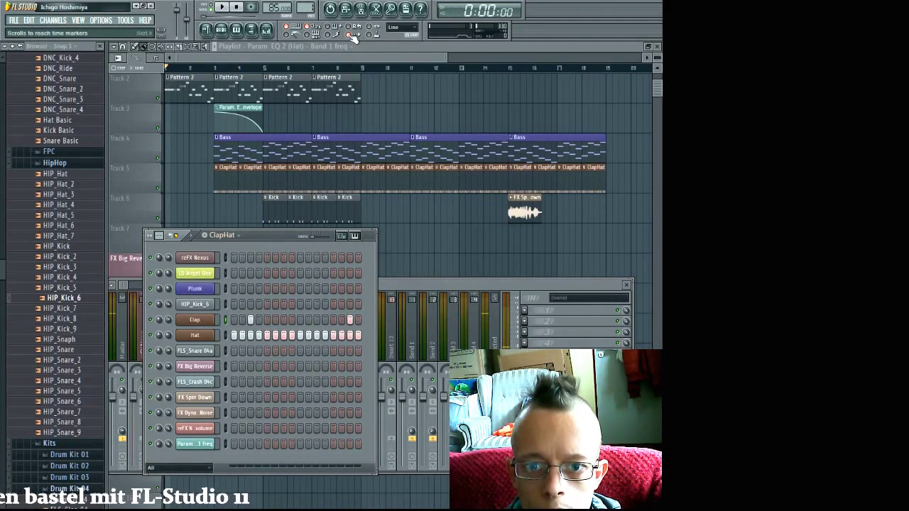
click(366, 47)
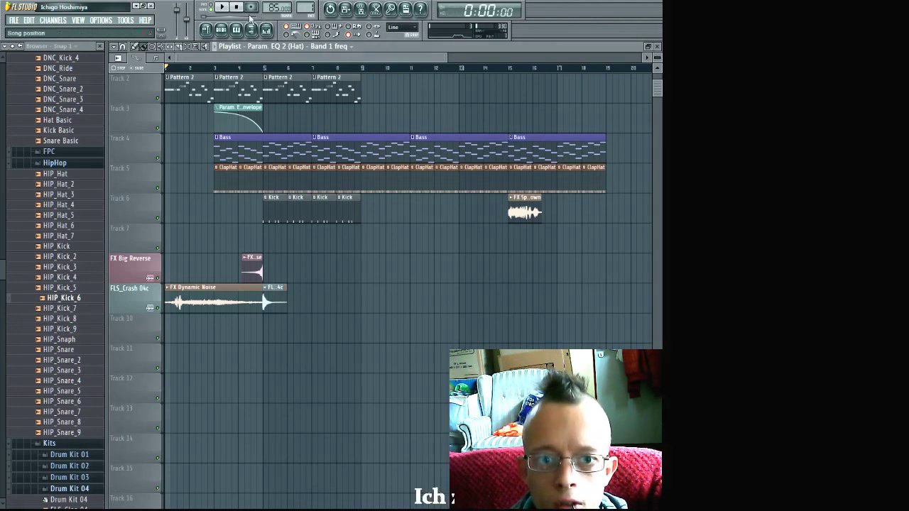
- Add Fruity Parametric EQ 2 to the Clap mixer track, cut both frequency extremes with bands 1 and 7, and close it
key(F9)
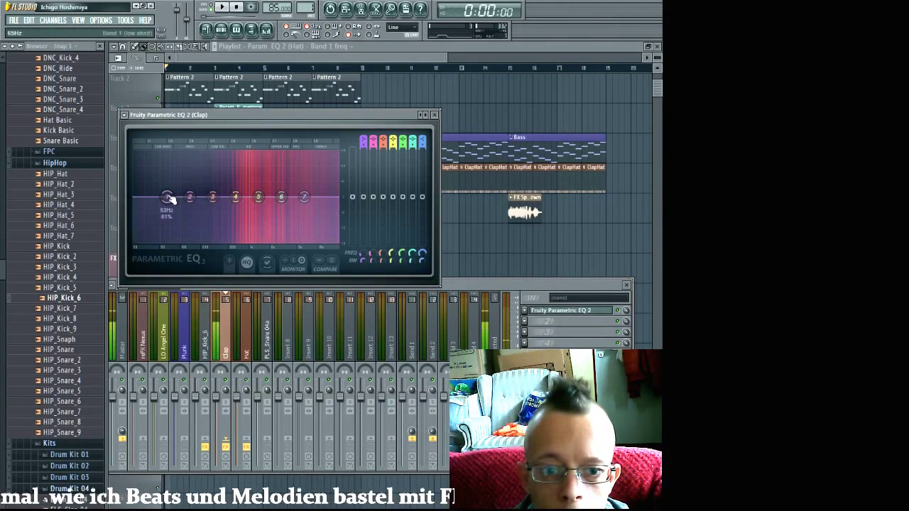
drag(167, 196, 162, 242)
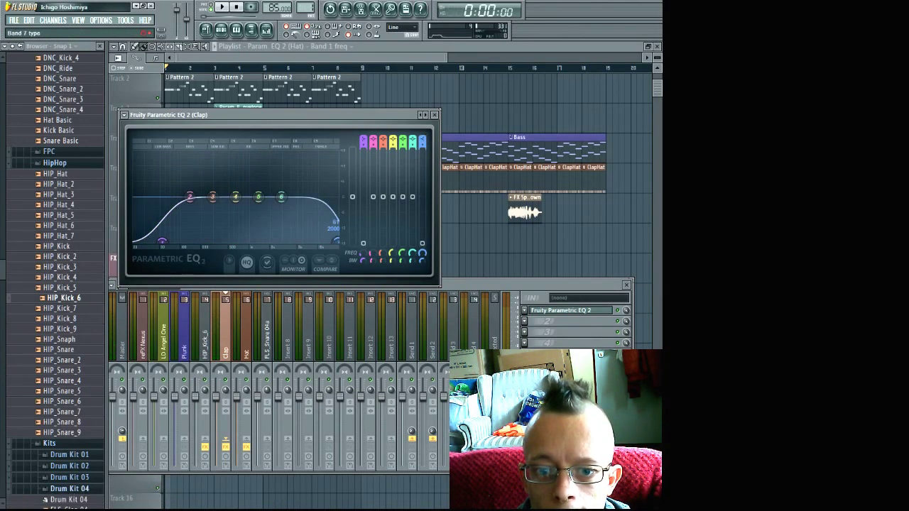
click(434, 116)
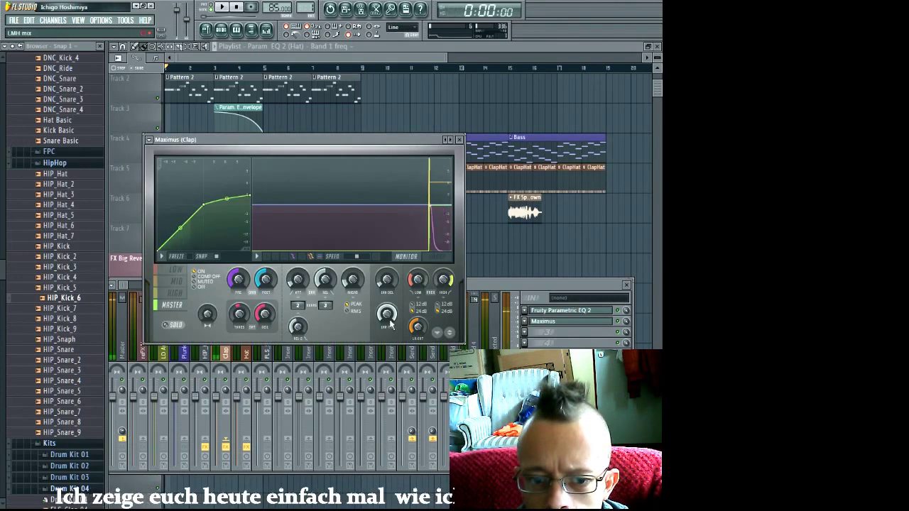
- Add Maximus as the second Clap effect, bending the first curve segment downward in the master band and upward to 8% tension in the mid band
drag(181, 235, 181, 238)
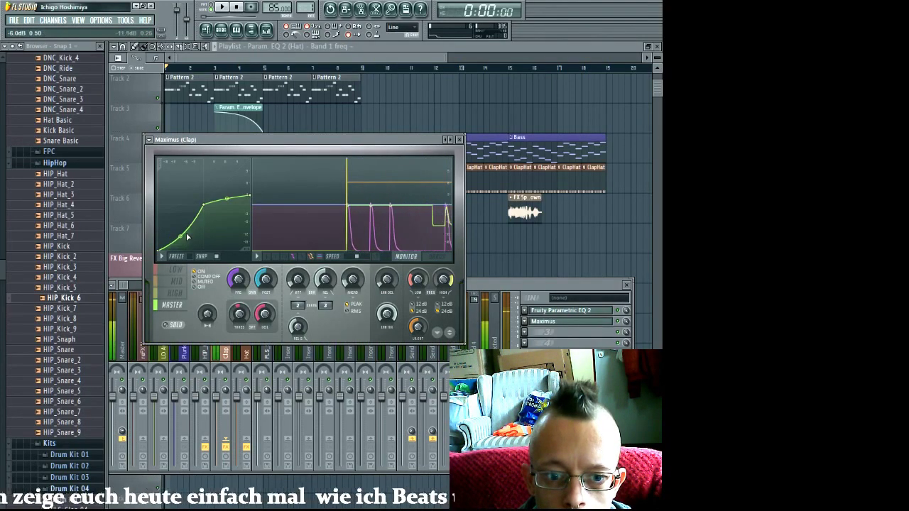
click(176, 270)
click(178, 283)
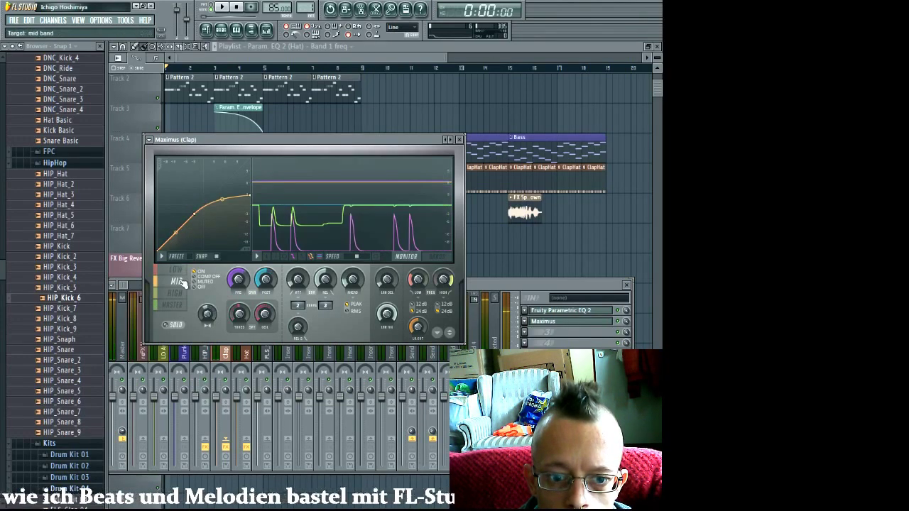
click(179, 293)
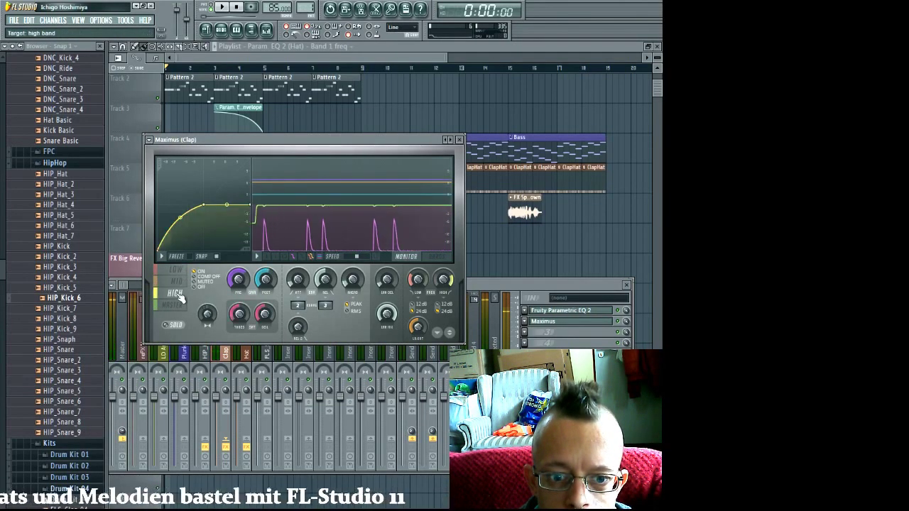
click(177, 281)
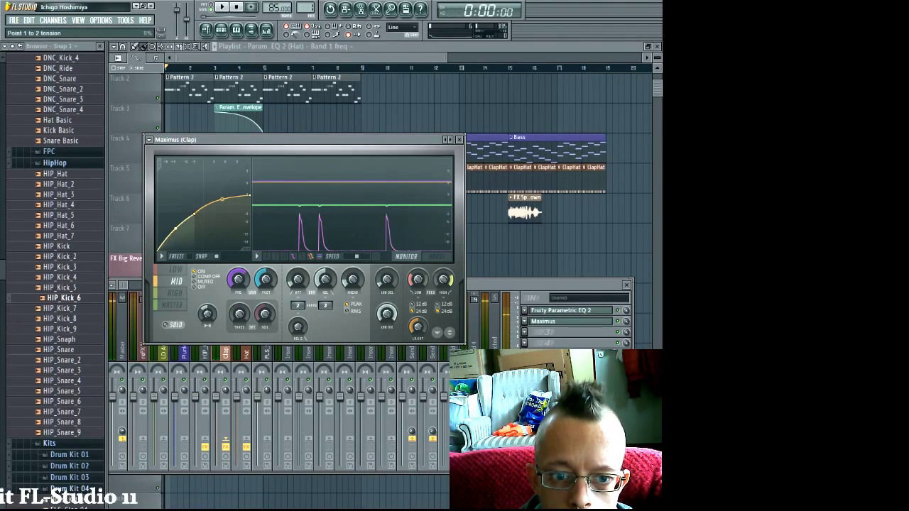
- Bend the first curve segment of the high band moderately upward in Maximus on the Clap track and close the effect
click(180, 294)
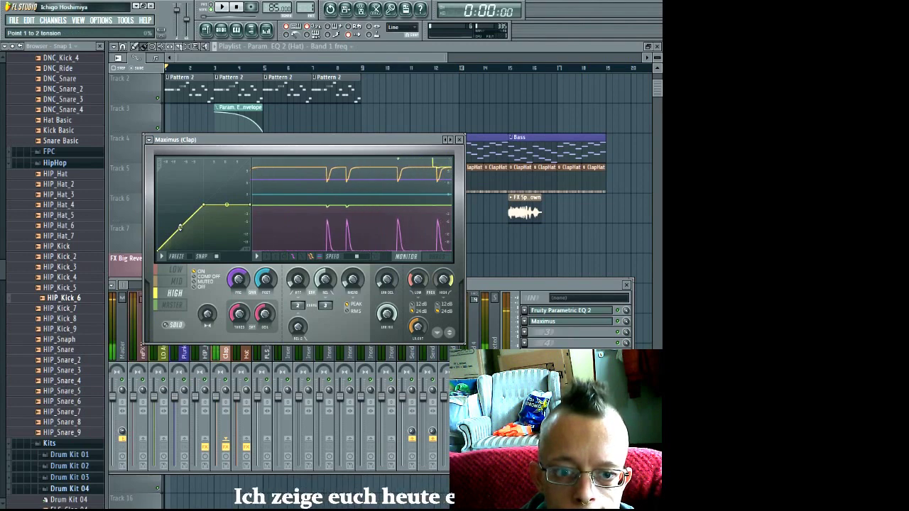
mouse_move(180, 228)
mouse_down()
mouse_move(179, 237)
mouse_move(180, 218)
mouse_up()
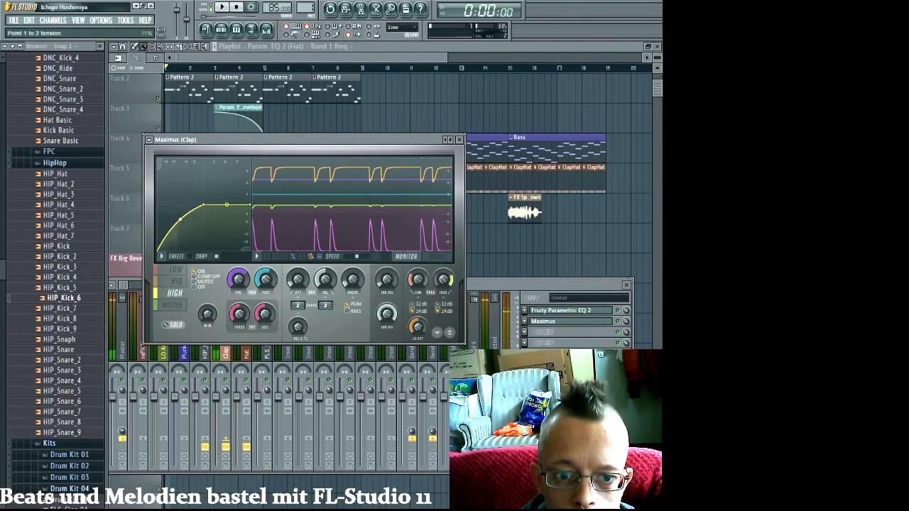
drag(181, 219, 180, 221)
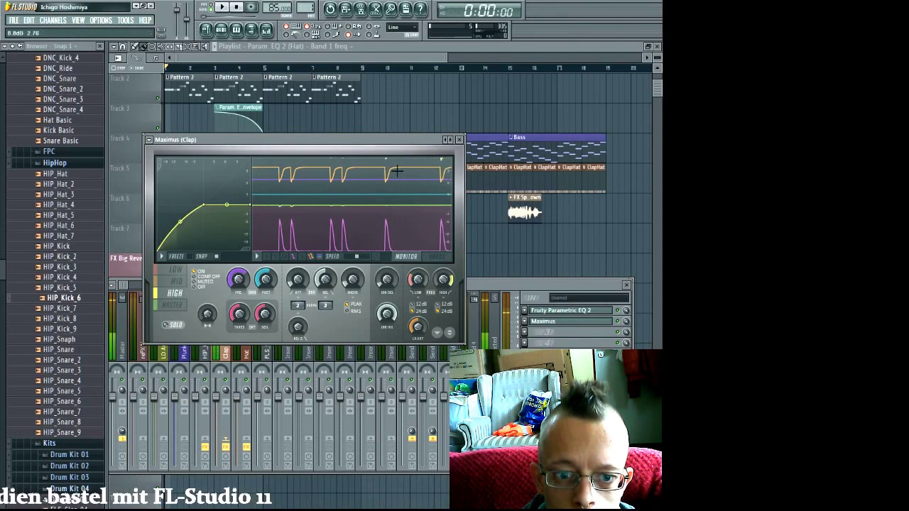
click(460, 139)
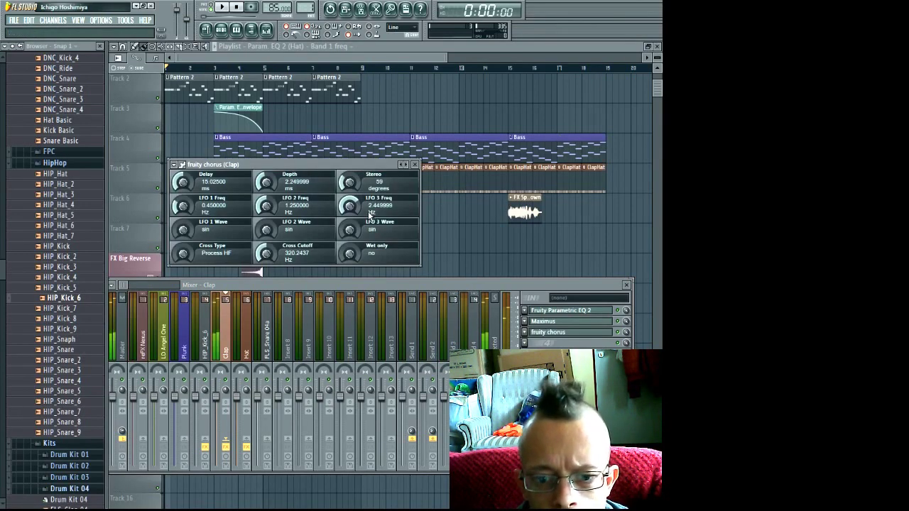
- Try Fruity Chorus as the third effect on the Clap track, auditioning several of its presets
click(404, 168)
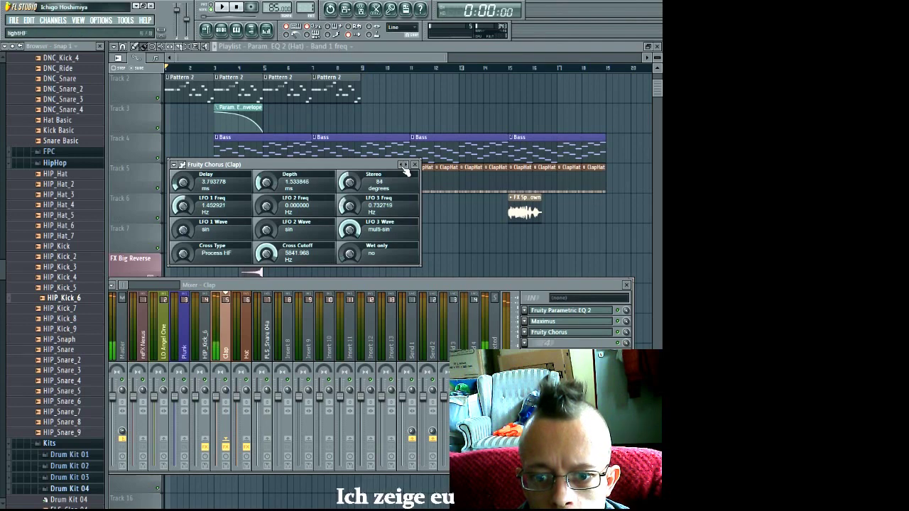
click(404, 168)
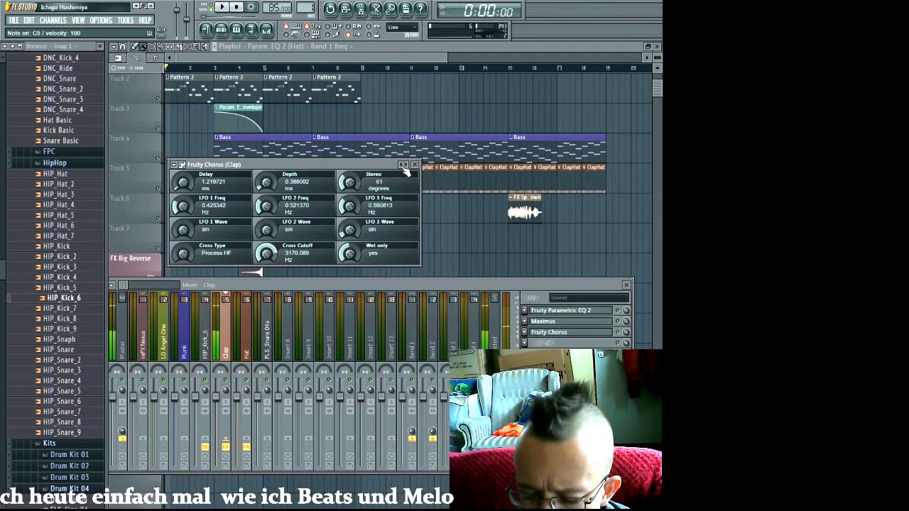
click(403, 167)
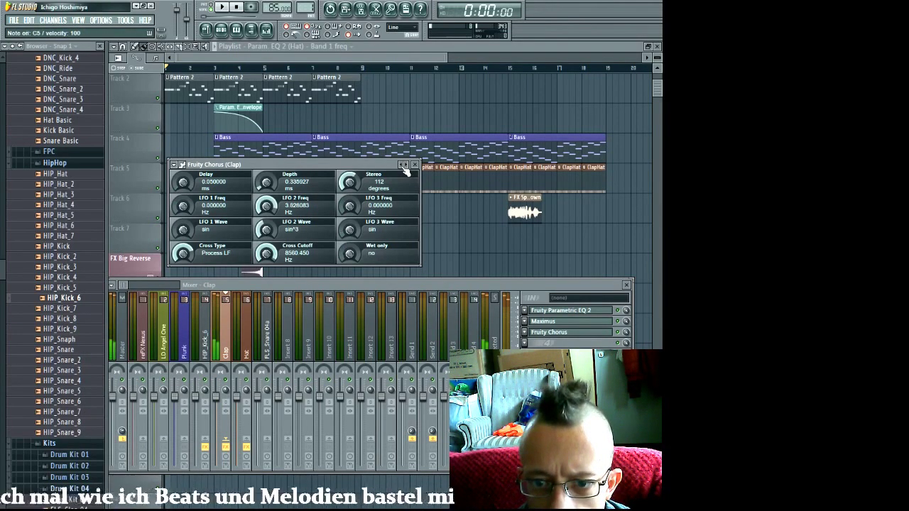
click(415, 165)
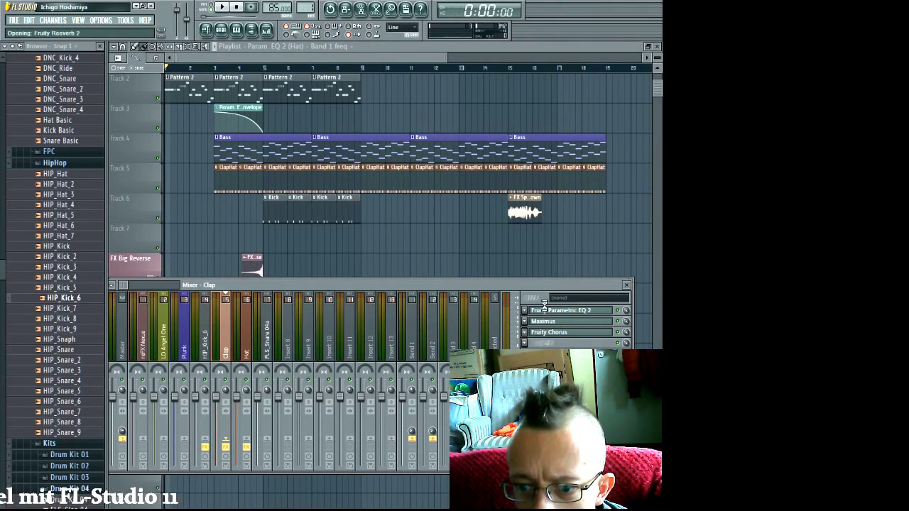
- Replace Fruity Chorus with Fruity Reeverb 2 as the third Clap effect and choose a preset for it
click(608, 493)
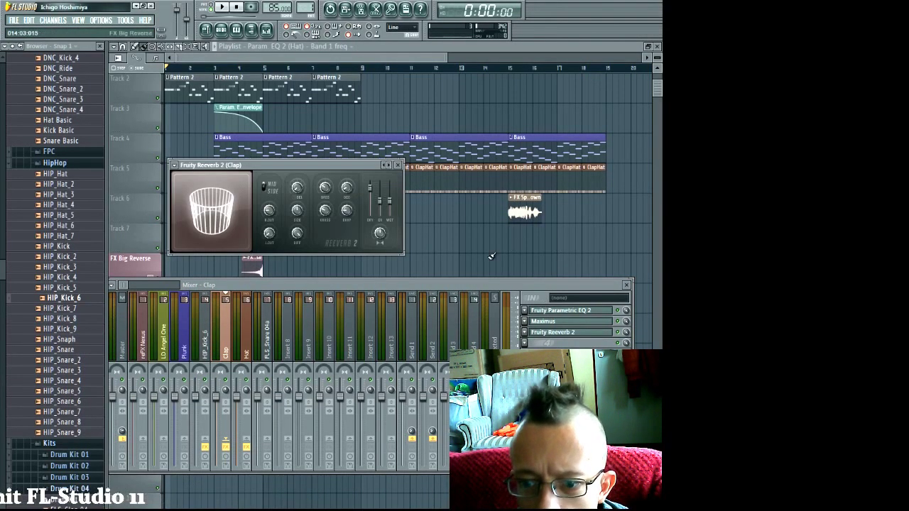
click(386, 170)
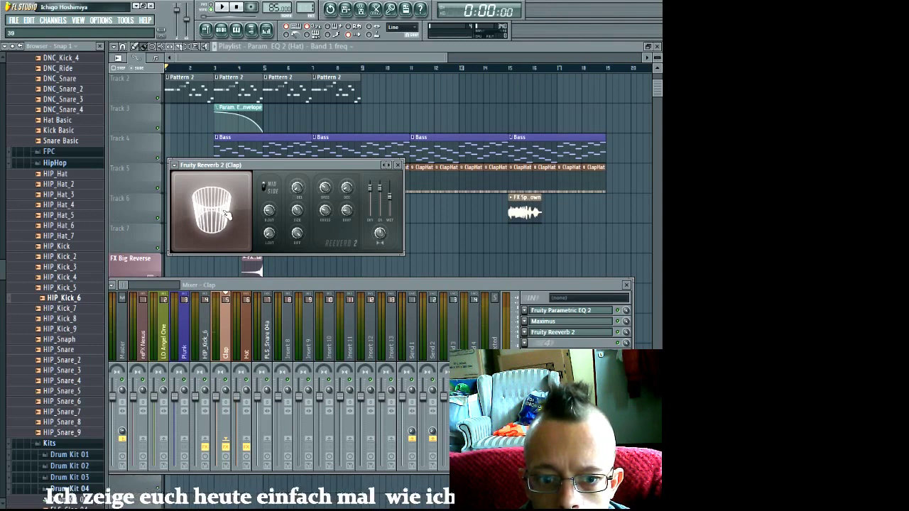
click(386, 165)
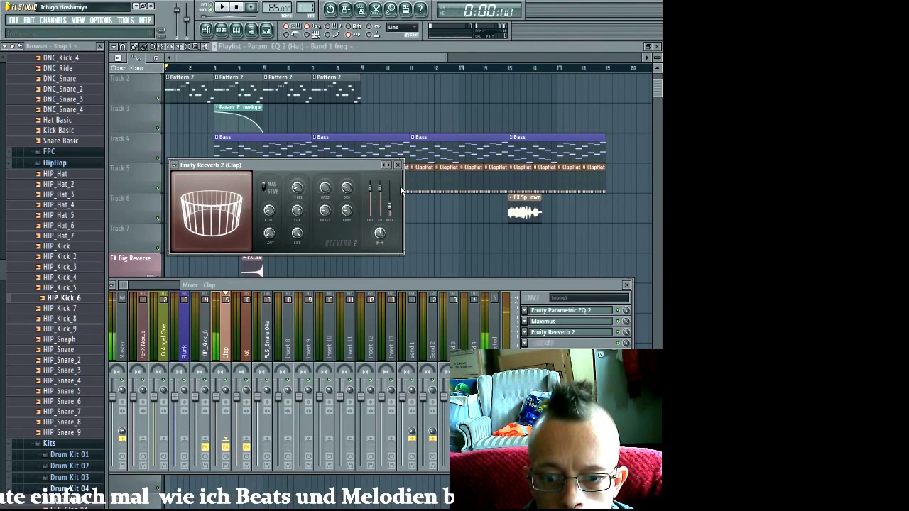
- Play the arrangement from the middle of bar 6 to hear the clap reverb with the other tracks
key(space)
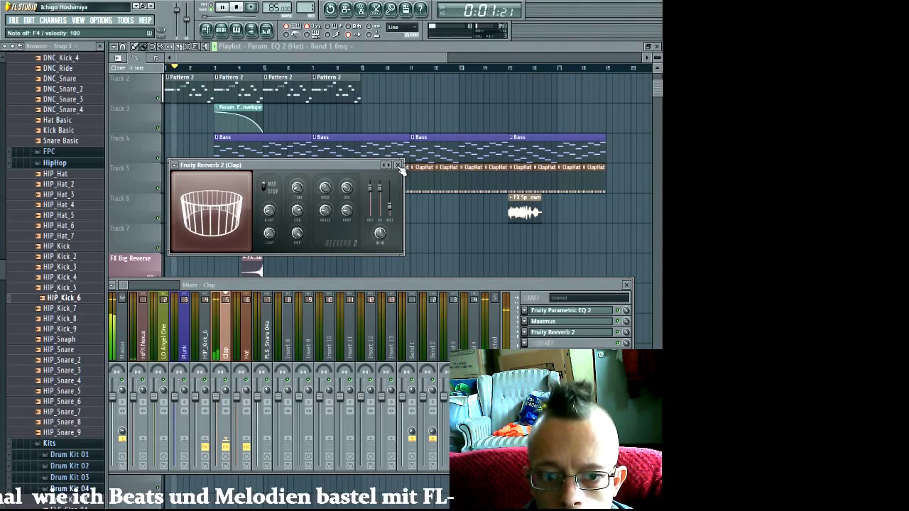
click(300, 71)
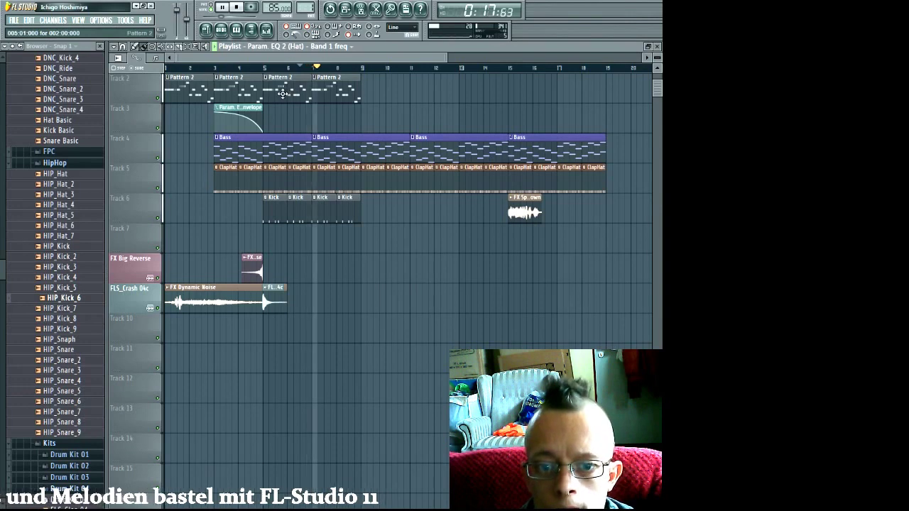
key(space)
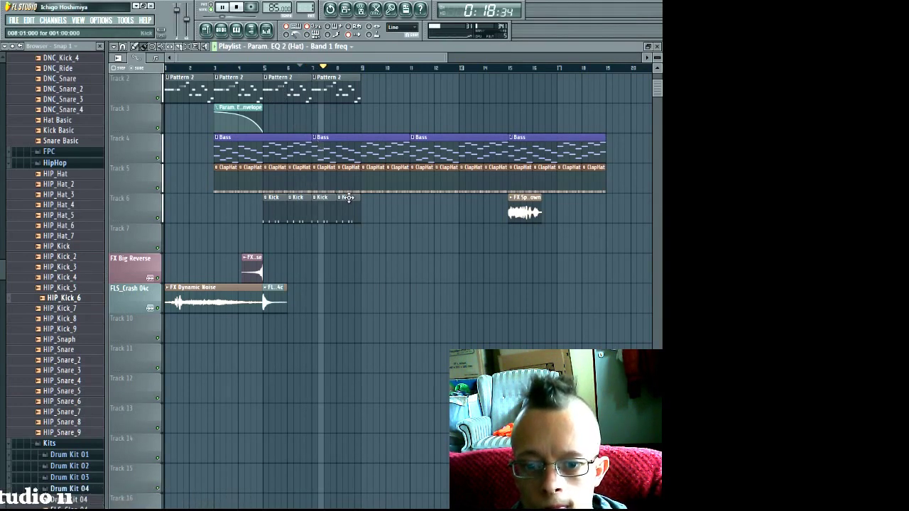
key(space)
- Make the Kick clip at bar 7 a unique pattern, add HIP_Kick_6 hits on steps 15 and 16, and play it back
scroll(313, 217, up, 3)
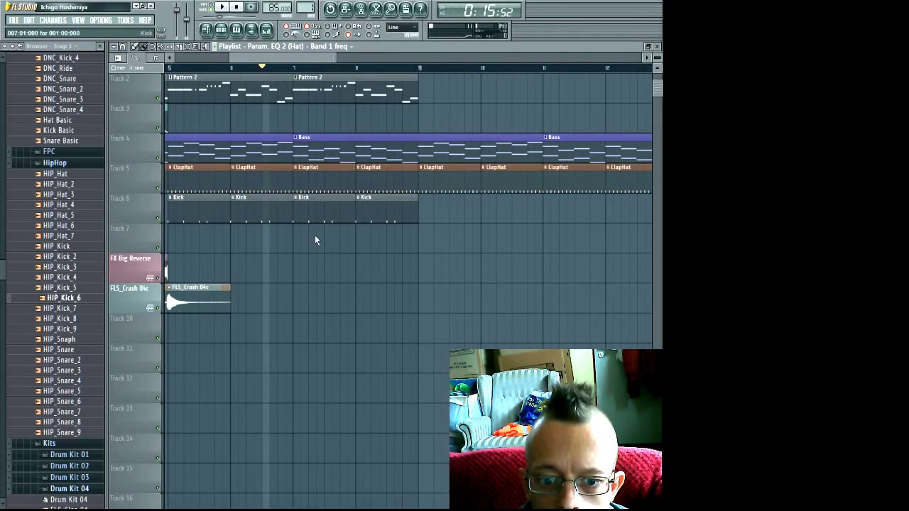
double_click(315, 210)
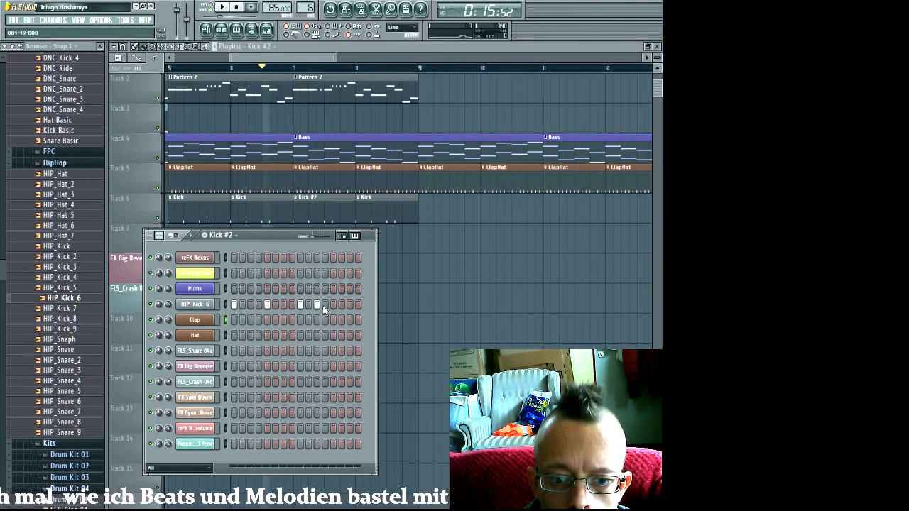
click(350, 304)
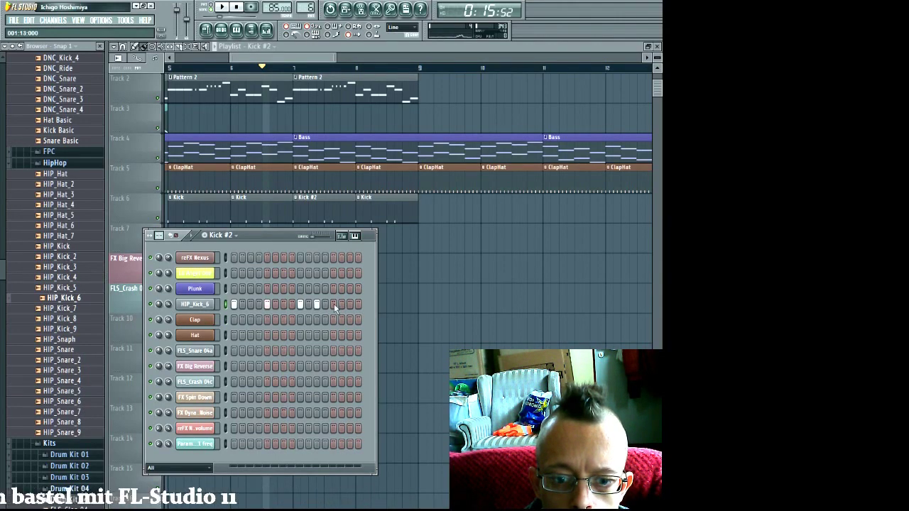
click(348, 304)
click(356, 305)
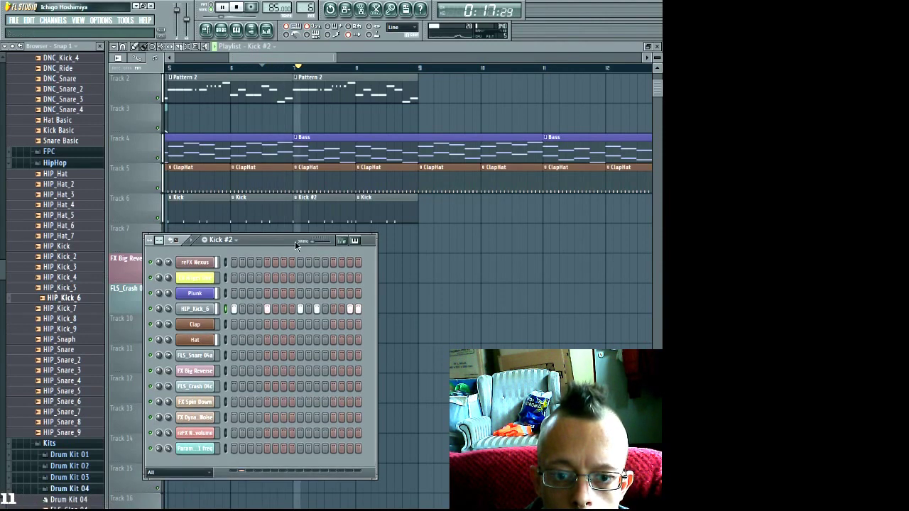
drag(295, 236, 298, 251)
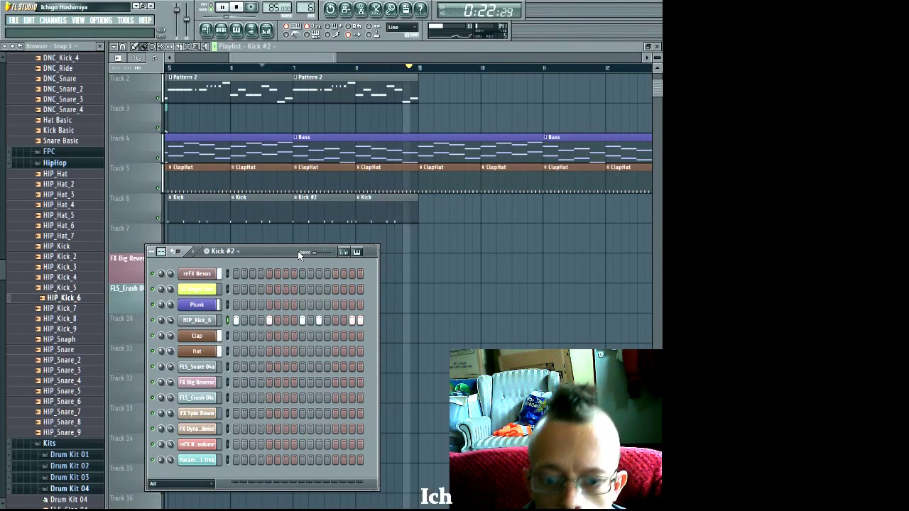
key(space)
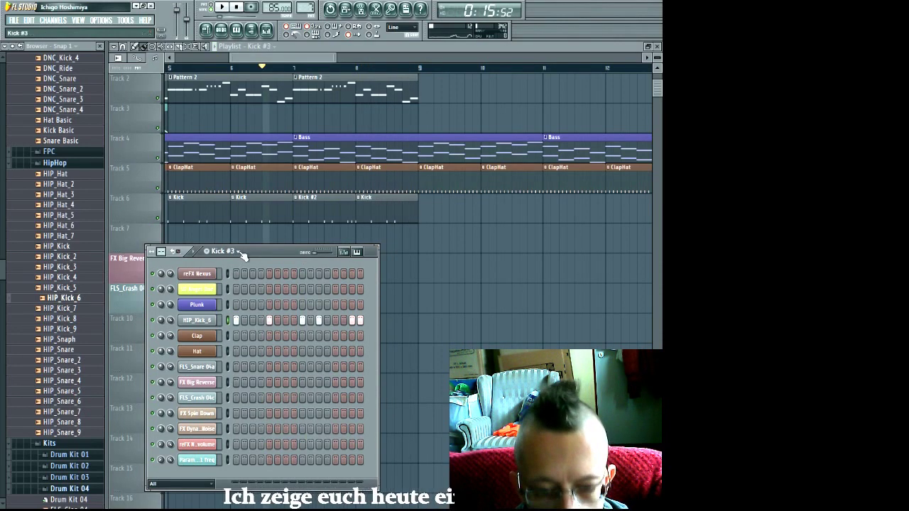
- Clone Kick #2 as Kick #3 and arrange its HIP_Kick_6 hits on steps 1, 9, 13, 15 and 16
scroll(238, 250, down, 1)
click(360, 320)
click(319, 321)
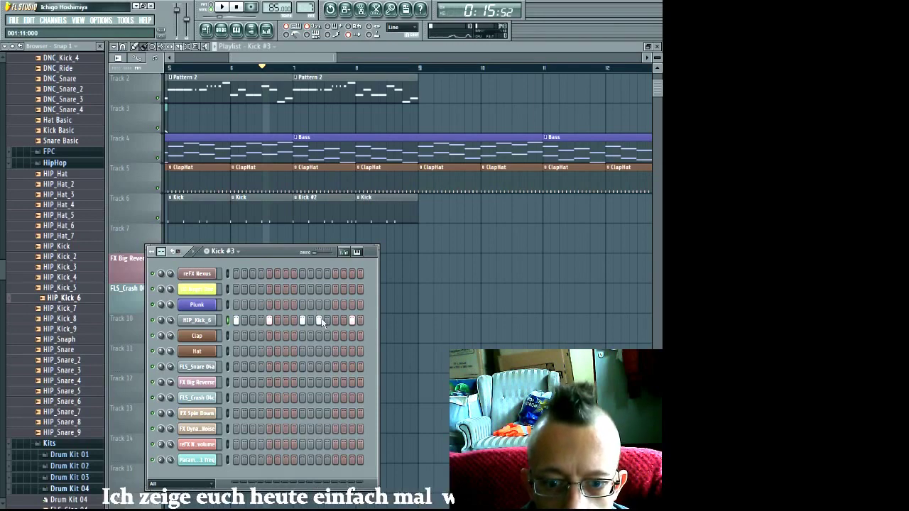
click(269, 320)
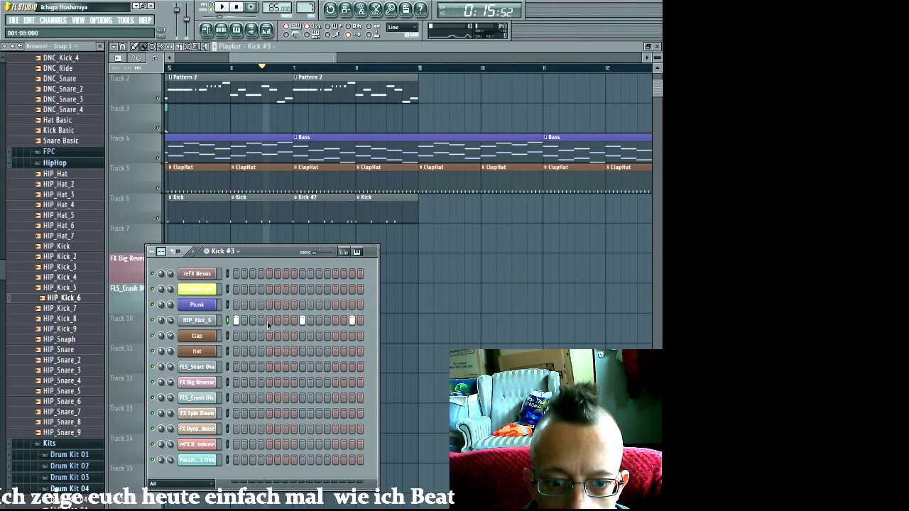
click(302, 321)
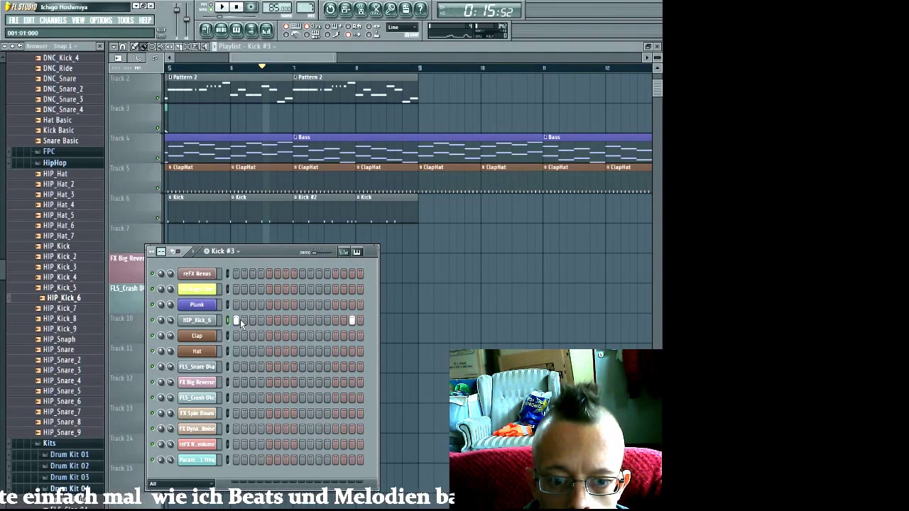
click(302, 320)
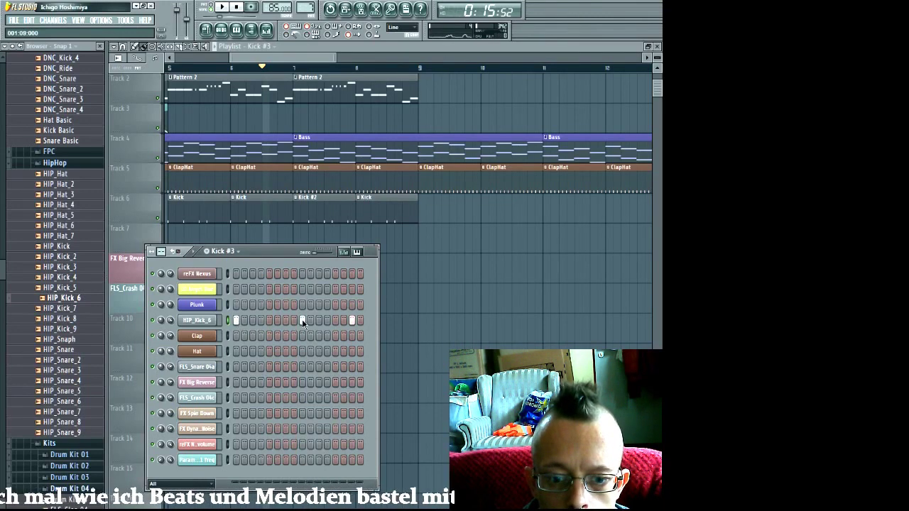
click(334, 320)
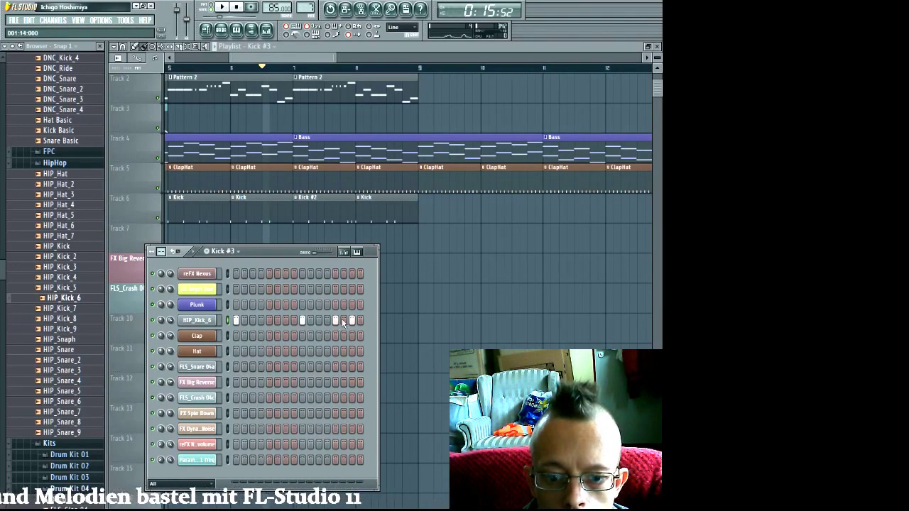
click(359, 320)
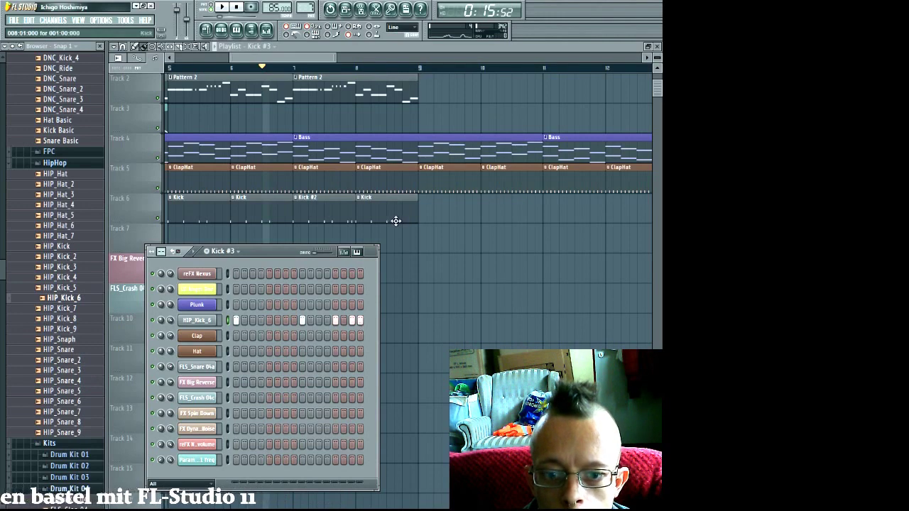
- Place the Kick #3 pattern on Track 6 at bar 9 and listen to the kick sequence
click(420, 215)
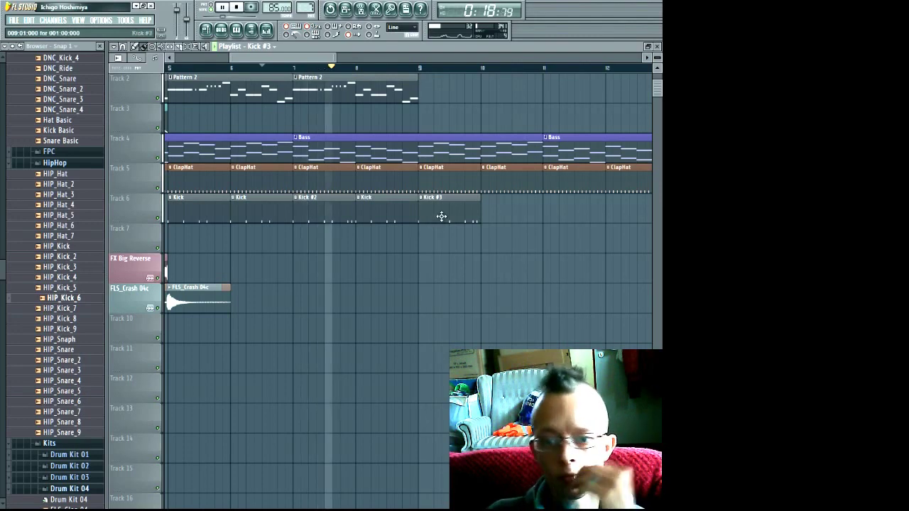
double_click(441, 215)
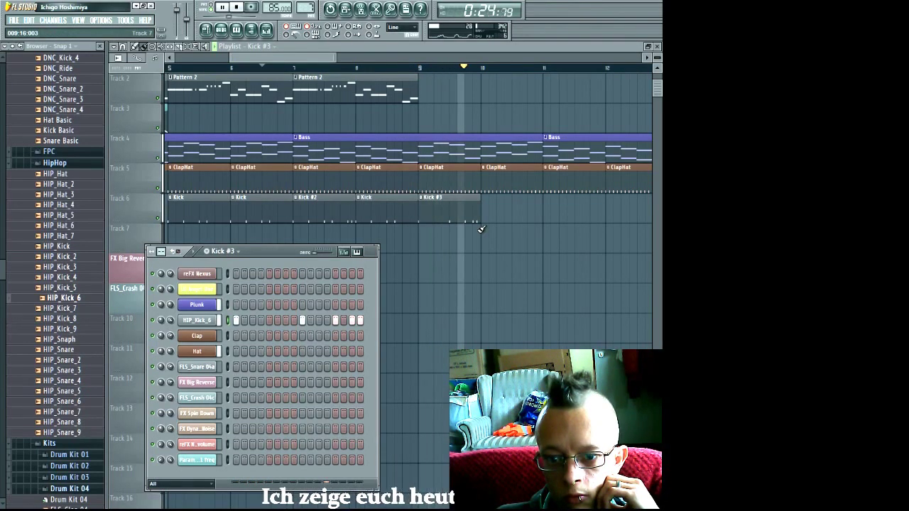
key(space)
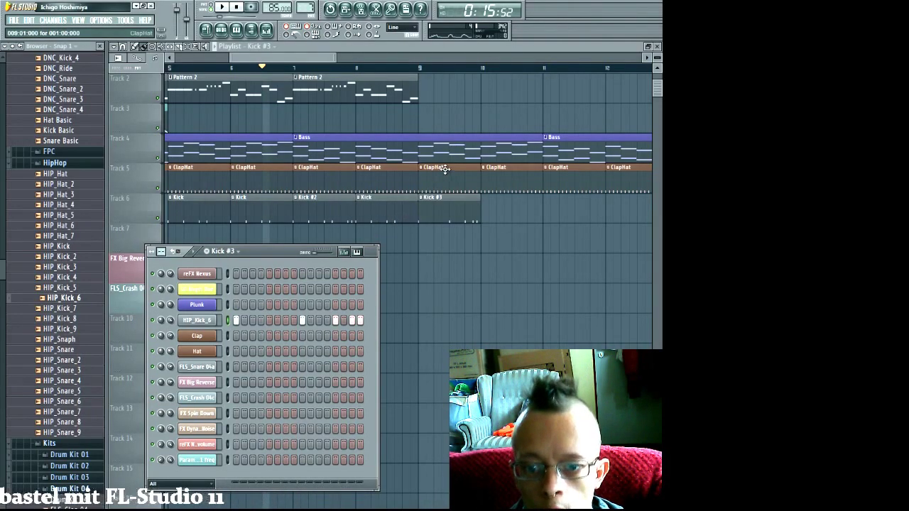
- Make Pattern 2 the active pattern, hide the step sequencer, and show the whole arrangement in the playlist
key(KP_Subtract)
key(KP_Subtract)
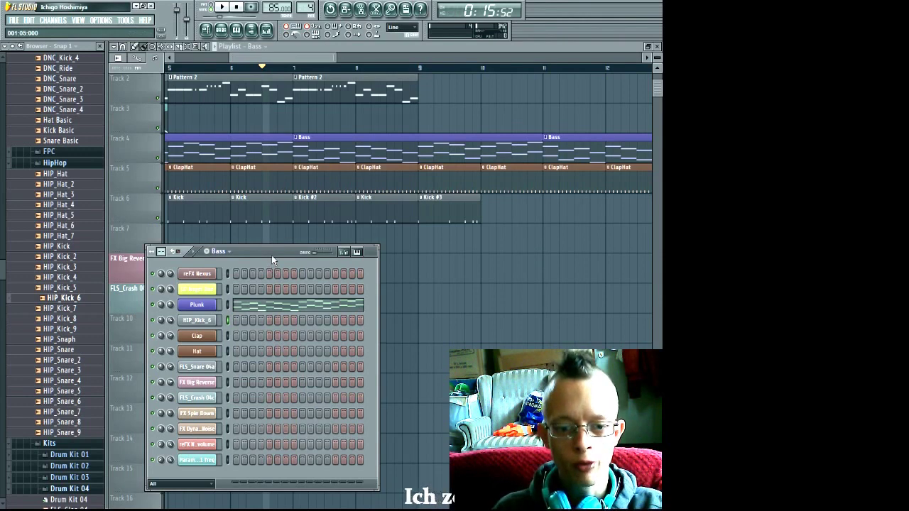
key(KP_Subtract)
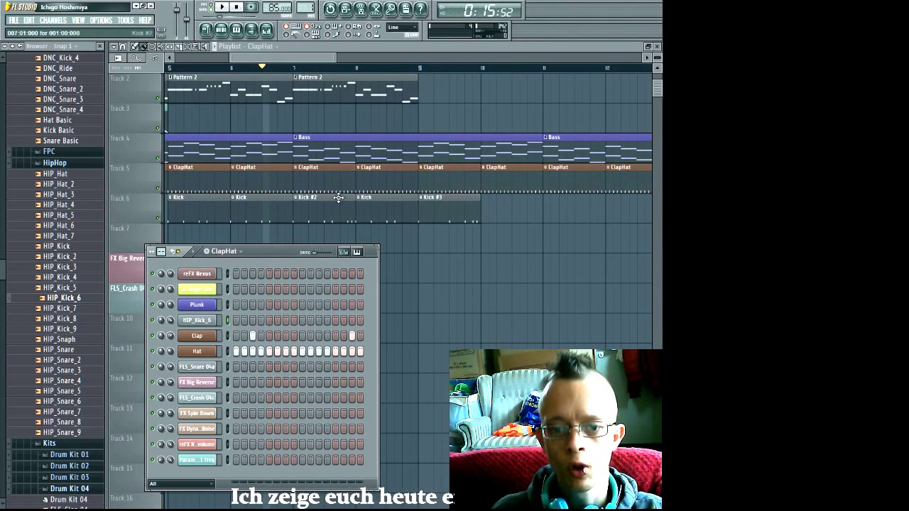
key(KP_Subtract)
key(F6)
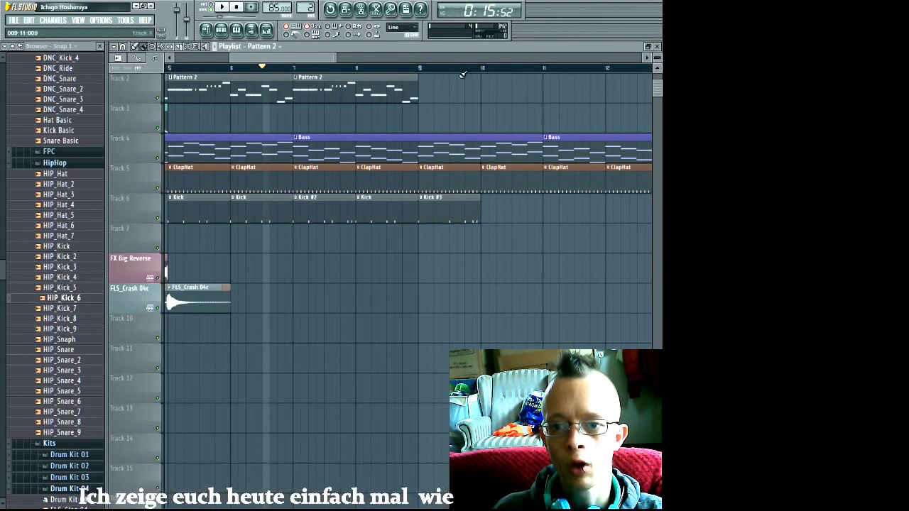
scroll(460, 104, down, 2)
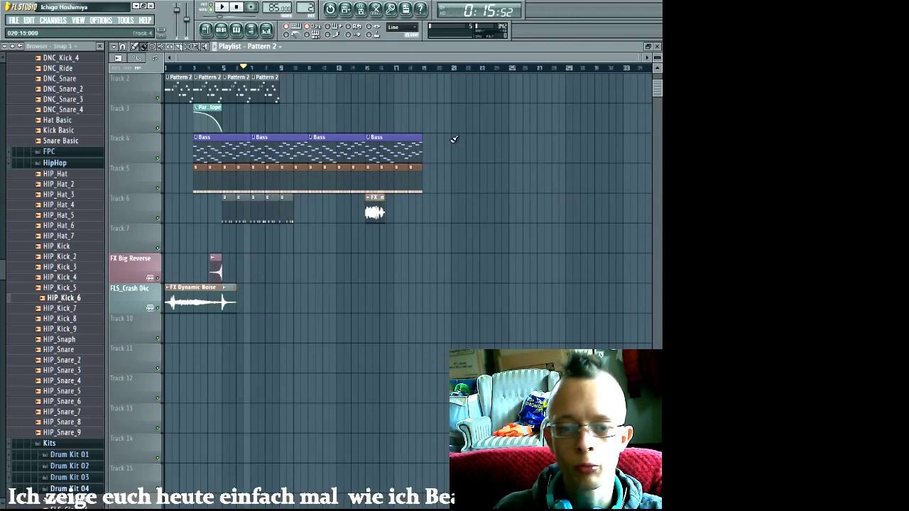
scroll(451, 138, down, 2)
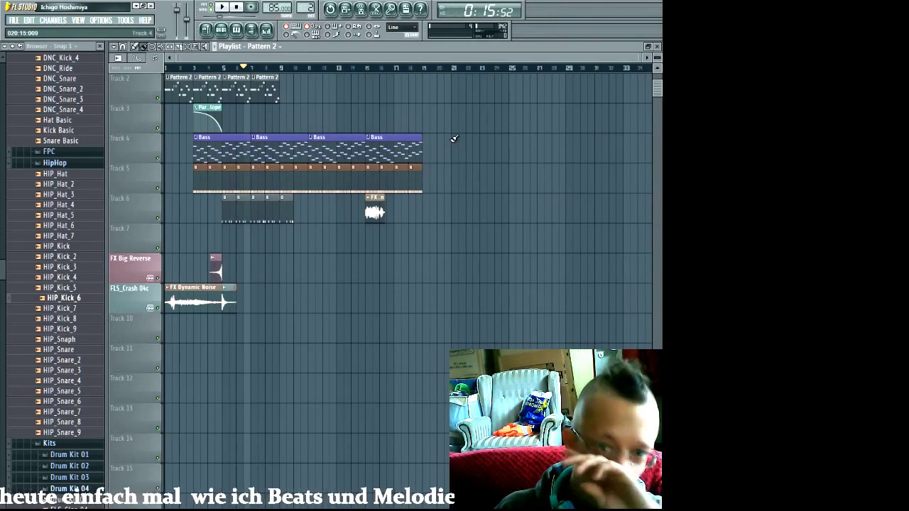